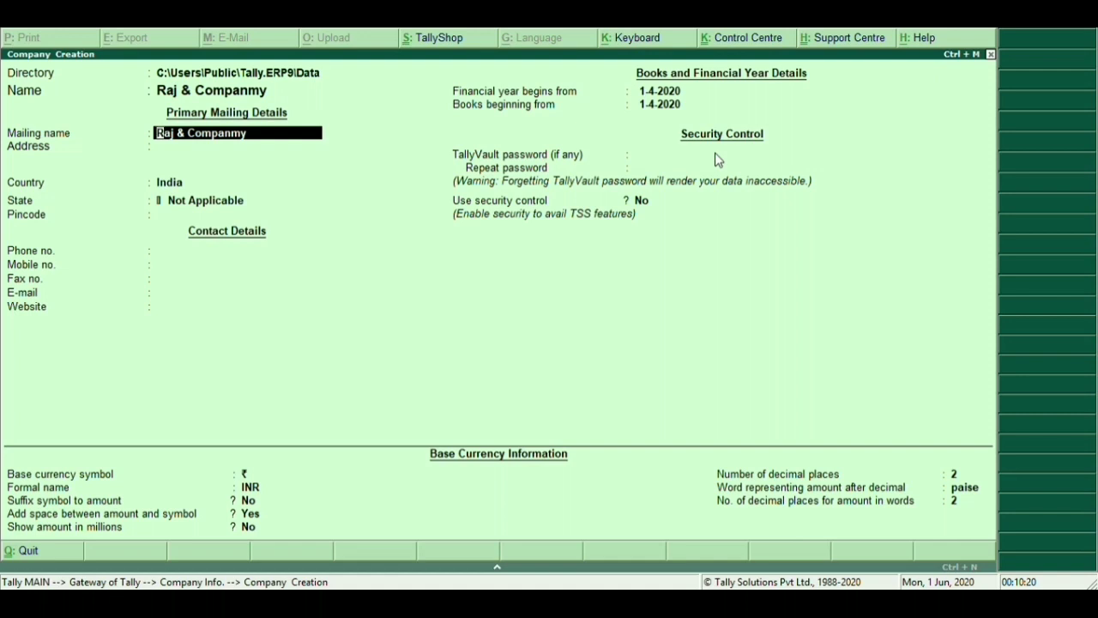
Fill in Aurangabad as the company address and accept India as the country
key(Return)
key(Return)
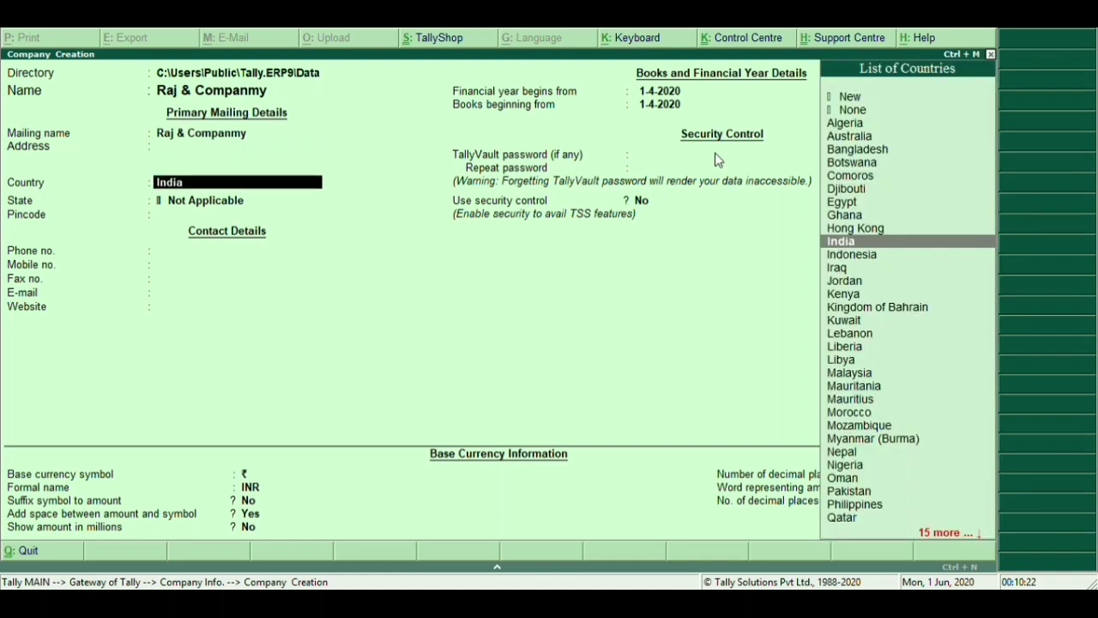
key(BackSpace)
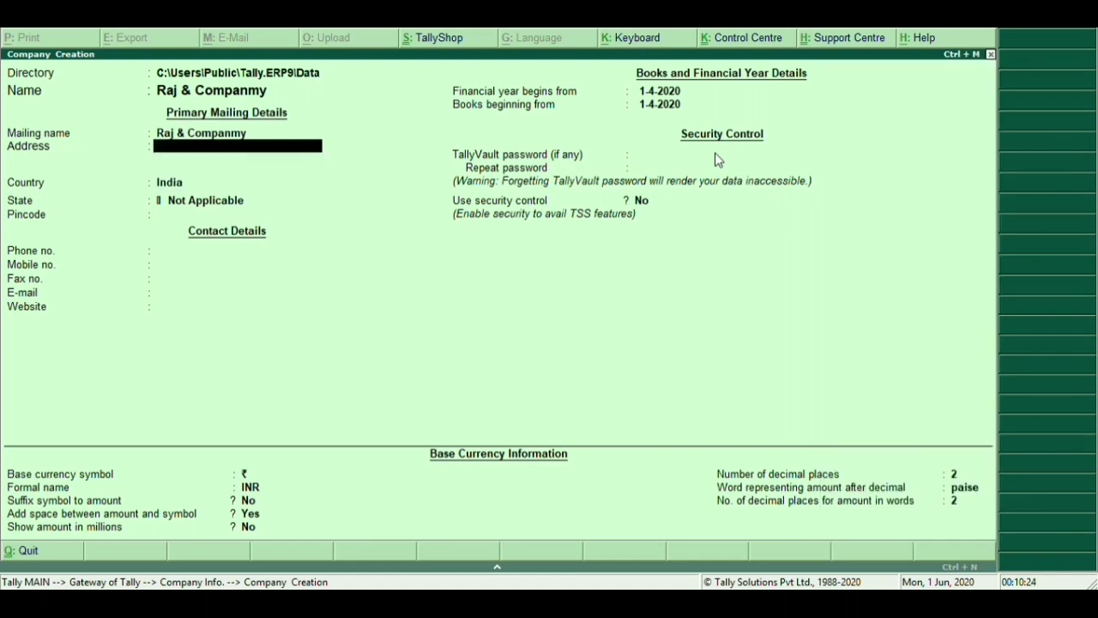
text(Aurangabad Bhar)
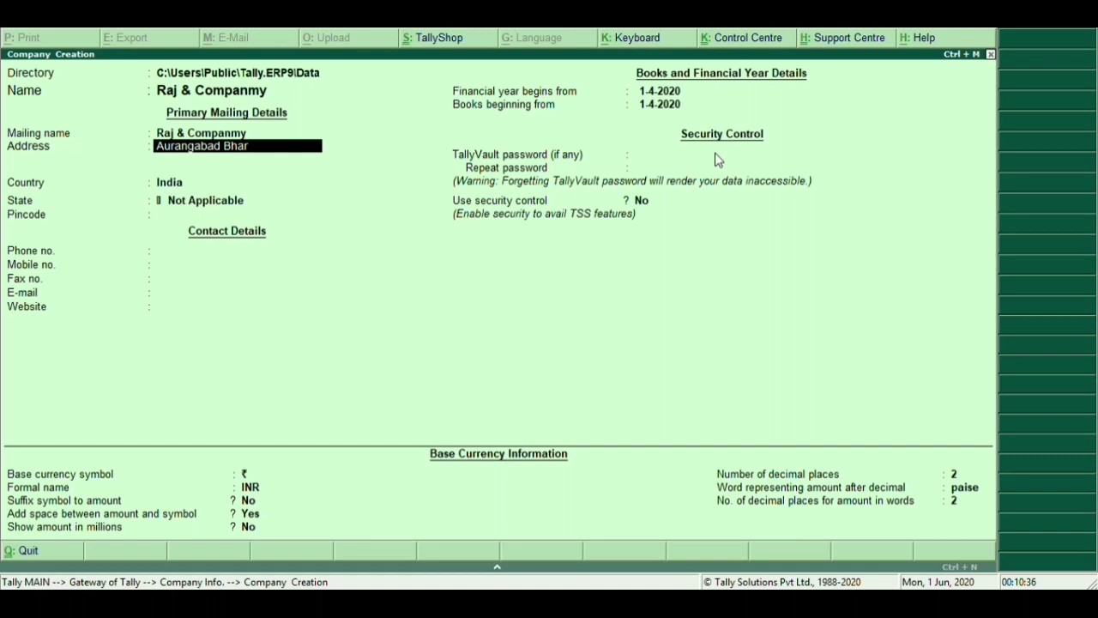
key(BackSpace)
key(BackSpace)
key(BackSpace)
key(Return)
key(Return)
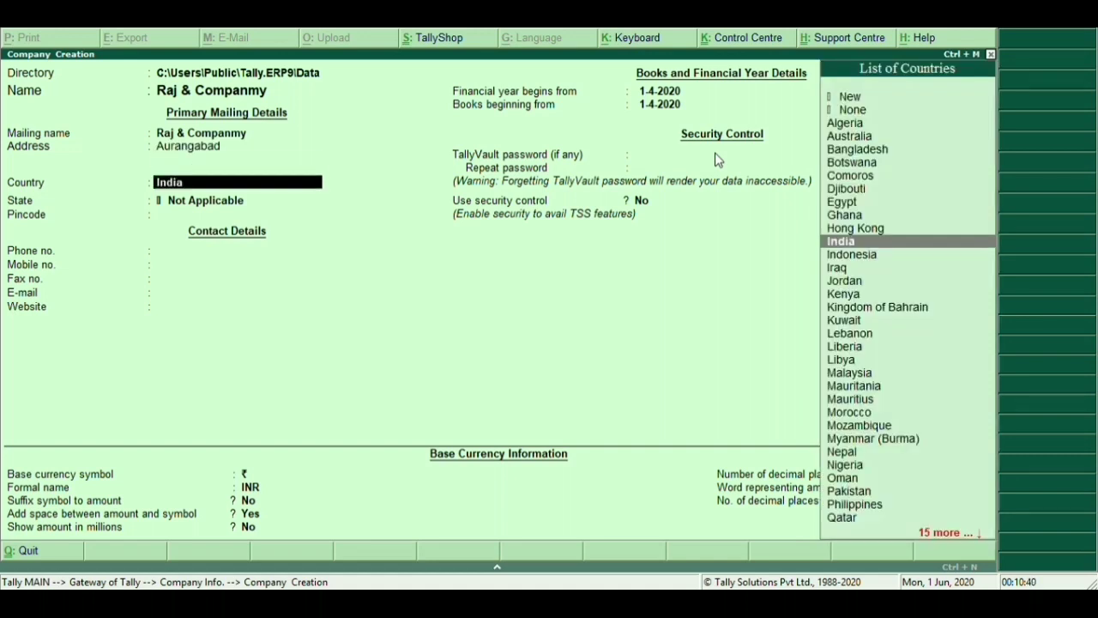
key(Return)
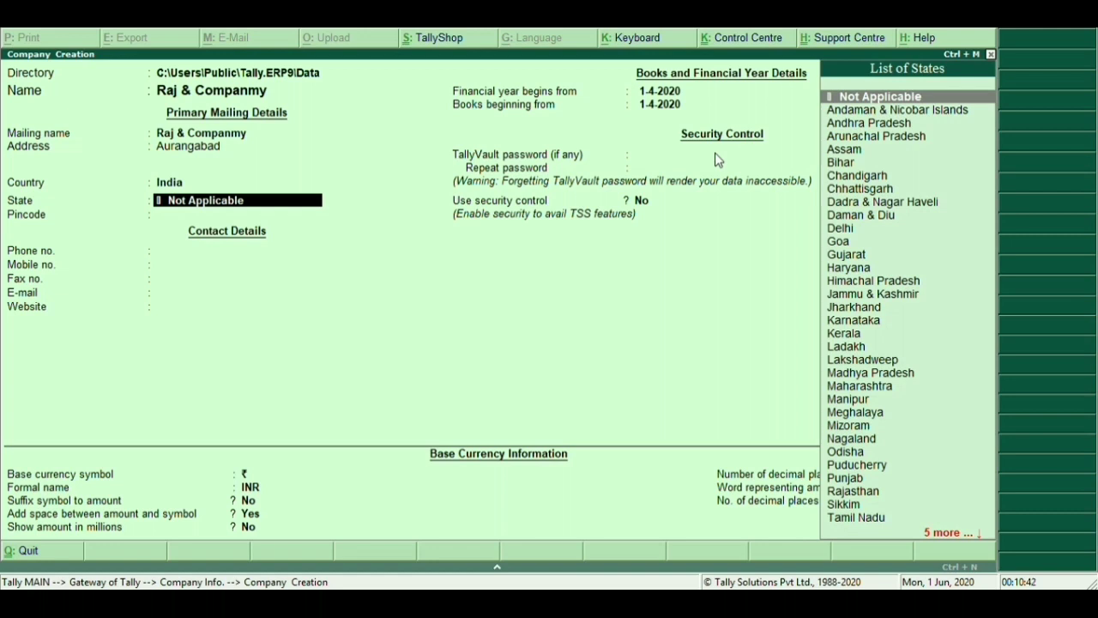
Replace Not Applicable with Bihar from the List of States as the company's state
key(Down)
key(Down)
key(Down)
key(Down)
key(Down)
key(Down)
key(Down)
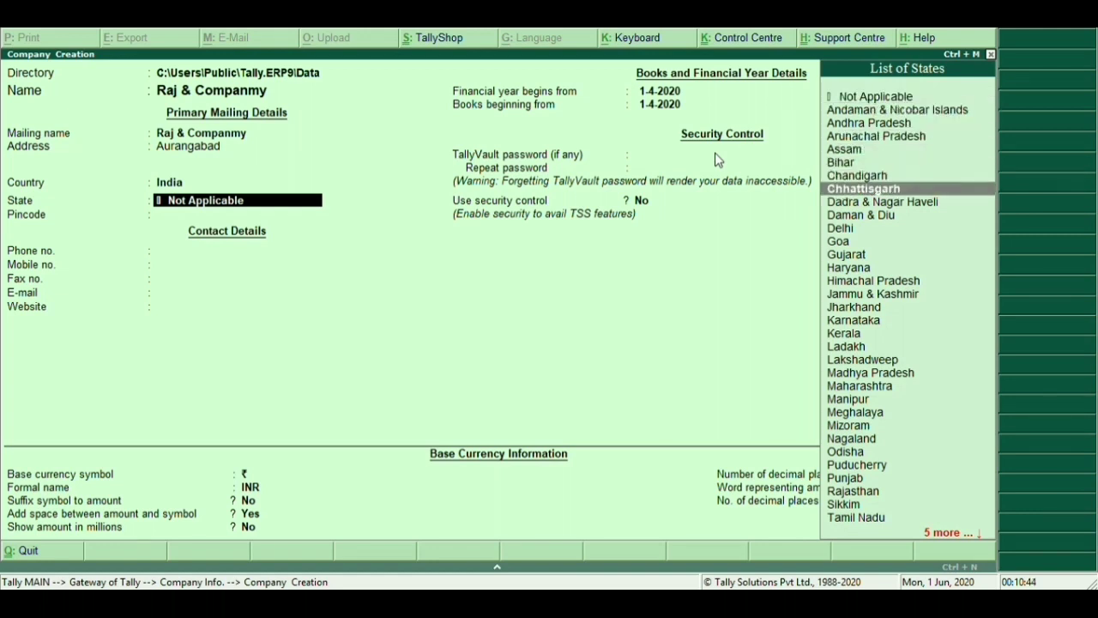
text(ma)
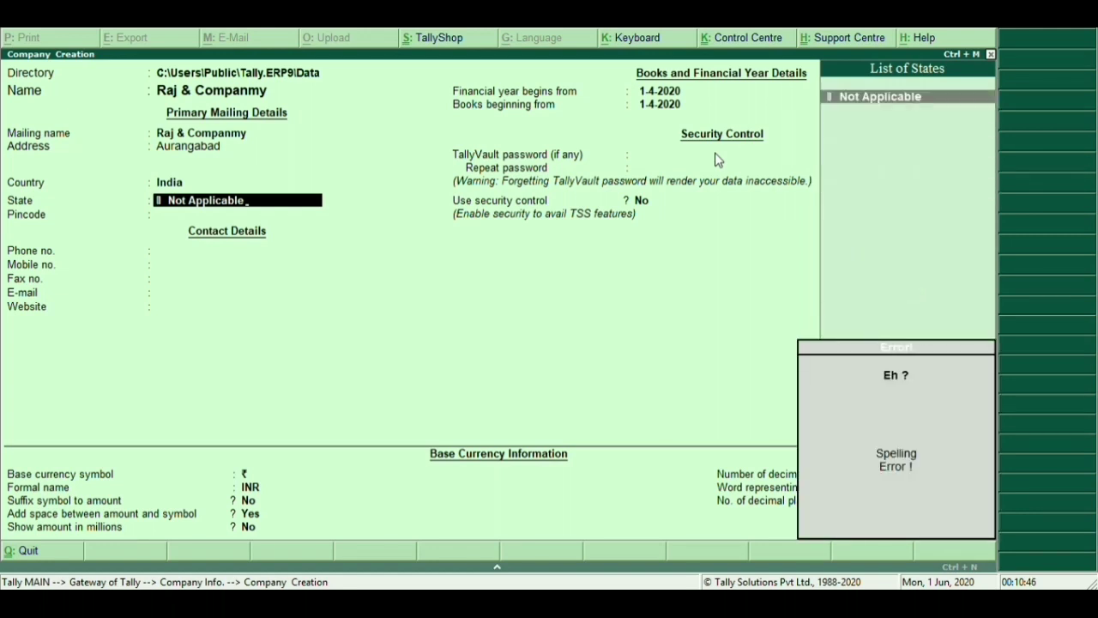
key(BackSpace)
key(BackSpace)
key(BackSpace)
key(BackSpace)
key(BackSpace)
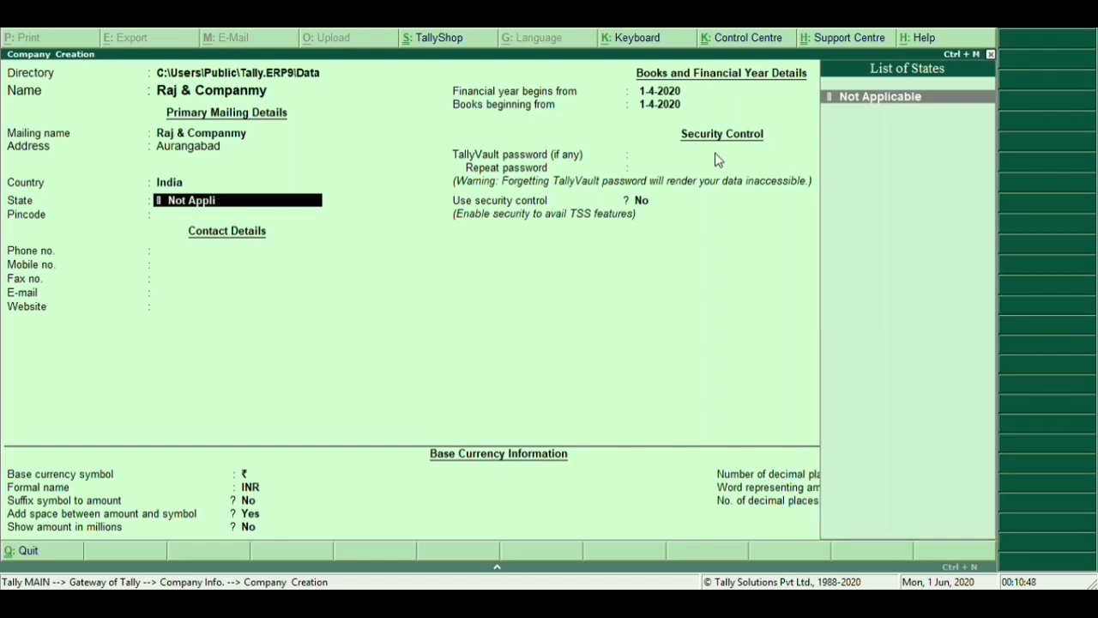
key(BackSpace)
key(BackSpace)
key(BackSpace)
key(BackSpace)
key(BackSpace)
key(BackSpace)
key(BackSpace)
key(BackSpace)
key(m)
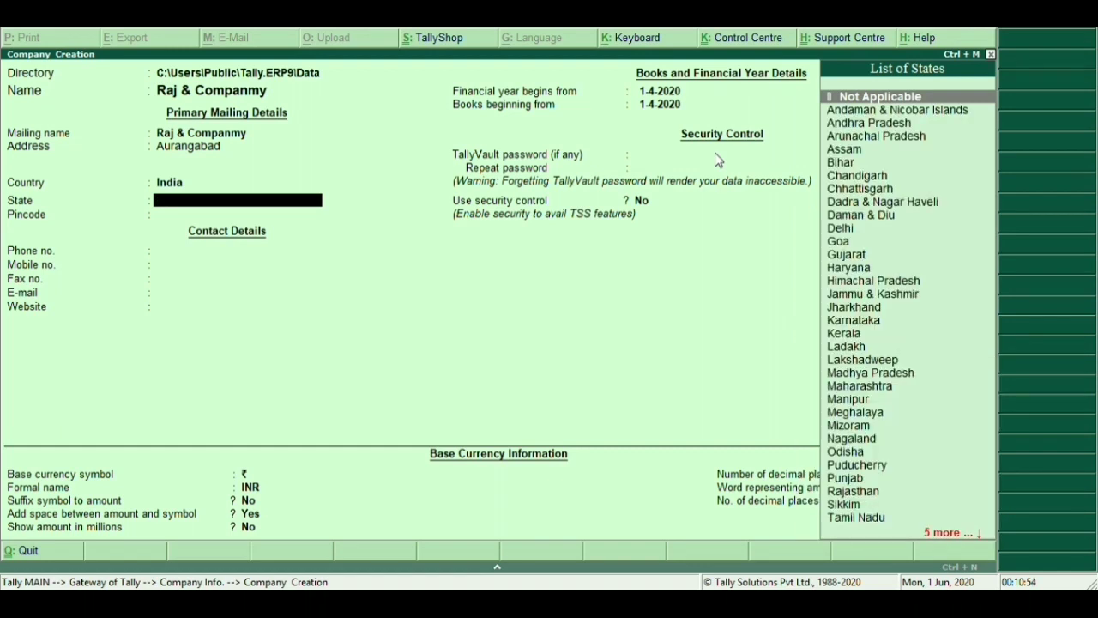
key(Down)
key(Down)
key(Down)
key(Down)
key(Down)
key(Down)
key(Down)
key(Down)
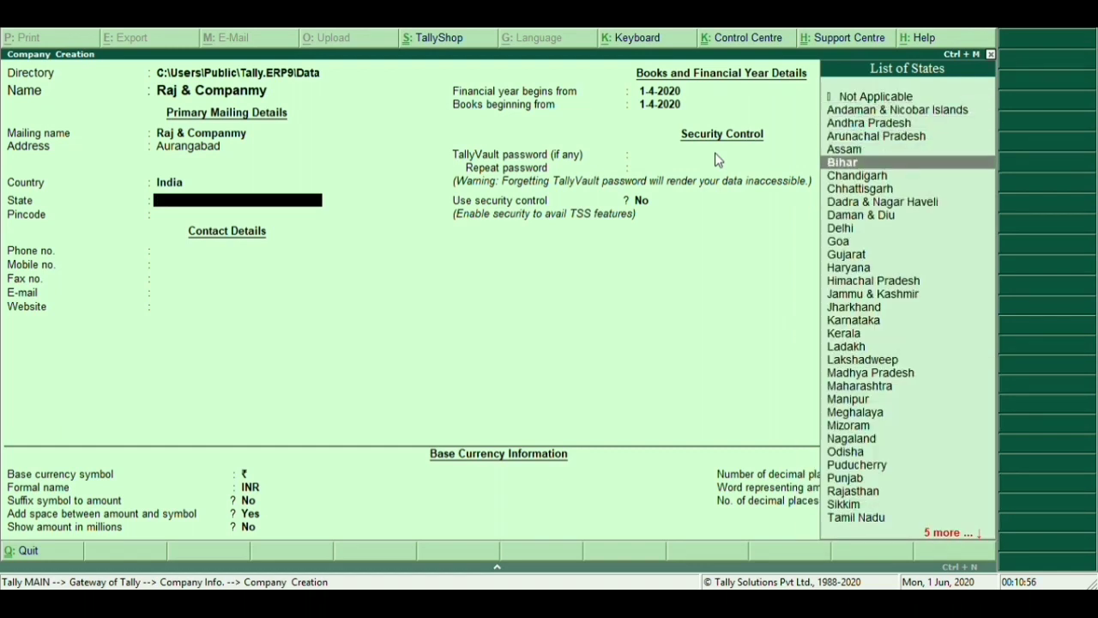
key(Up)
key(Up)
key(Up)
key(Return)
key(Return)
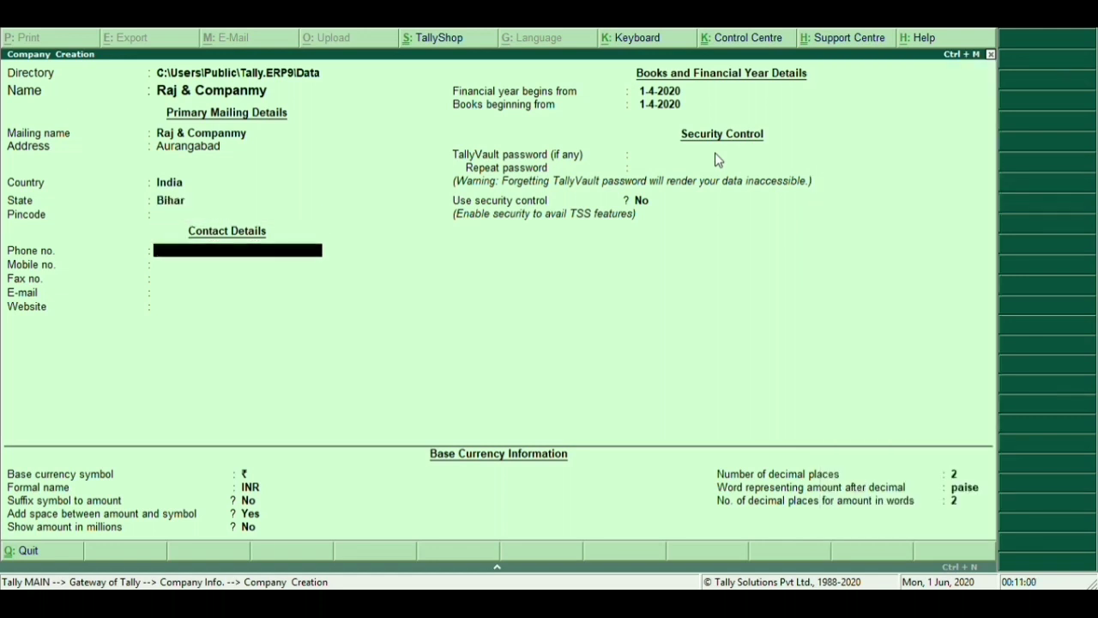
key(Return)
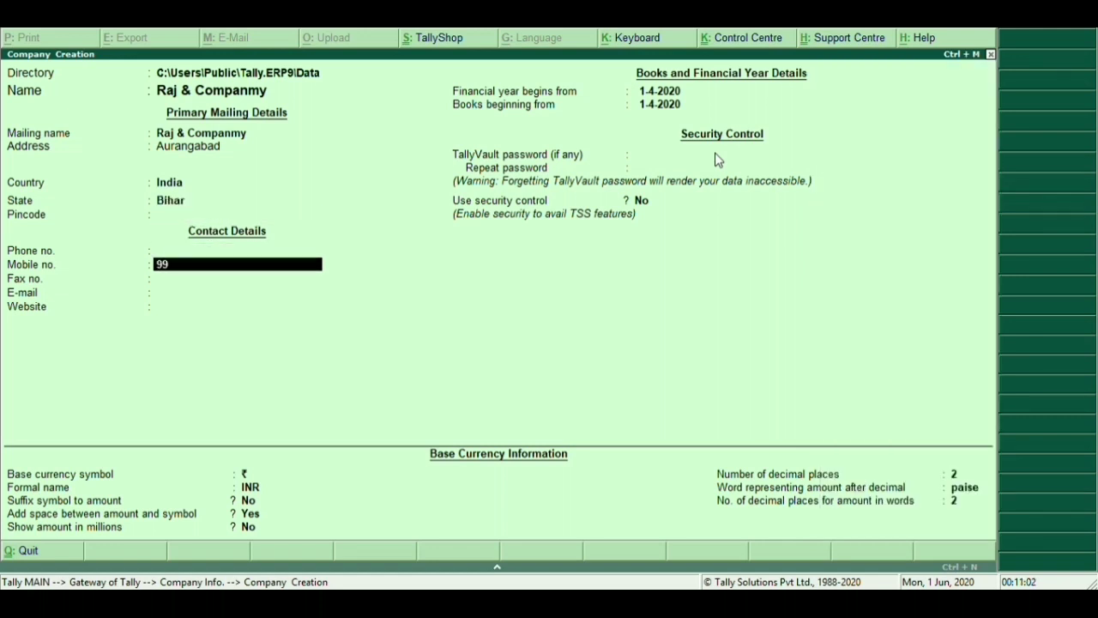
Enter the company's mobile number and accept the 1-4-2020 year and INR currency defaults
key(Return)
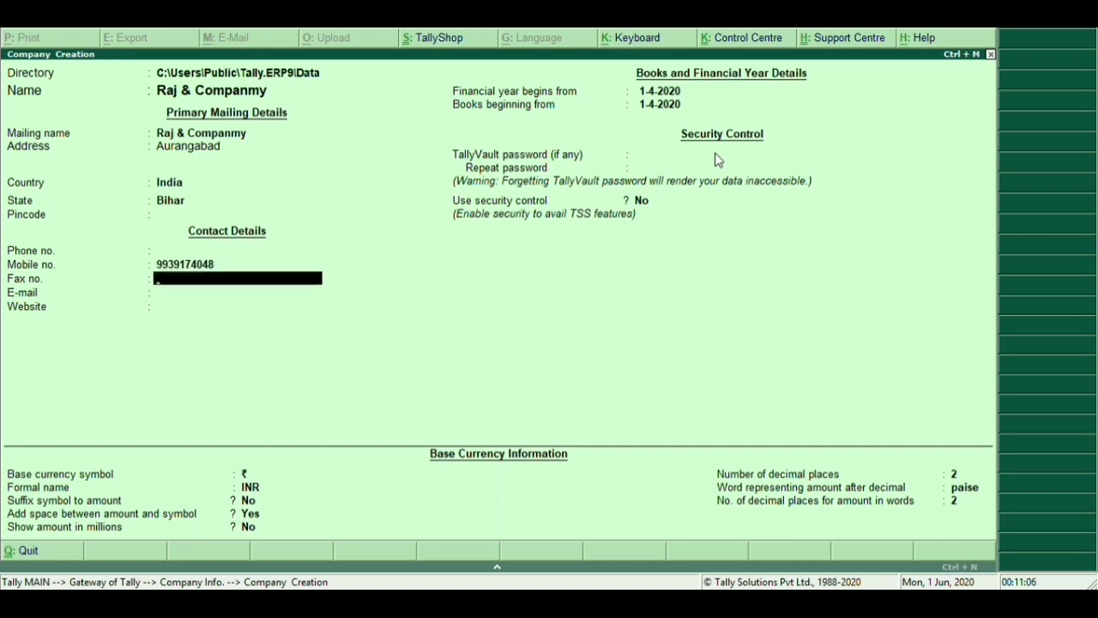
key(Return)
key(Return)
key(Return)
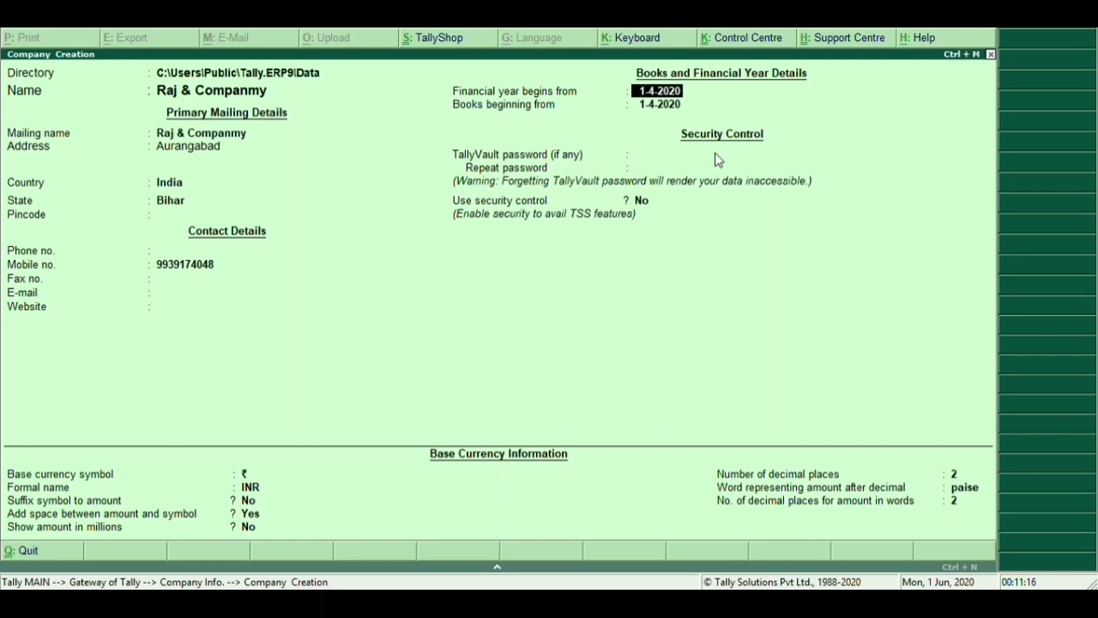
key(Return)
key(Return)
key(Return)
key(Return)
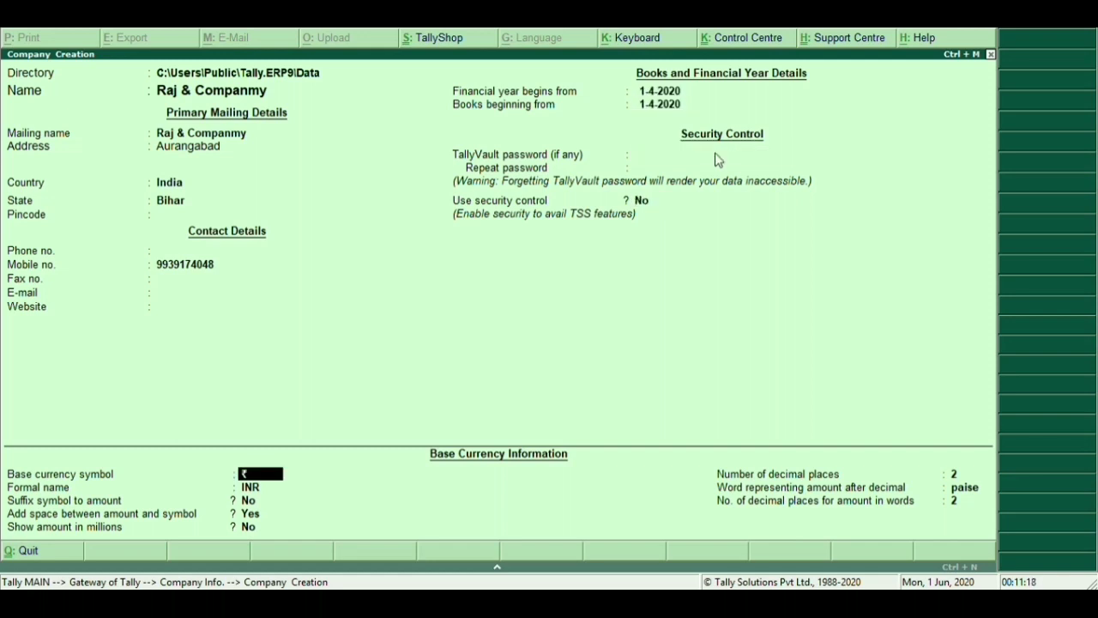
key(Return)
key(Return)
key(Return)
key(Return)
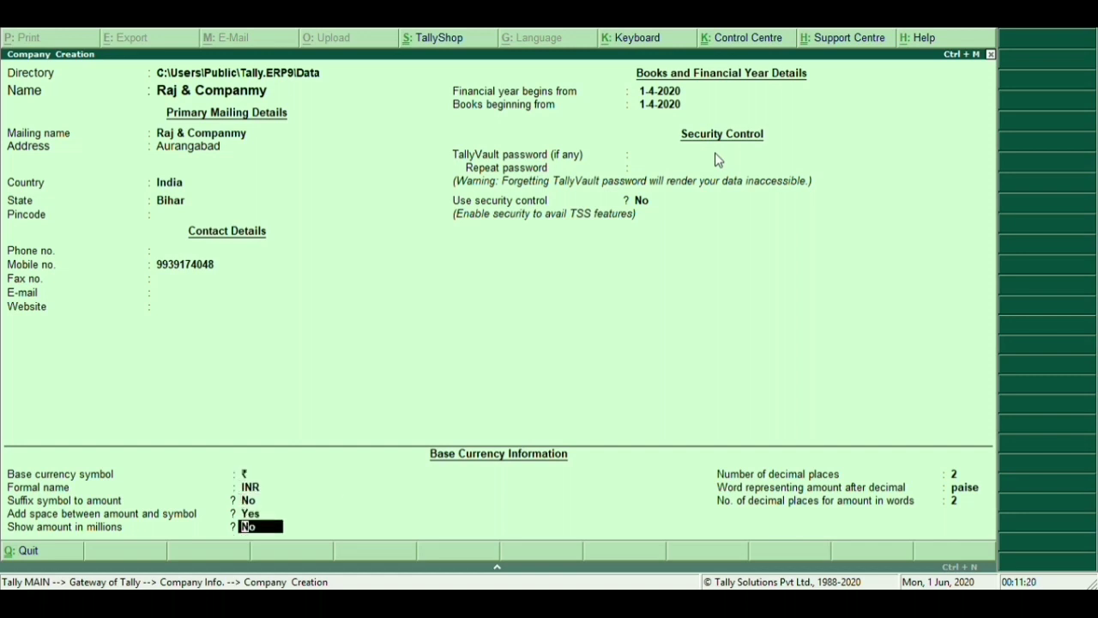
key(Return)
key(Return)
key(Return)
key(Return)
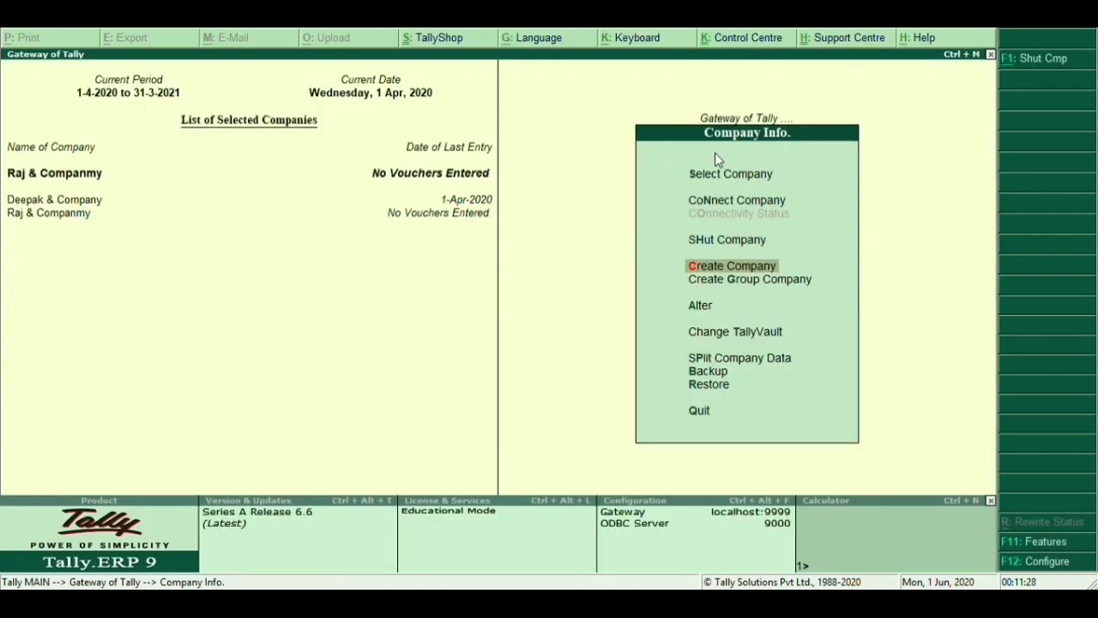
Shut Deepak & Company and return to the Gateway of Tally
key(Up)
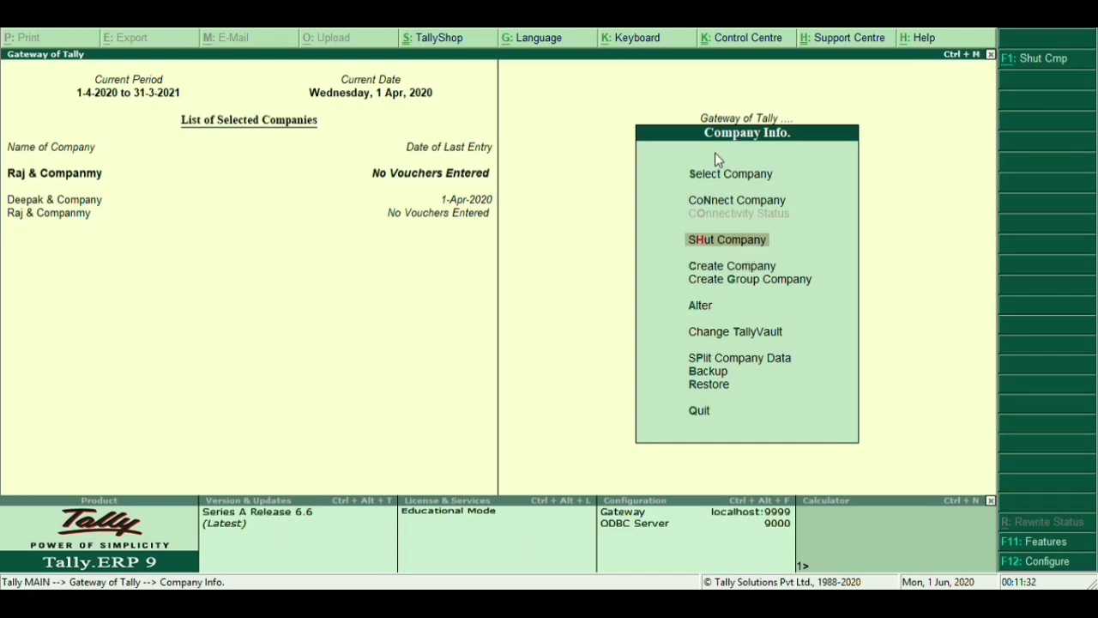
key(Return)
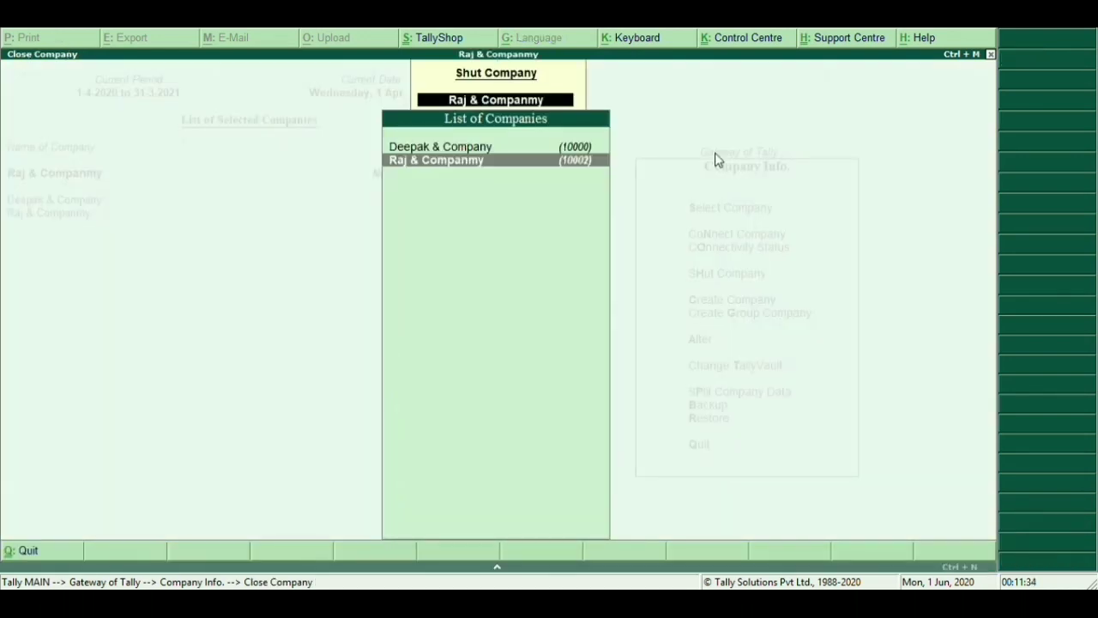
key(Up)
key(Return)
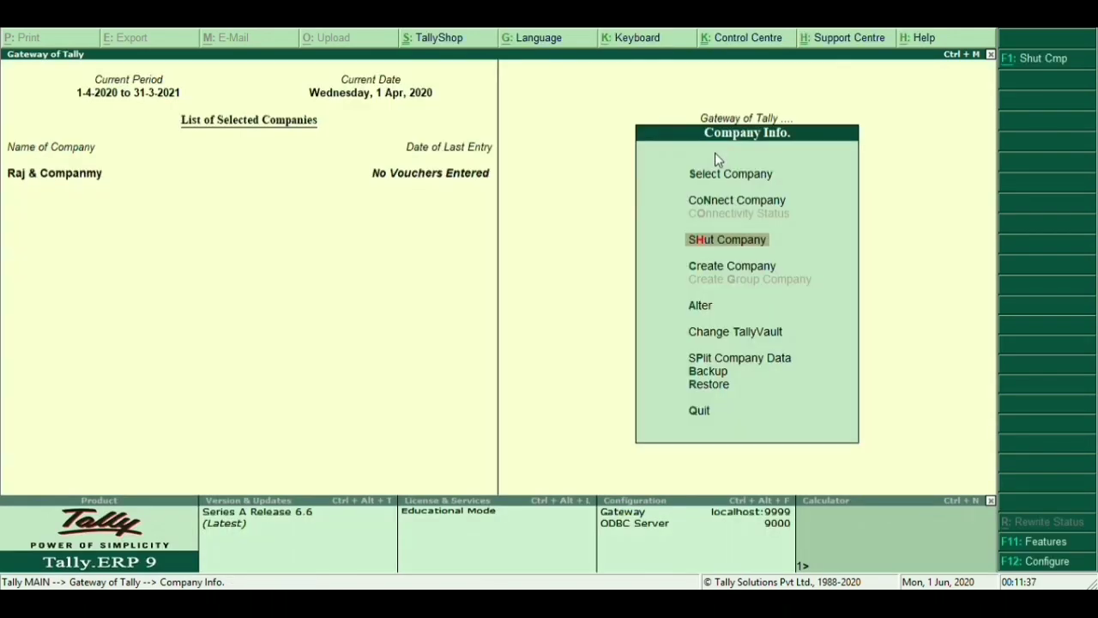
key(Escape)
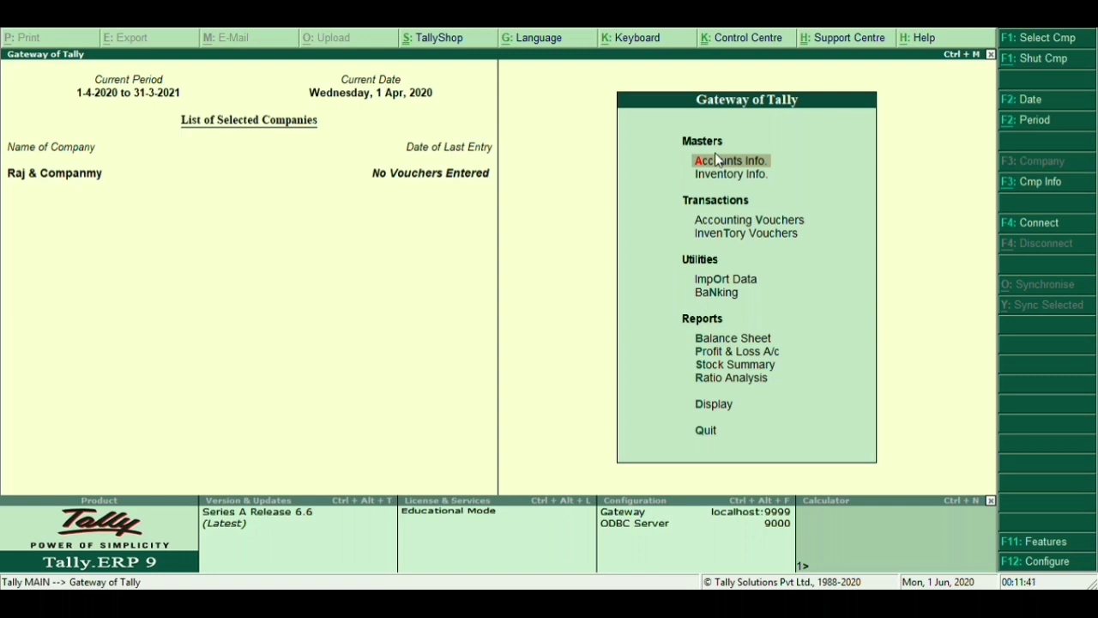
In F11 Statutory & Taxation features, keep GST enabled and set Set/alter GST details to Yes
key(F11)
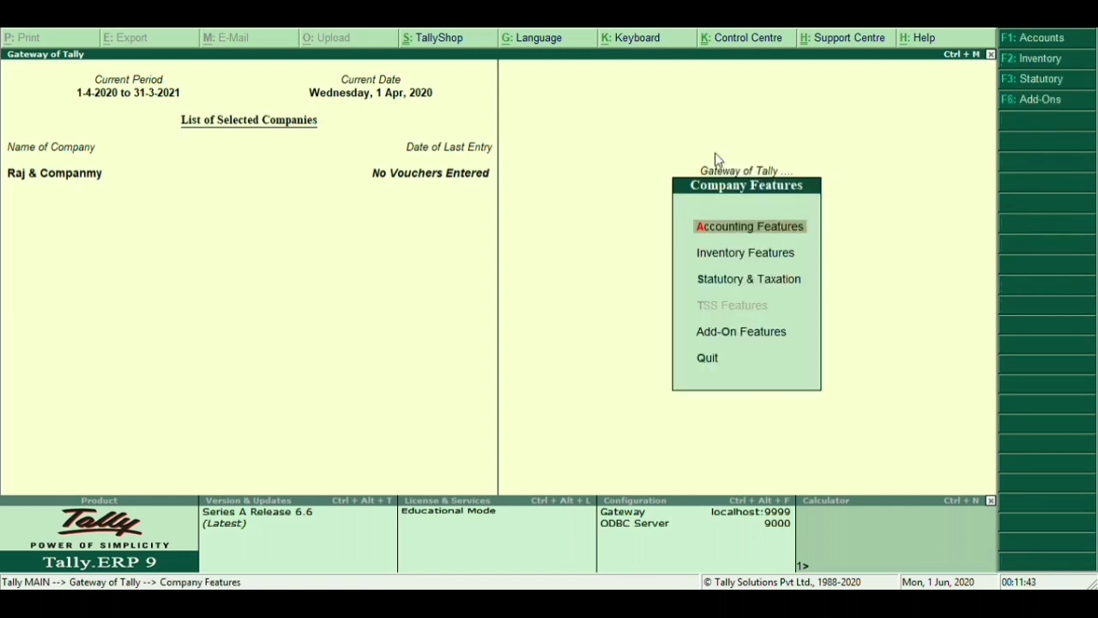
key(Down)
key(Down)
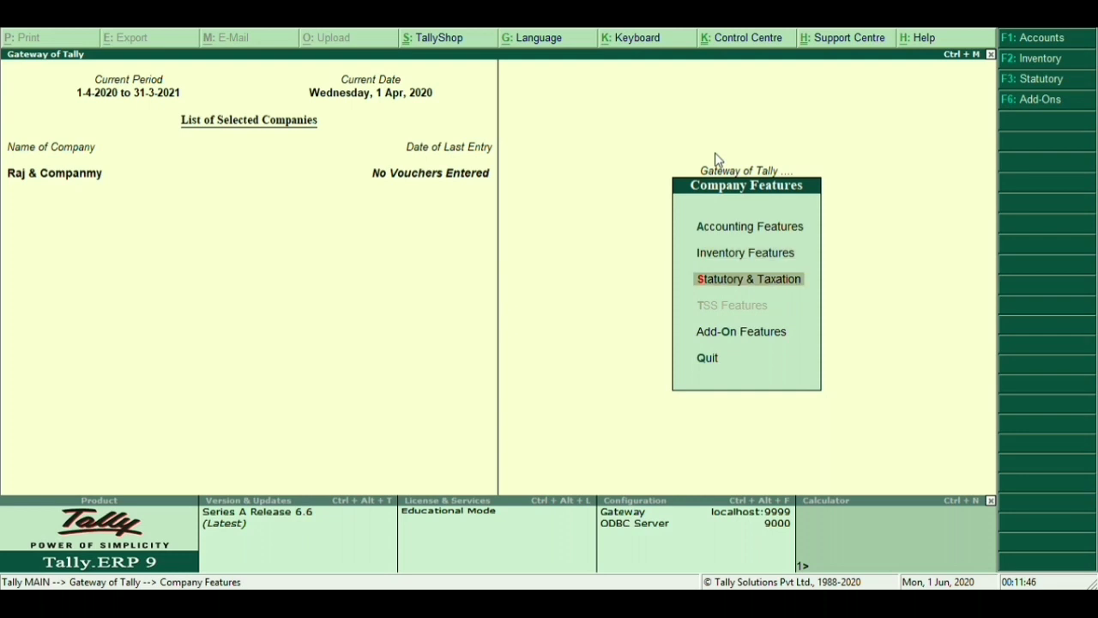
key(Return)
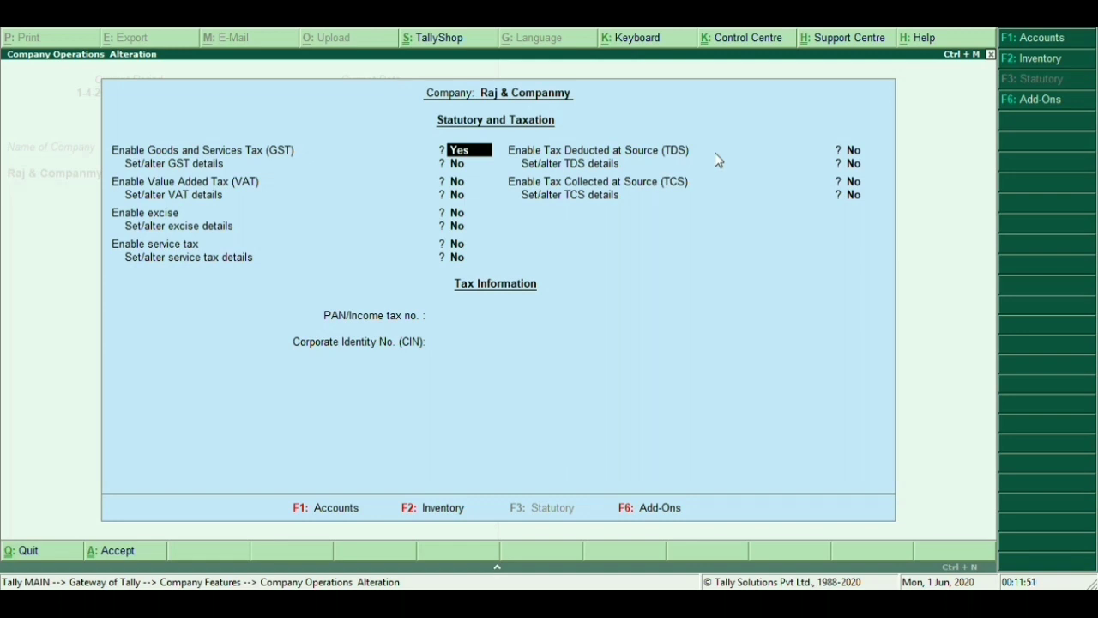
key(Return)
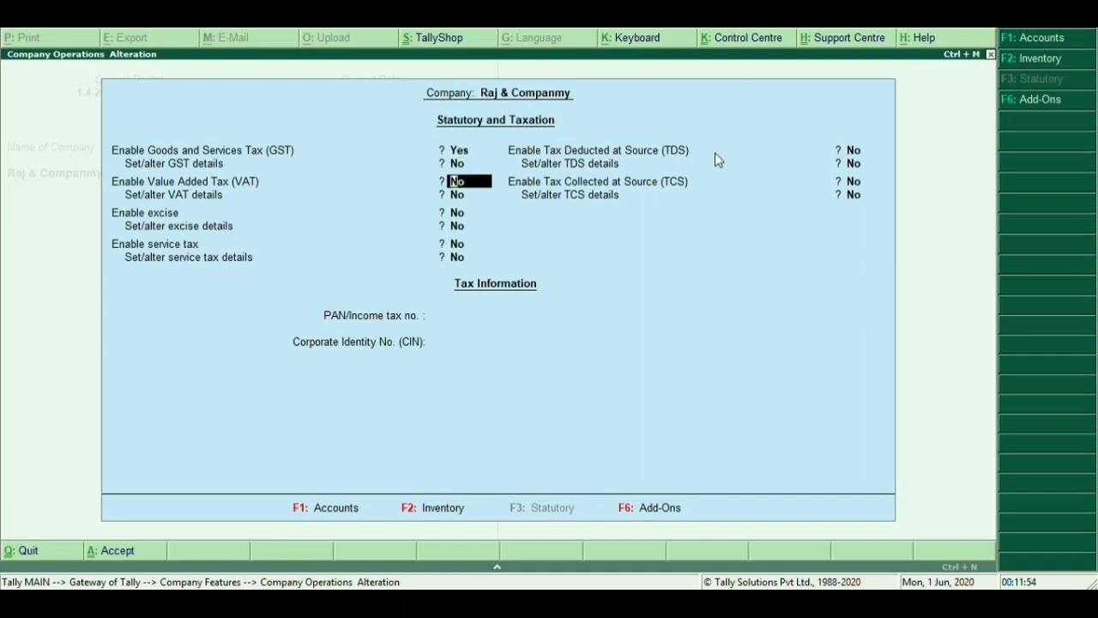
key(Up)
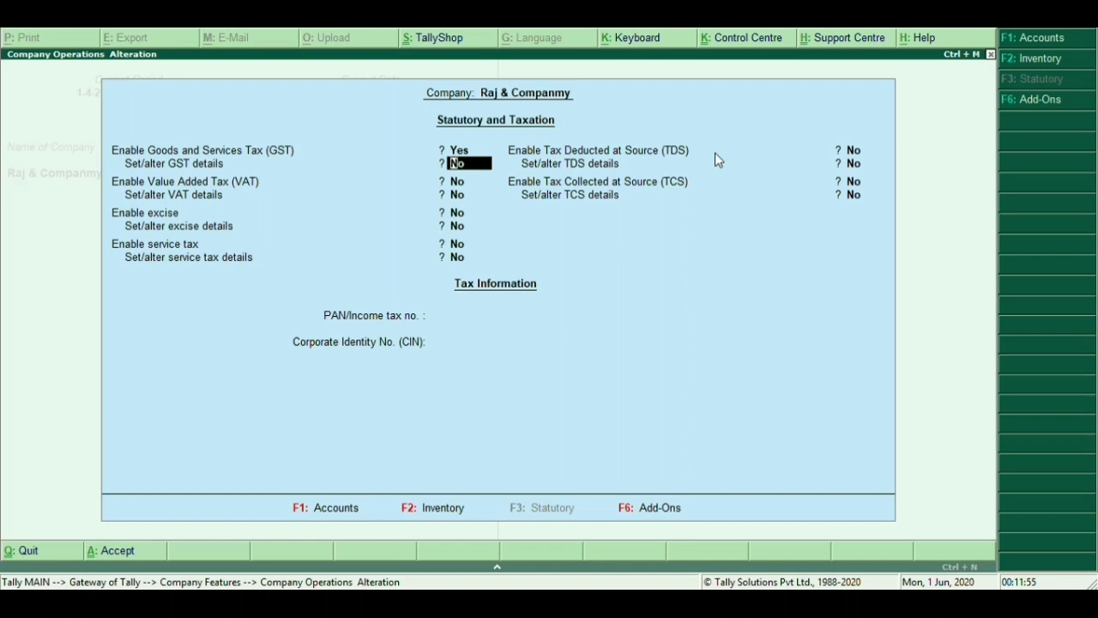
text(y)
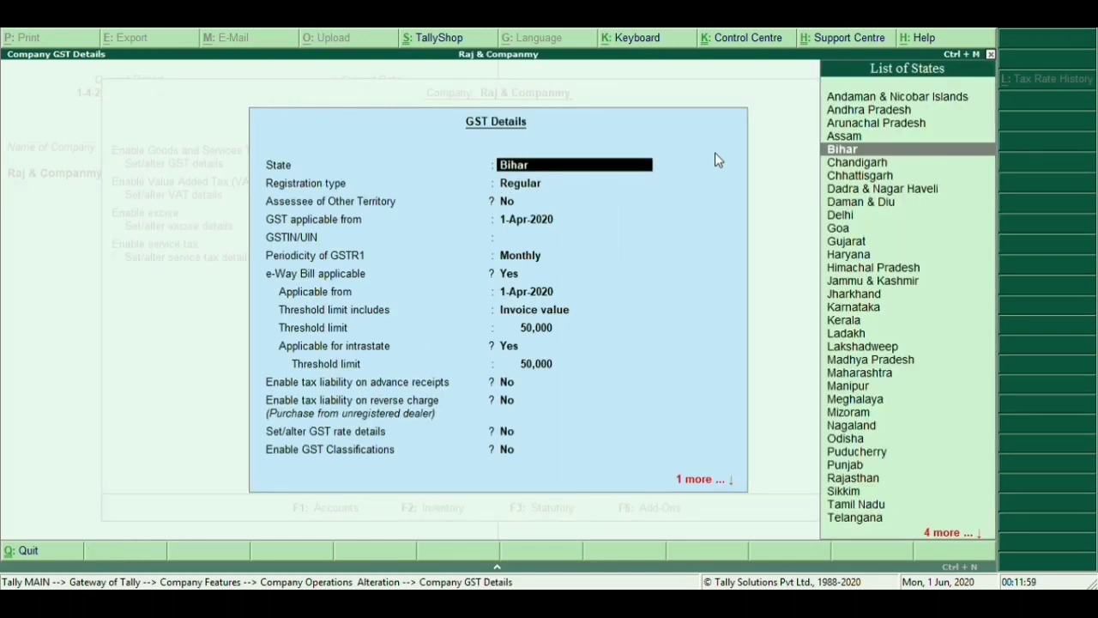
Accept Bihar, Regular registration and the 1-Apr-2020 start date, bypassing the empty GSTIN warning
key(Return)
key(Return)
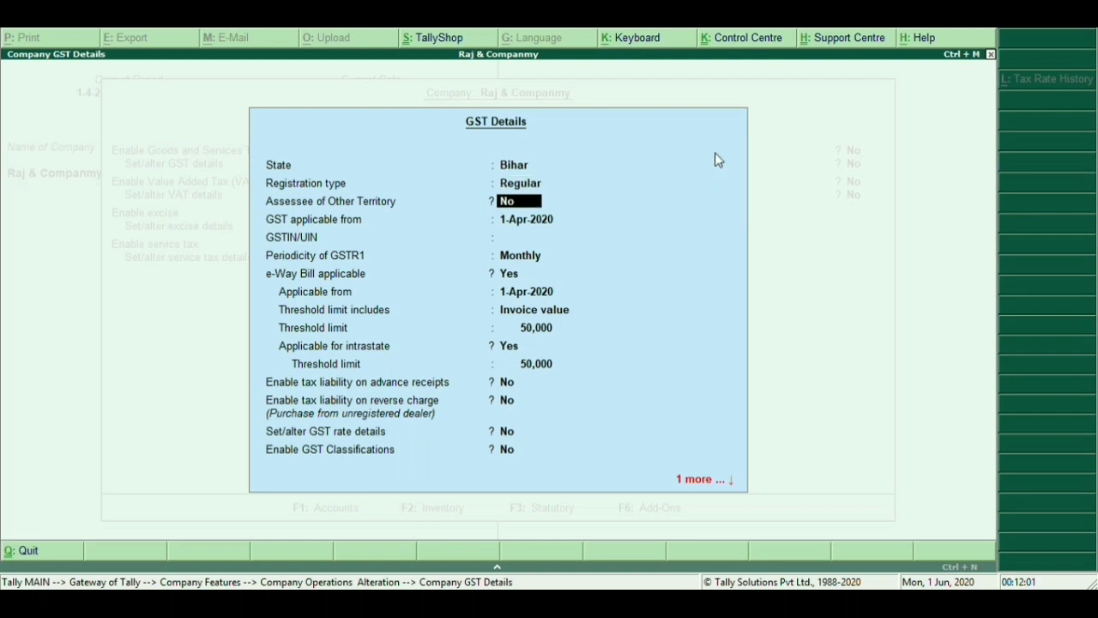
key(Return)
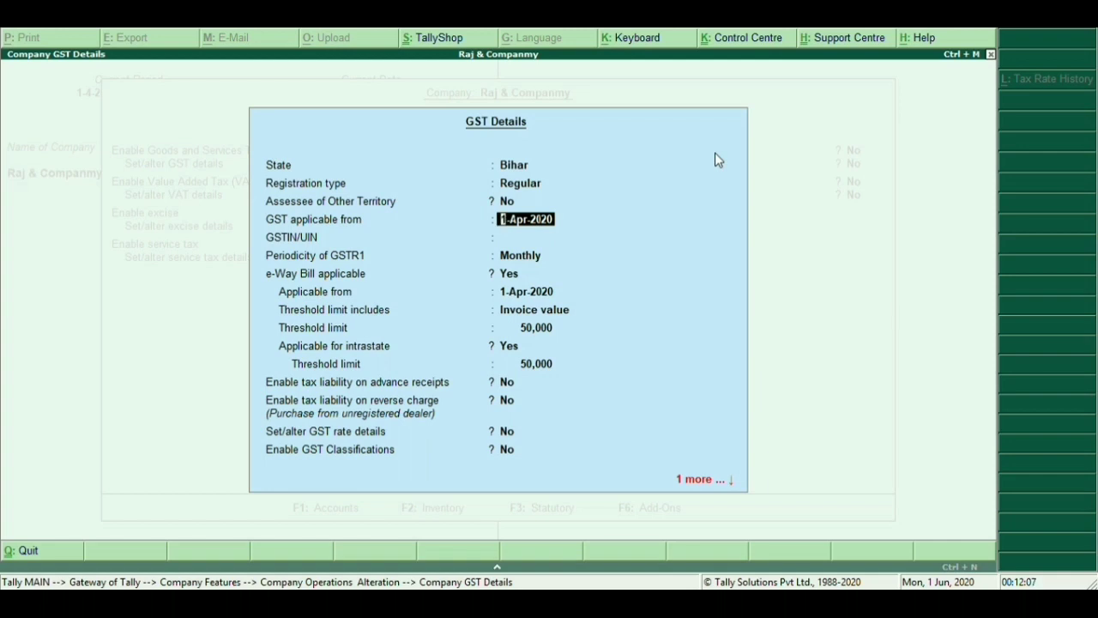
key(Return)
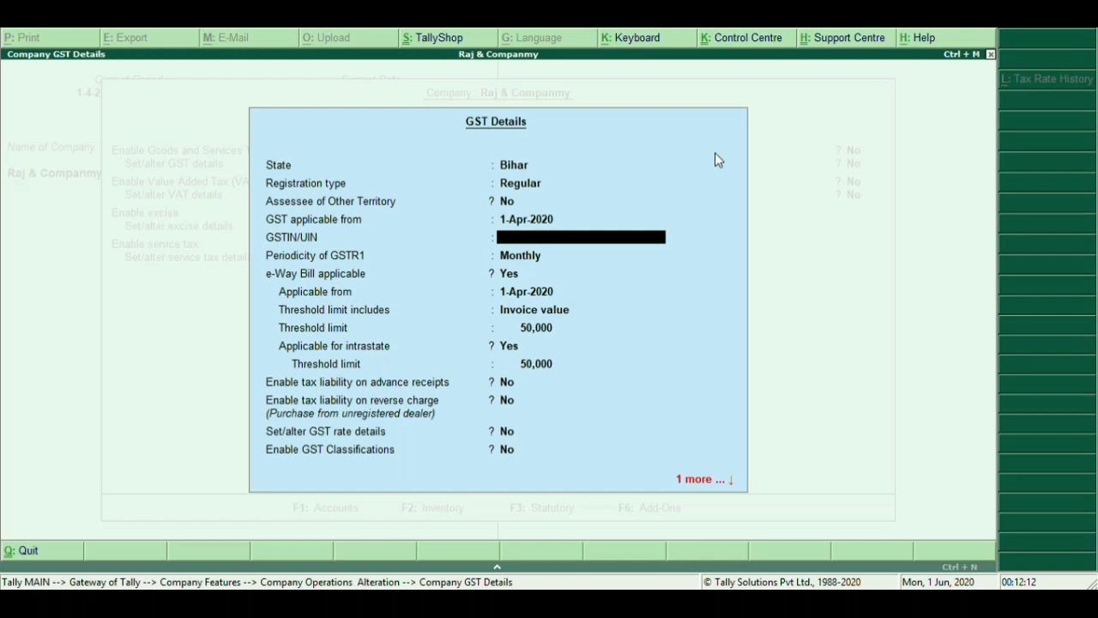
key(Return)
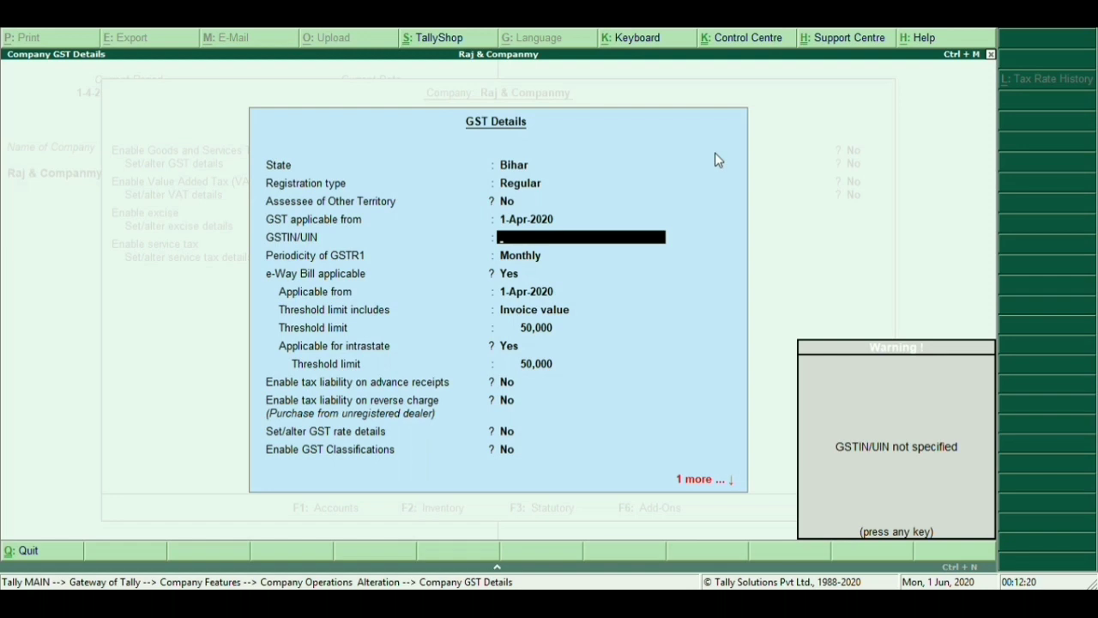
key(Return)
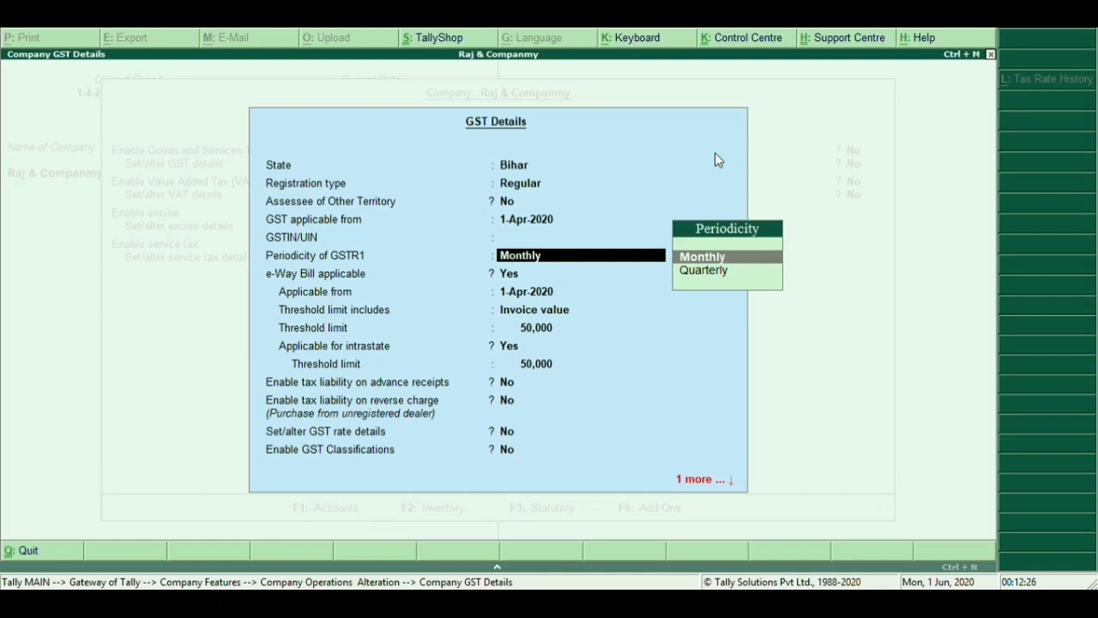
Keep monthly GSTR1 and e-Way Bill from 1-Apr-2020 with 50,000 invoice-value thresholds, and save
key(Return)
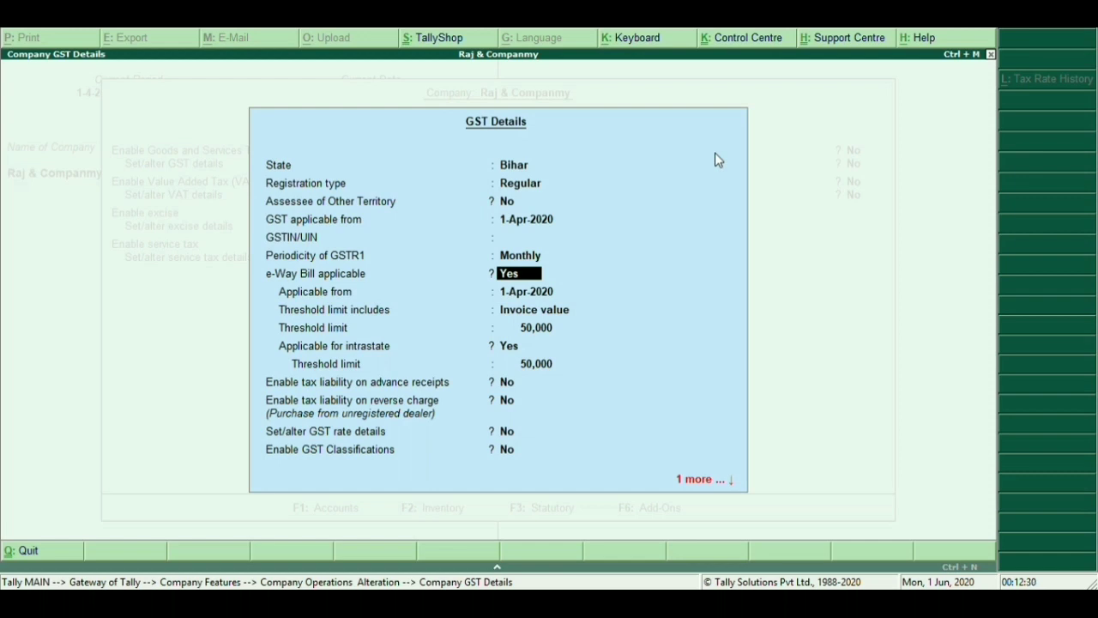
key(Return)
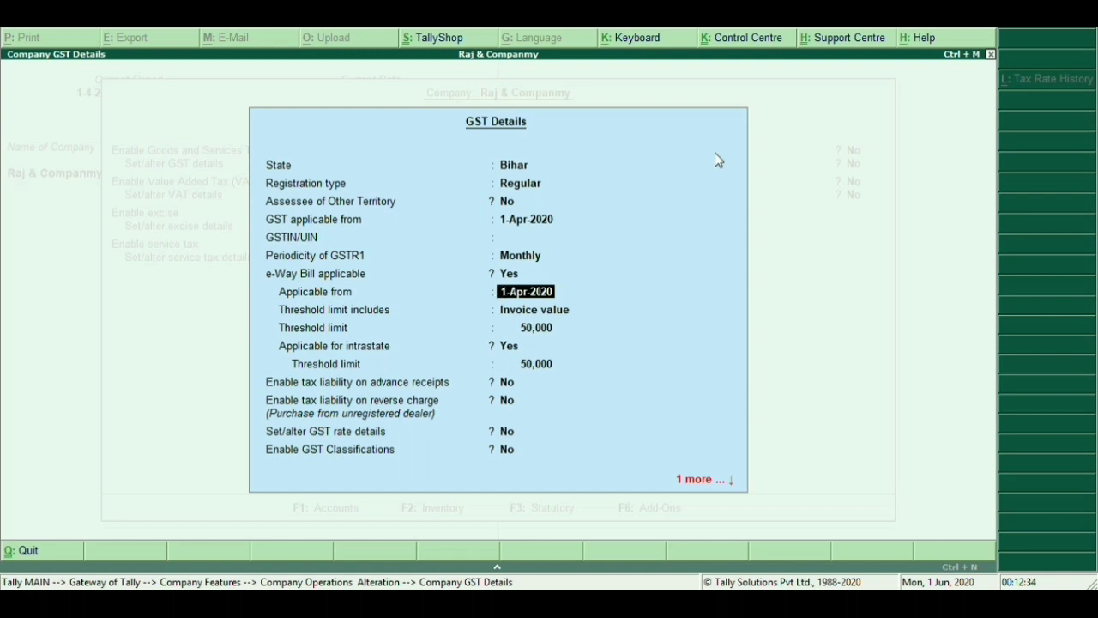
key(Return)
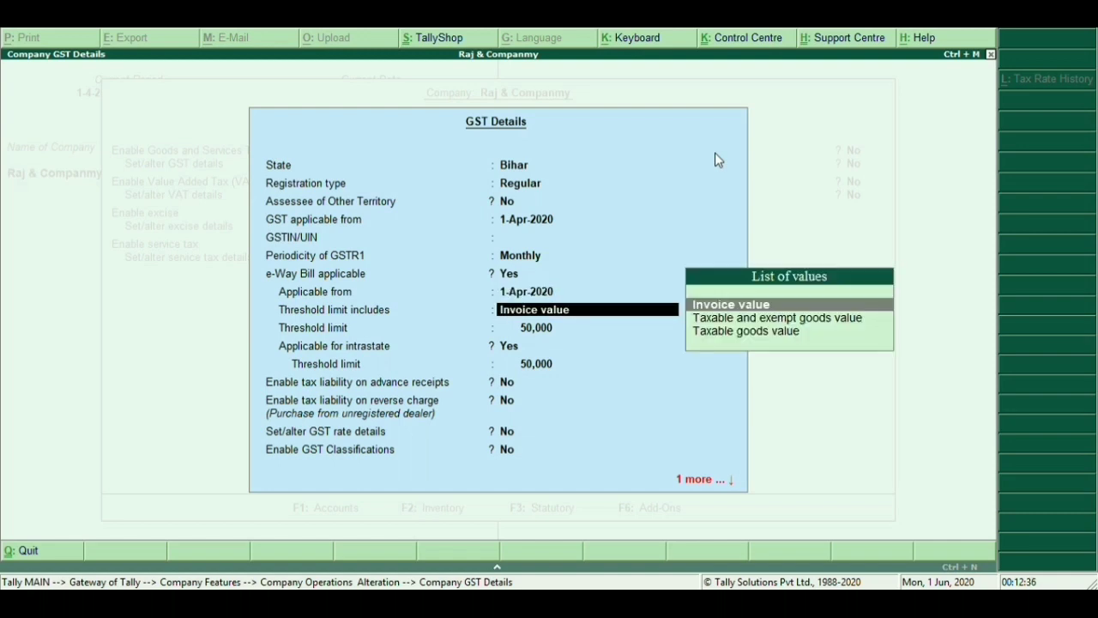
key(Return)
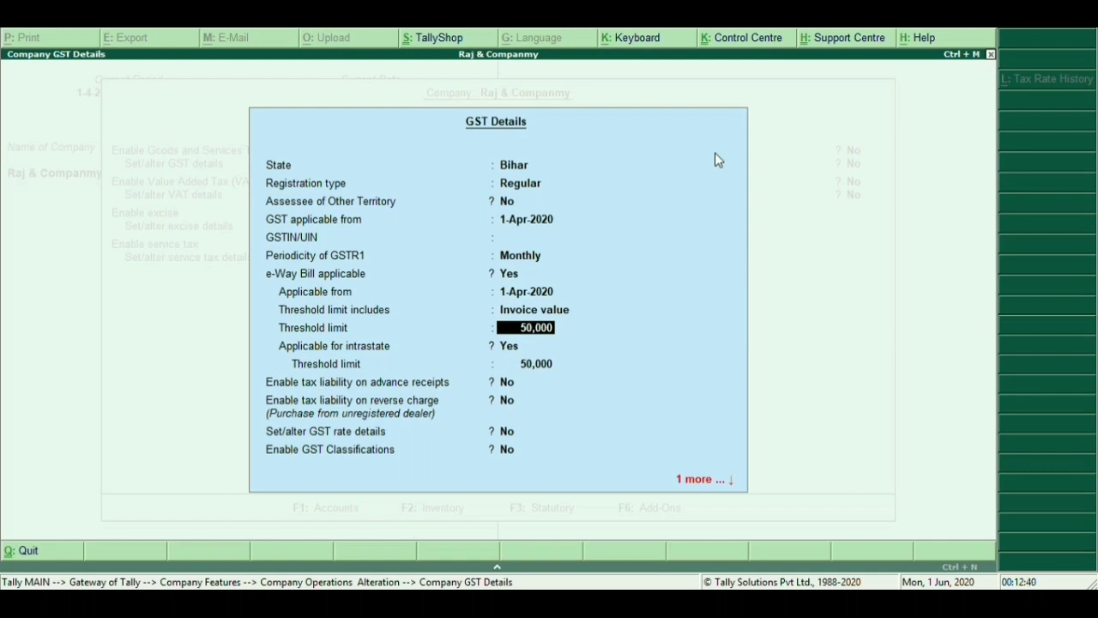
key(Return)
key(Return)
key(Return)
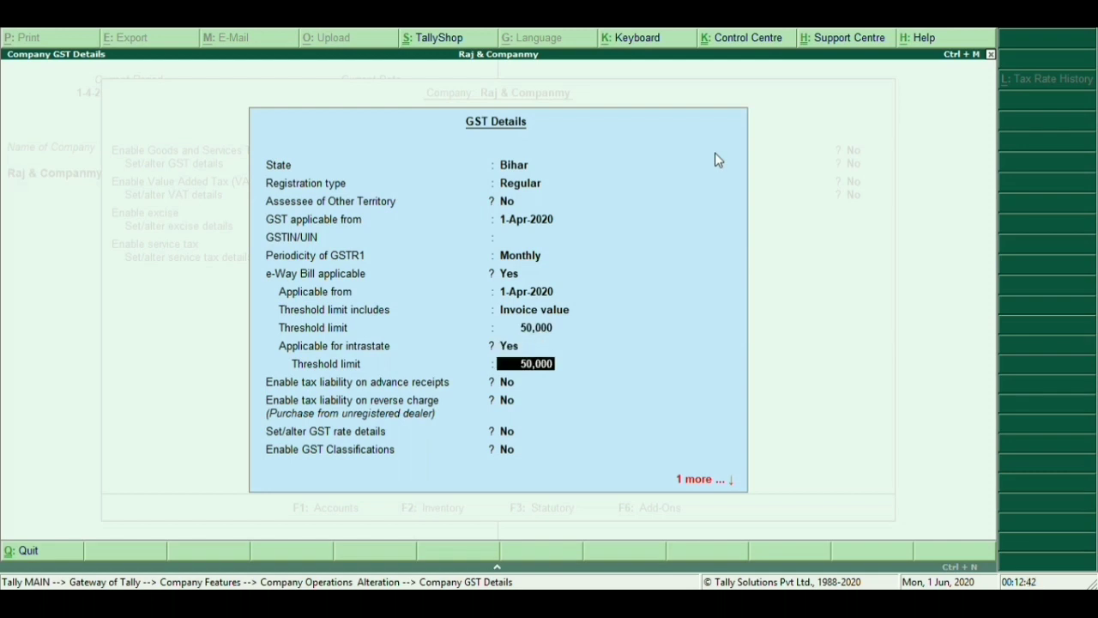
key(Return)
key(Return)
key(Return)
key(Return)
key(Return)
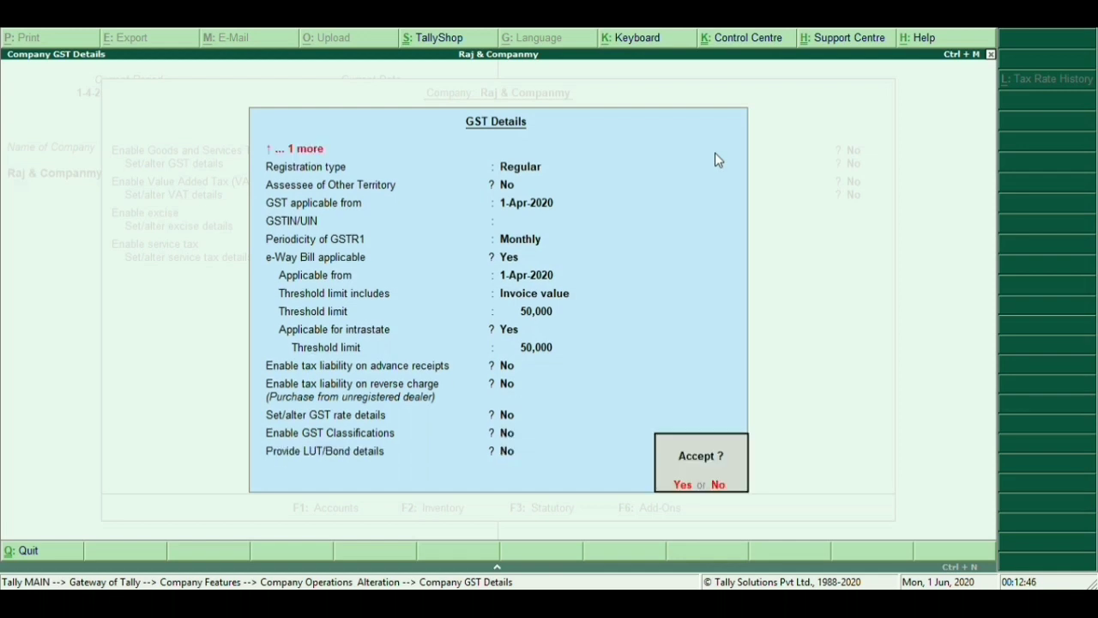
key(Return)
Accept the statutory and taxation settings and return to Gateway of Tally
key(Return)
key(Return)
key(Return)
key(Return)
key(Return)
key(Return)
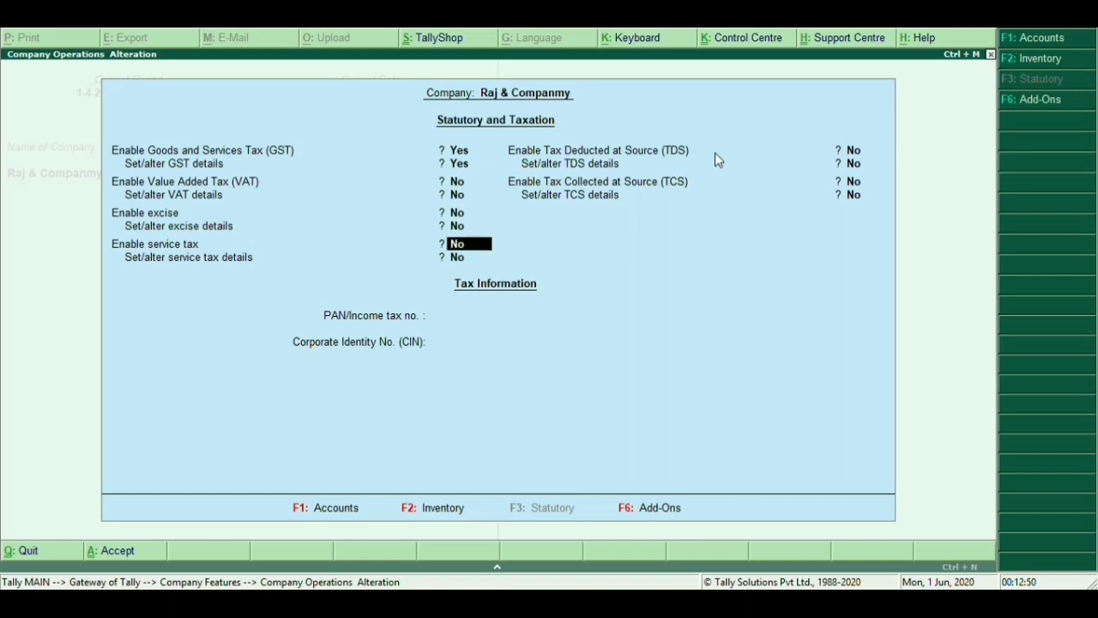
key(Return)
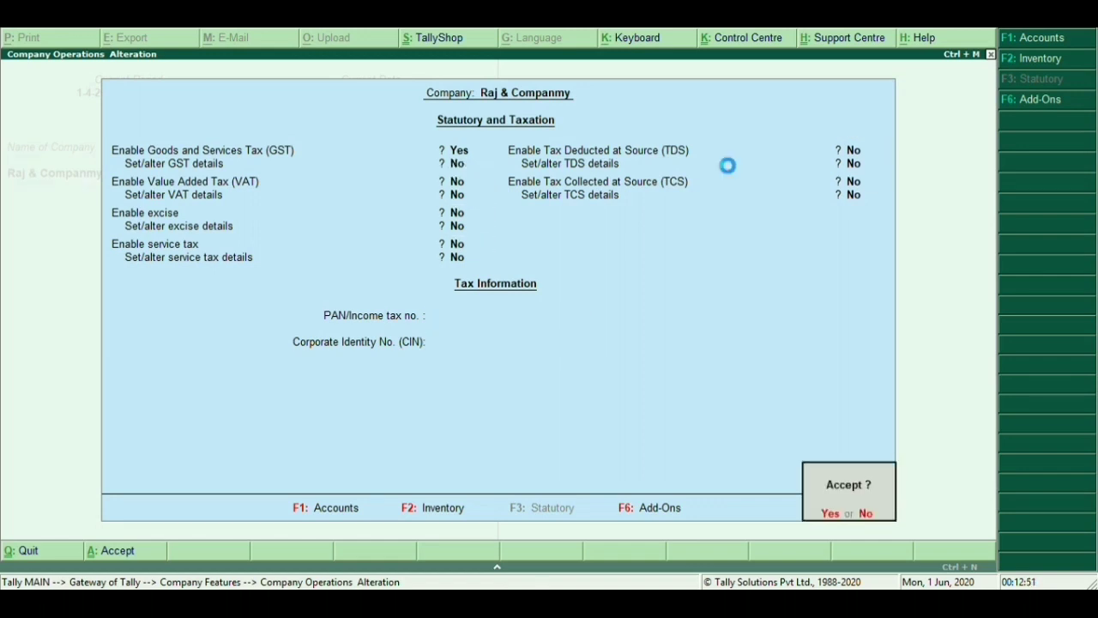
key(Return)
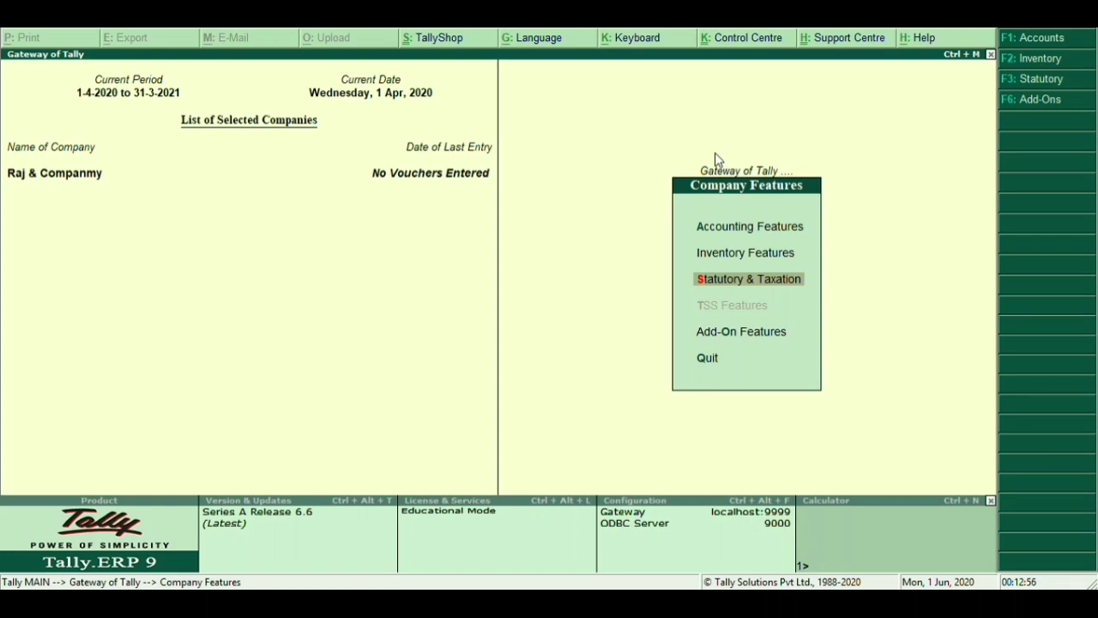
key(Escape)
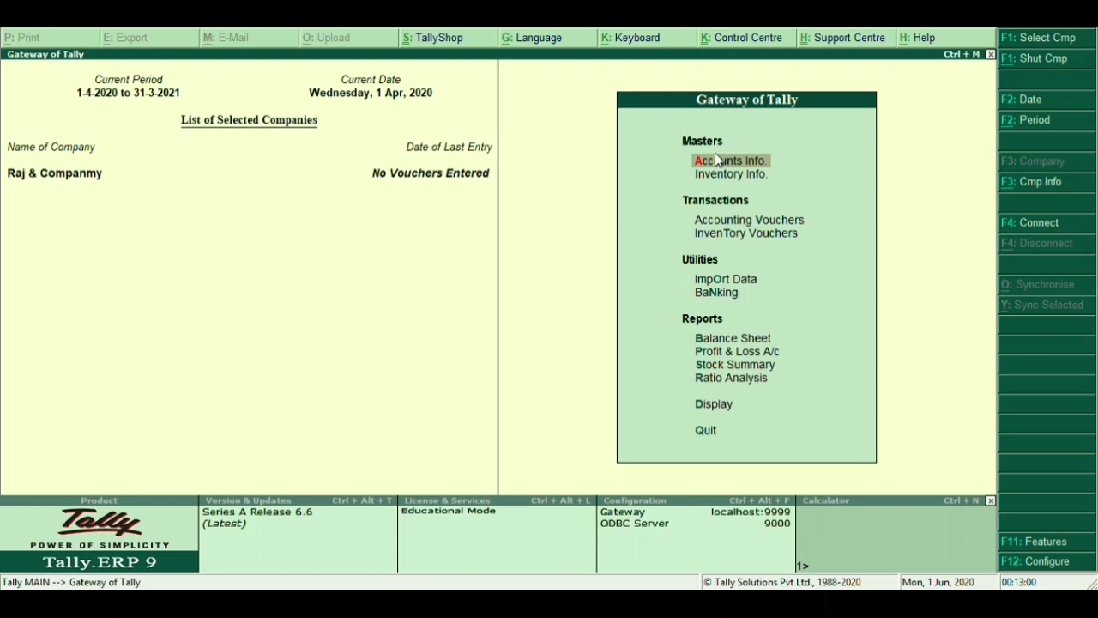
Start a new ledger via Accounts Info > Ledgers > Create, naming it Purchase A/c
click(716, 161)
key(Down)
key(Return)
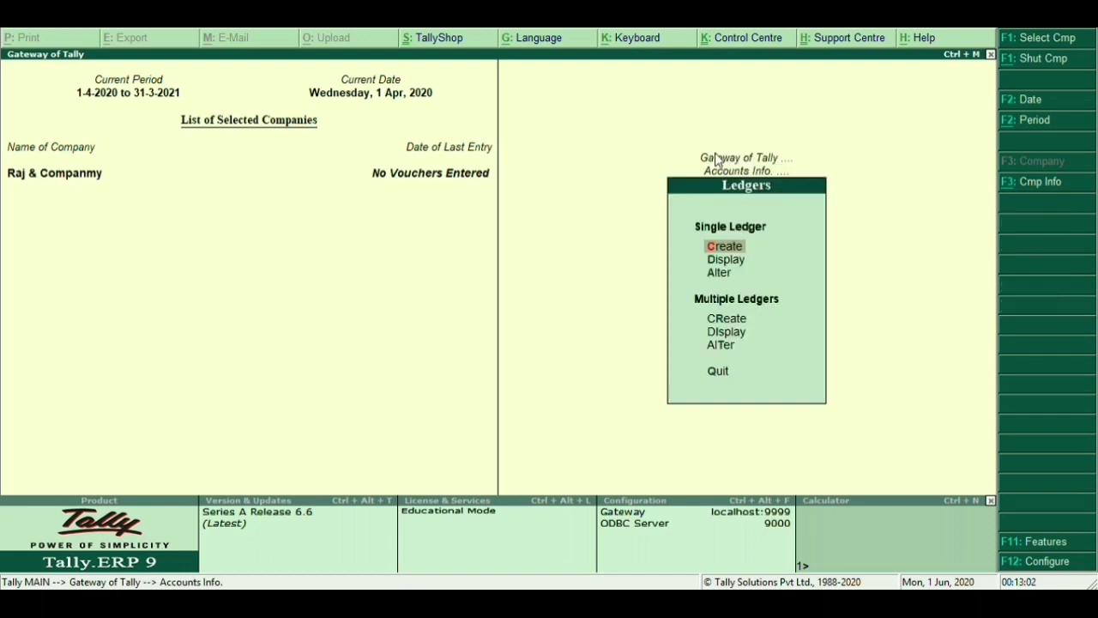
key(Return)
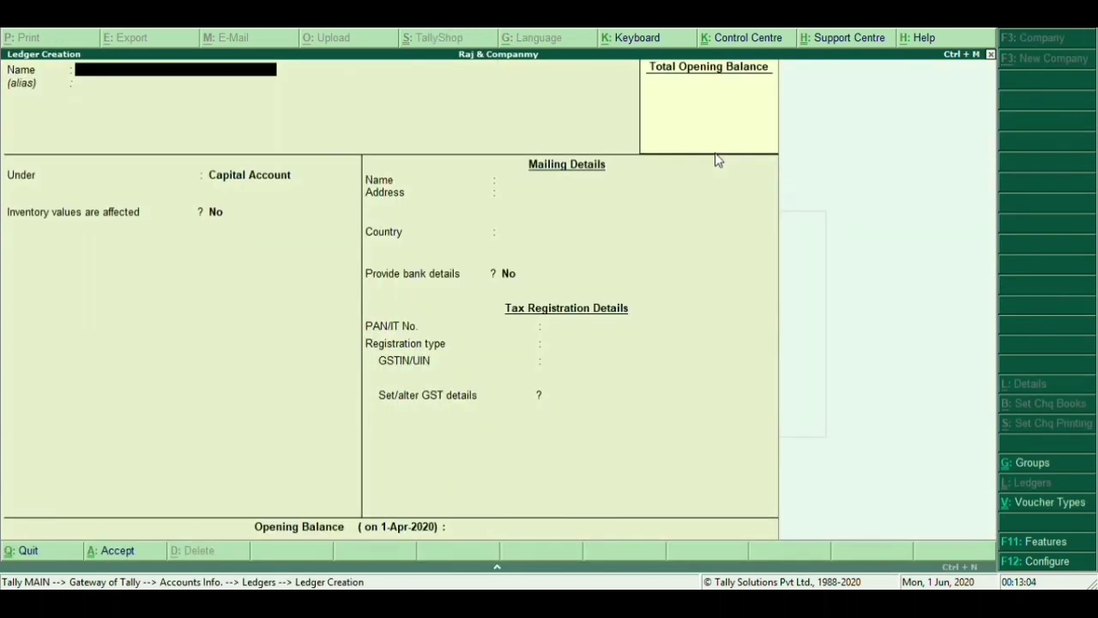
text(Purchase A/c)
Save Purchase A/c under Purchase Accounts with Goods as the type of supply
key(Return)
text(Purch)
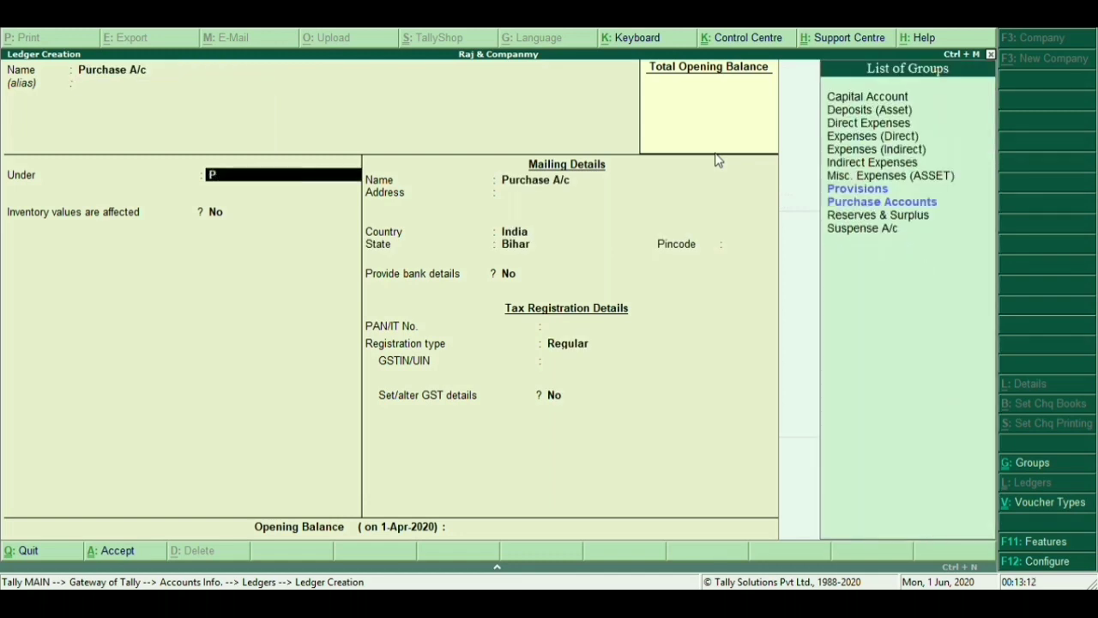
text(ase)
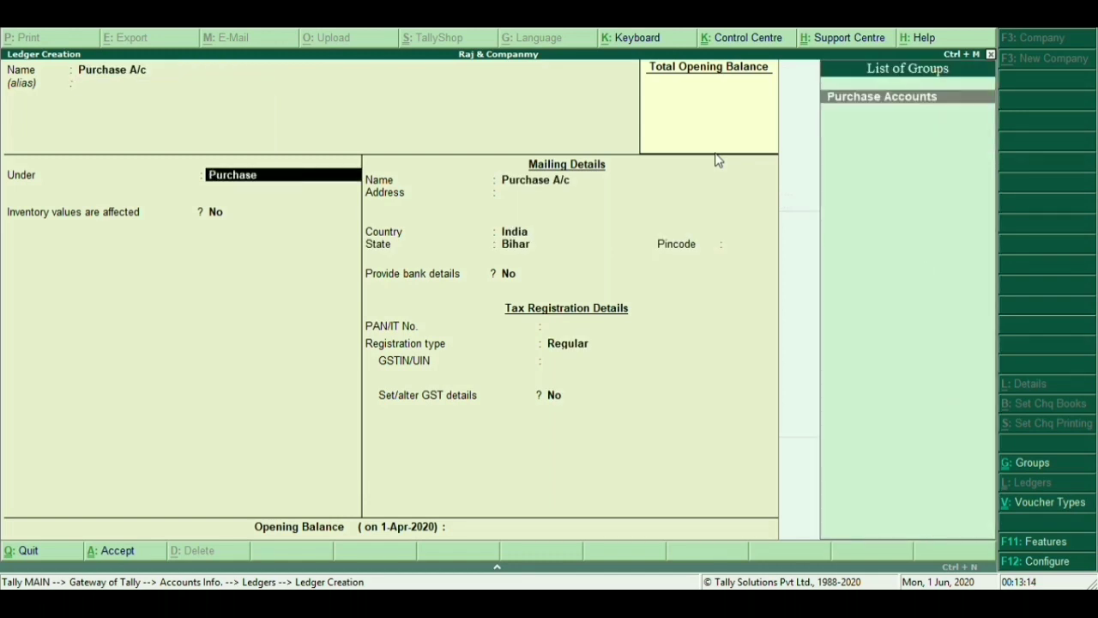
key(Return)
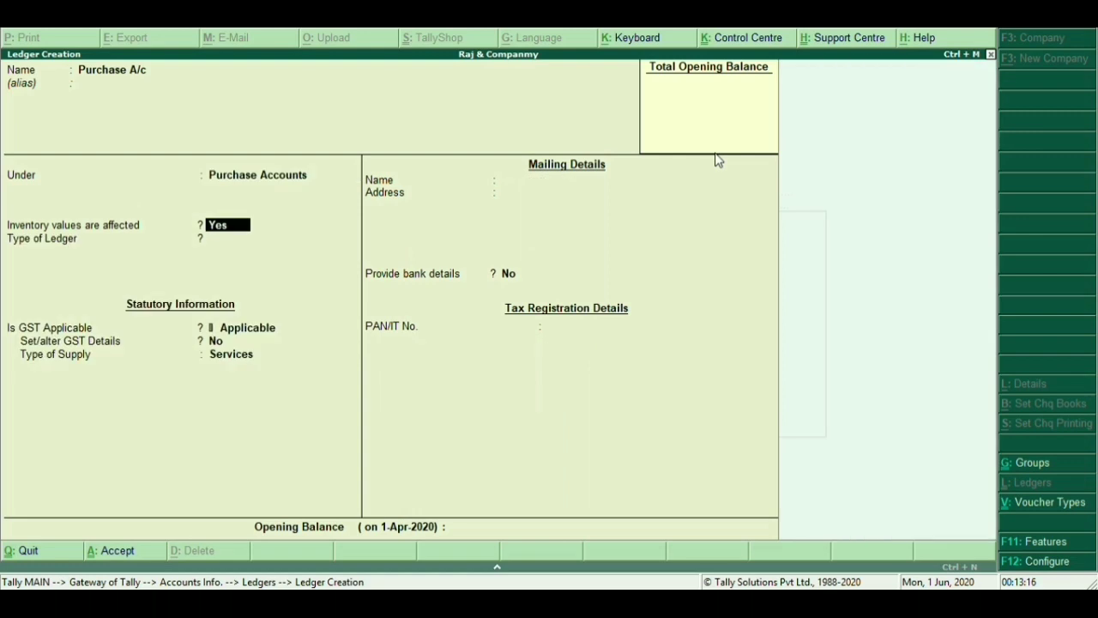
key(Return)
key(Return)
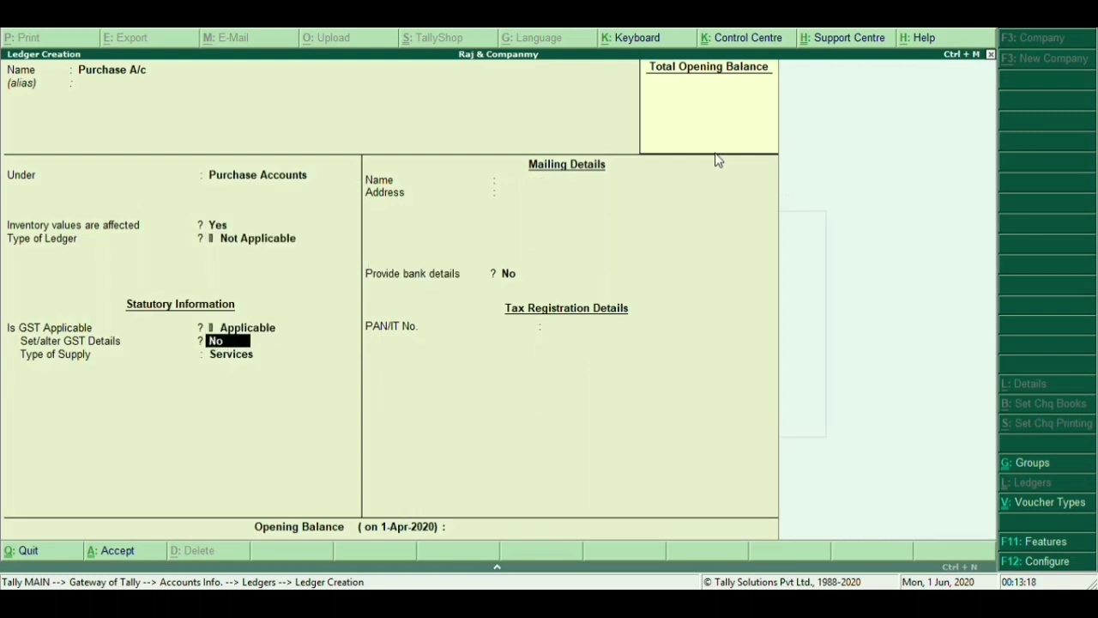
key(Return)
key(Up)
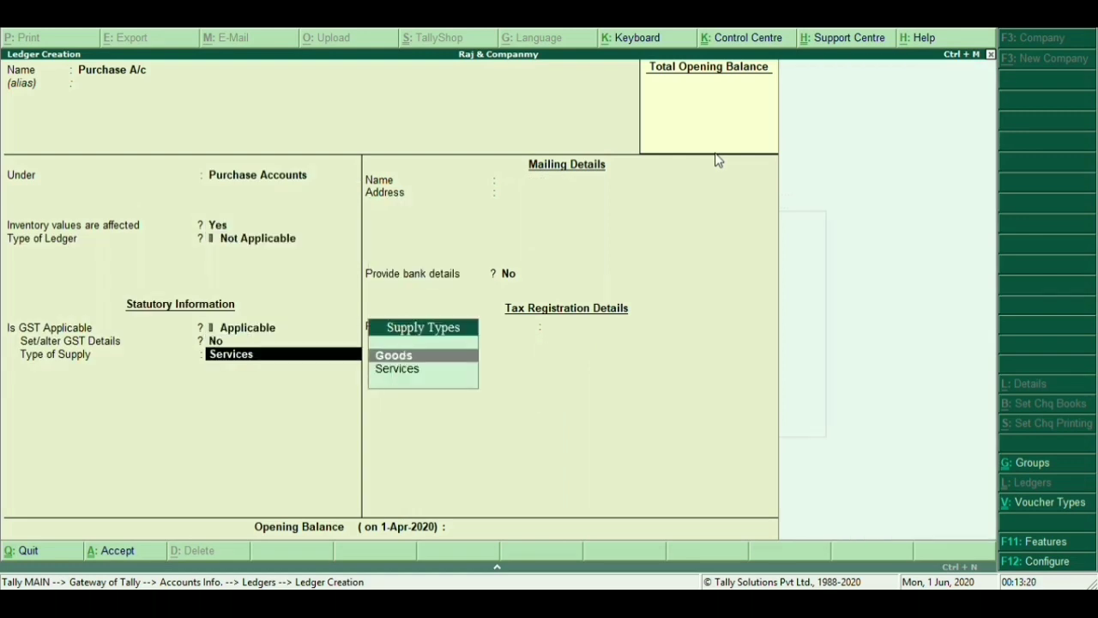
key(Return)
key(Return)
key(Return)
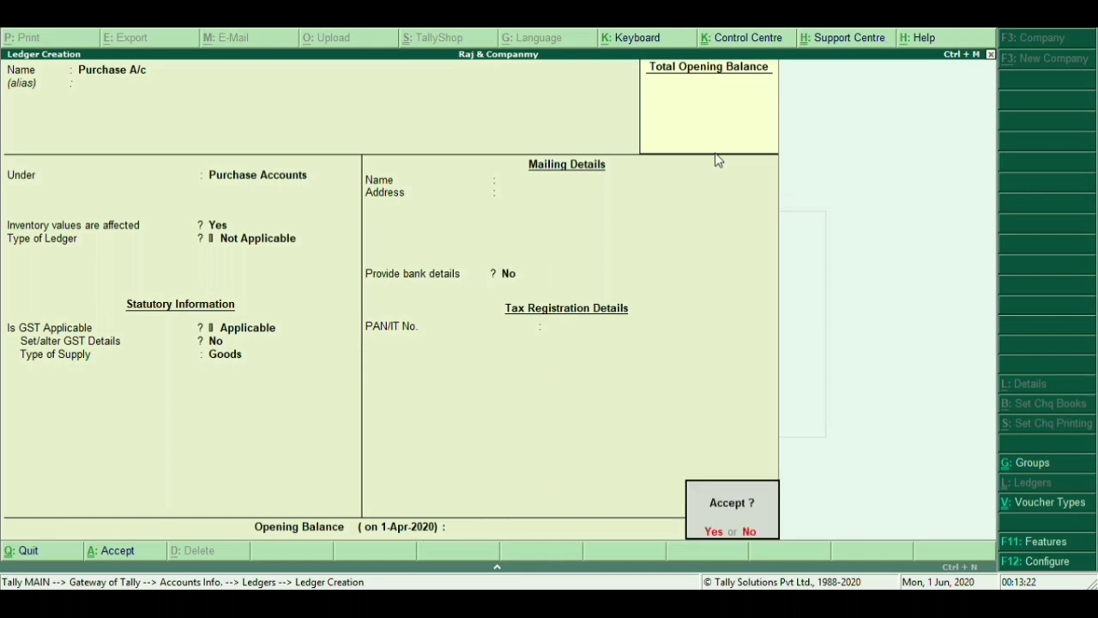
key(Return)
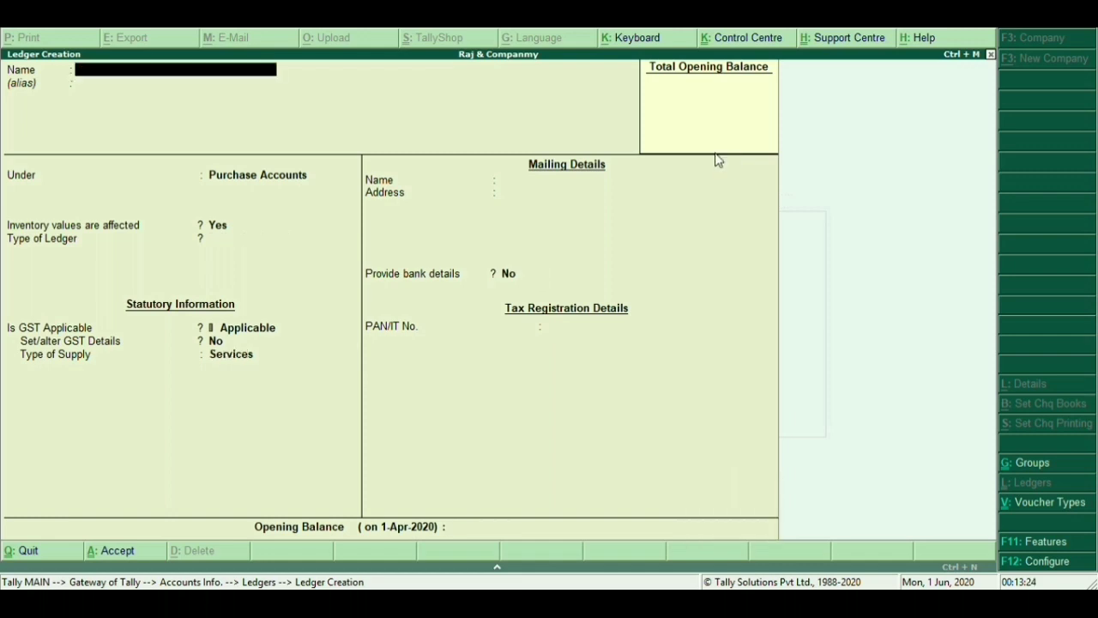
text(Sale a/c)
key(Return)
Fill in Sale A/c under Sales Accounts with Goods as the type of supply
key(Return)
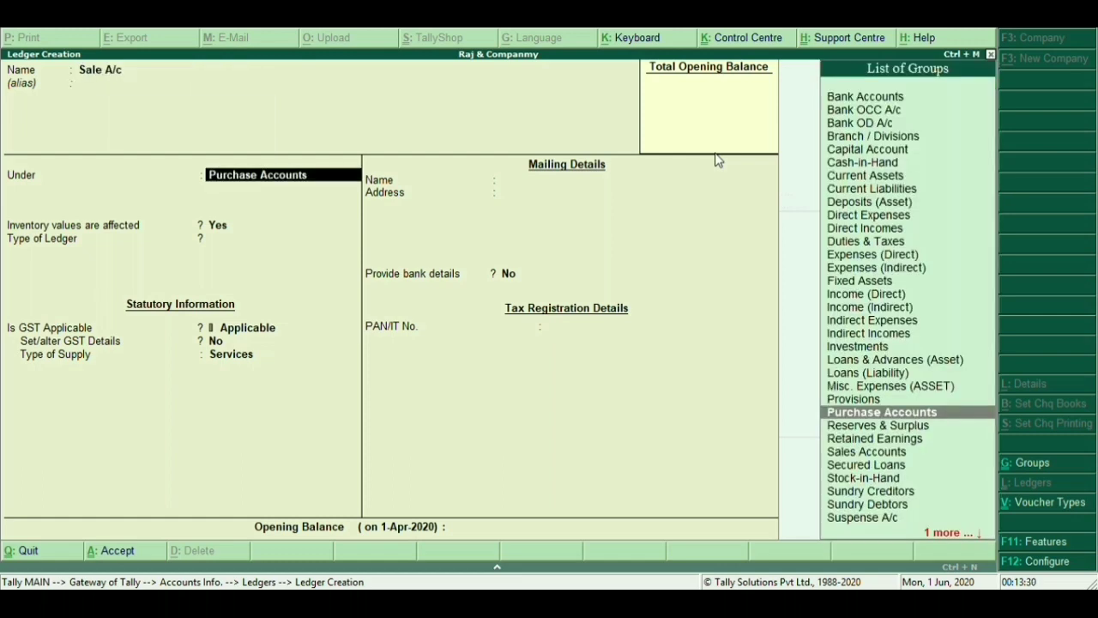
text(Sa)
key(Return)
key(Return)
key(Return)
key(Return)
key(Return)
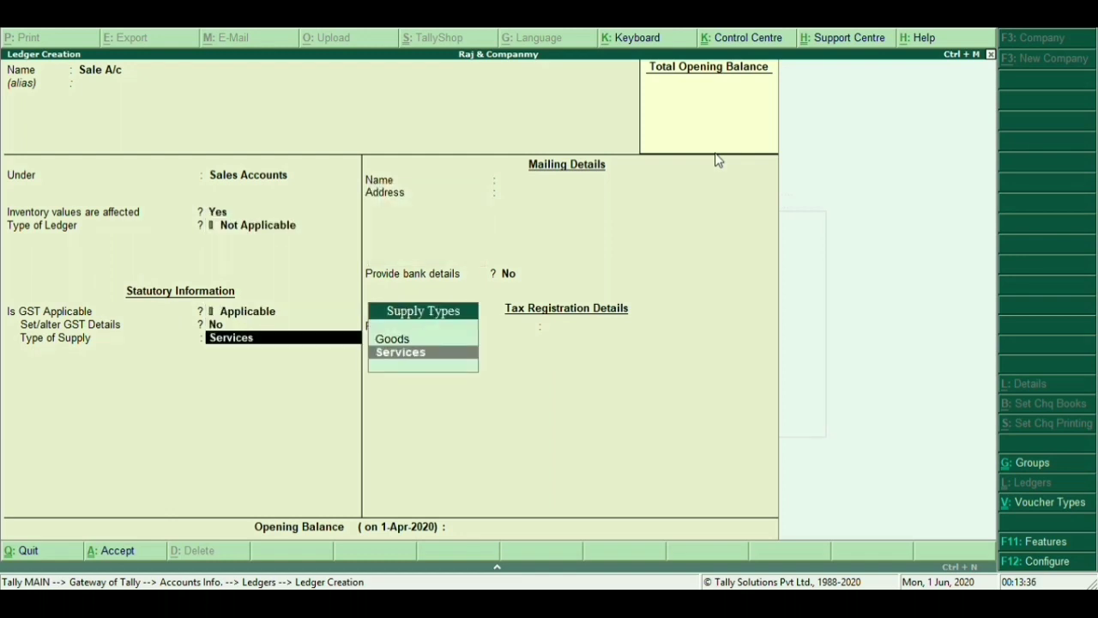
key(Up)
key(Return)
key(Return)
key(Return)
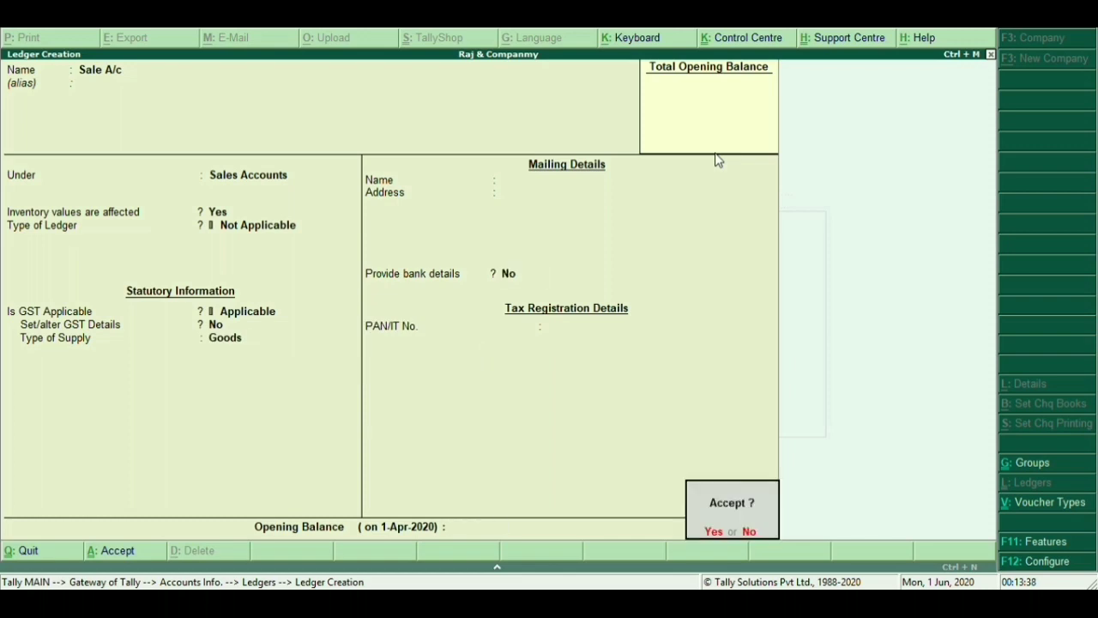
key(Return)
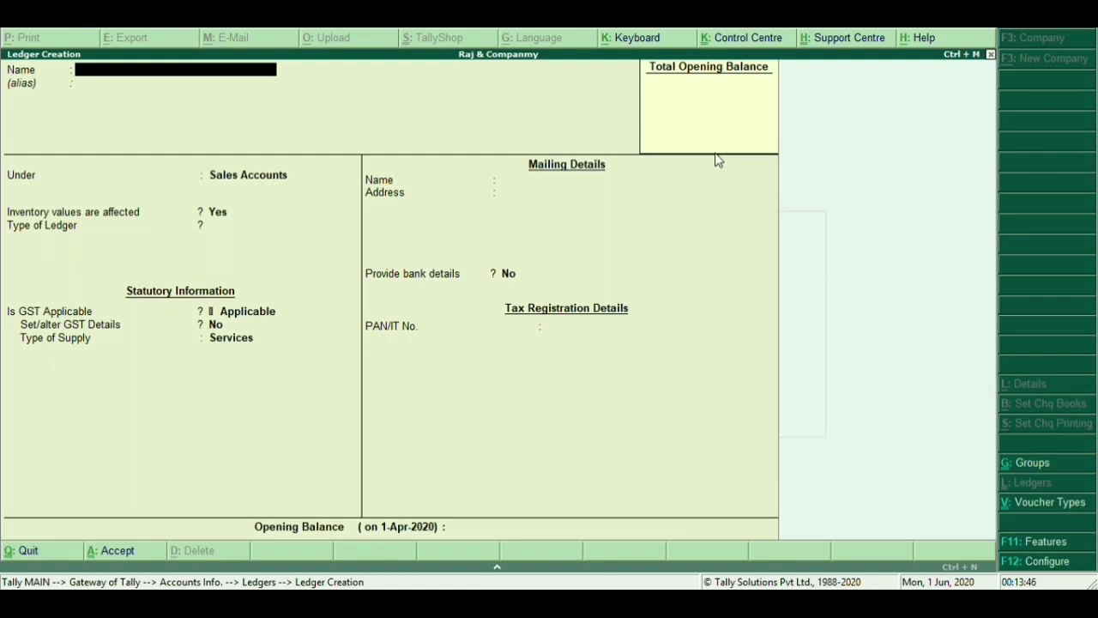
Name the customer ledger, place it under Sundry Debtors keeping Bihar and Regular, and save
text(Ram A/c)
key(Return)
text(Sundry)
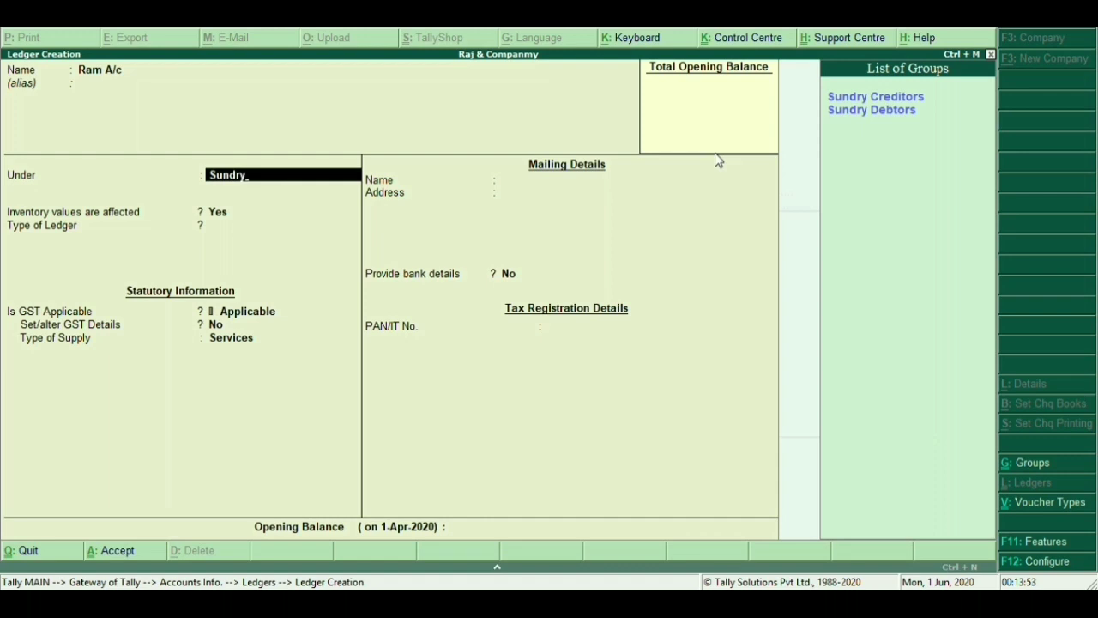
key(Down)
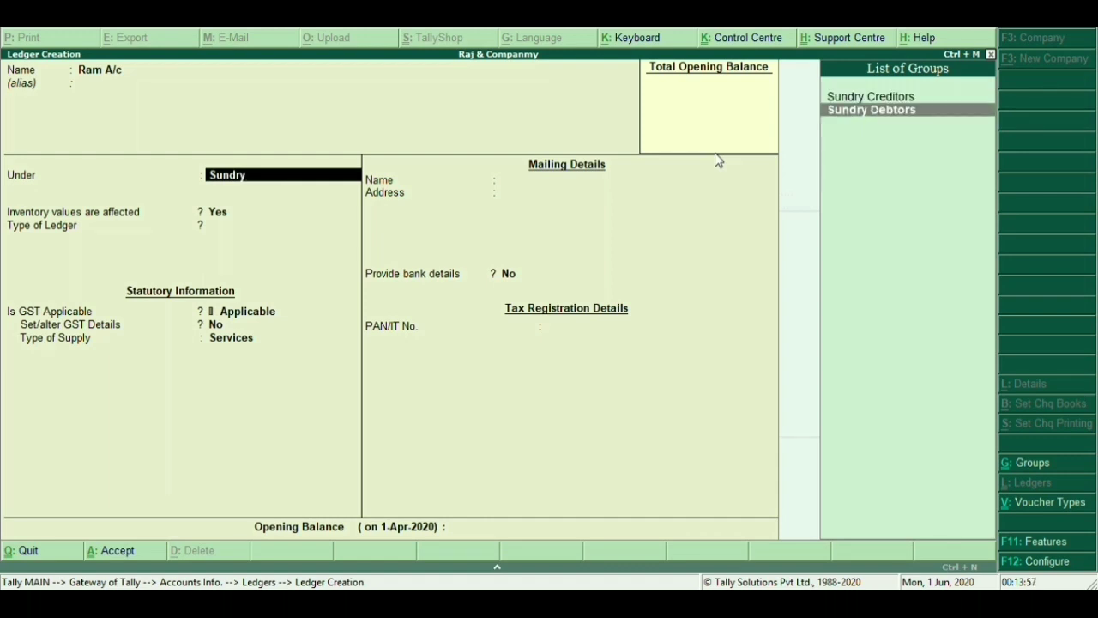
key(Return)
key(Return)
key(Return)
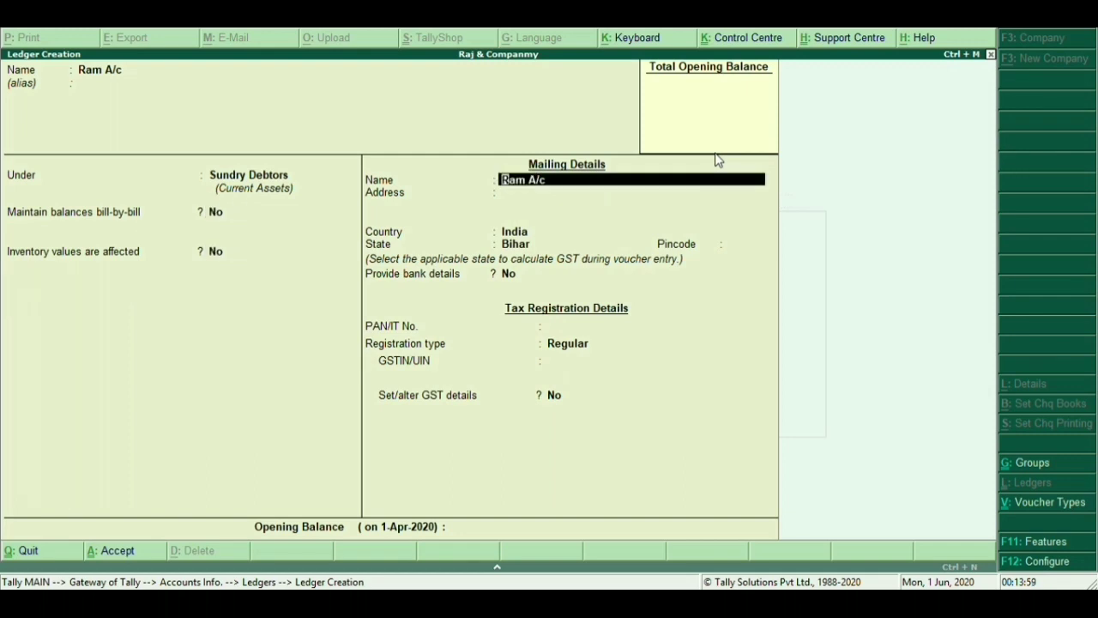
key(Return)
key(Return)
key(Return)
key(Return)
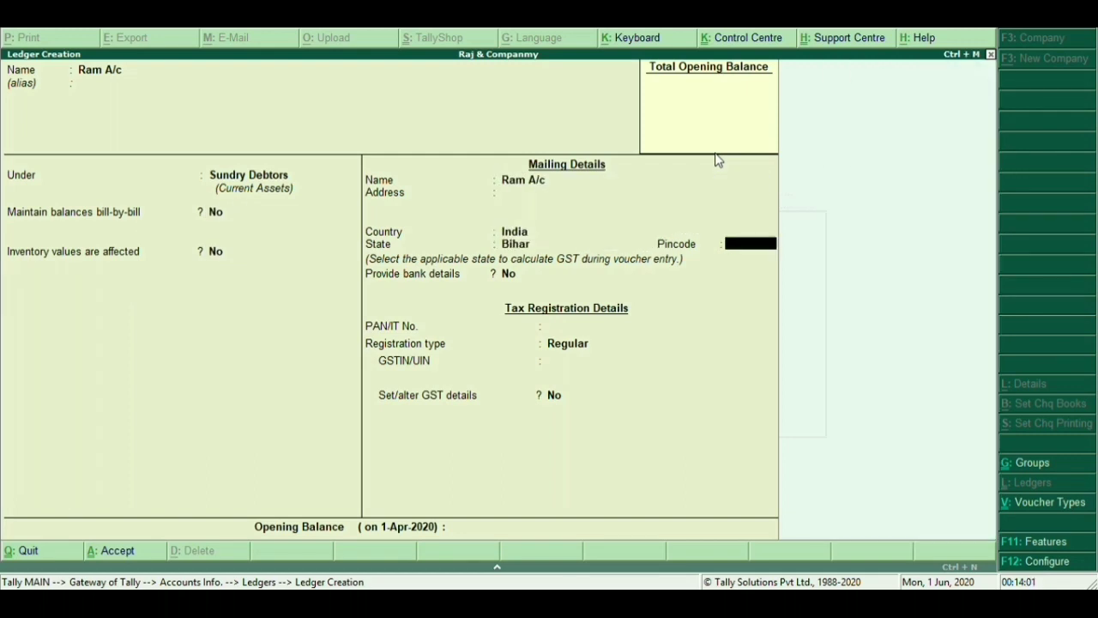
key(Return)
key(Return)
key(Return)
key(Return)
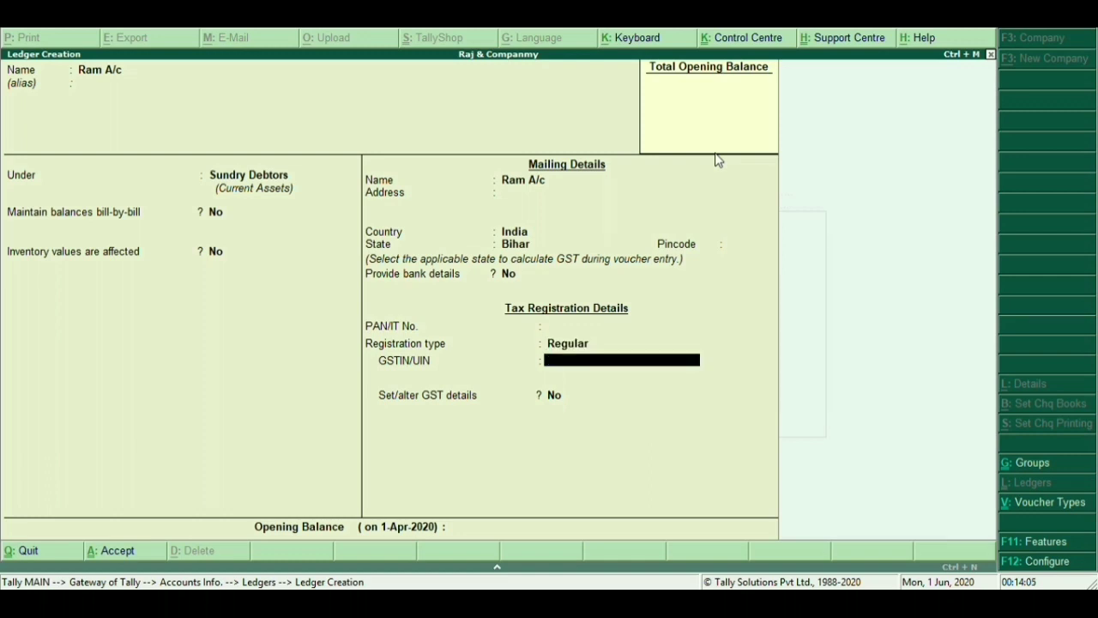
key(Return)
key(Return)
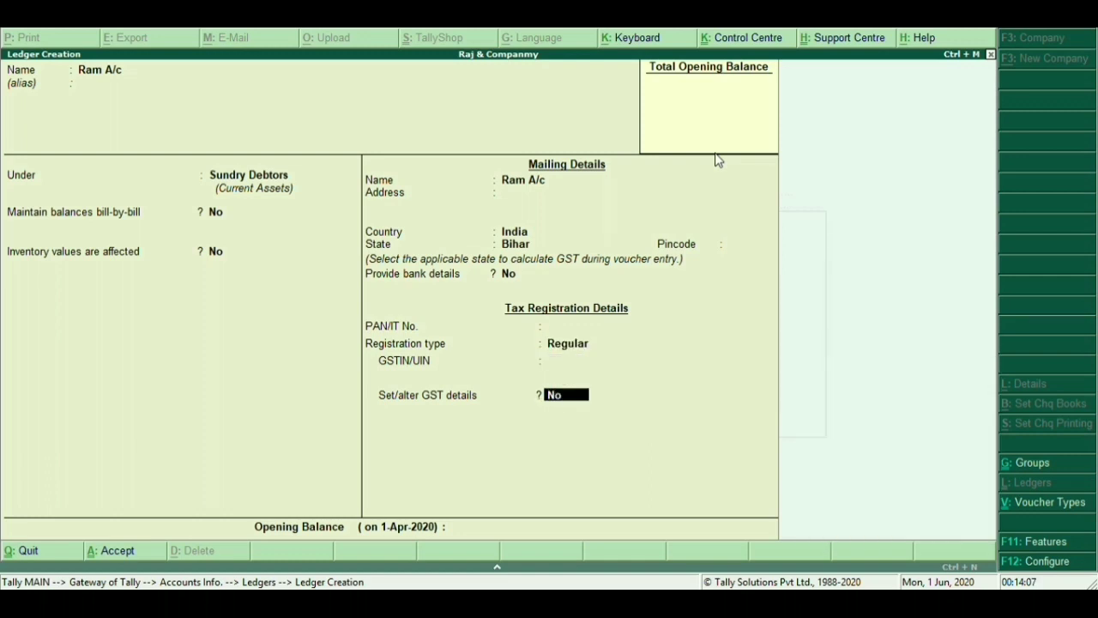
key(Return)
key(Return)
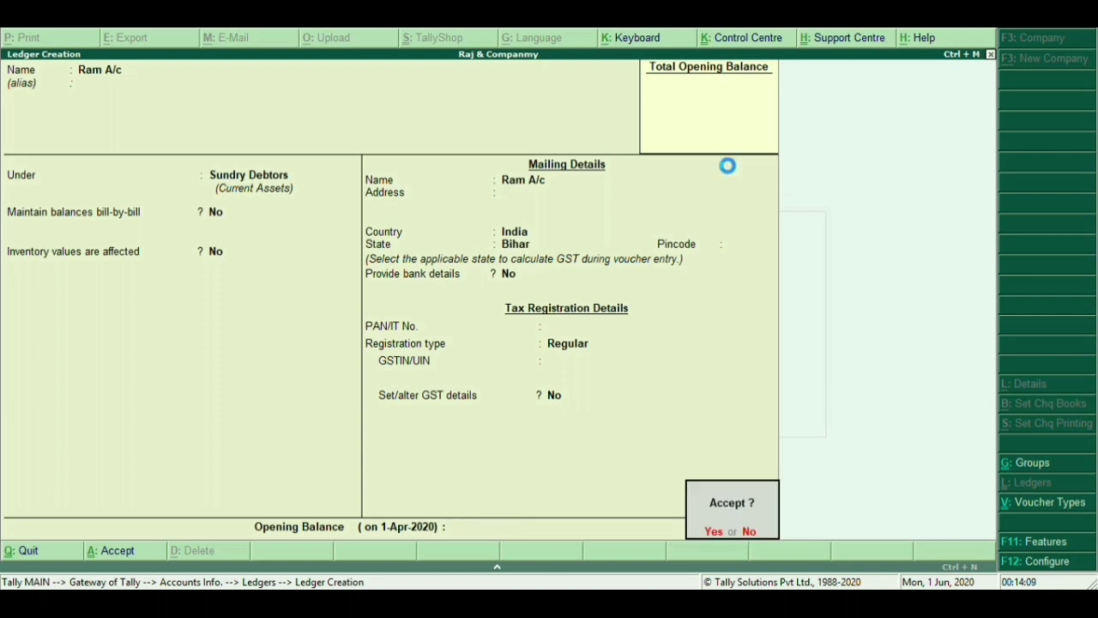
key(y)
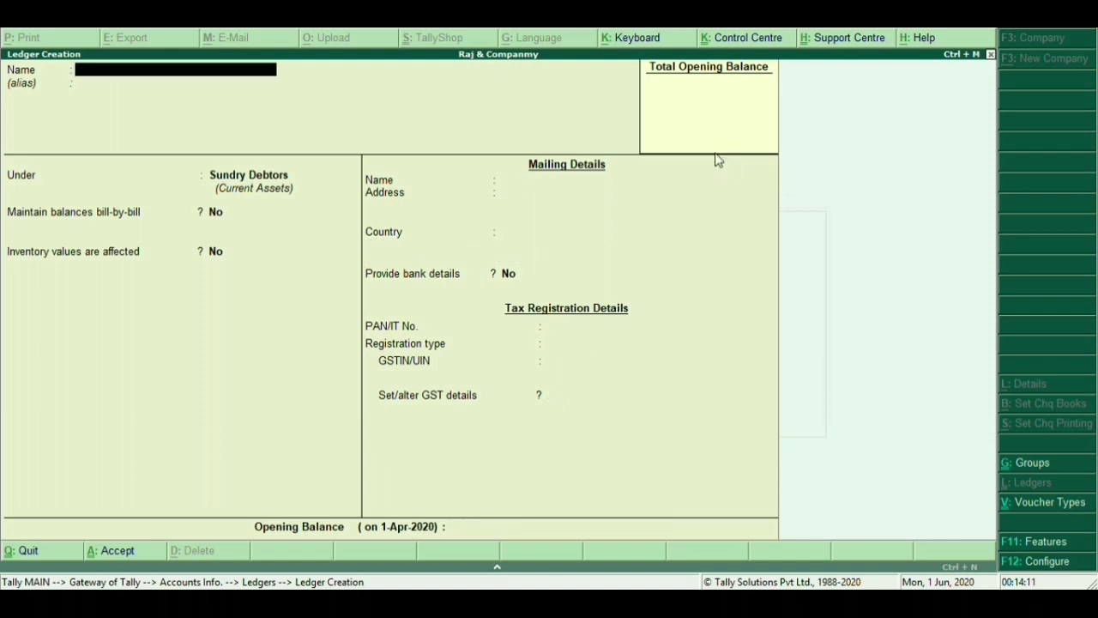
Name the supplier ledger and set its group to Sundry Creditors
text(Mohan a/c)
key(Return)
key(Return)
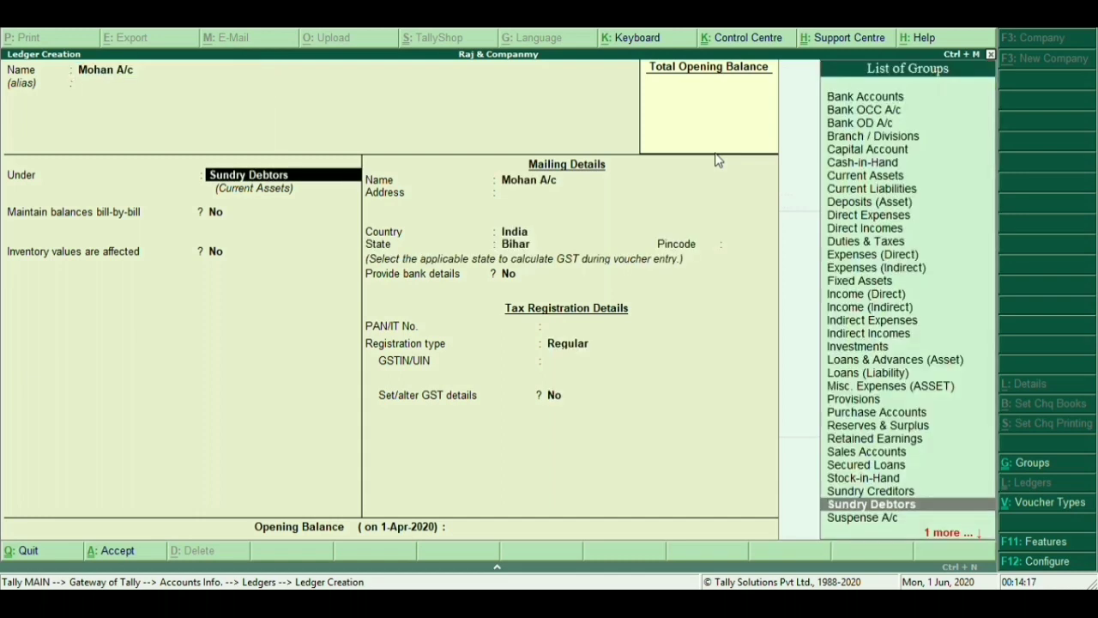
key(Up)
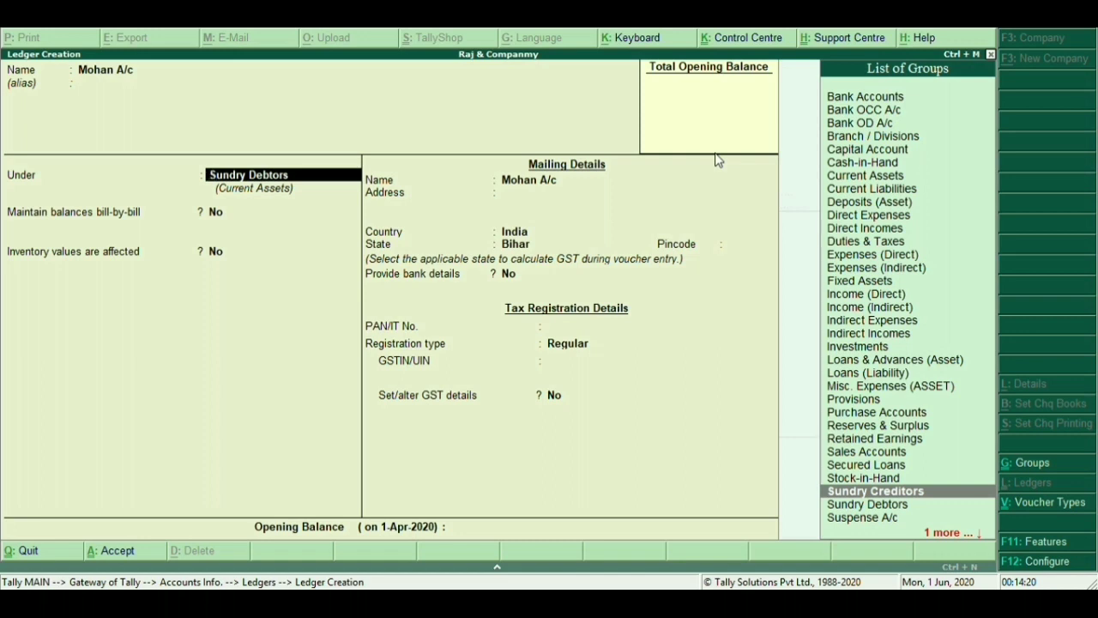
text(sd)
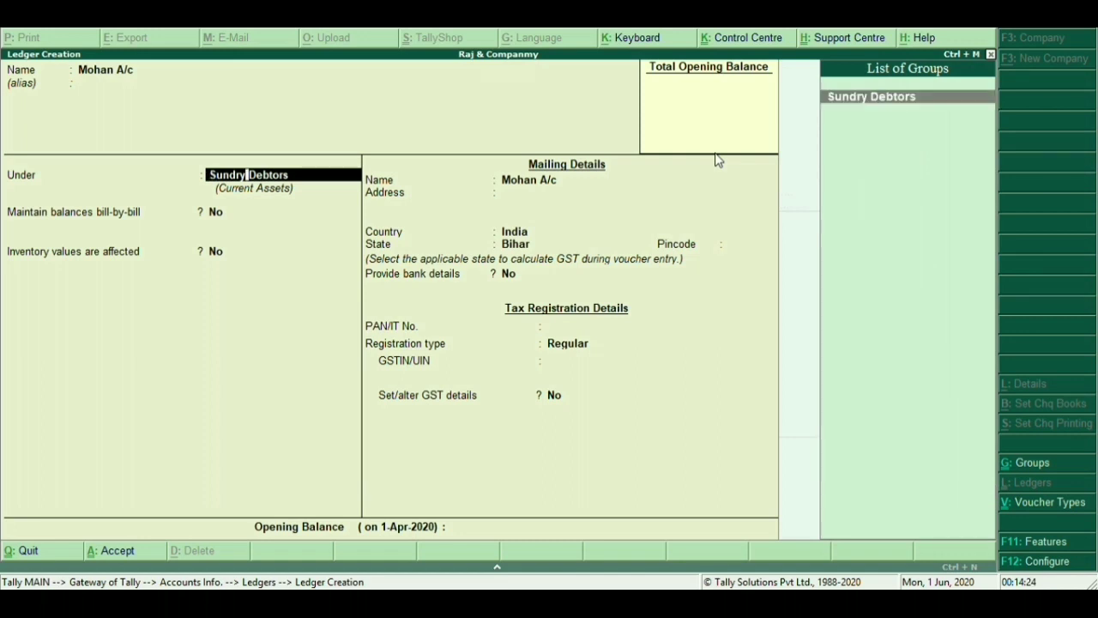
key(Return)
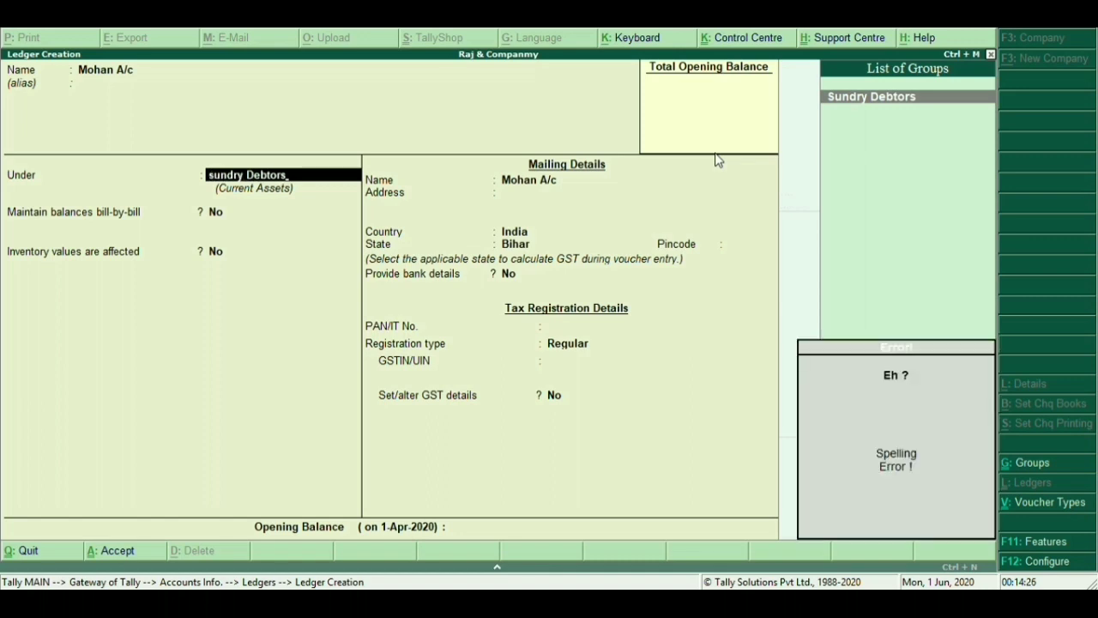
key(BackSpace)
key(BackSpace)
key(BackSpace)
key(BackSpace)
key(BackSpace)
key(BackSpace)
key(BackSpace)
key(BackSpace)
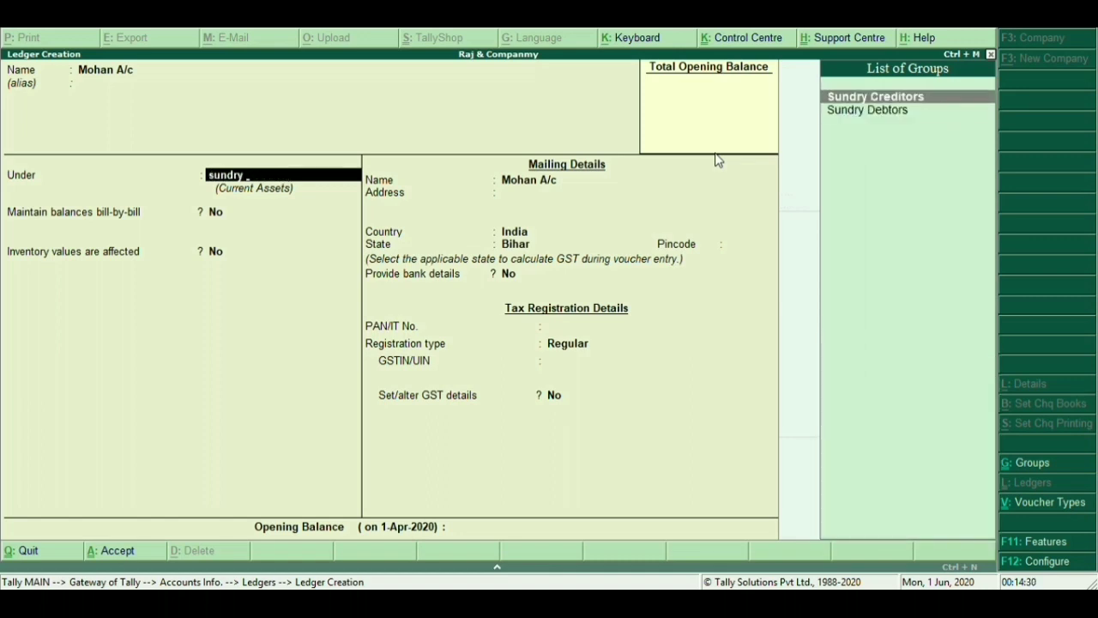
key(Return)
key(Return)
key(Return)
key(Return)
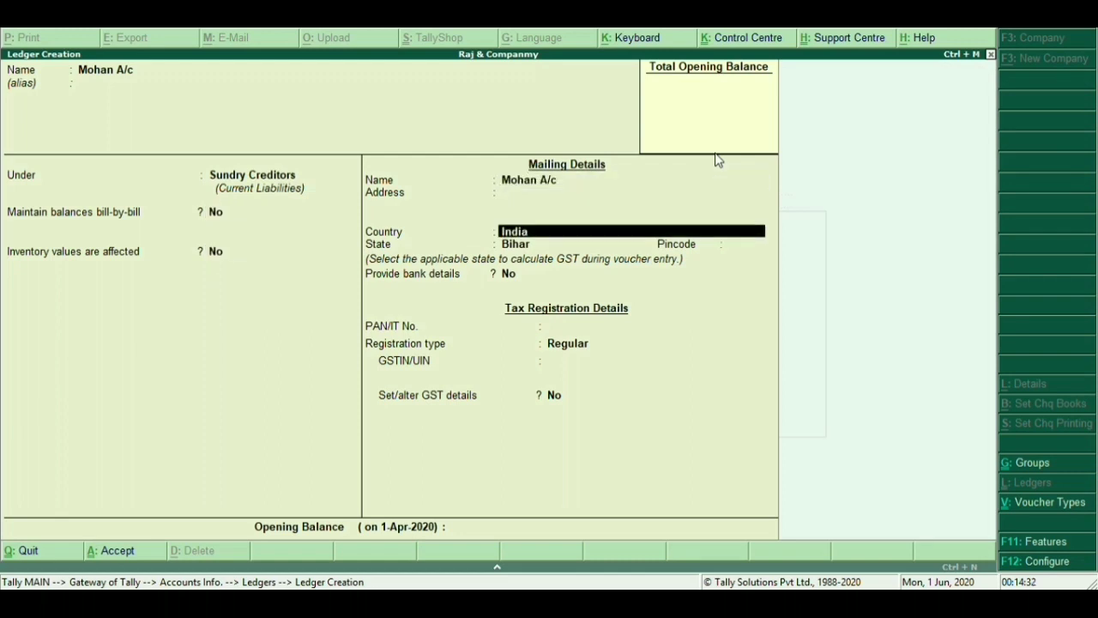
Keep state Bihar and Regular registration, skip the missing GSTIN, and save the supplier ledger
key(Return)
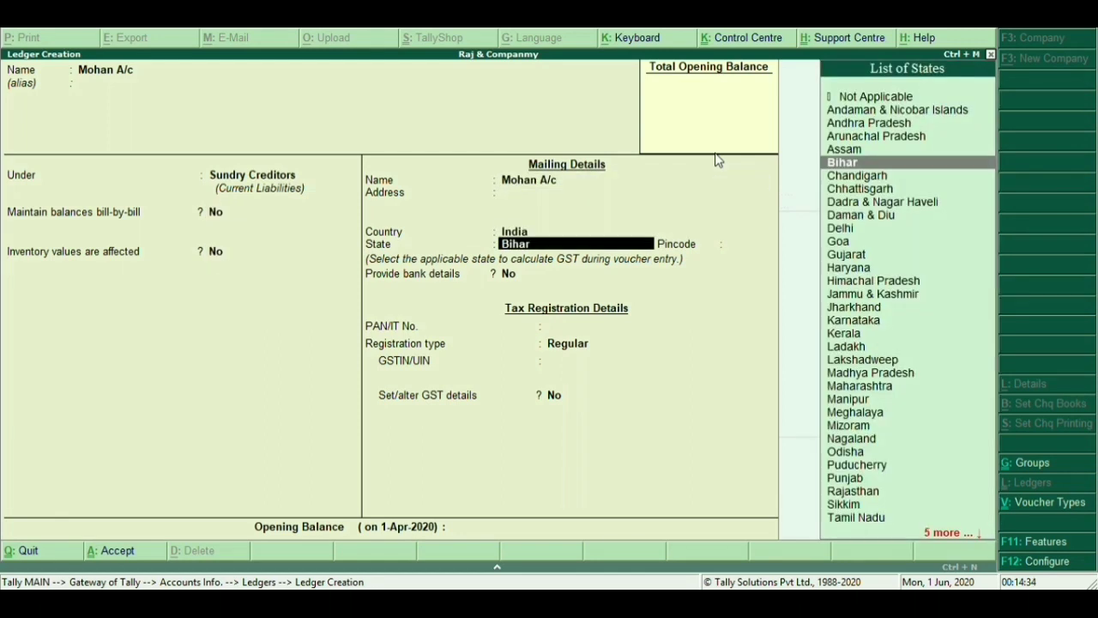
key(Return)
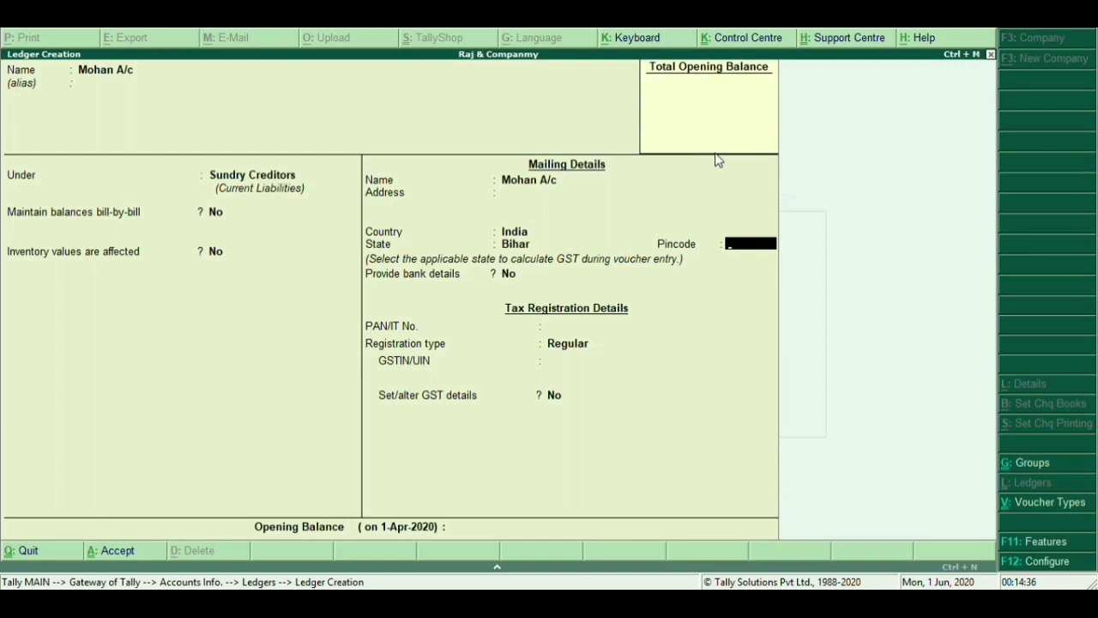
key(Return)
key(Return)
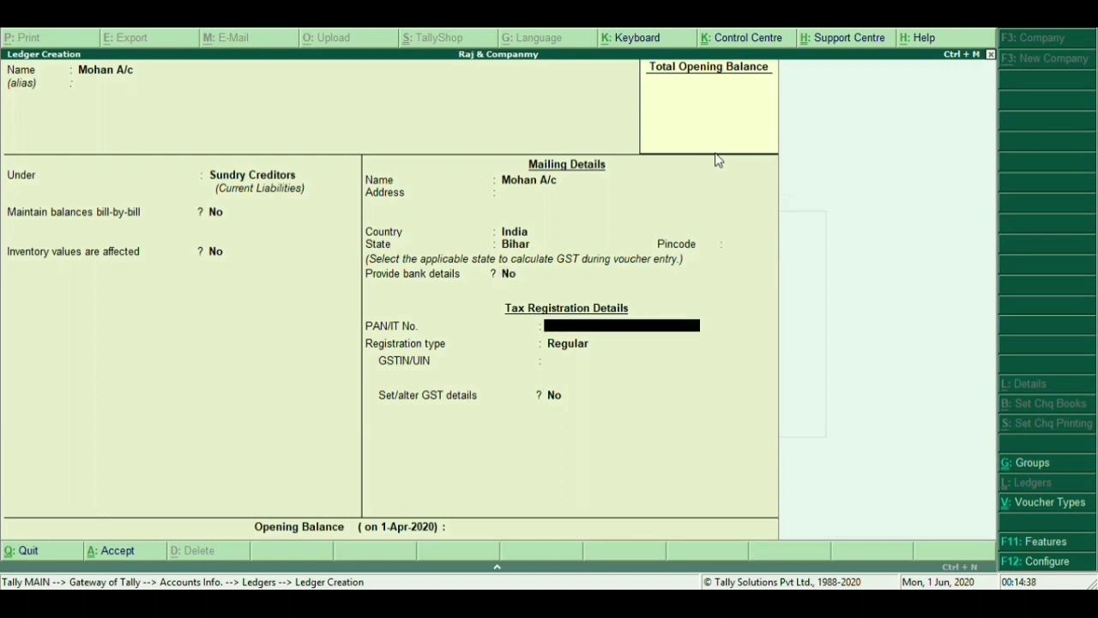
key(Return)
key(Return)
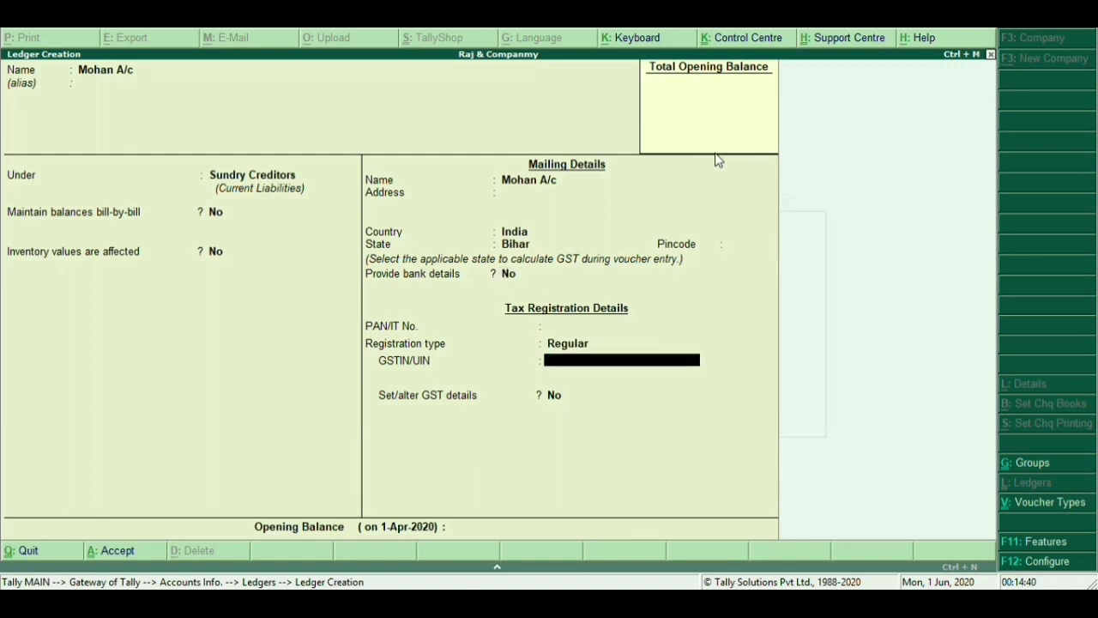
key(Return)
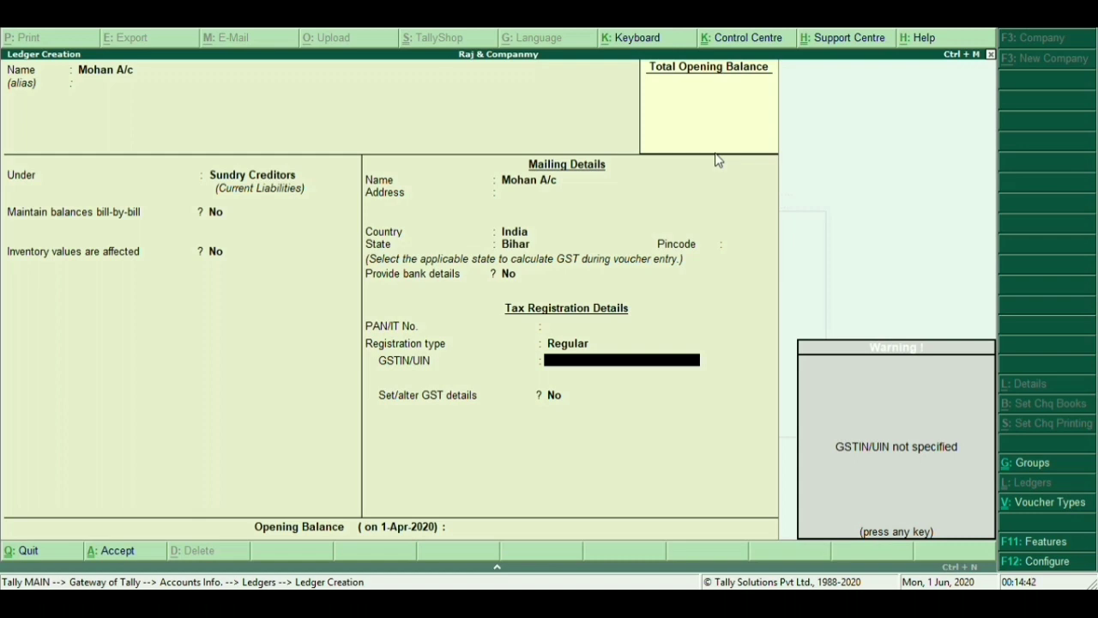
key(Return)
key(Return)
key(Return)
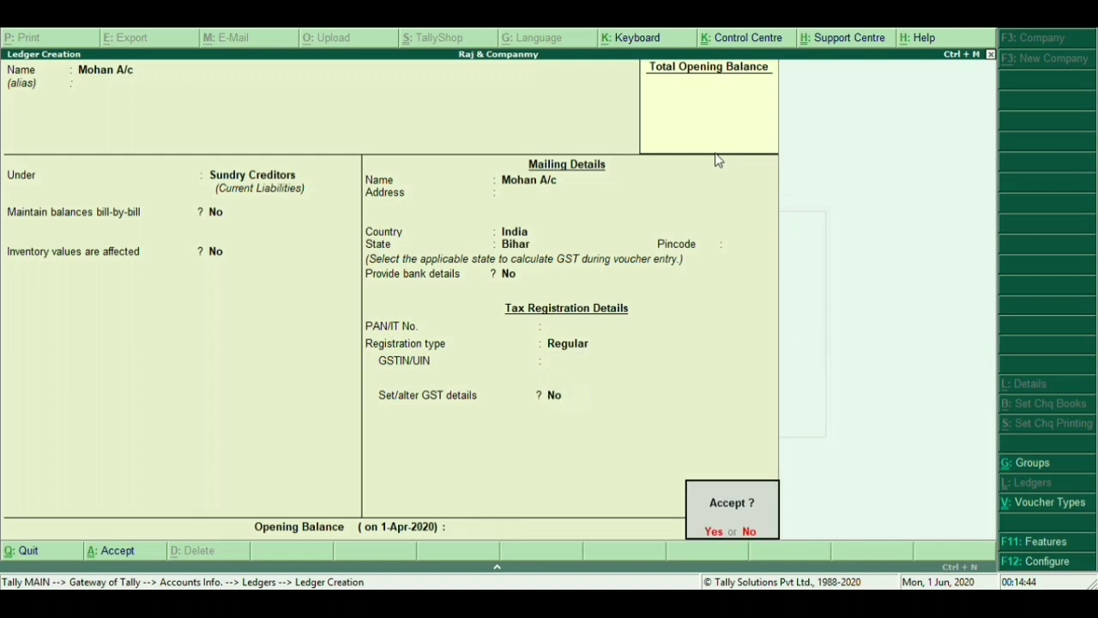
key(Return)
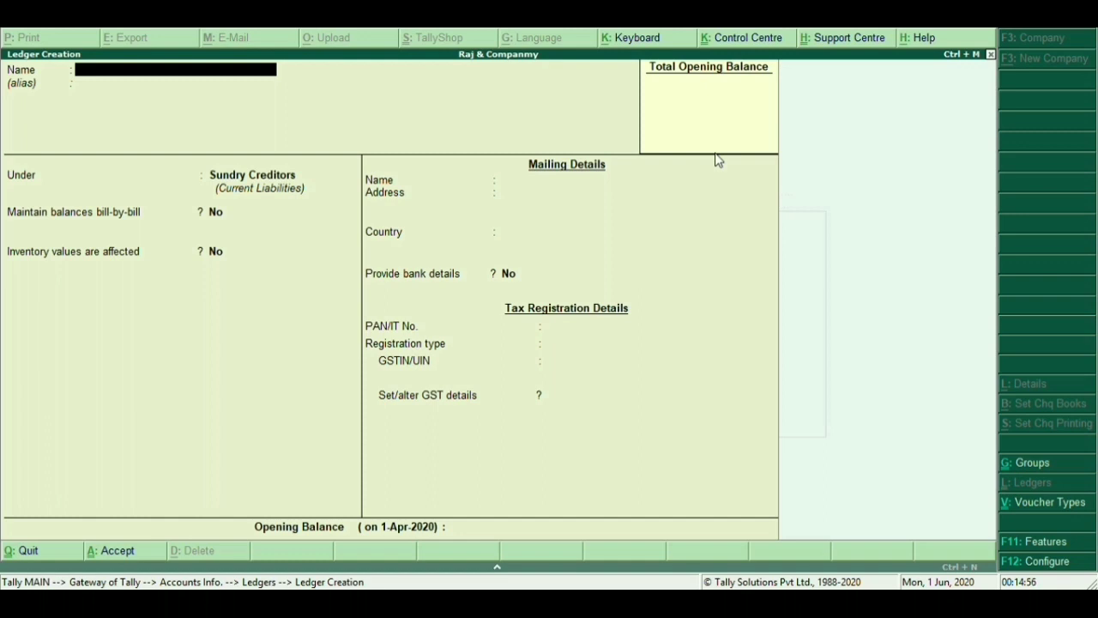
text(Igst @28)
Name the ledger Igst @ 28% and place it under Duties & Taxes
key(BackSpace)
key(BackSpace)
text(28%)
key(Return)
key(Return)
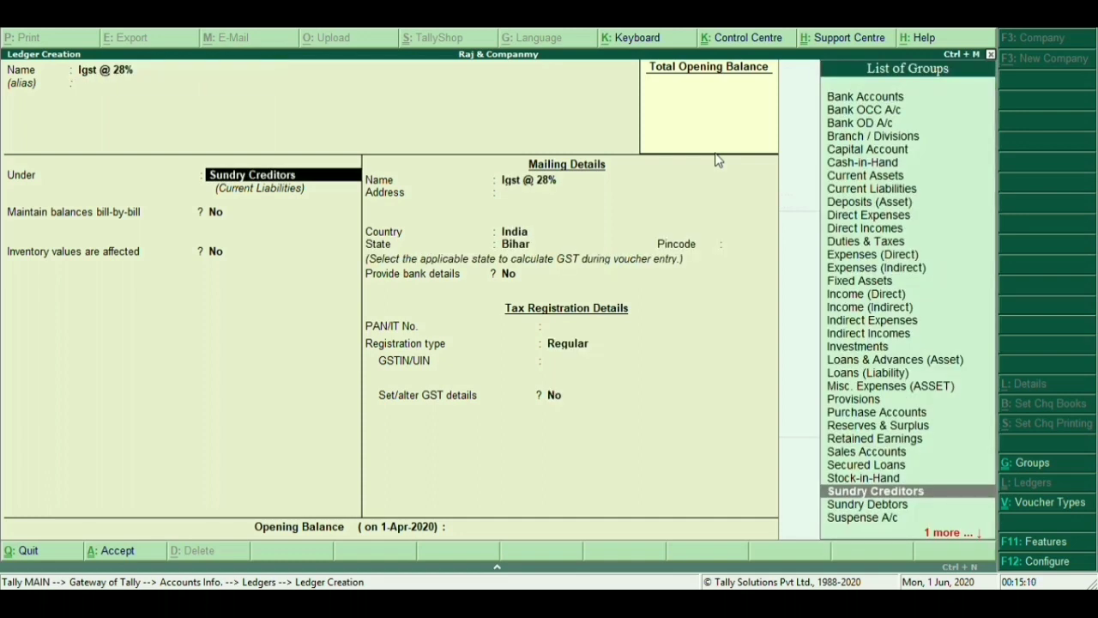
text(Dut)
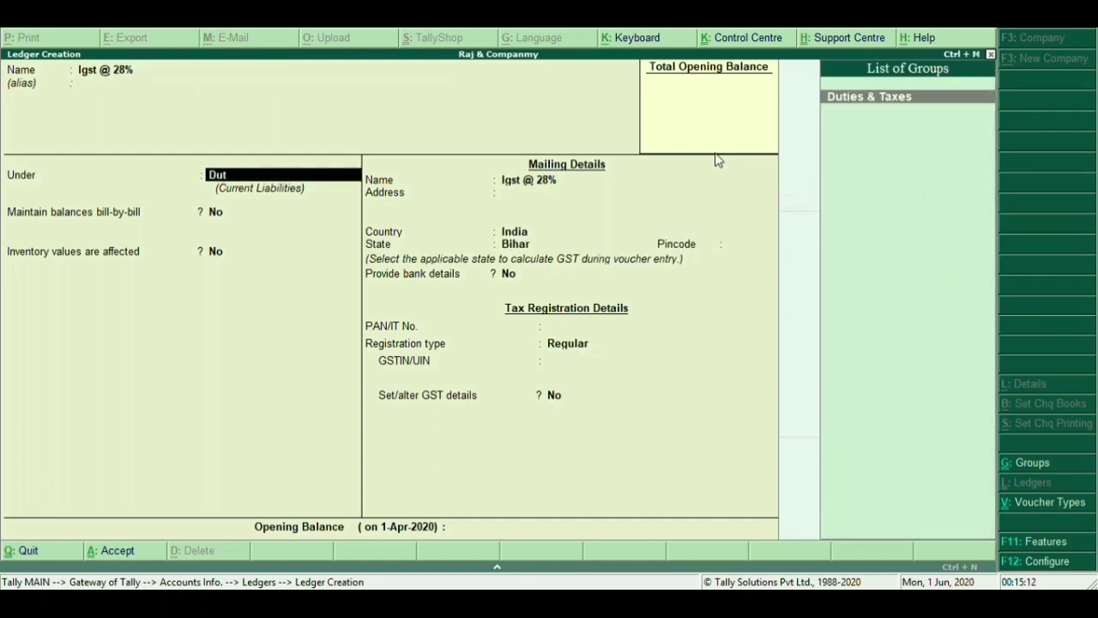
key(Return)
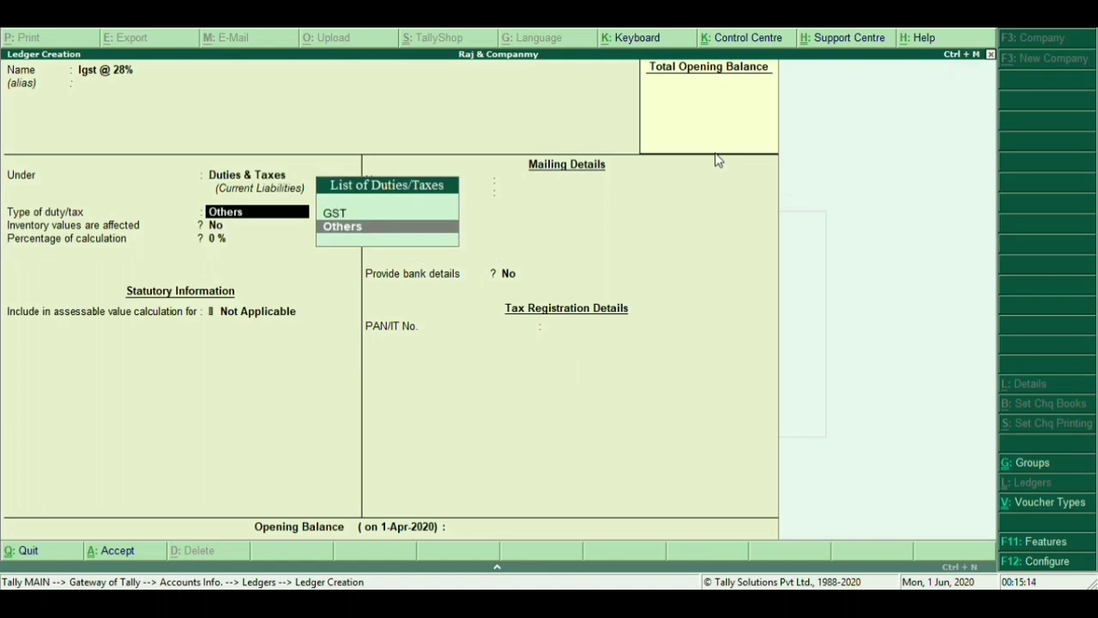
Set it to GST Integrated Tax at 28% with Normal Rounding, save, and name the next ledger Cgst @ 14%
key(Up)
key(Return)
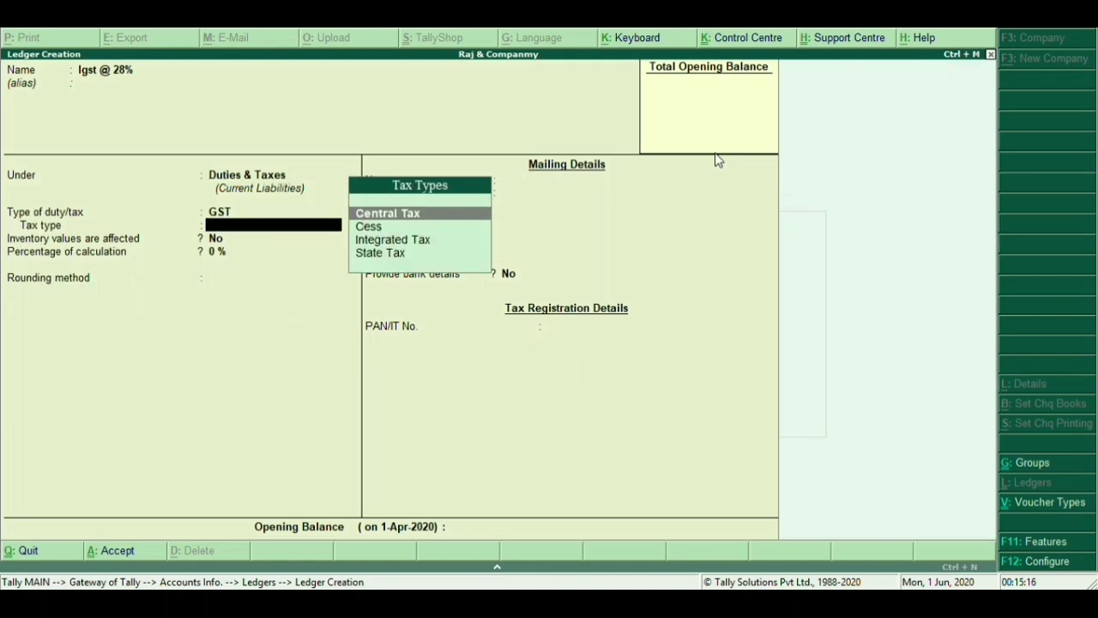
key(Down)
key(Down)
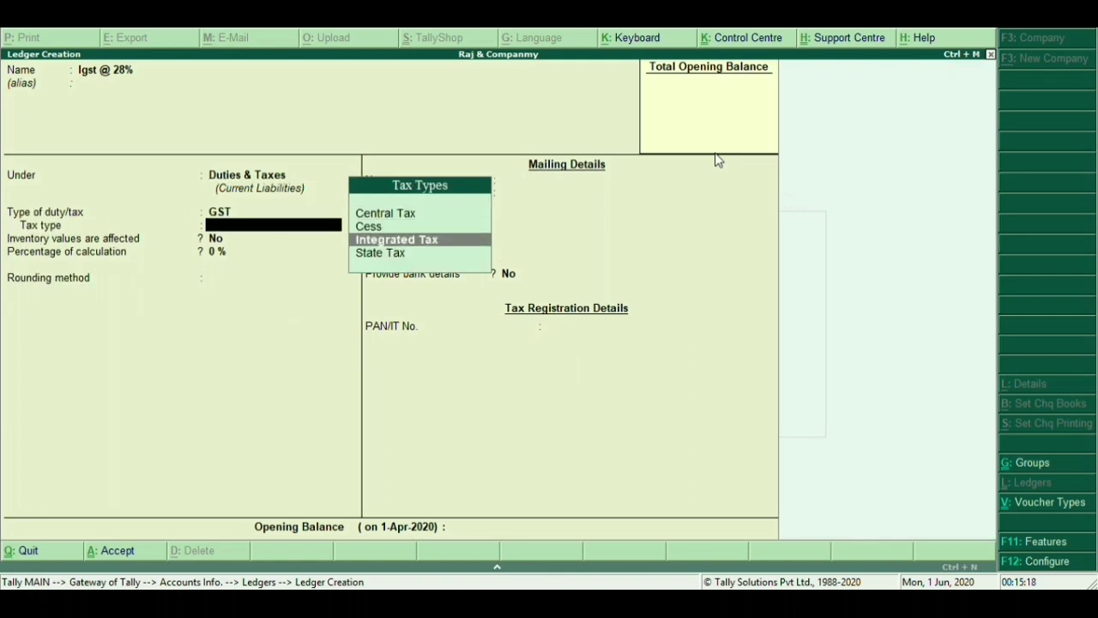
key(Return)
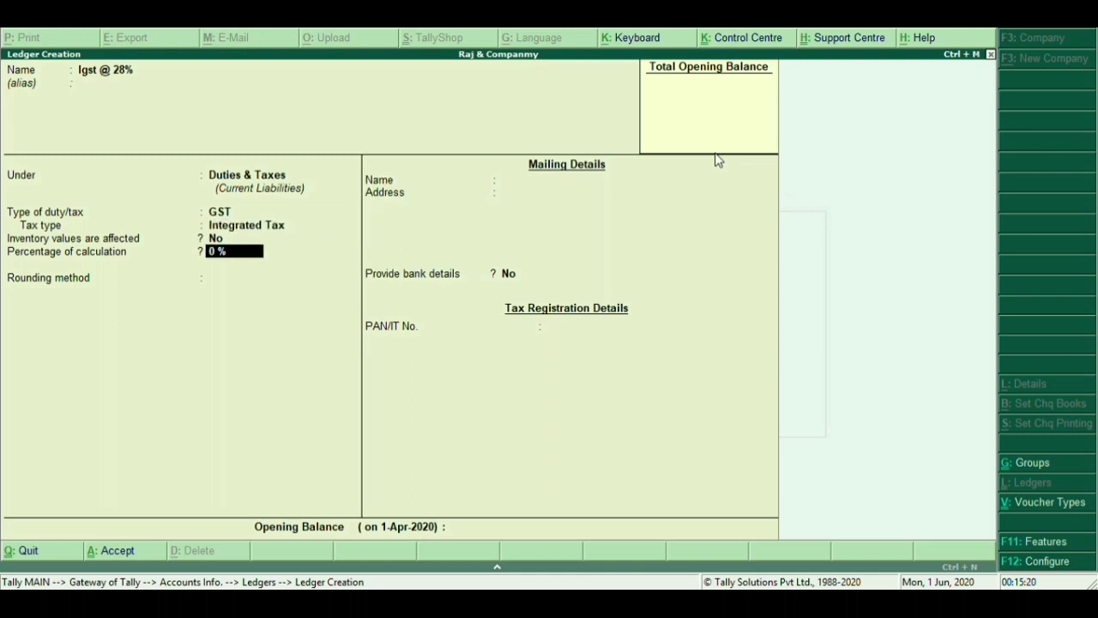
text(28)
key(Return)
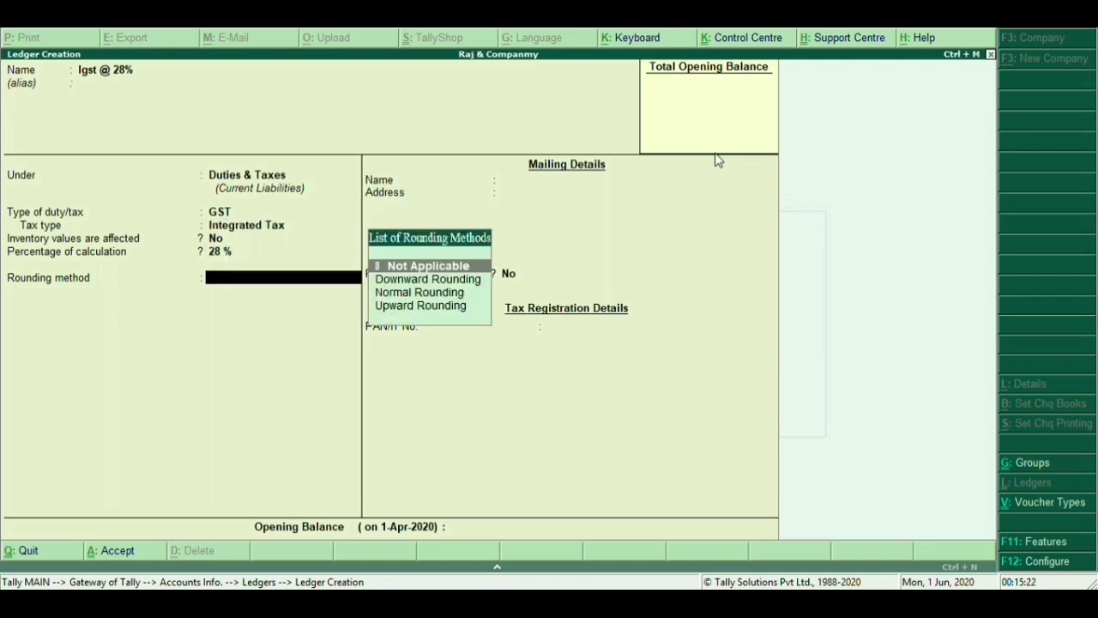
key(Down)
key(Down)
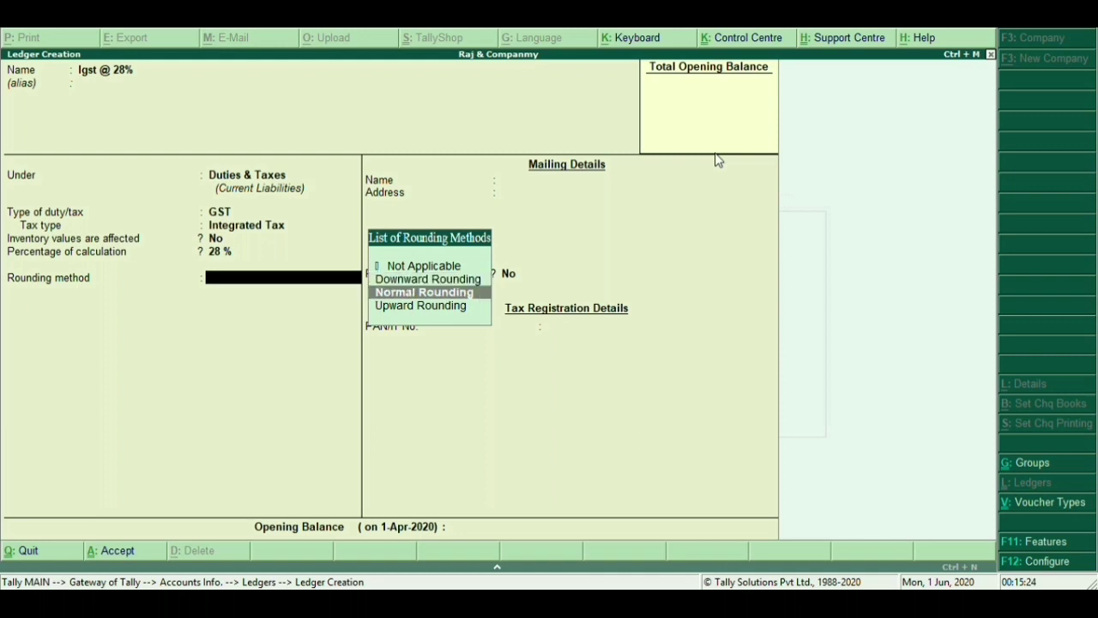
key(Return)
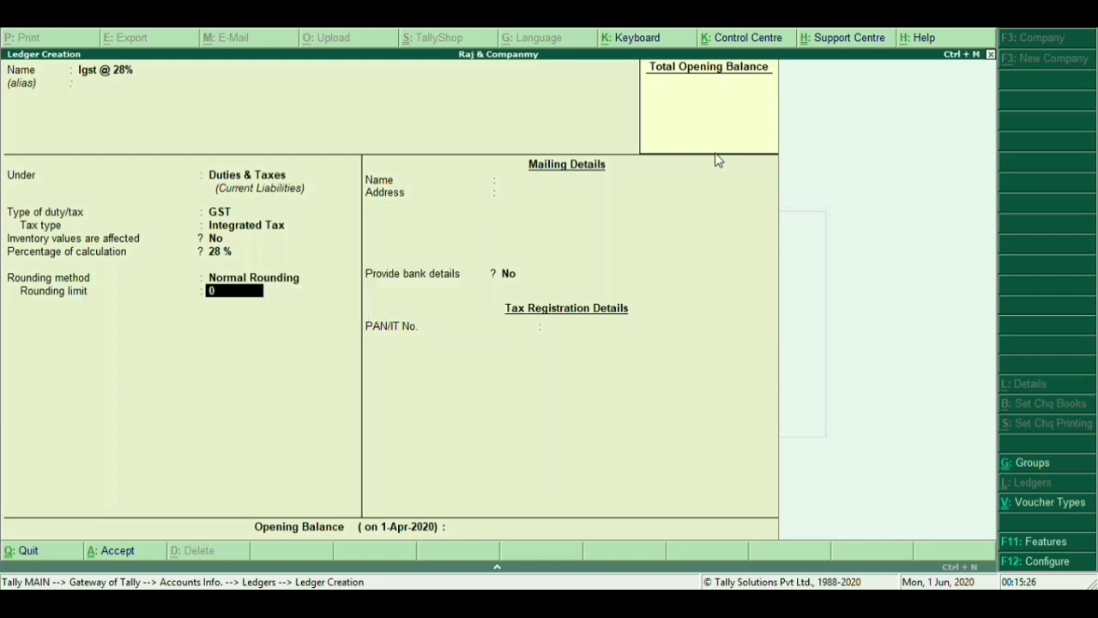
key(Return)
key(Return)
key(Return)
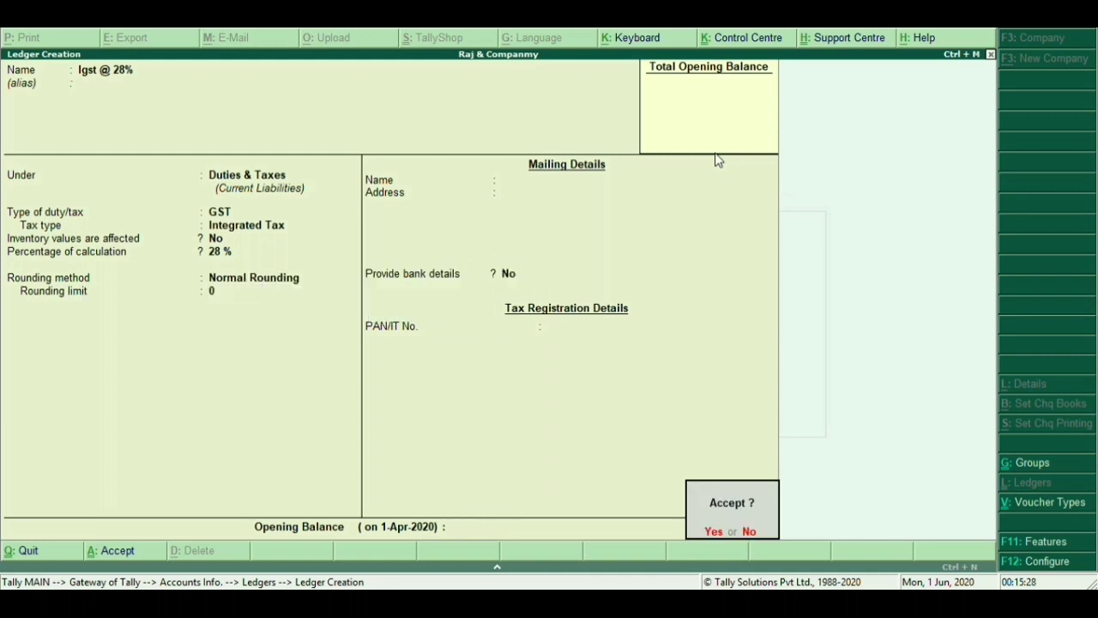
key(Return)
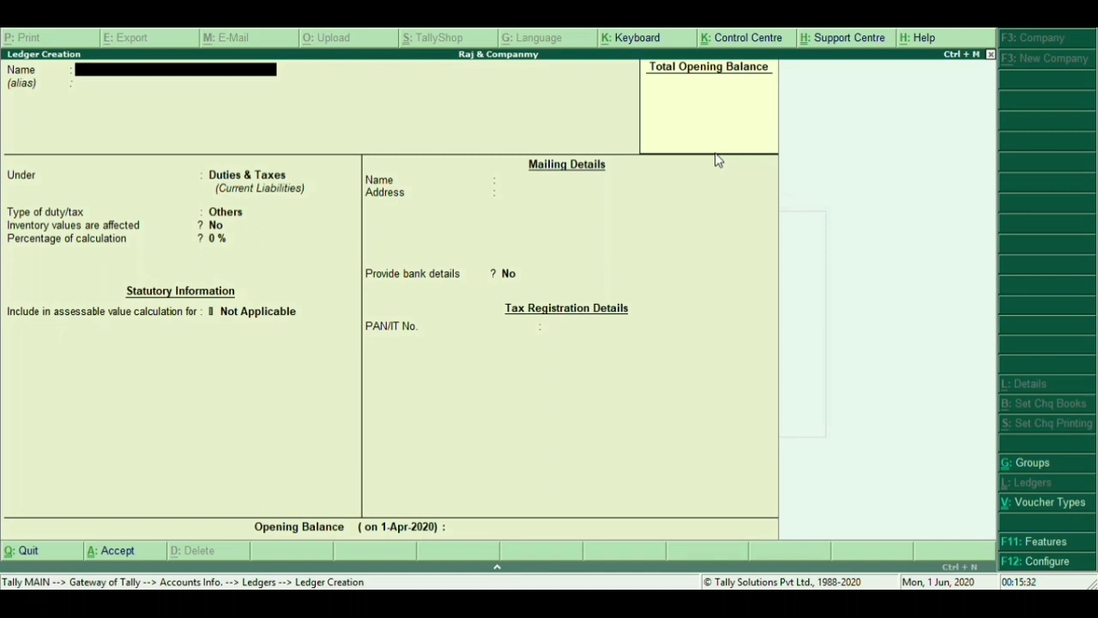
text(Cgst @ 14%)
Make Cgst @ 14% a GST Central Tax ledger at 14% with Normal Rounding and save it
key(Return)
key(Return)
key(Return)
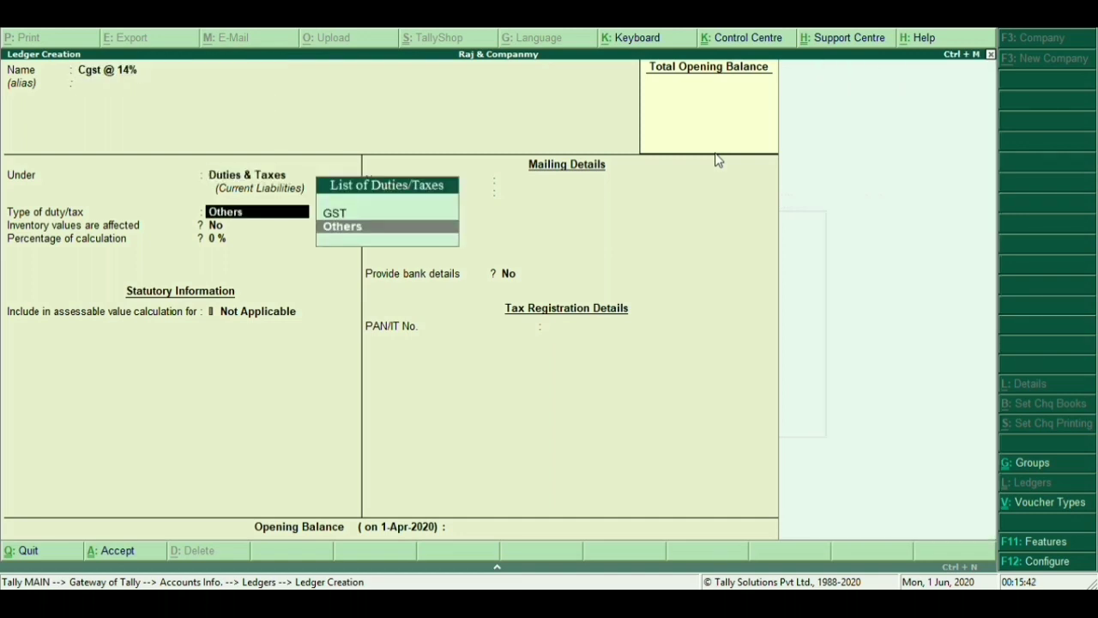
key(Up)
key(Return)
key(Return)
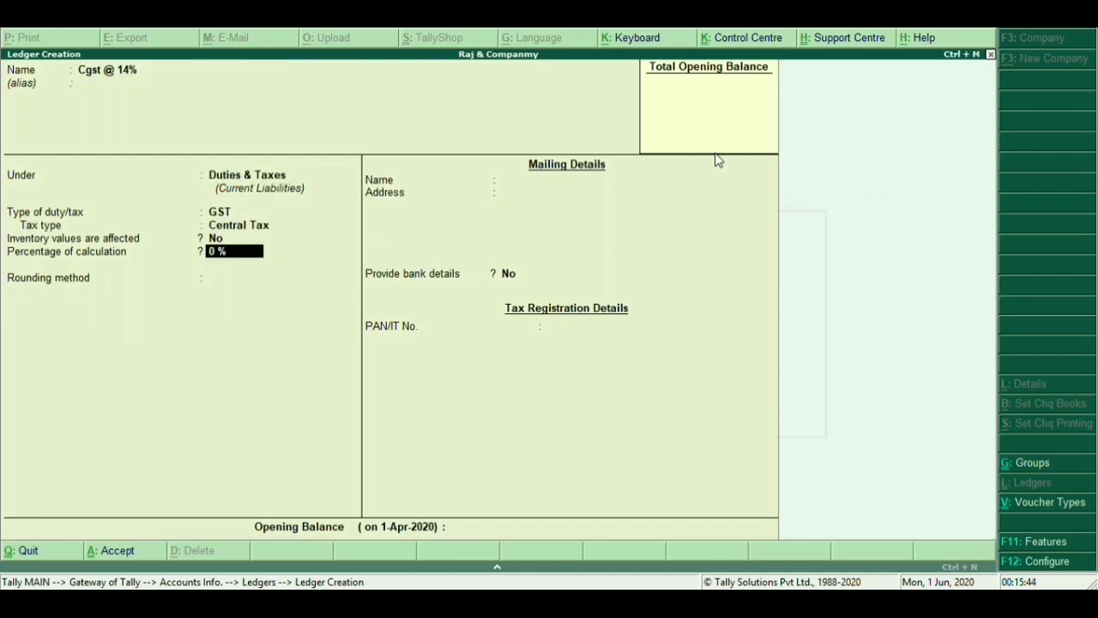
key(BackSpace)
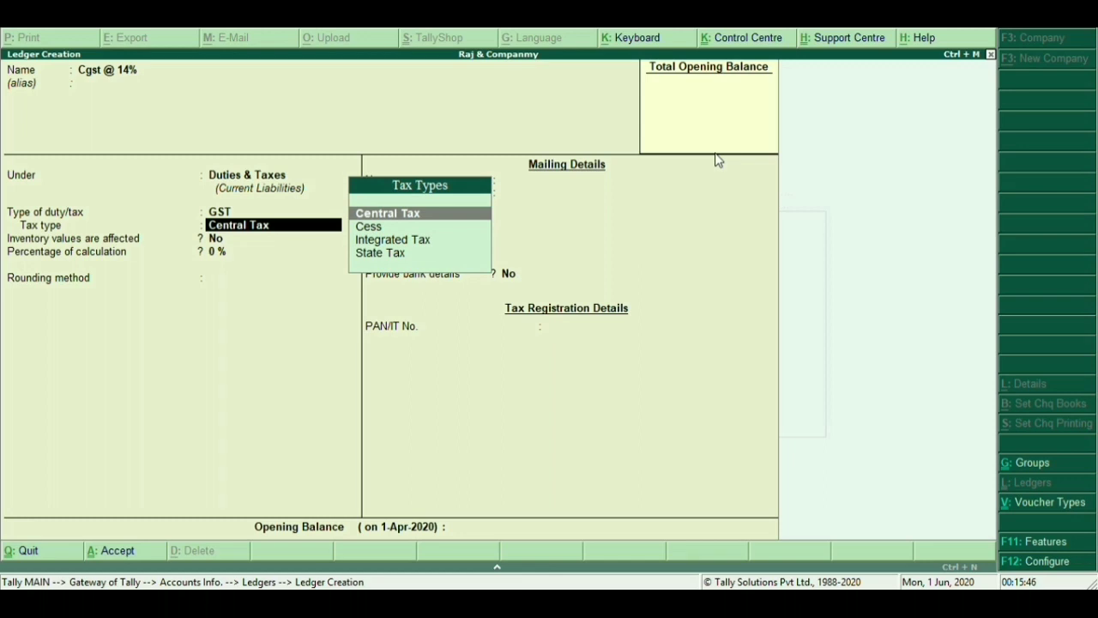
key(Return)
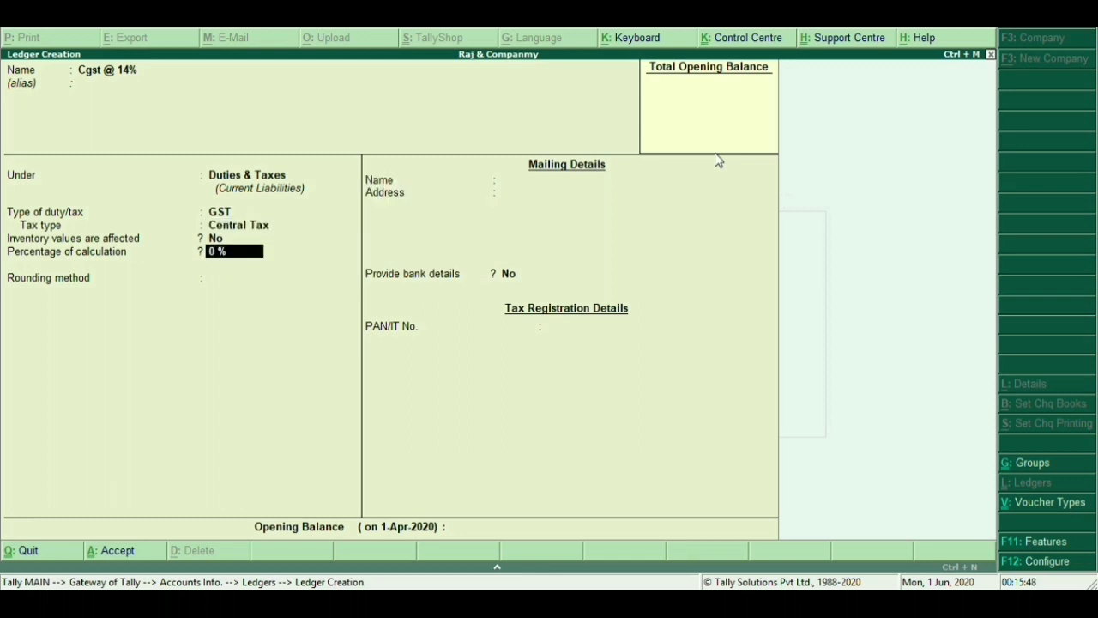
text(14)
key(Return)
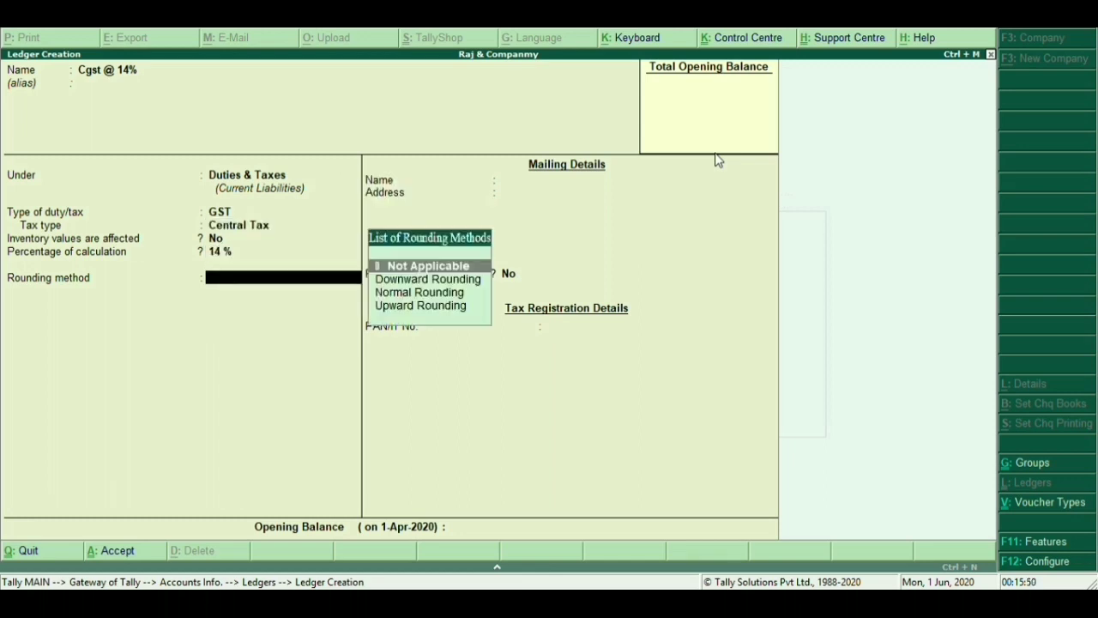
key(Down)
key(Down)
key(Return)
key(Return)
key(Return)
key(Return)
key(Return)
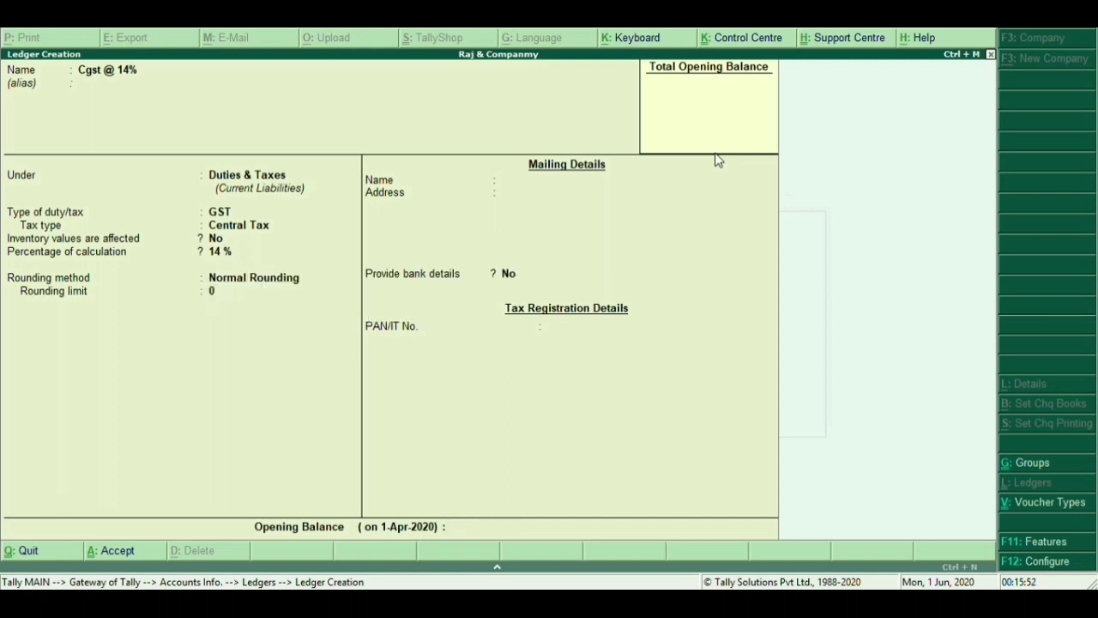
key(Return)
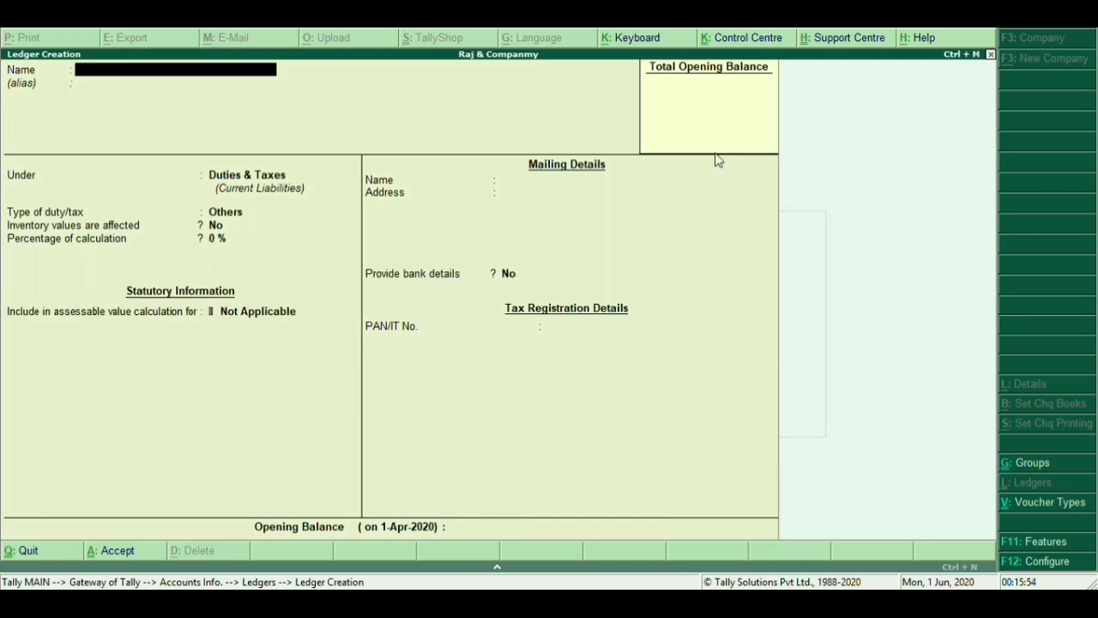
Name the new ledger Sgst @ 14% and set its duty type to GST
text(Sgst @ 14%)
key(Return)
key(Return)
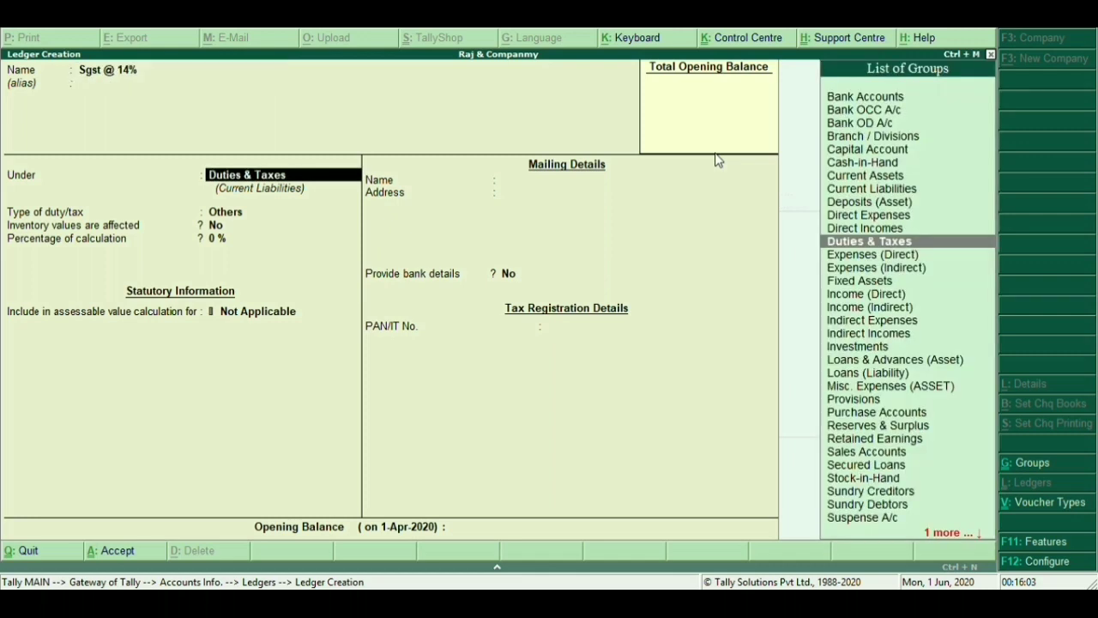
key(Return)
key(Up)
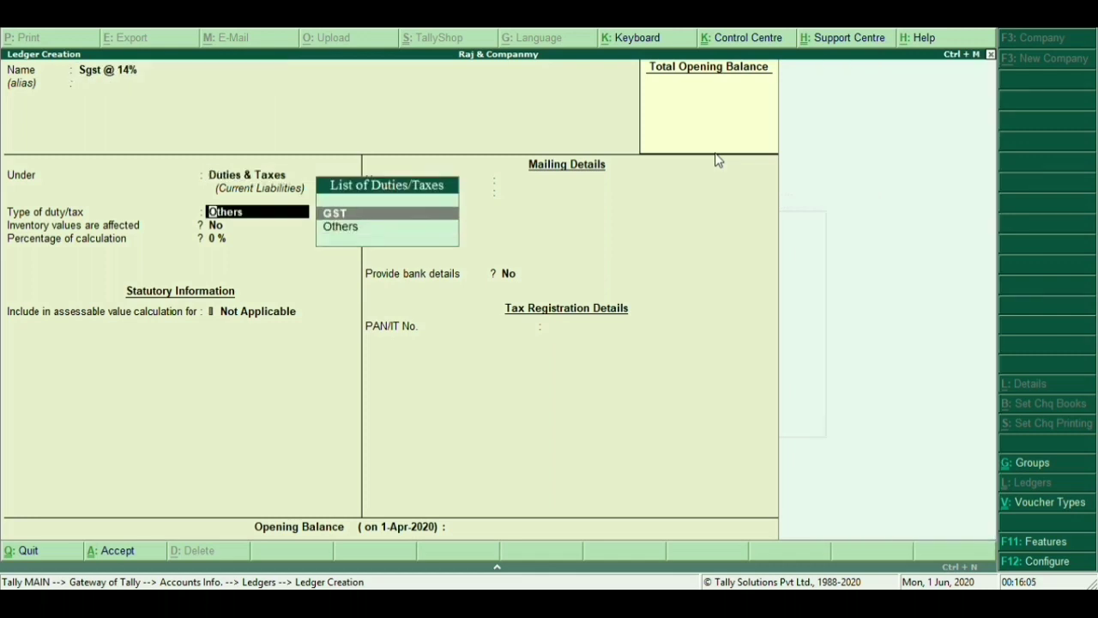
key(Return)
Set the tax type to State Tax at 14% with Normal Rounding and accept the ledger
key(Down)
key(Down)
key(Down)
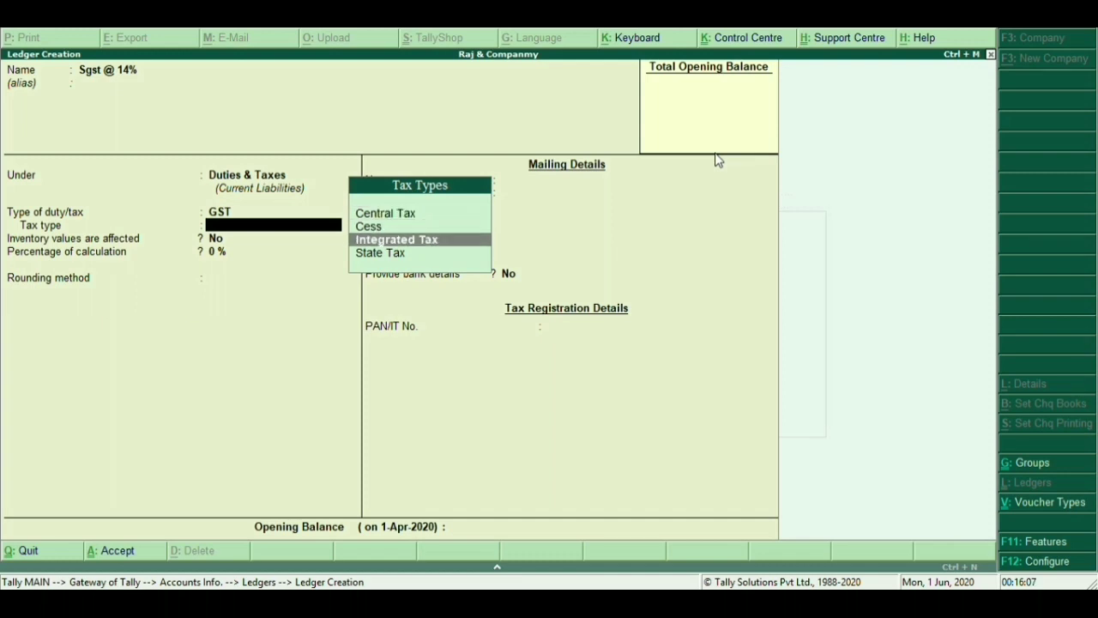
key(Return)
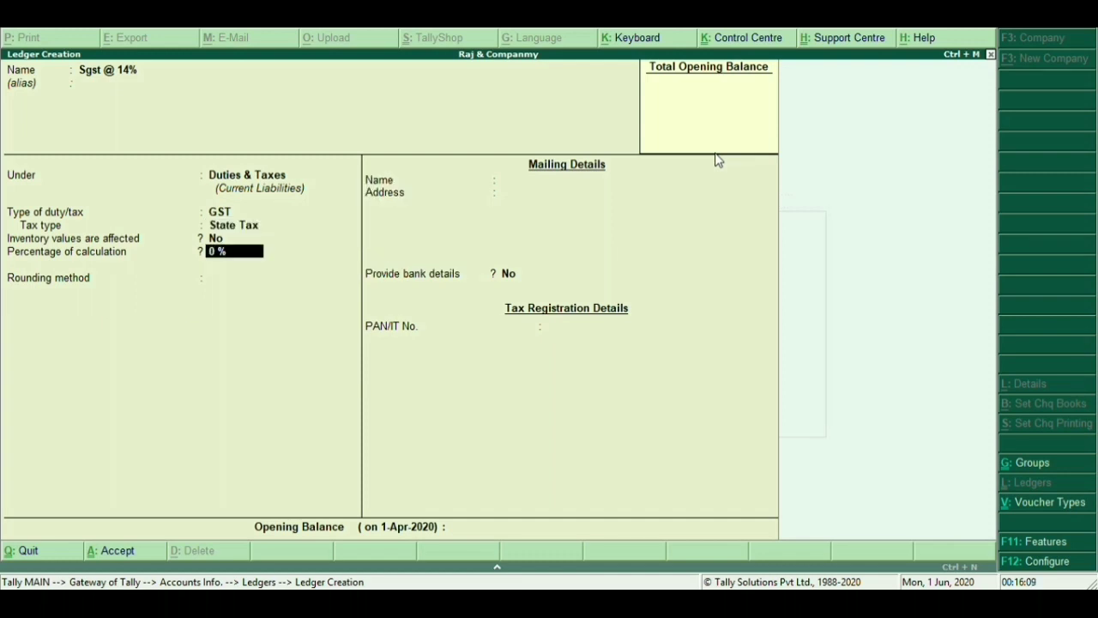
text(14)
key(Return)
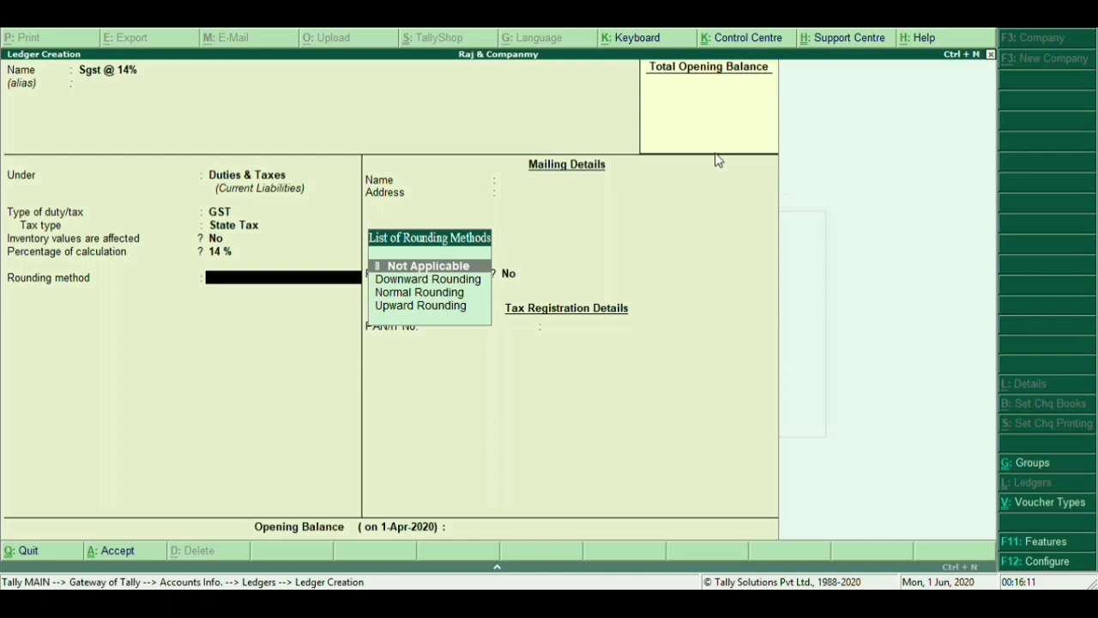
key(Down)
key(Down)
key(Down)
key(Up)
key(Return)
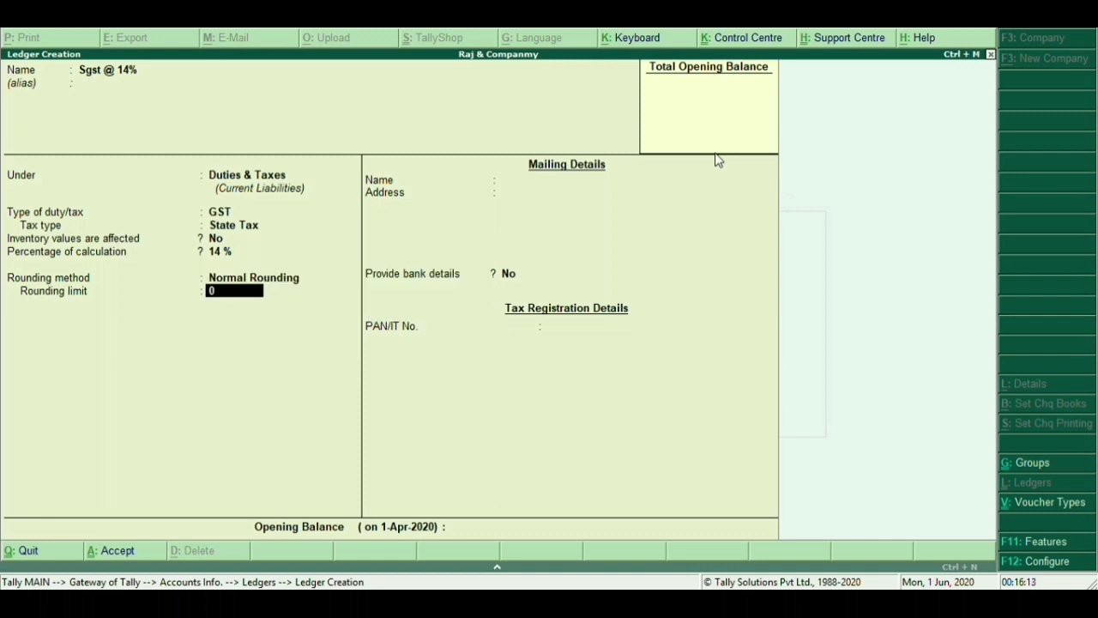
key(Return)
key(Return)
key(Return)
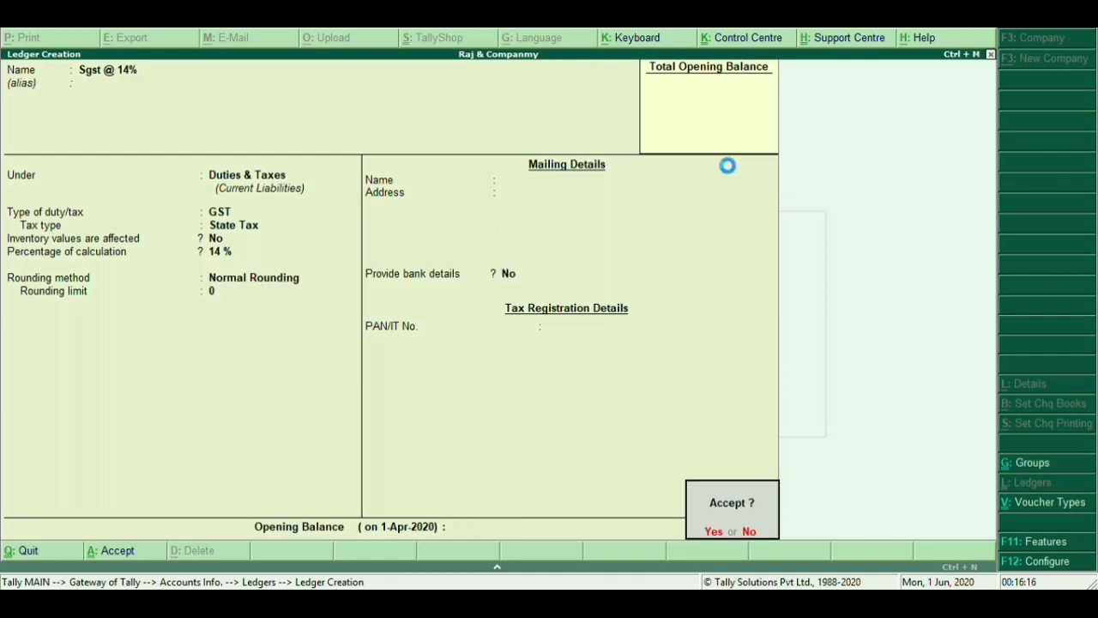
key(Return)
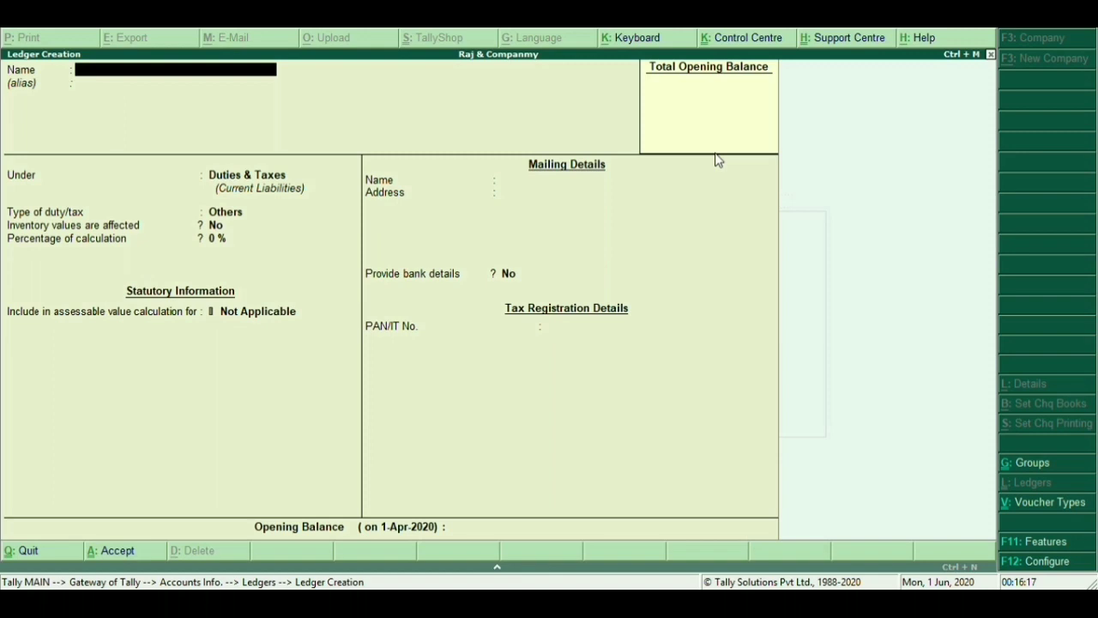
Name the ledger Igst @ 18 % under Duties & Taxes with GST duty type
text(Igst @ 18 %)
key(Return)
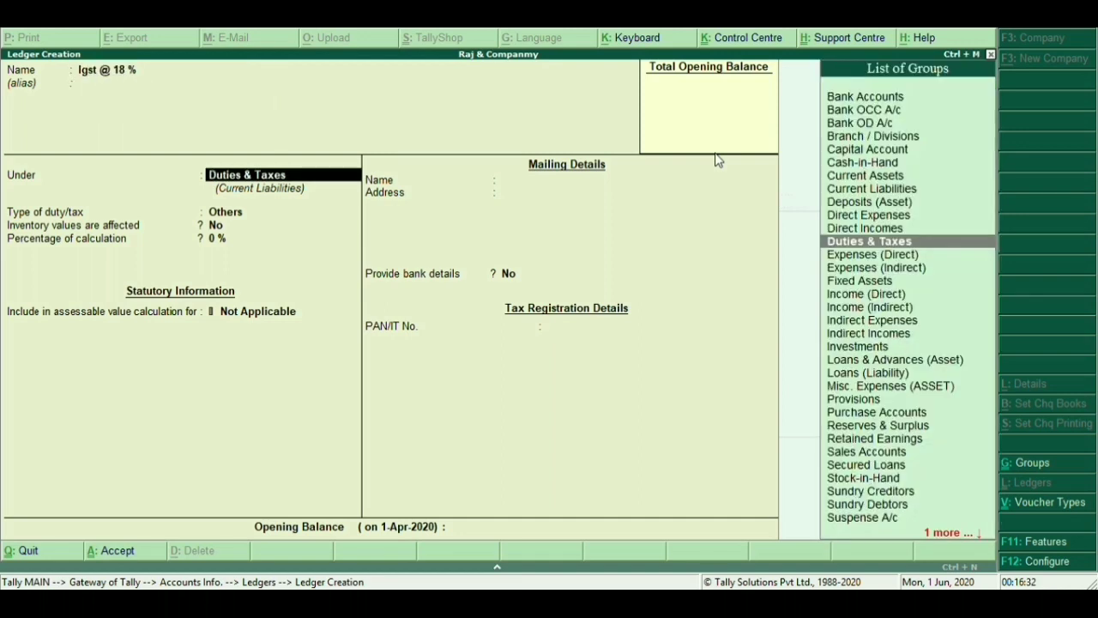
key(Return)
key(Up)
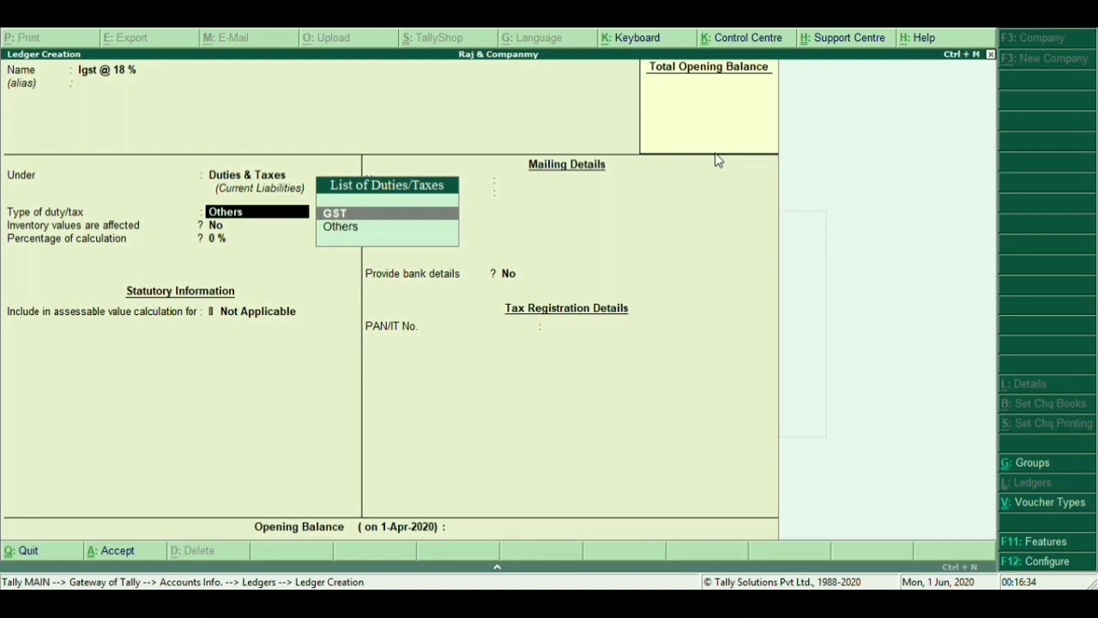
key(Return)
Set Integrated Tax at 18% with Normal Rounding, save, and name the next ledger Cgst @ 9%
key(Down)
key(Down)
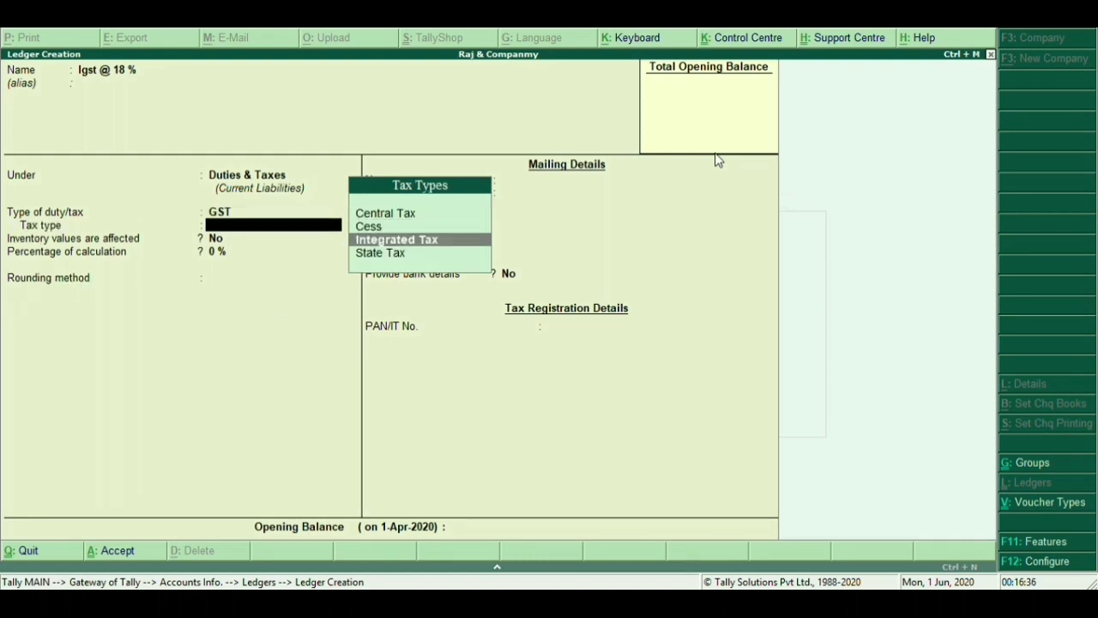
key(Return)
text(18)
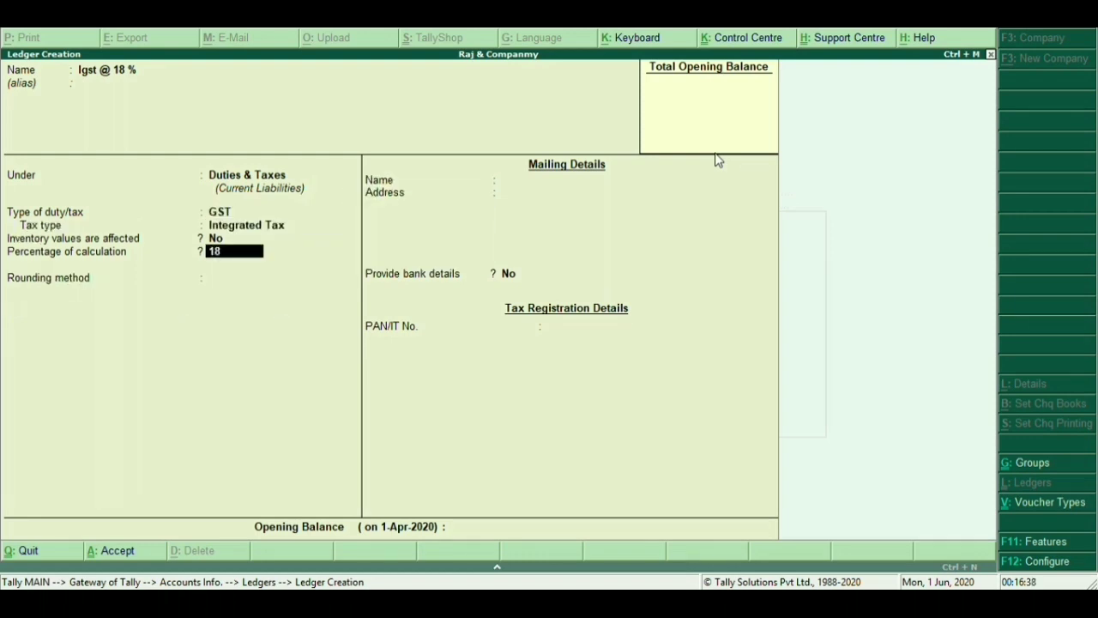
key(Return)
key(Down)
key(Down)
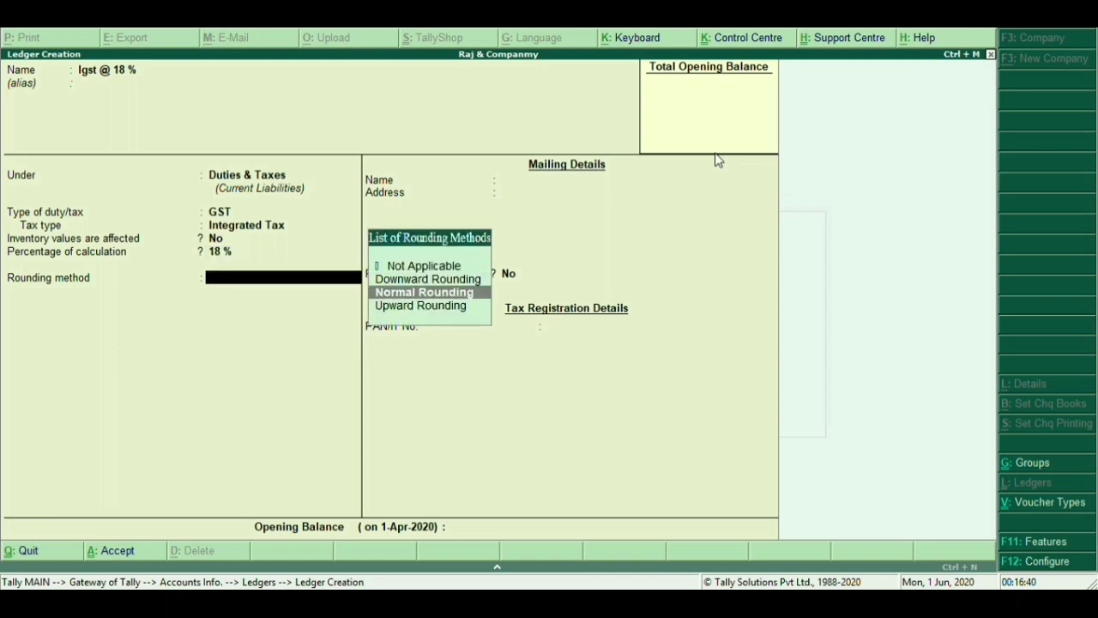
key(Return)
key(Return)
key(Return)
key(Return)
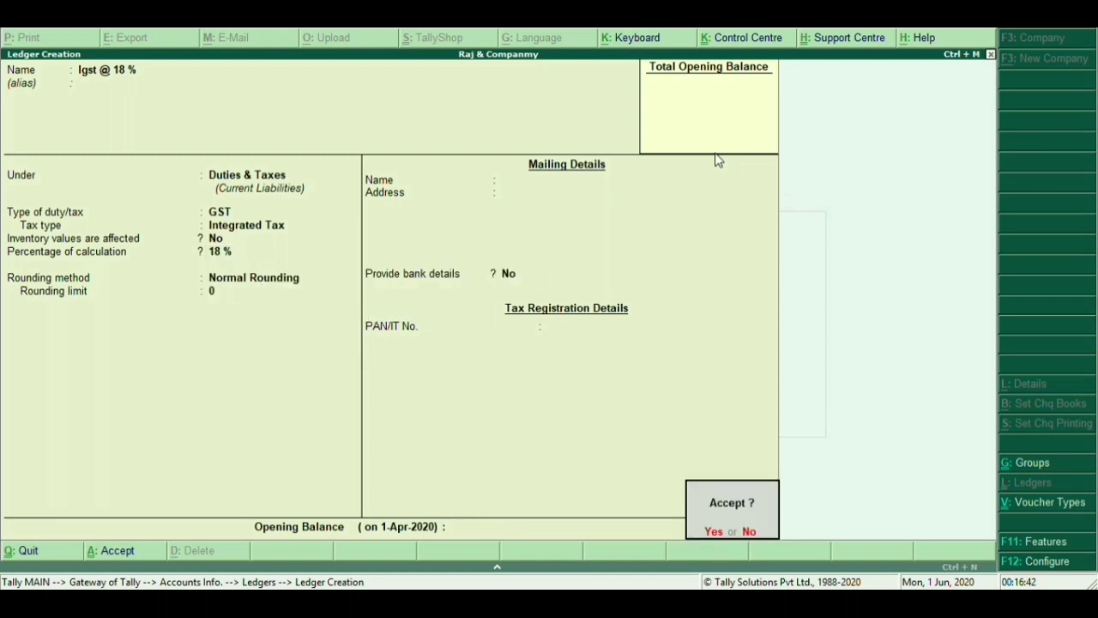
key(Return)
text(C)
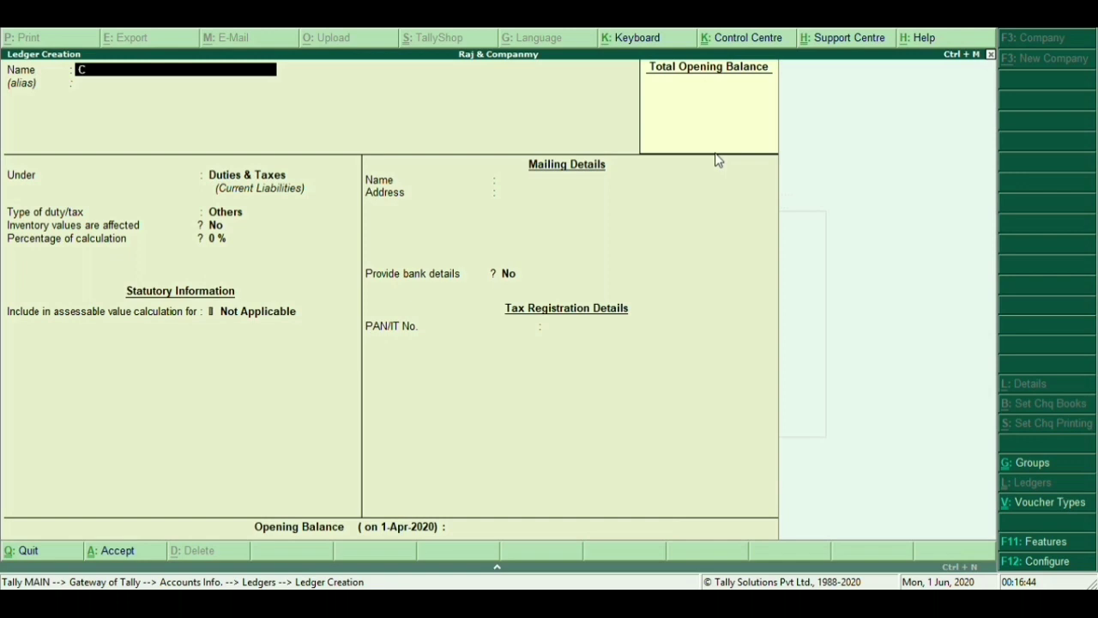
text(gst @ 9%)
Set Cgst @ 9% as GST Central Tax at 9% with Normal Rounding
key(Return)
key(Return)
key(Return)
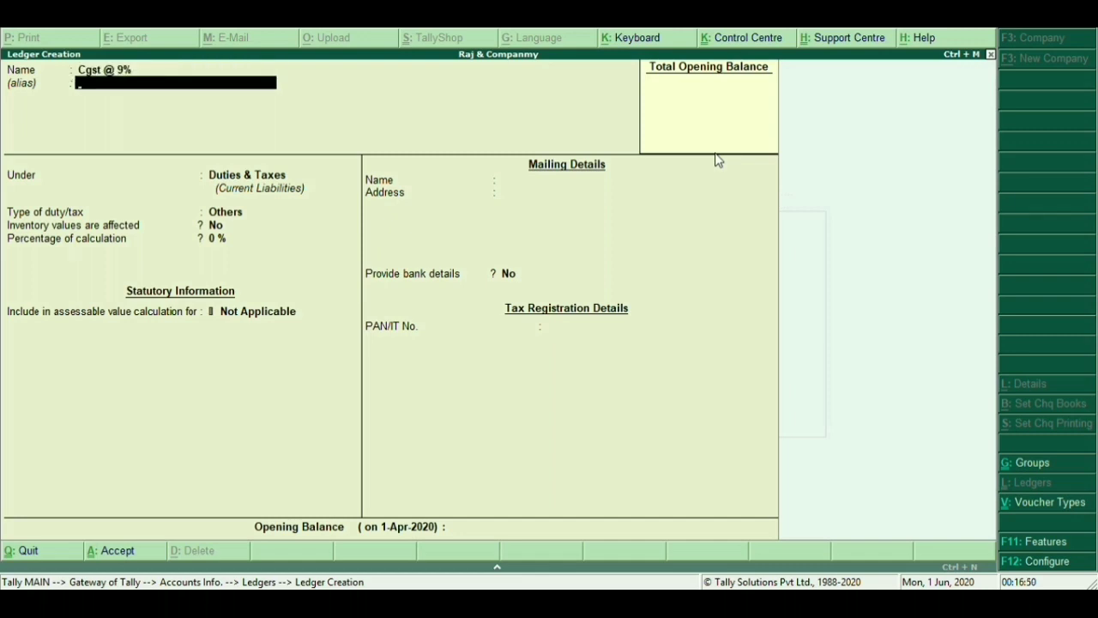
key(Up)
key(Return)
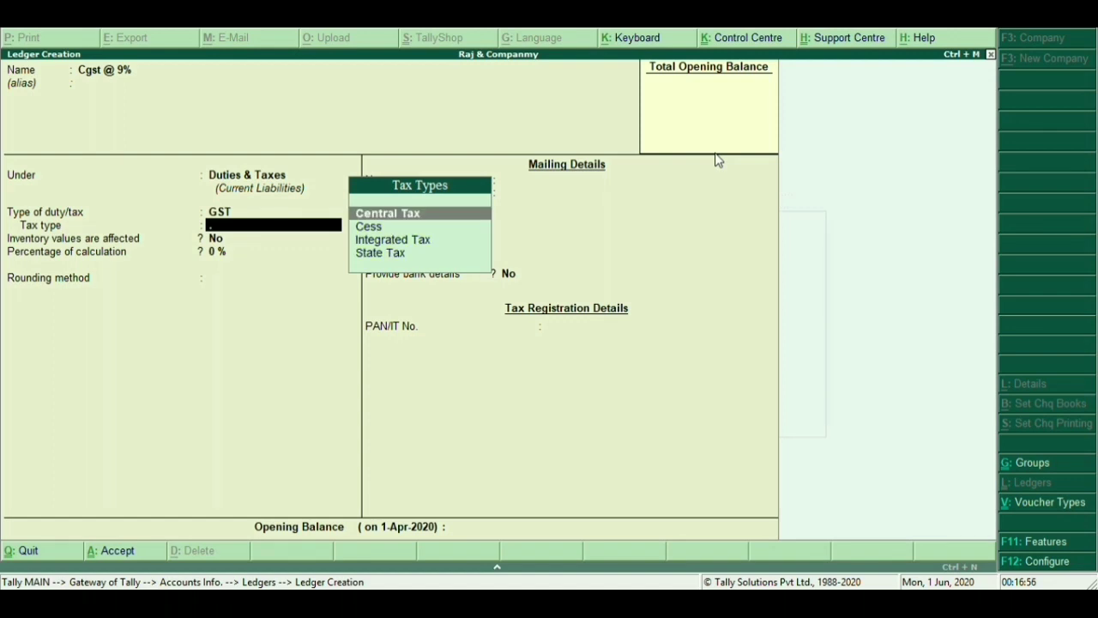
key(Return)
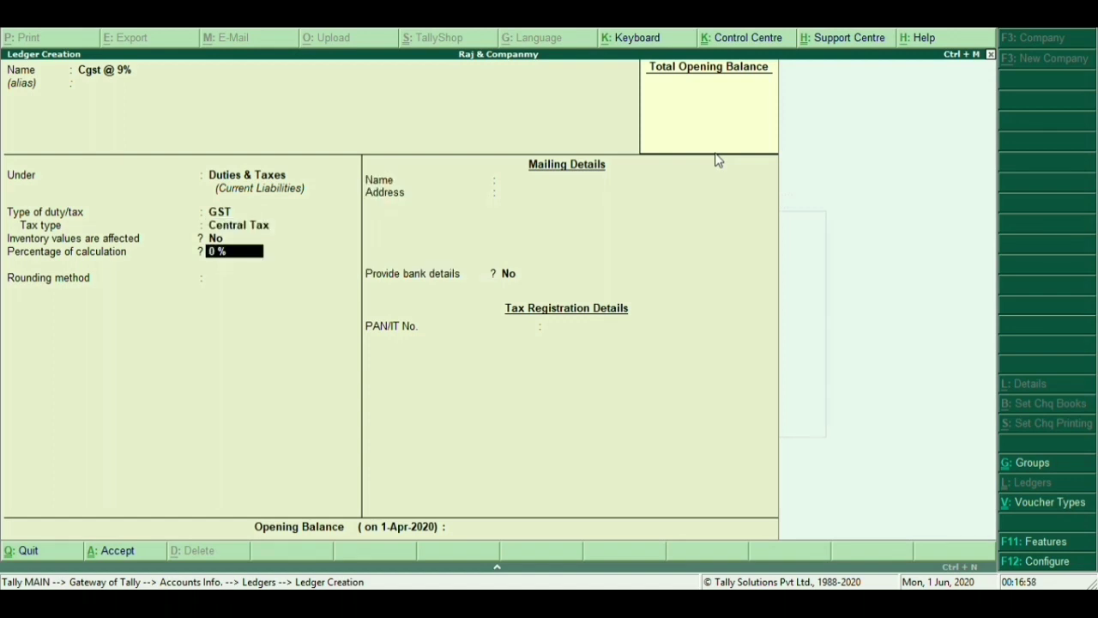
text(9)
key(Return)
key(Down)
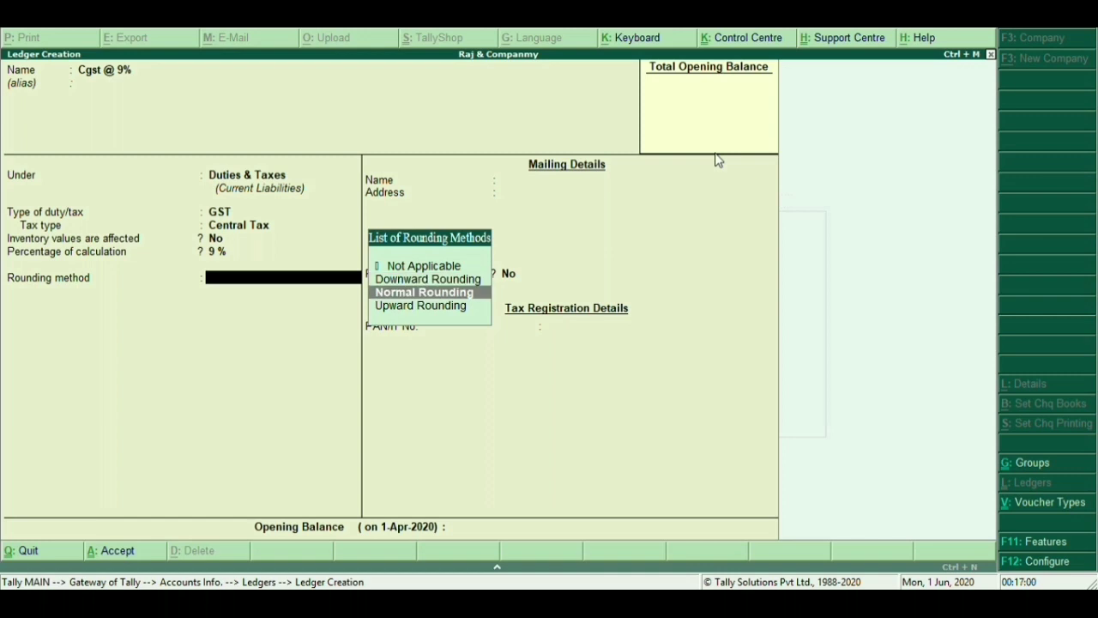
key(Return)
key(Return)
key(Return)
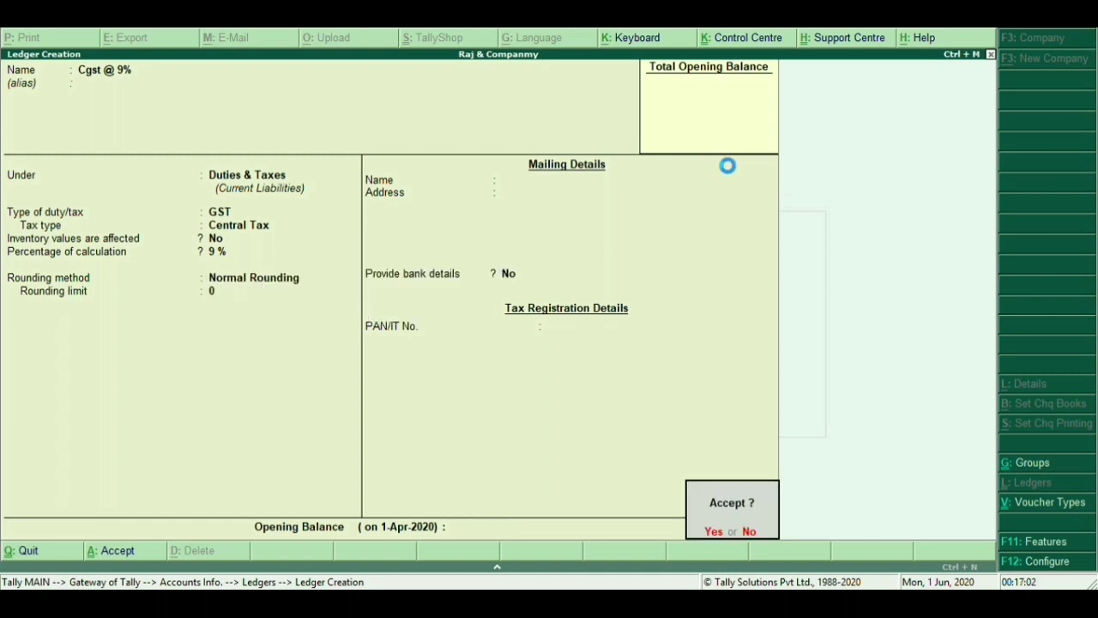
key(Return)
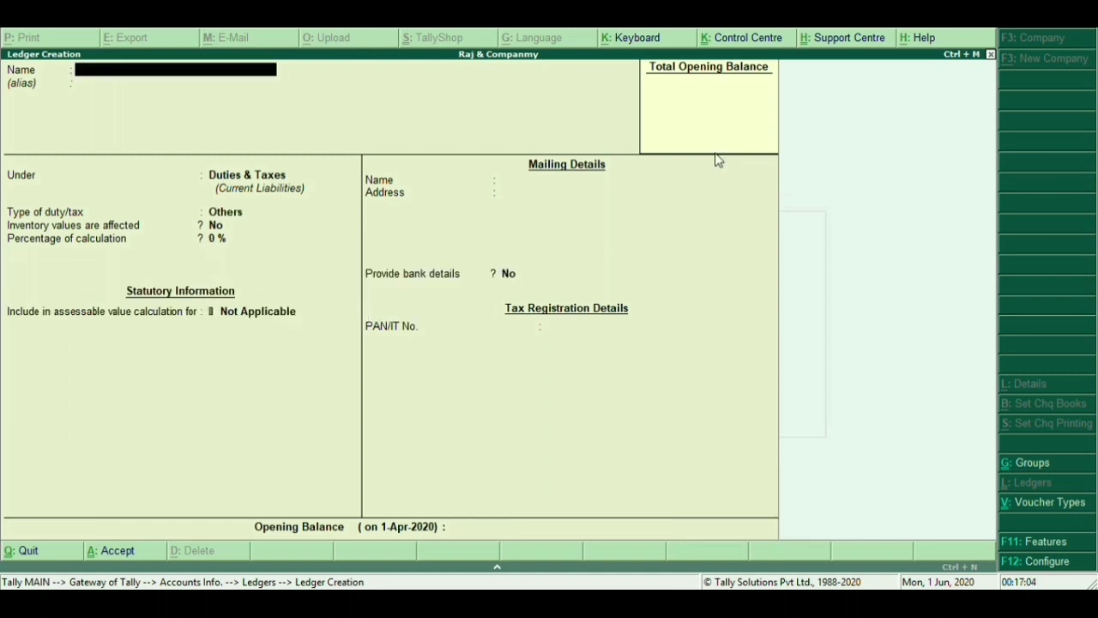
Create Sgst @ 9% under Duties & Taxes as GST State Tax at 9% with Normal Rounding
text(Sgst @ 9%)
key(Return)
key(Return)
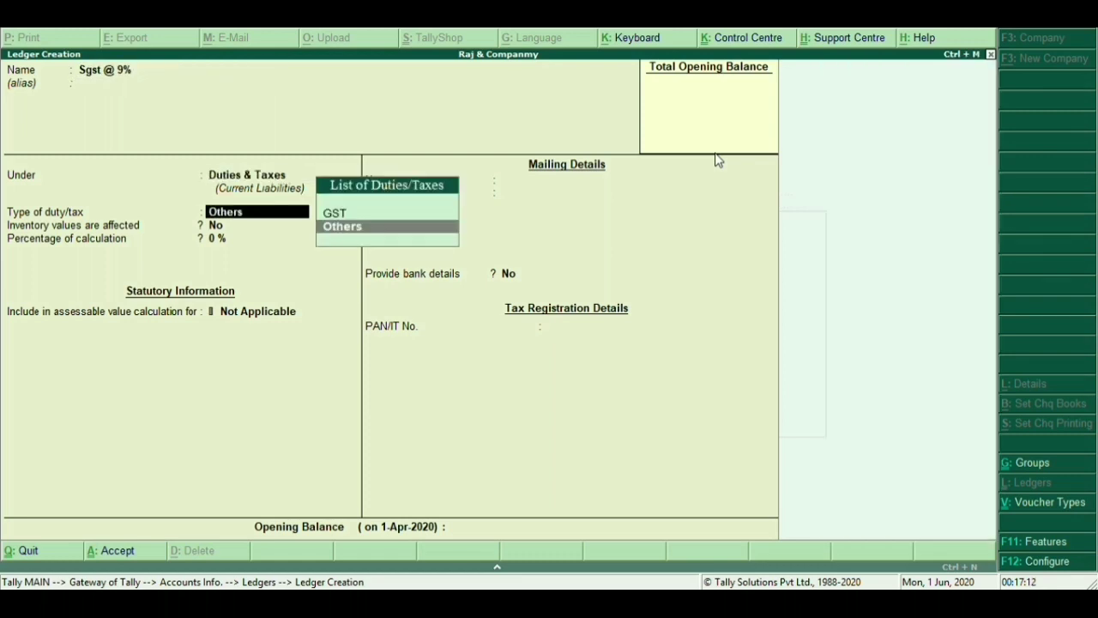
key(Up)
key(Return)
key(Down)
key(Down)
key(Down)
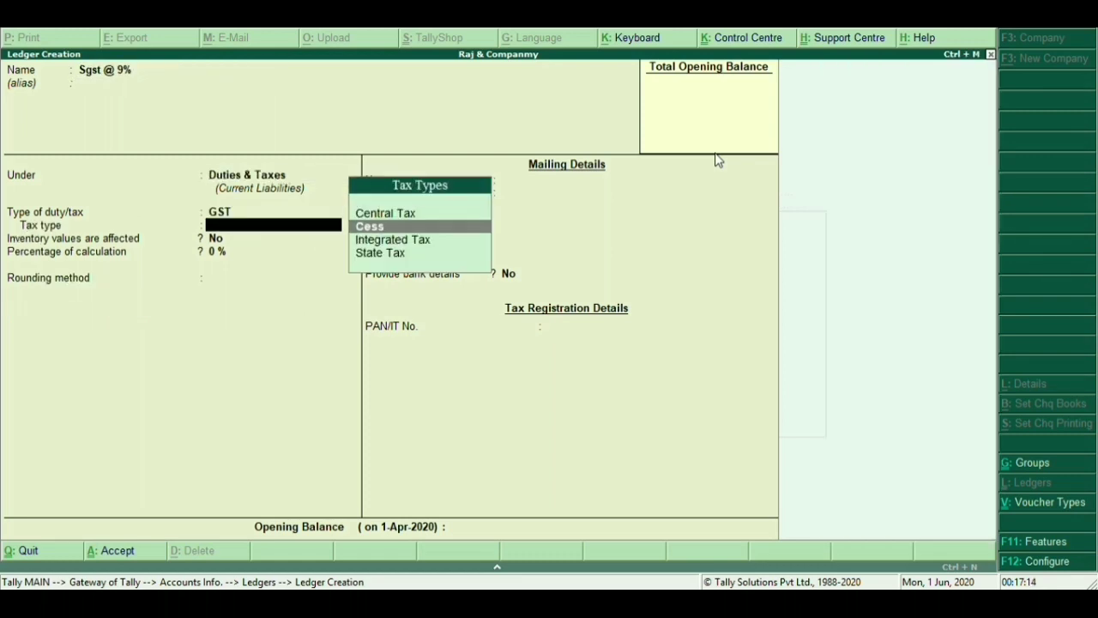
key(Return)
text(9)
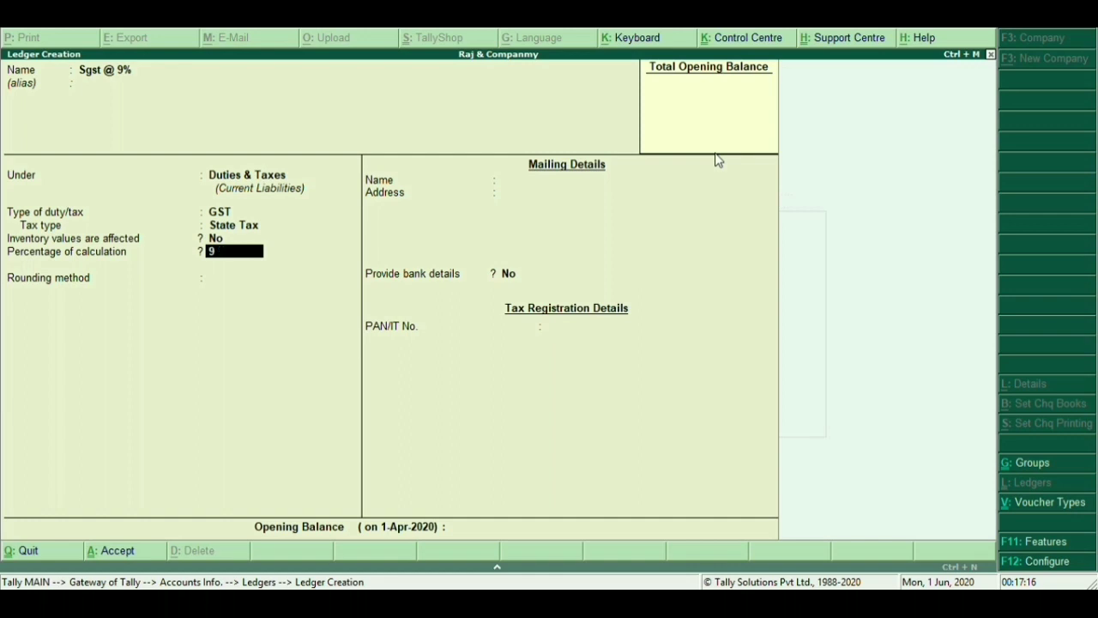
key(Return)
key(Down)
key(Down)
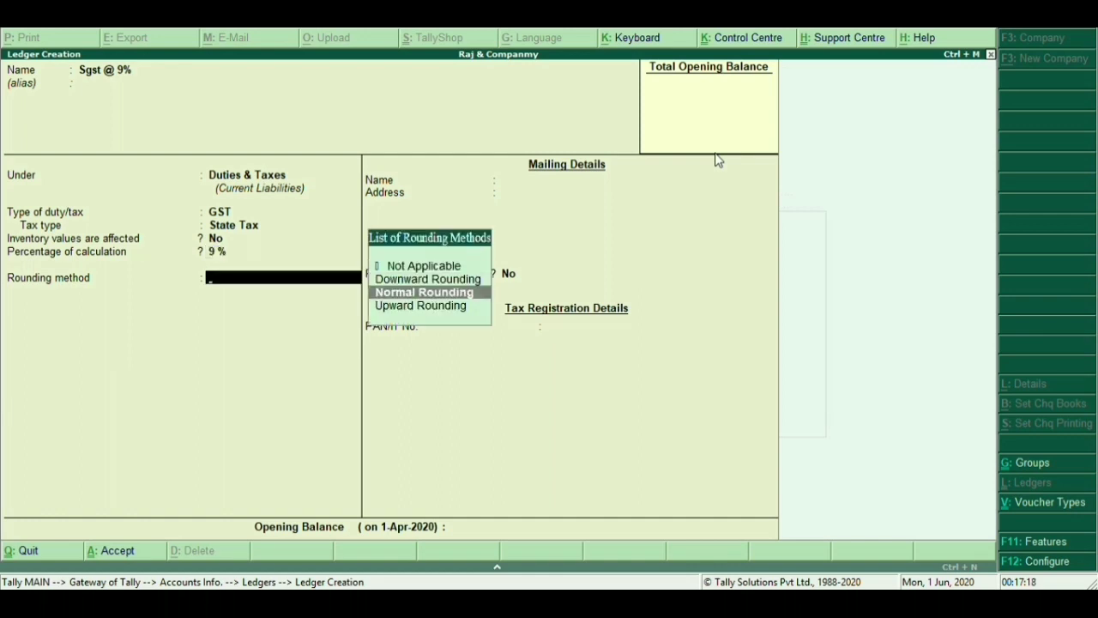
key(Return)
key(Return)
key(Return)
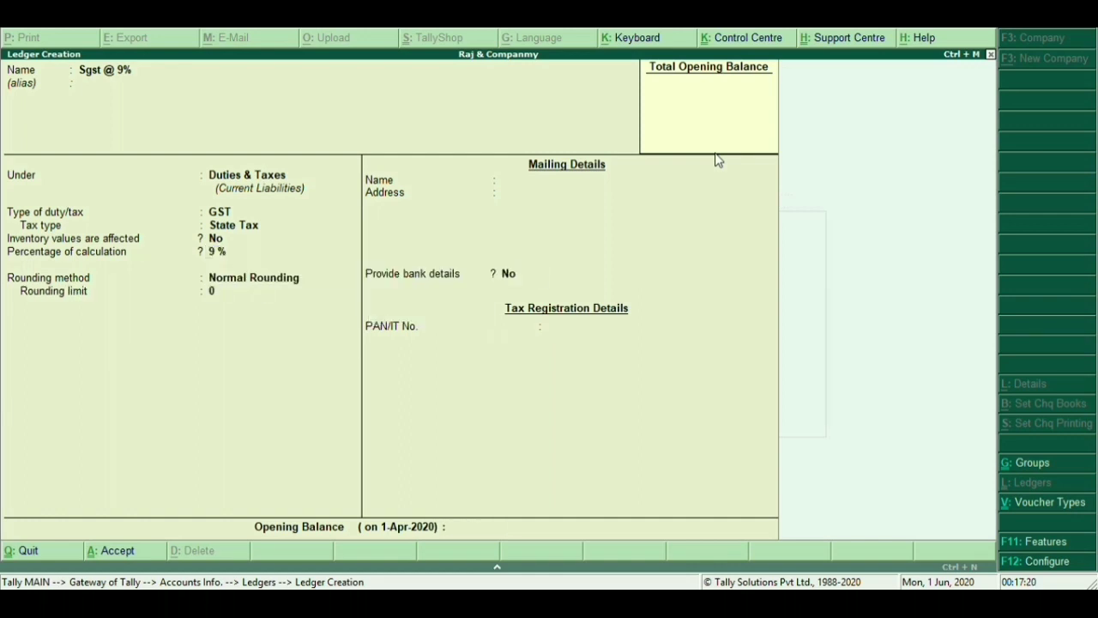
key(Return)
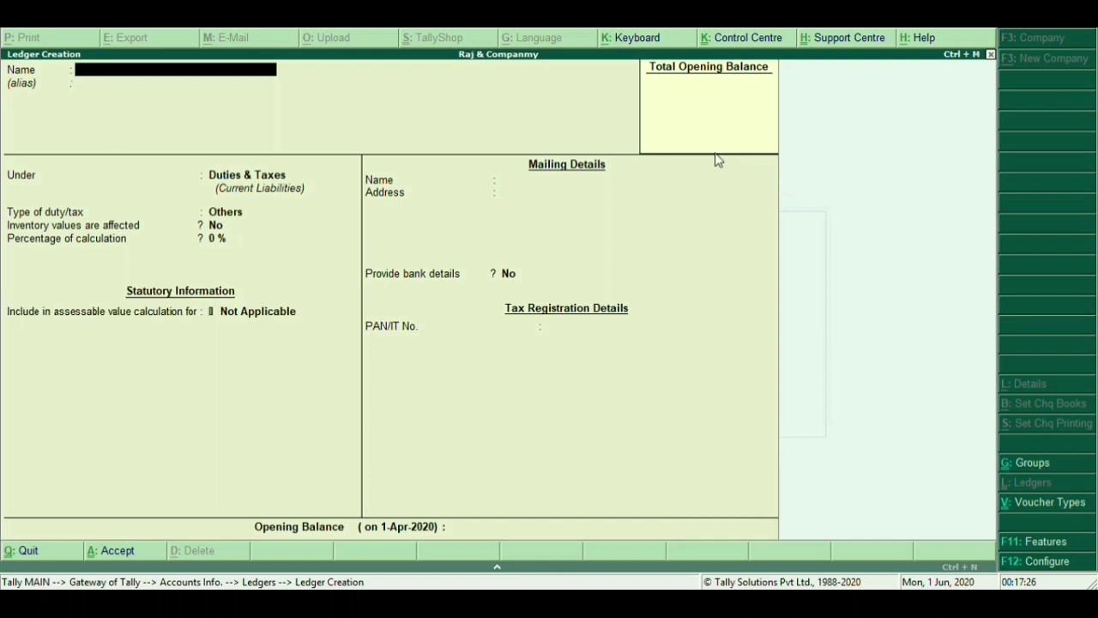
Name the ledger Igst @ 12% under Duties & Taxes with GST duty type
text(Igst @ 12%)
key(Return)
key(Return)
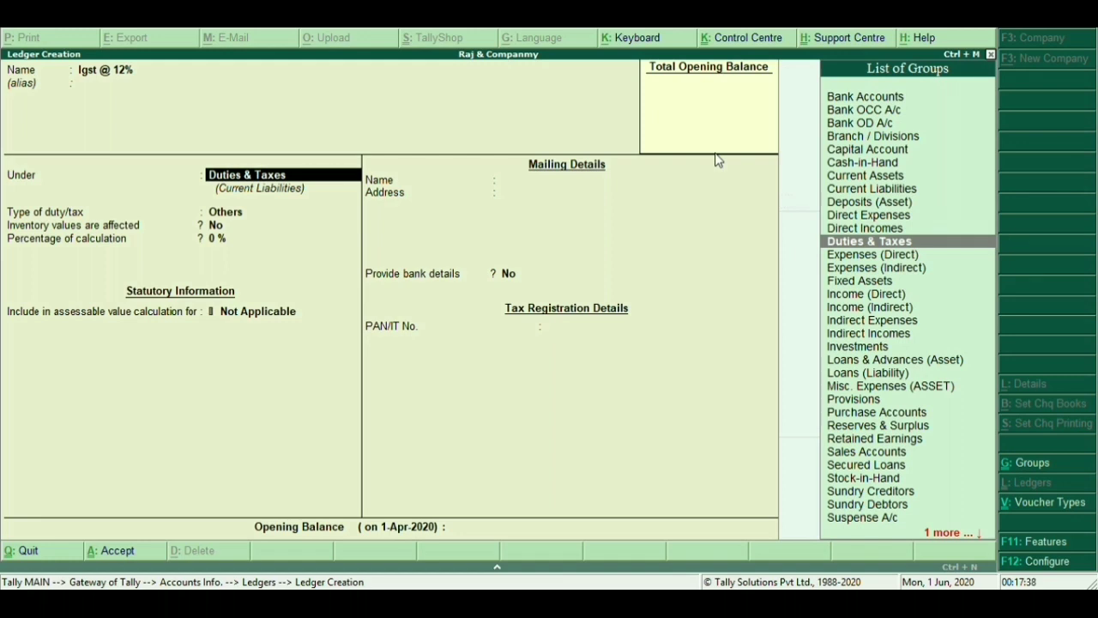
key(Return)
key(Up)
key(Return)
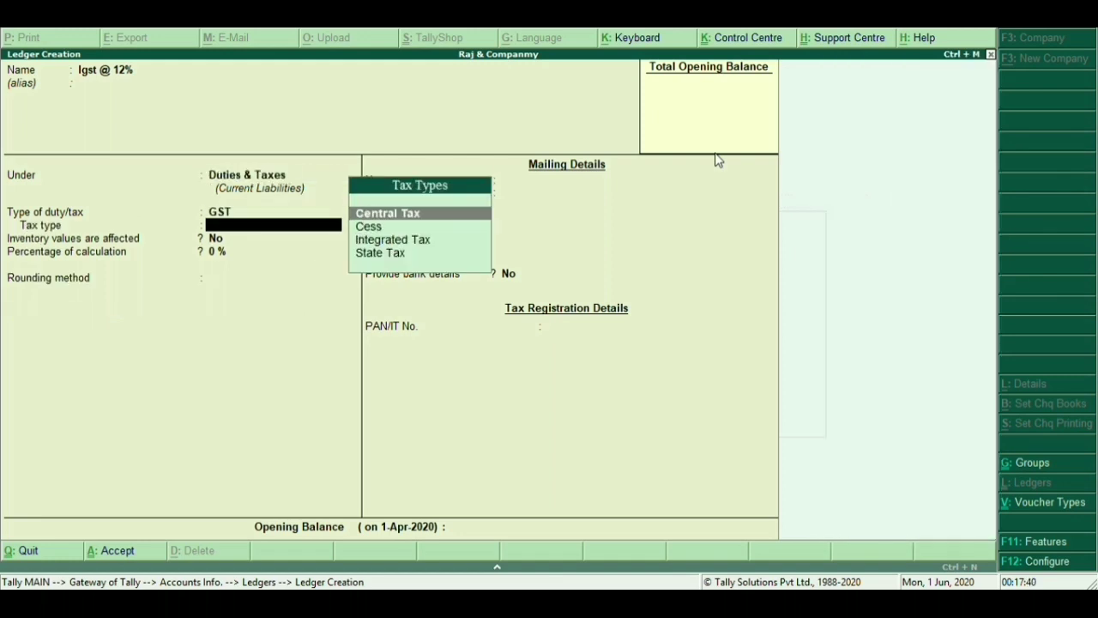
Set Integrated Tax at 12% with Normal Rounding, save, and name the next ledger Cgst @ 6%
key(Down)
key(Down)
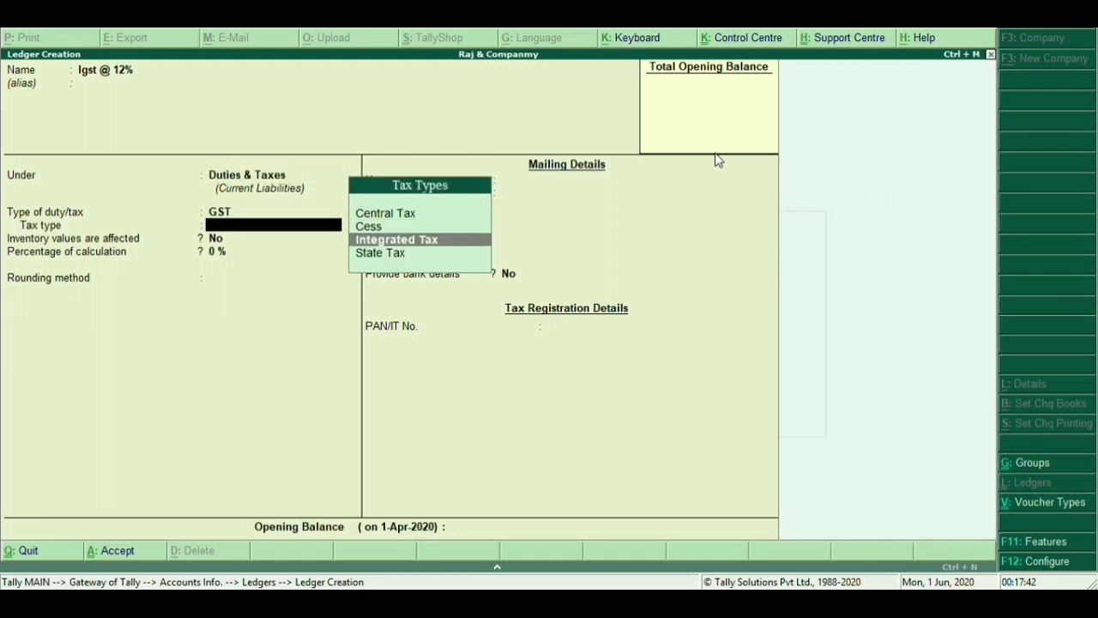
key(Return)
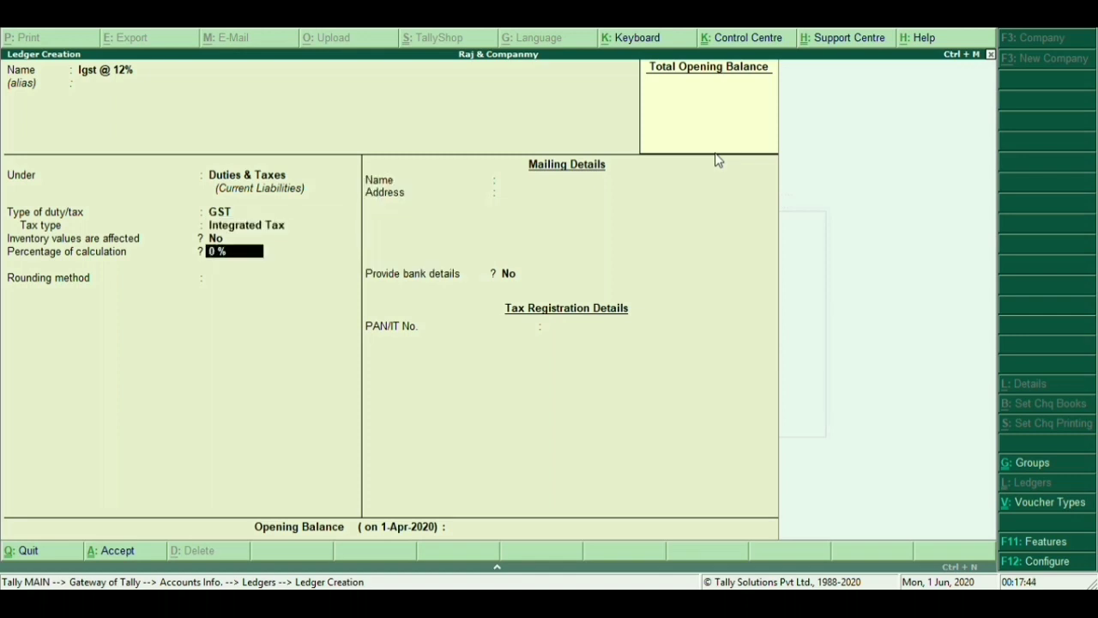
text(12)
key(Return)
key(Down)
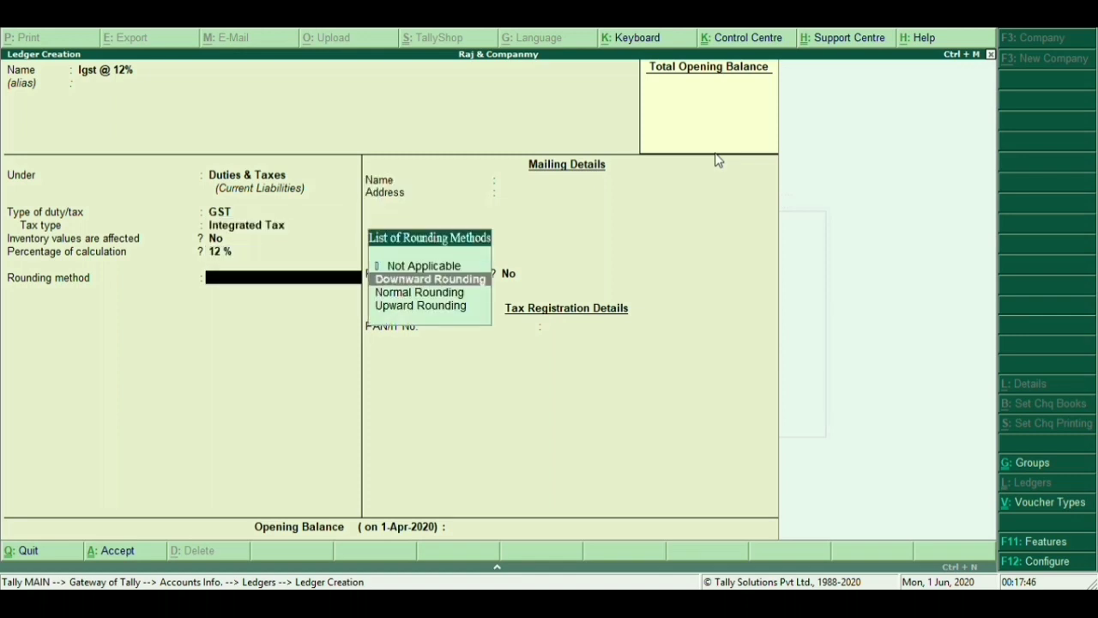
key(Down)
key(Return)
key(Return)
key(Return)
key(Return)
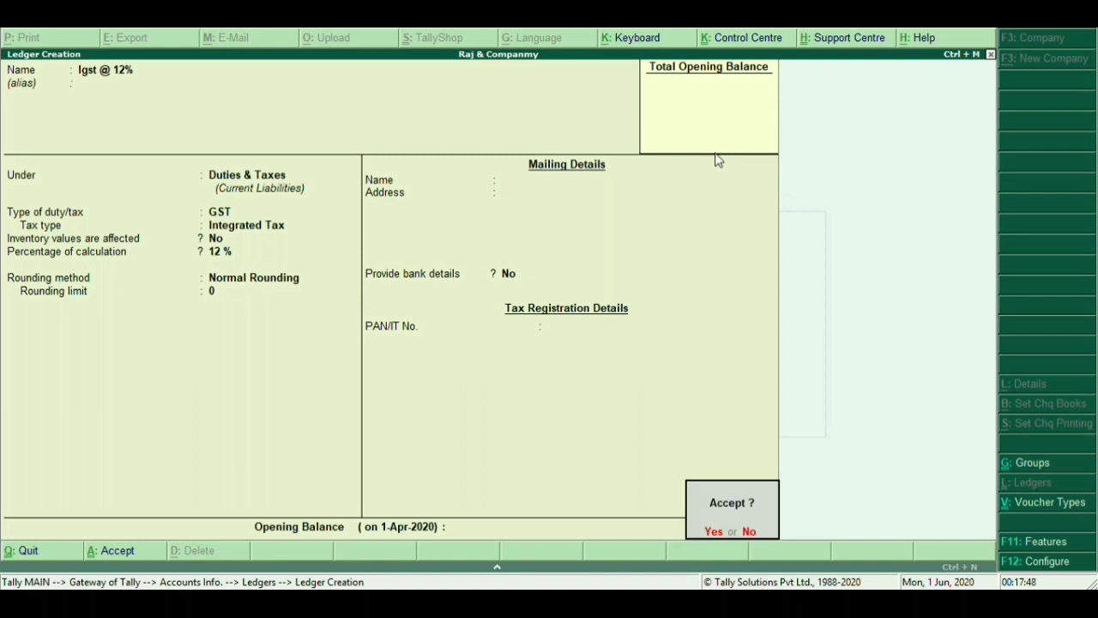
key(Return)
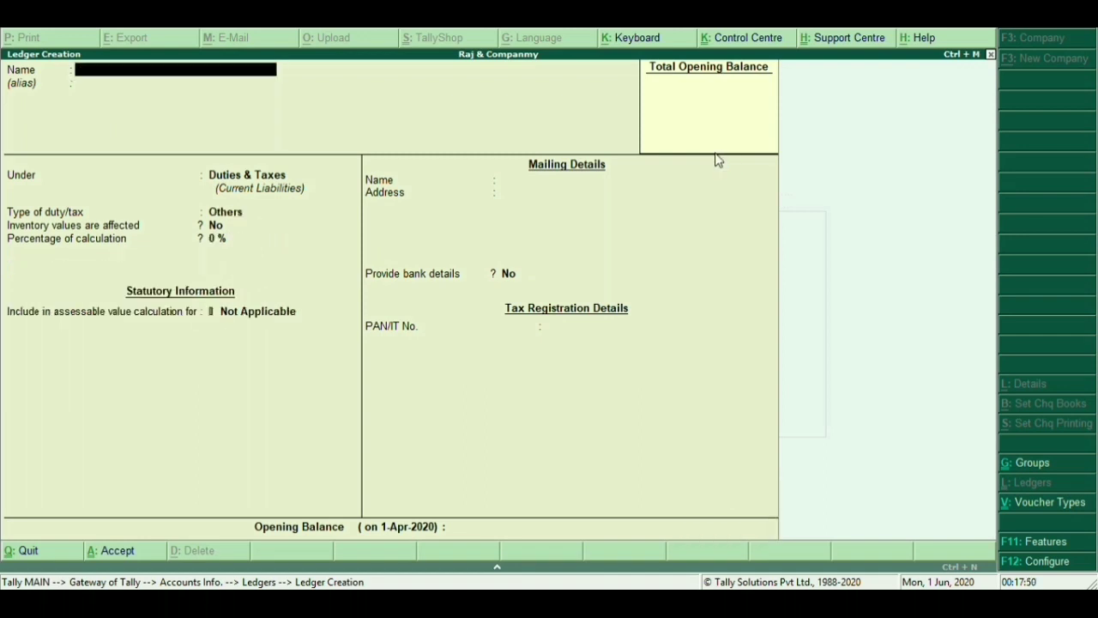
text(Cgst)
text( @)
text( 6+)
text(%)
Save Cgst @ 6% as GST Central Tax at 6% with Normal Rounding, then start naming Sgst @ 6
key(Return)
key(Return)
key(Up)
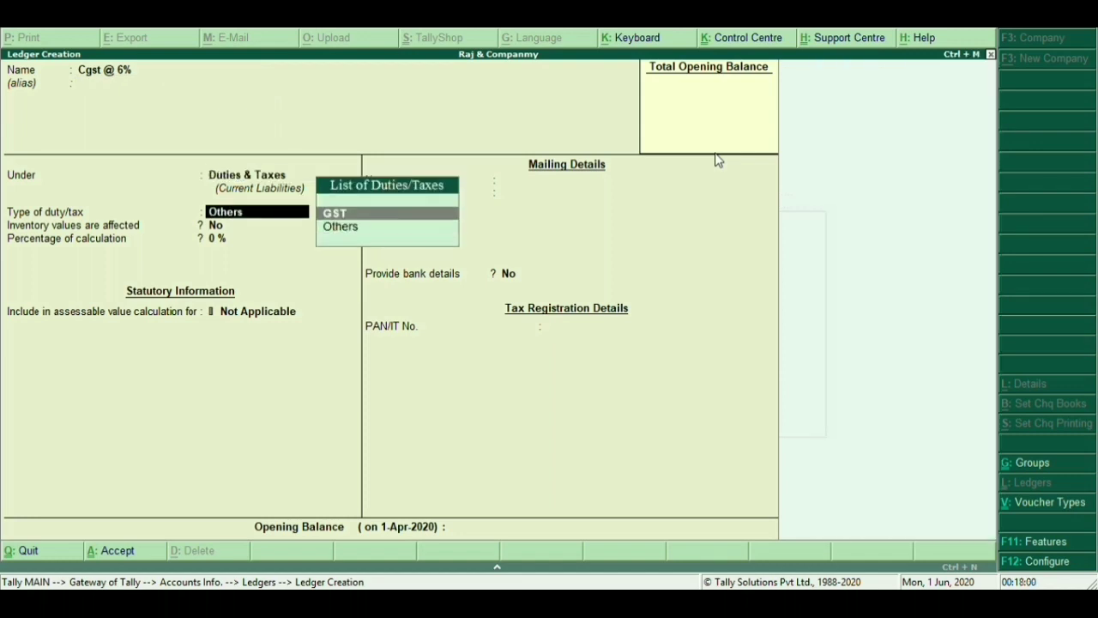
key(Return)
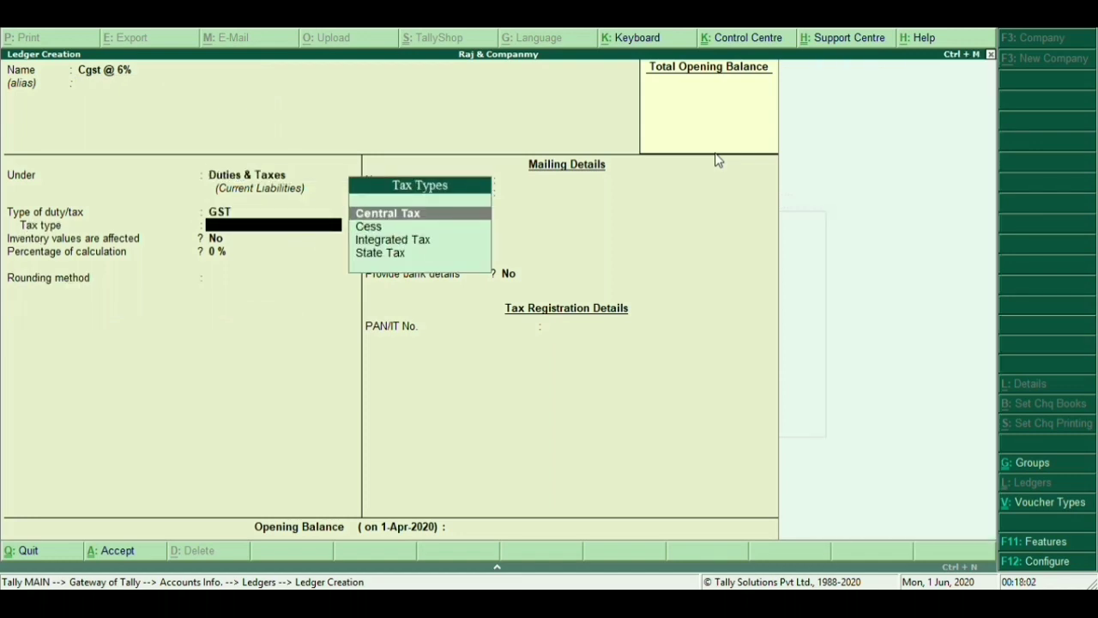
key(Return)
text(6)
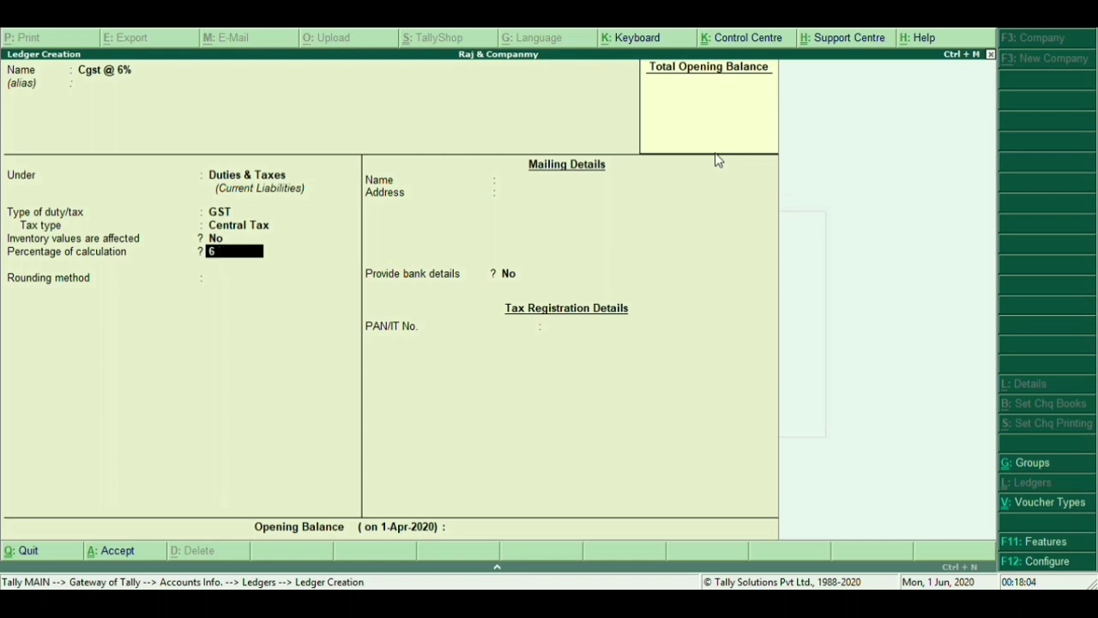
key(Return)
key(Down)
key(Down)
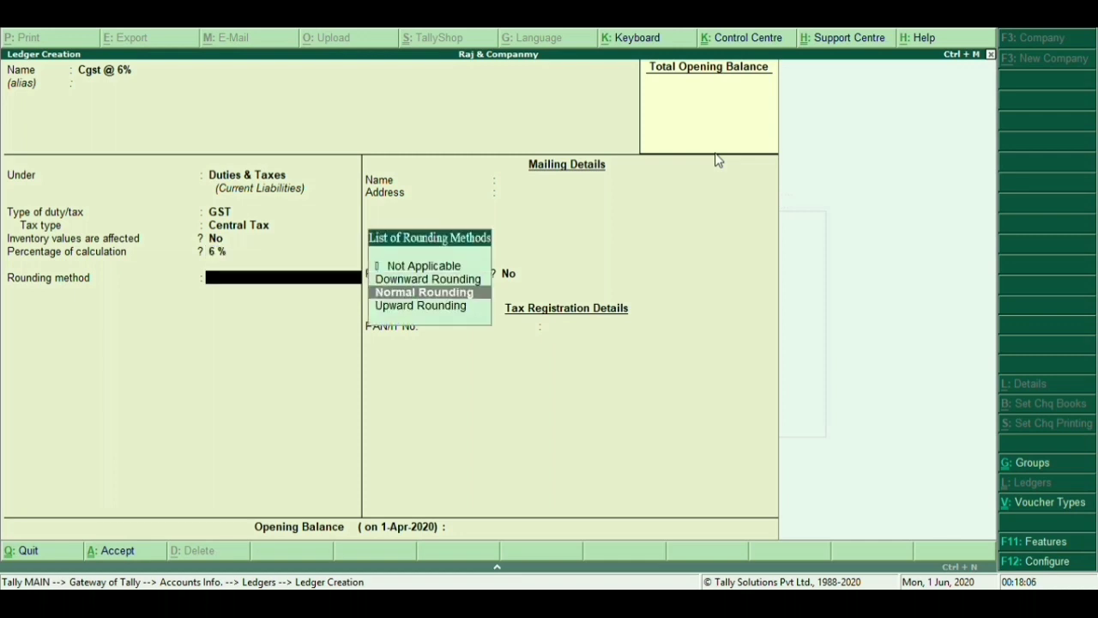
key(Return)
key(Return)
key(Return)
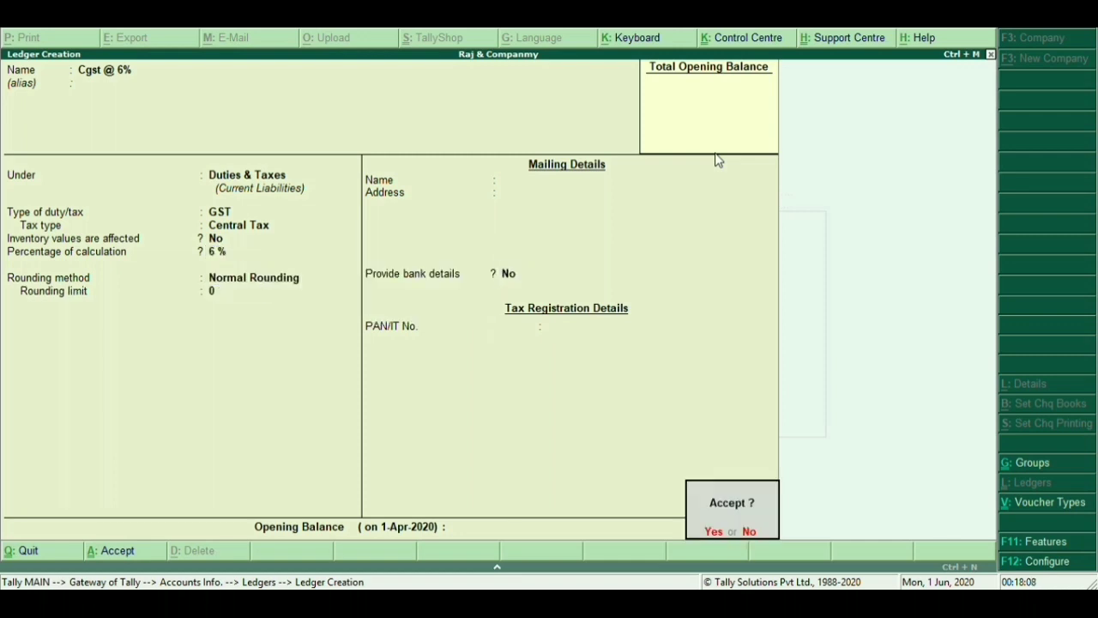
key(Return)
text(Sgst)
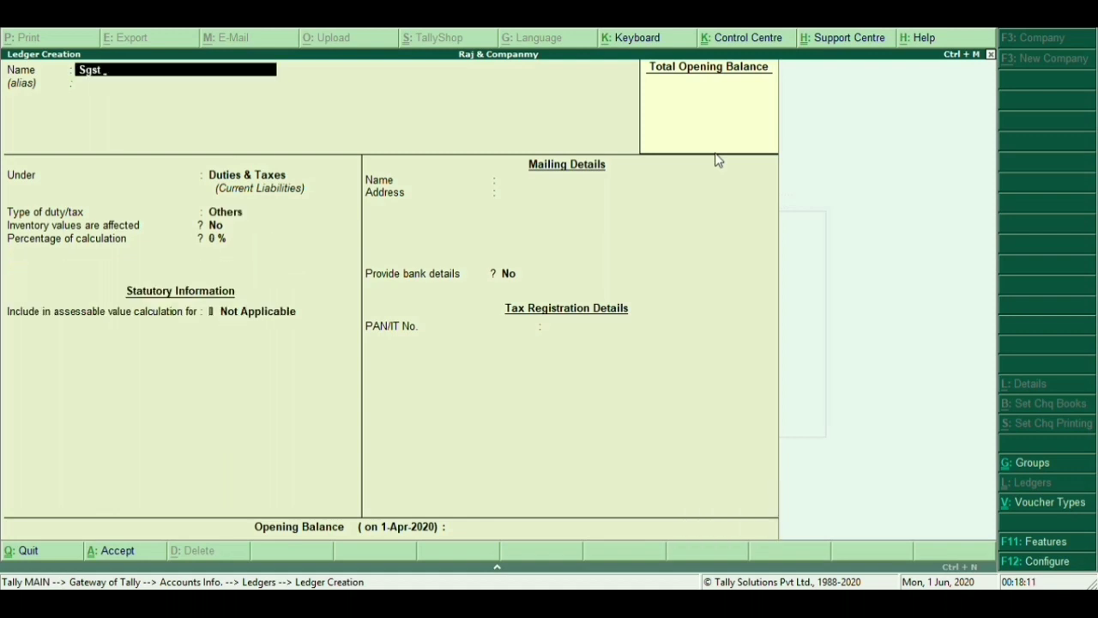
text( @6)
Correct the ledger name to Sgst @ 6% and set its duty type to GST
key(BackSpace)
text(6%)
key(Return)
key(Return)
key(Return)
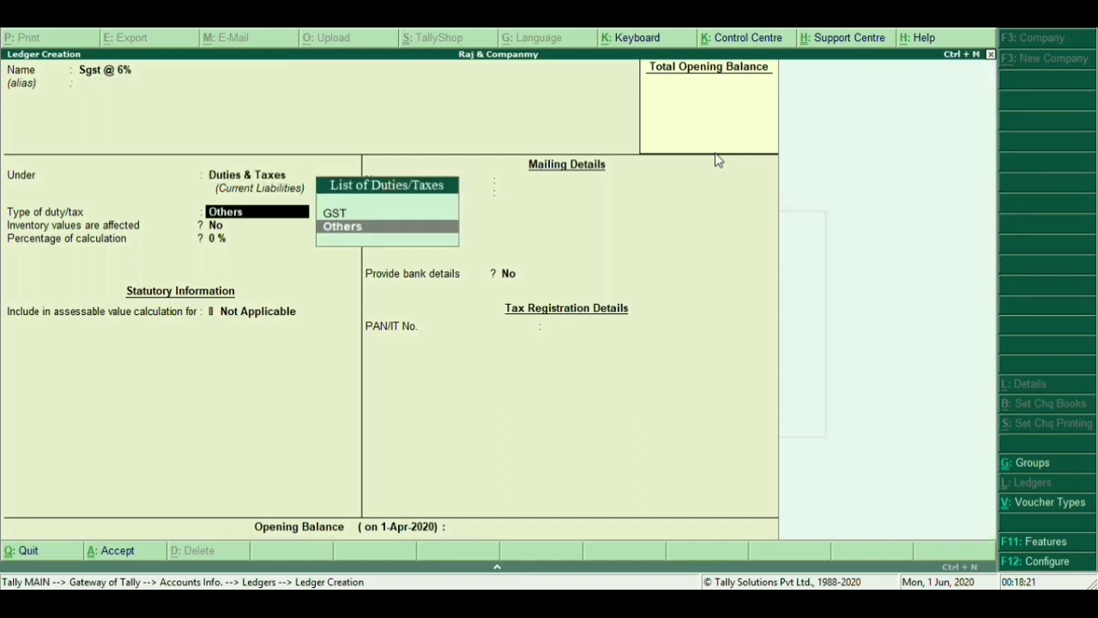
key(Up)
key(Return)
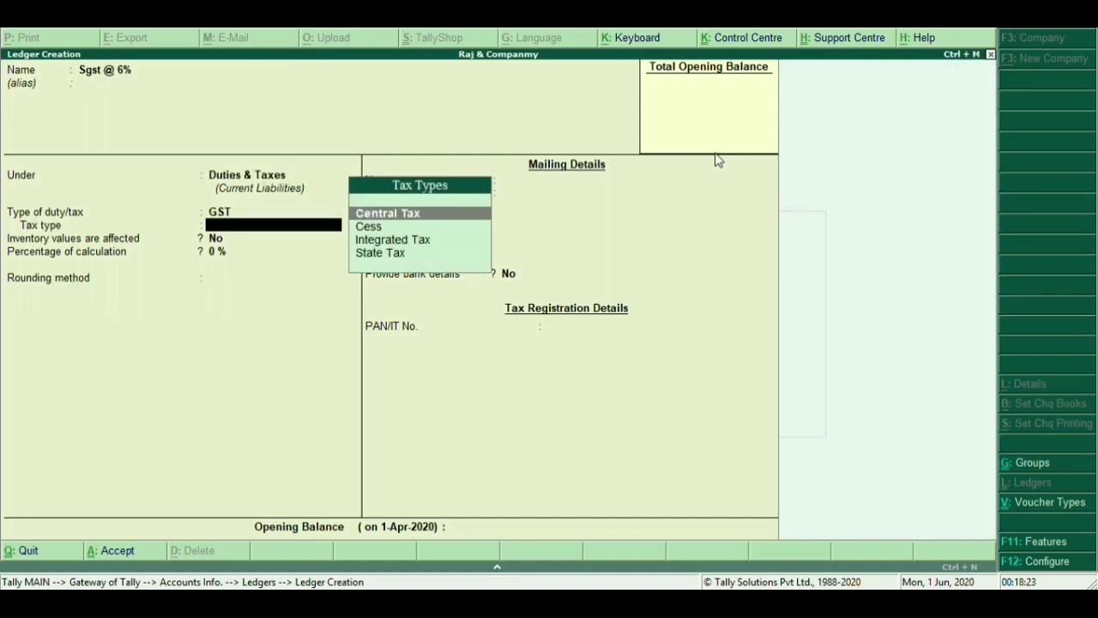
Set State Tax at 6% with Normal Rounding and save the ledger
key(Down)
key(Down)
key(Down)
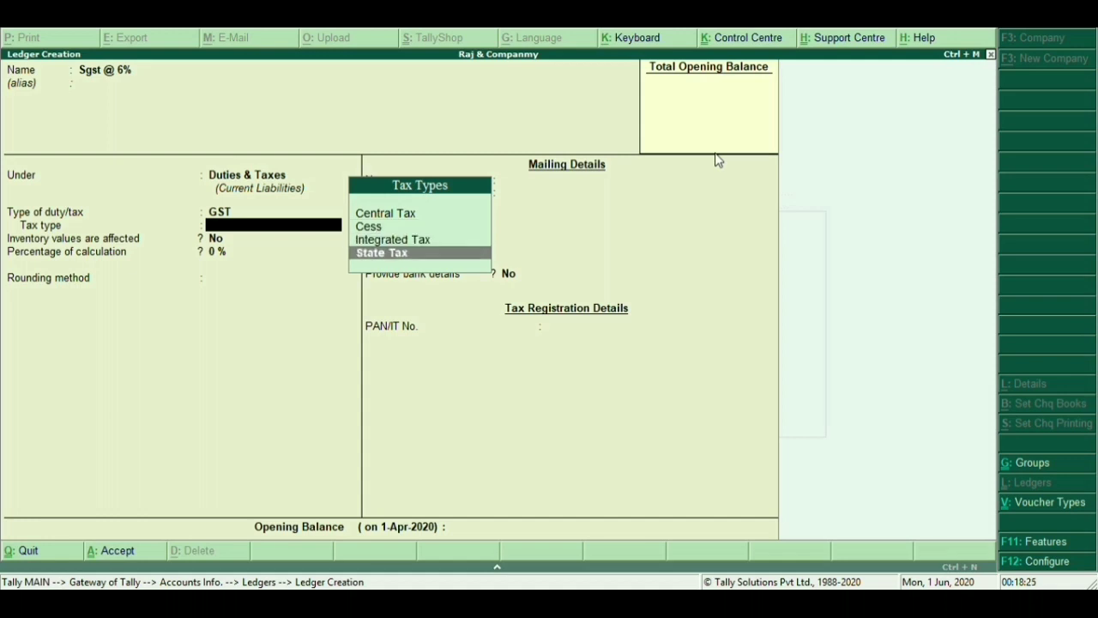
key(Return)
text(6)
key(Return)
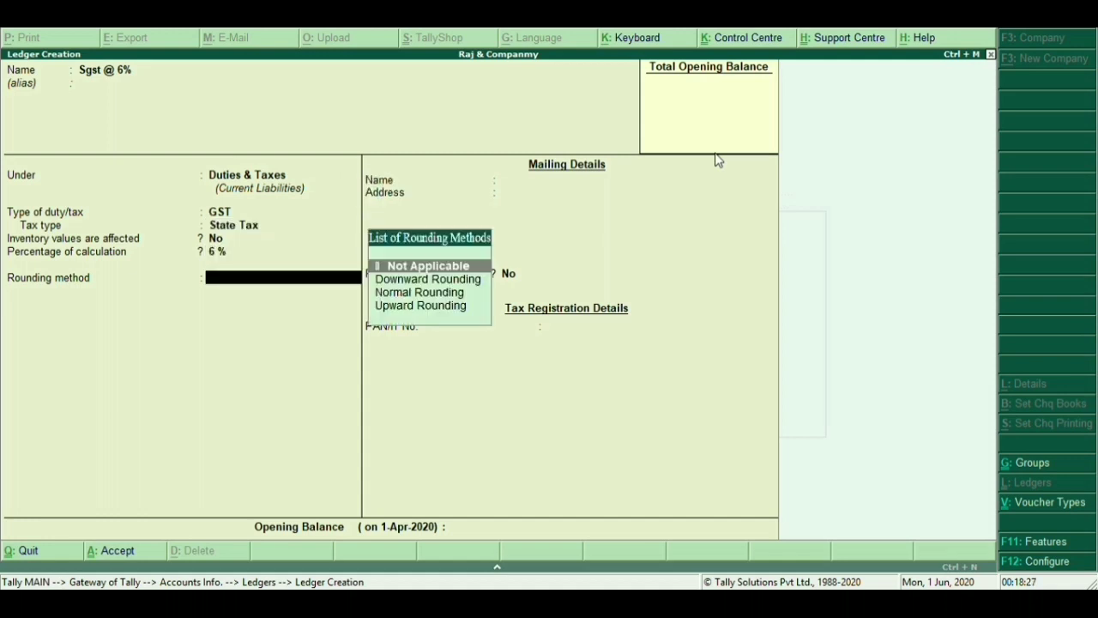
key(Down)
key(Down)
key(Return)
key(Return)
key(Return)
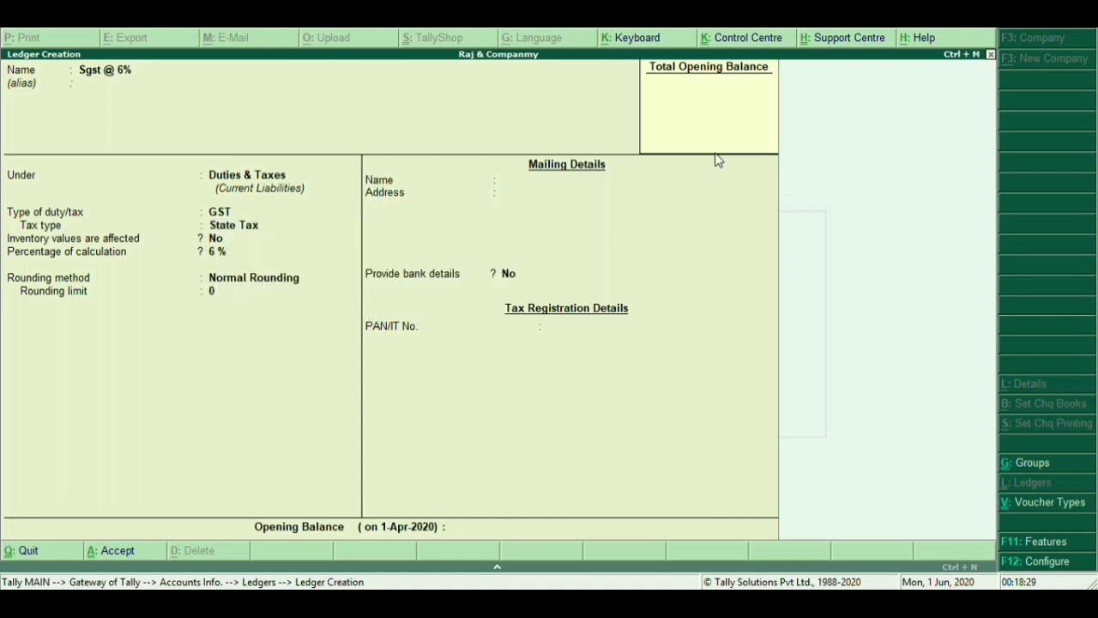
key(Return)
key(Return)
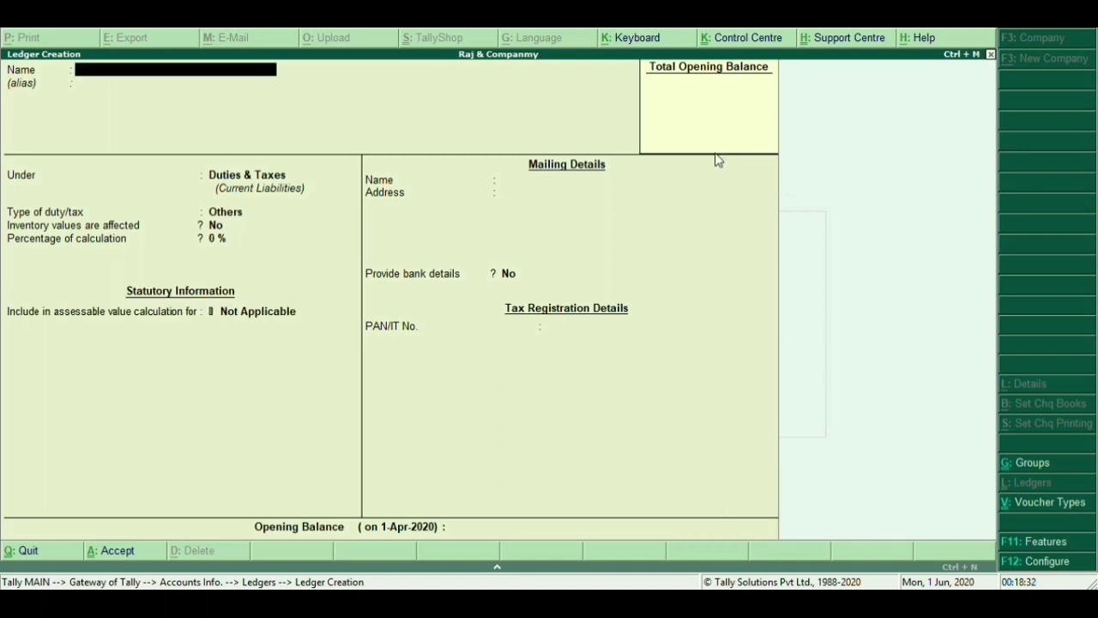
Save Igst @ 5% under Duties & Taxes as GST Integrated Tax at 5% with Normal Rounding
text(Igst @ 5%)
key(Return)
key(Return)
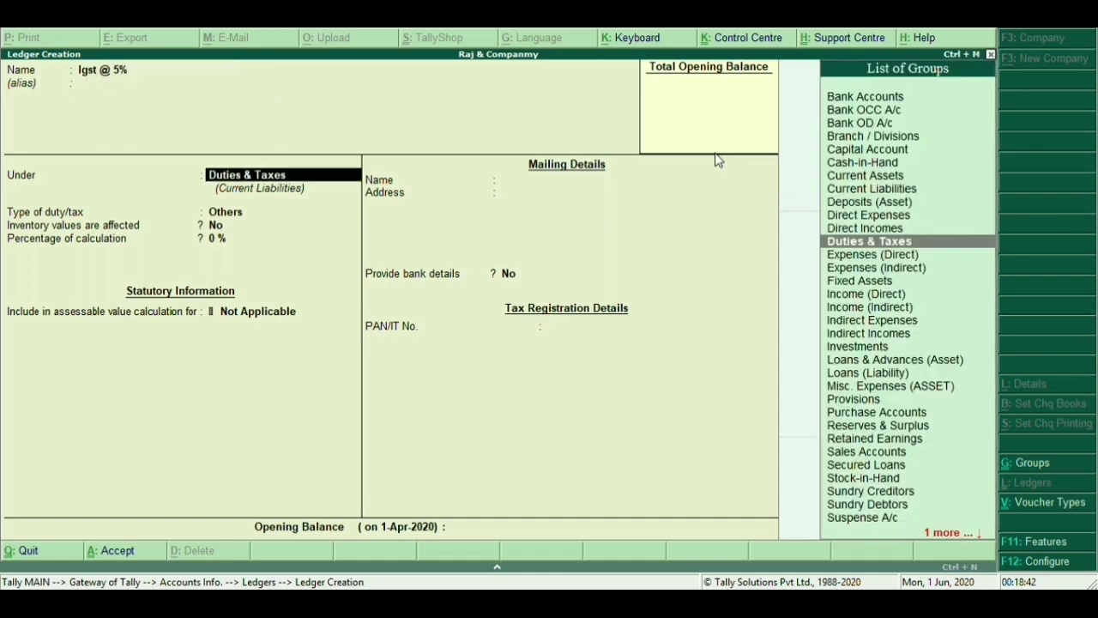
key(Return)
key(Up)
key(Return)
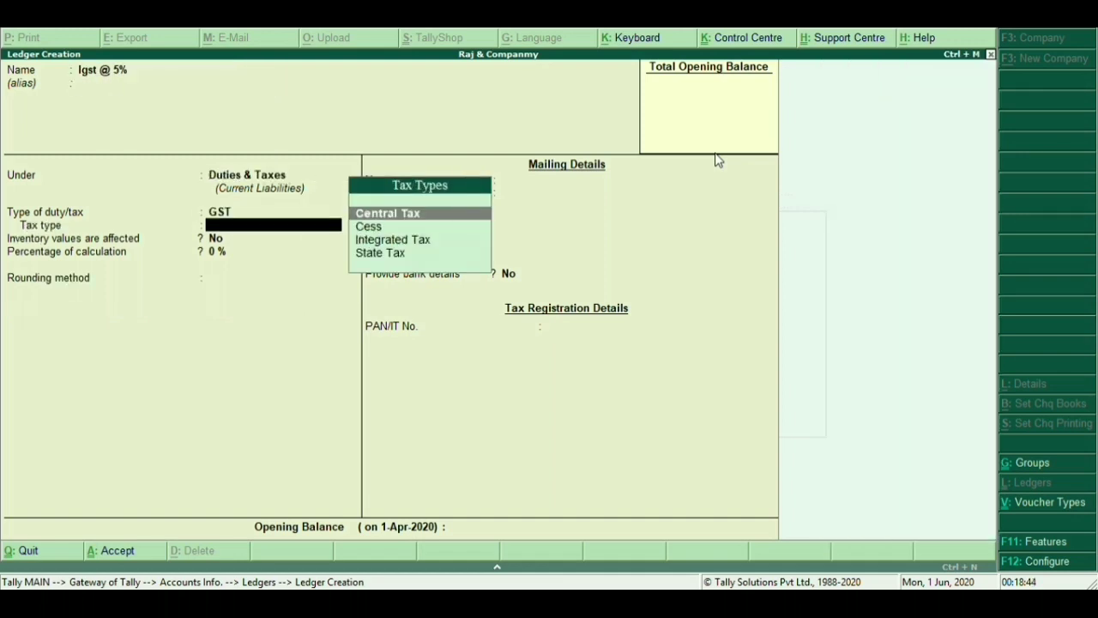
key(Down)
key(Down)
key(Return)
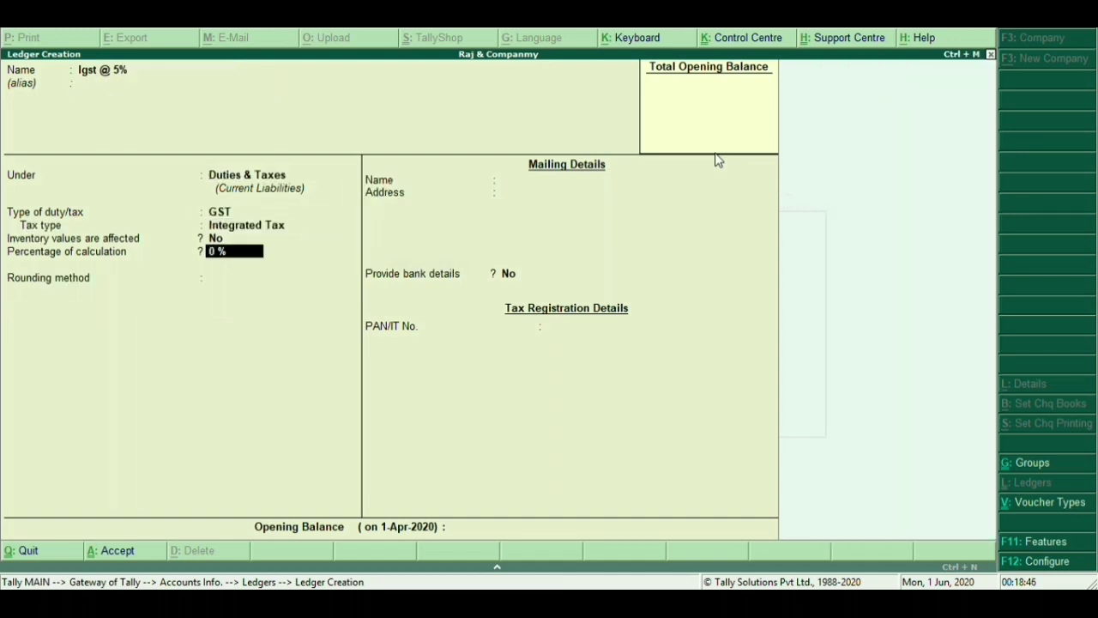
text(5)
key(Return)
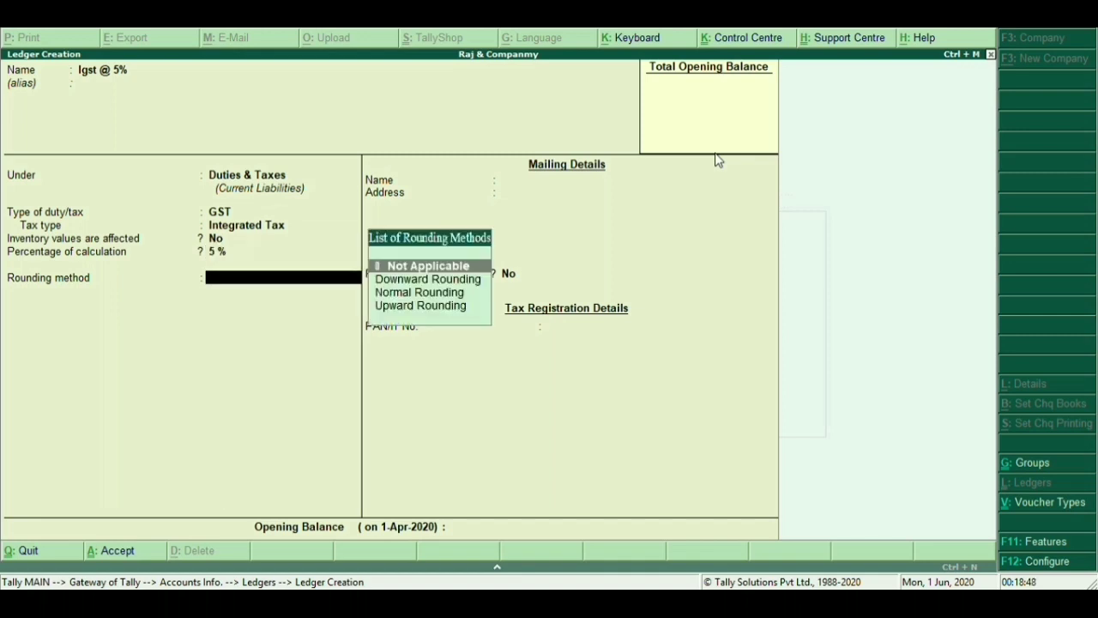
key(Down)
key(Down)
key(Return)
key(Return)
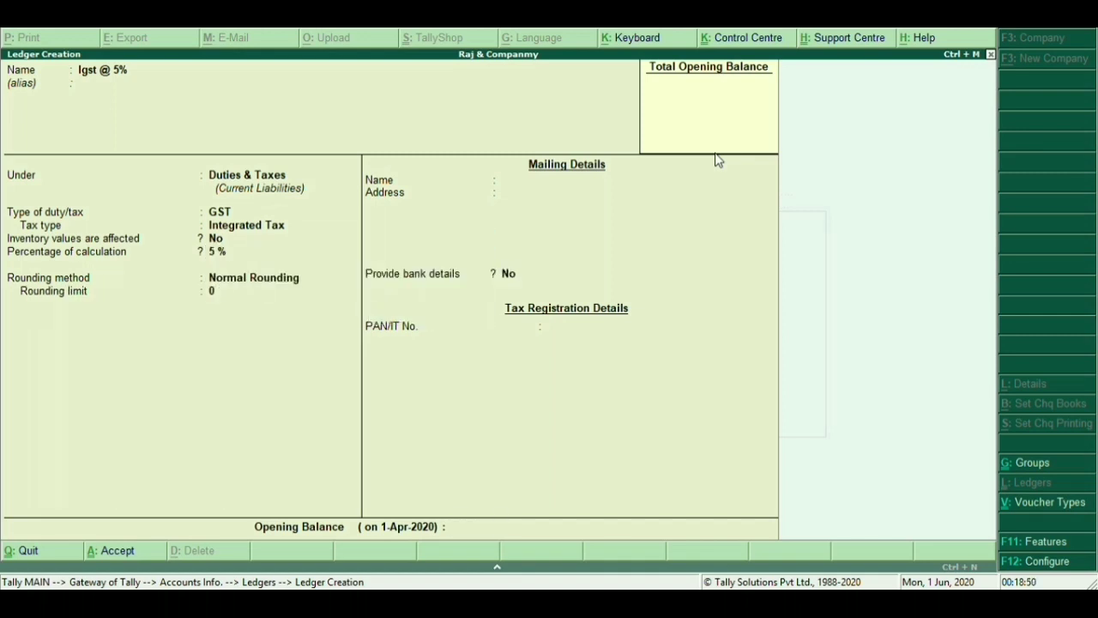
key(Return)
key(y)
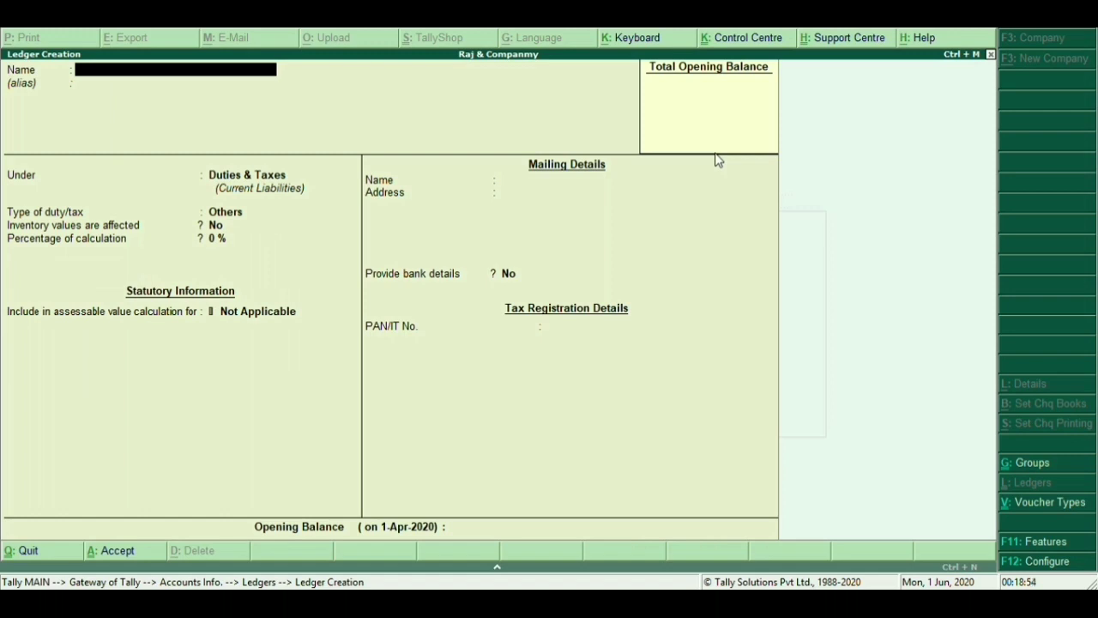
Name the ledger Cgst @ 2.5% under Duties & Taxes, with GST duty type and Central Tax
text(Cgst @ 2.5%)
key(Return)
key(Return)
key(Return)
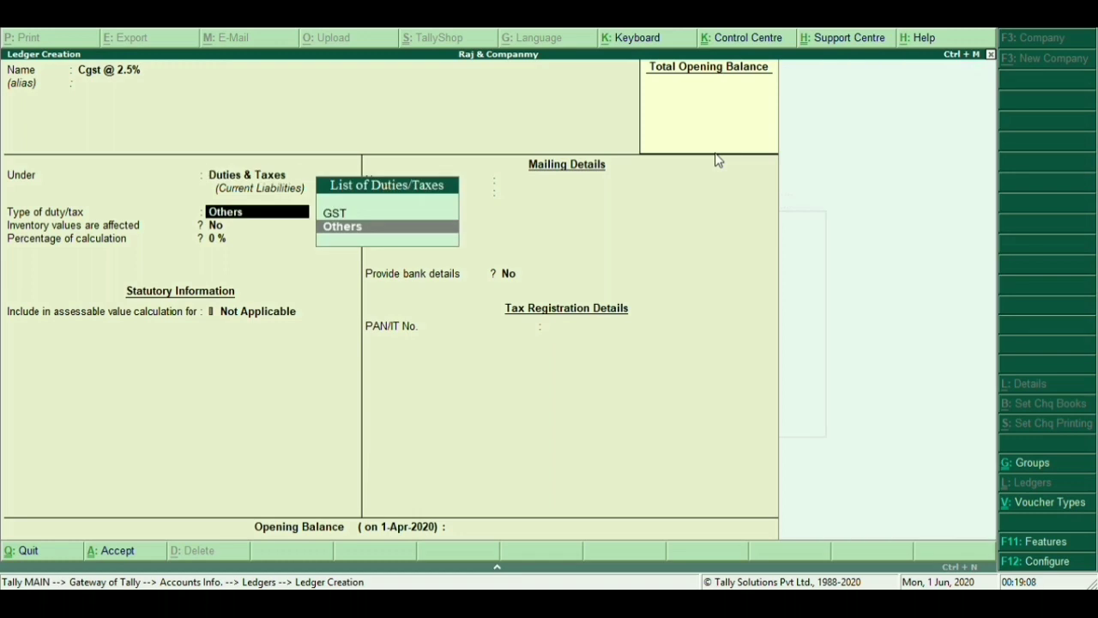
key(Up)
key(Return)
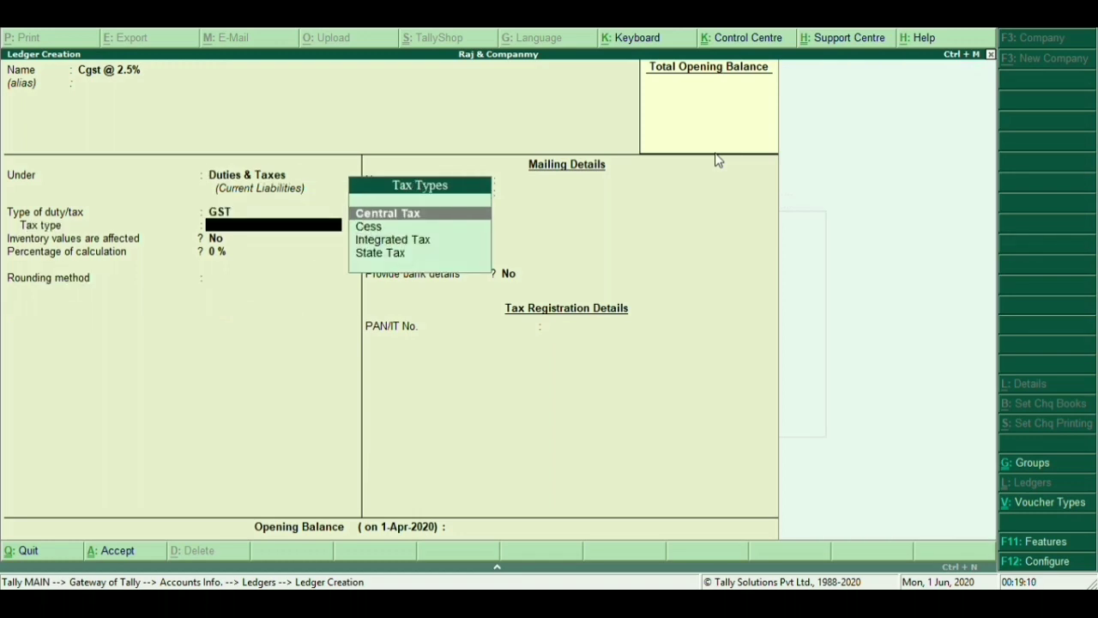
key(Return)
Give it a 2.50% rate with Normal Rounding, save it, and start naming Sgst @ 2.5%
text(2)
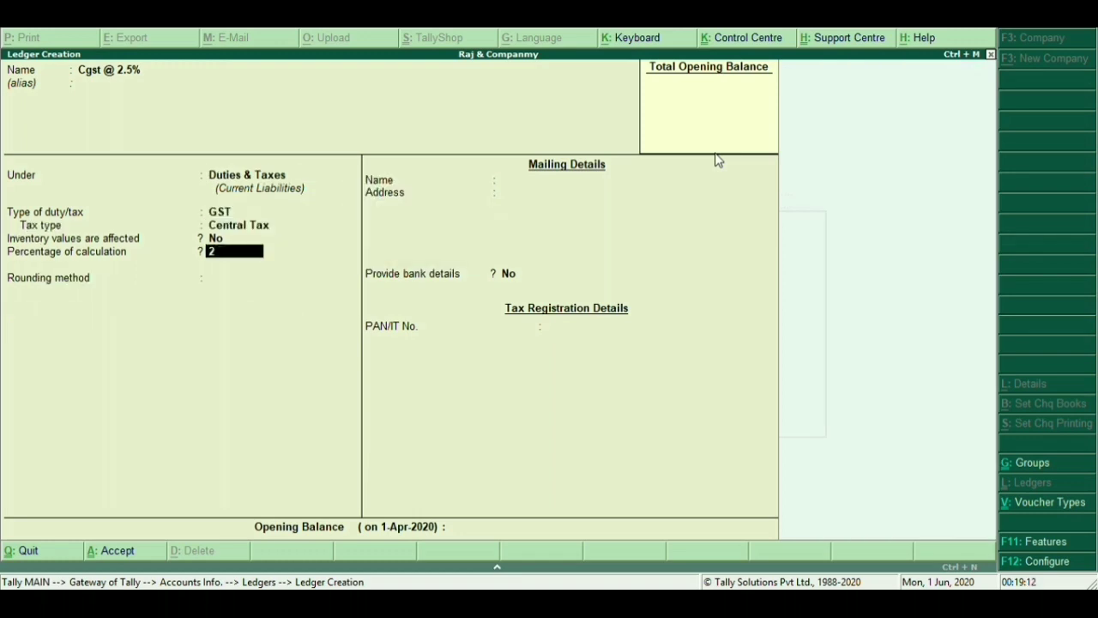
text(.5%)
key(Return)
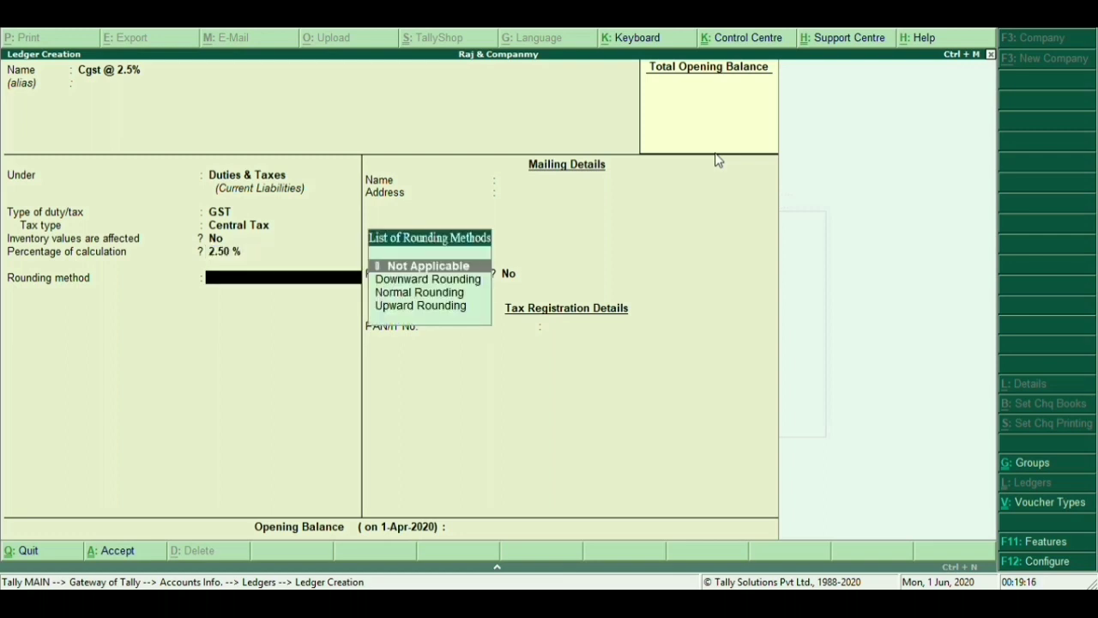
key(Down)
key(Down)
key(Return)
key(Return)
key(Return)
key(Return)
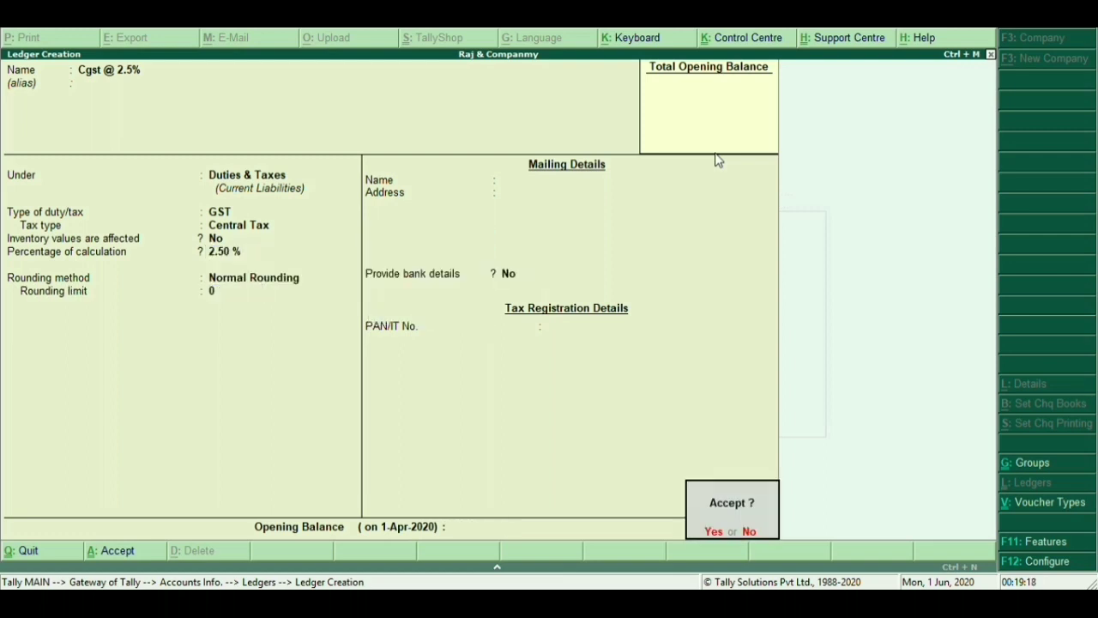
key(Return)
text(Sgst)
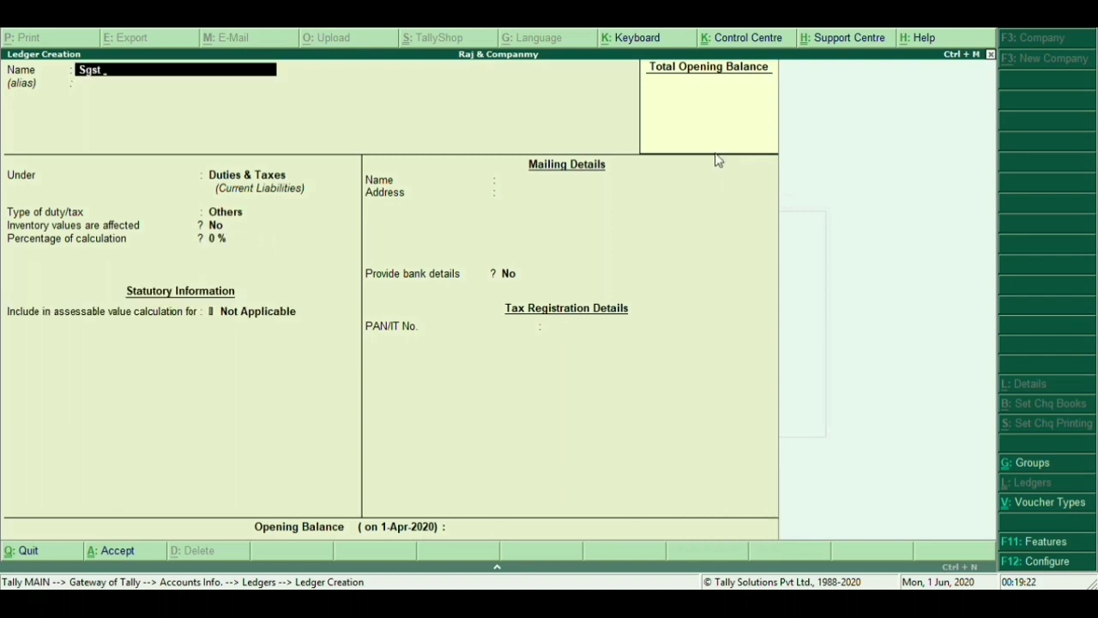
text( @ 2.5%)
Place the Sgst @ 2.5% ledger under Duties & Taxes as GST State Tax
key(Return)
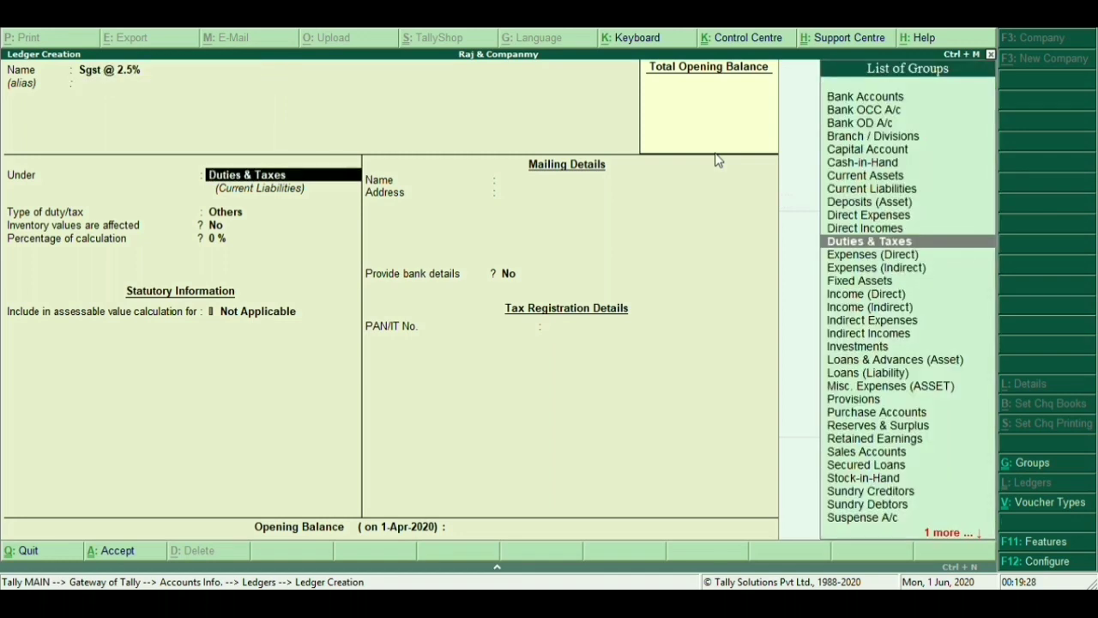
key(Return)
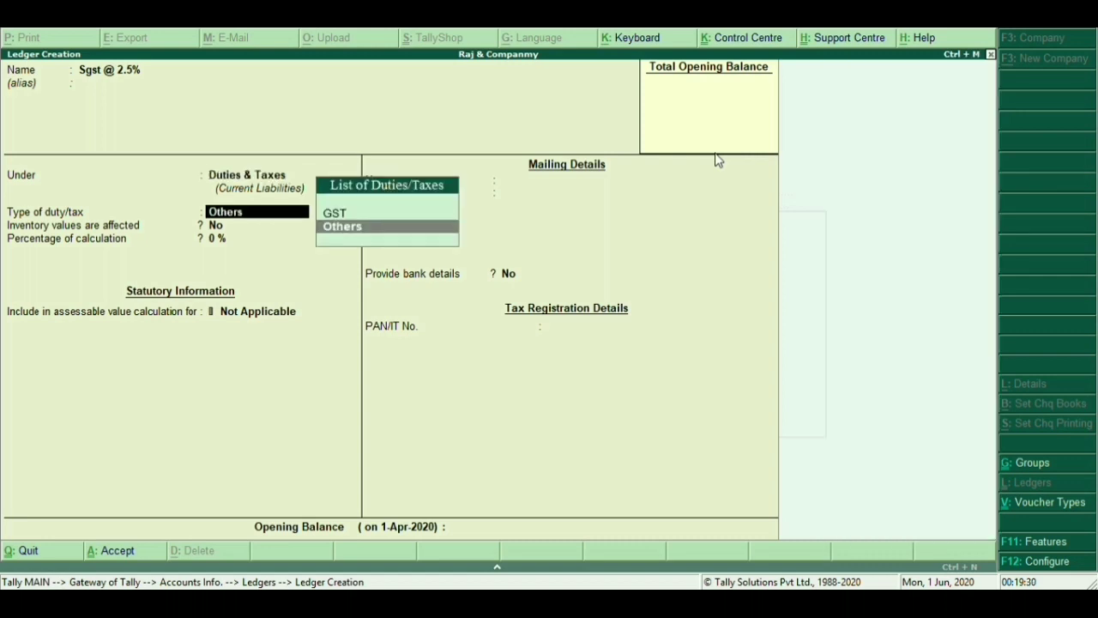
key(Up)
key(Return)
key(Down)
key(Down)
key(Down)
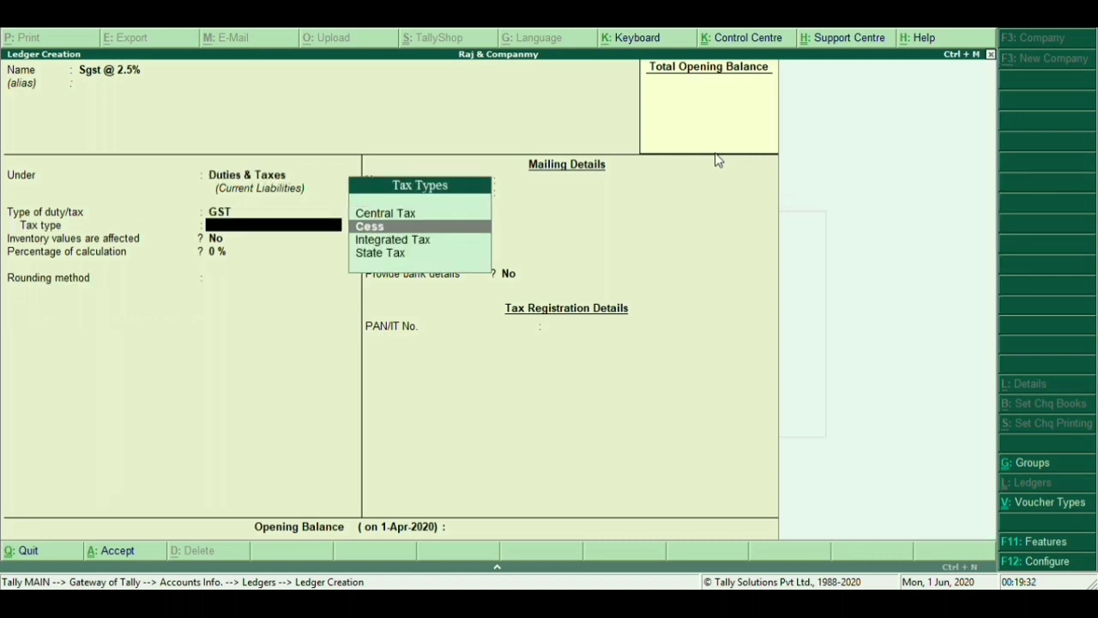
key(Return)
Set a 2.50% rate with Normal Rounding, save the ledger, and quit ledger creation
text(2)
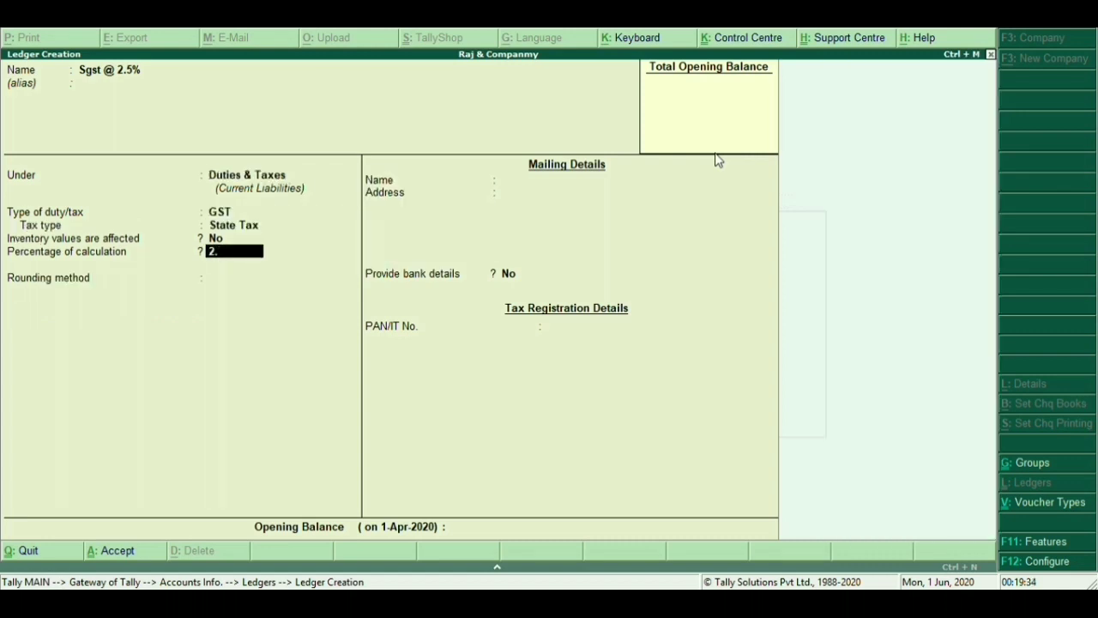
text(.5)
key(Return)
key(Down)
key(Down)
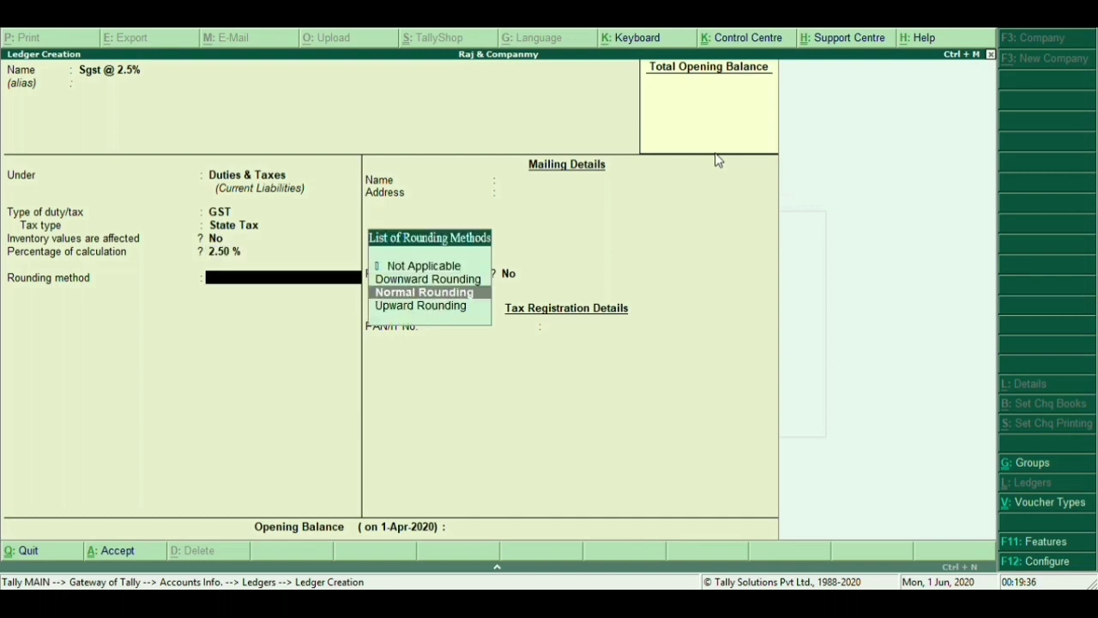
key(Return)
key(Return)
key(Return)
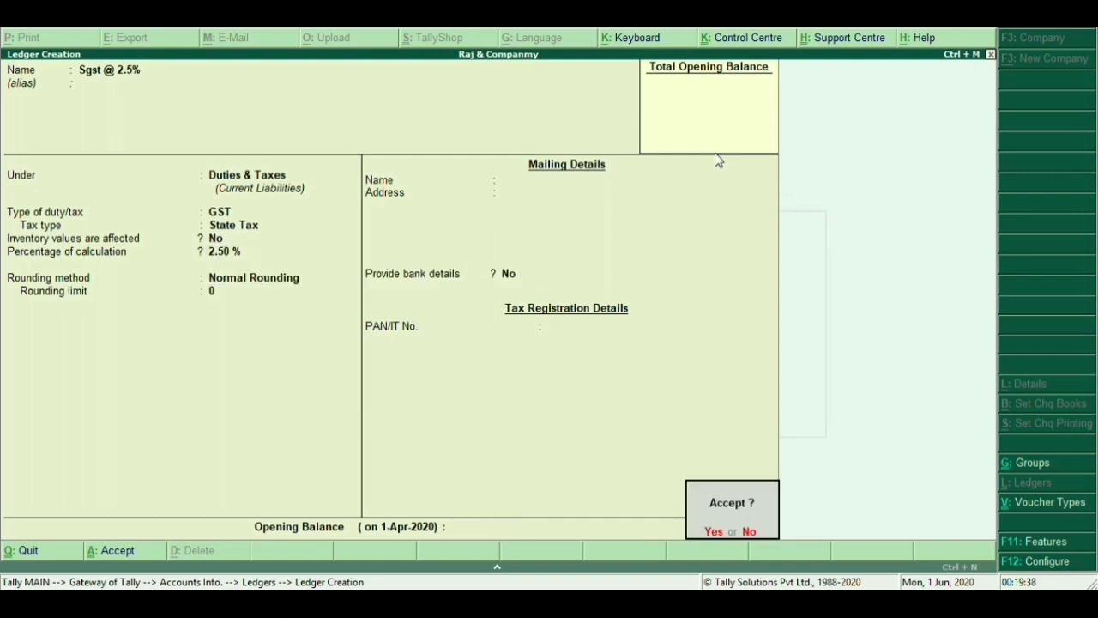
key(Return)
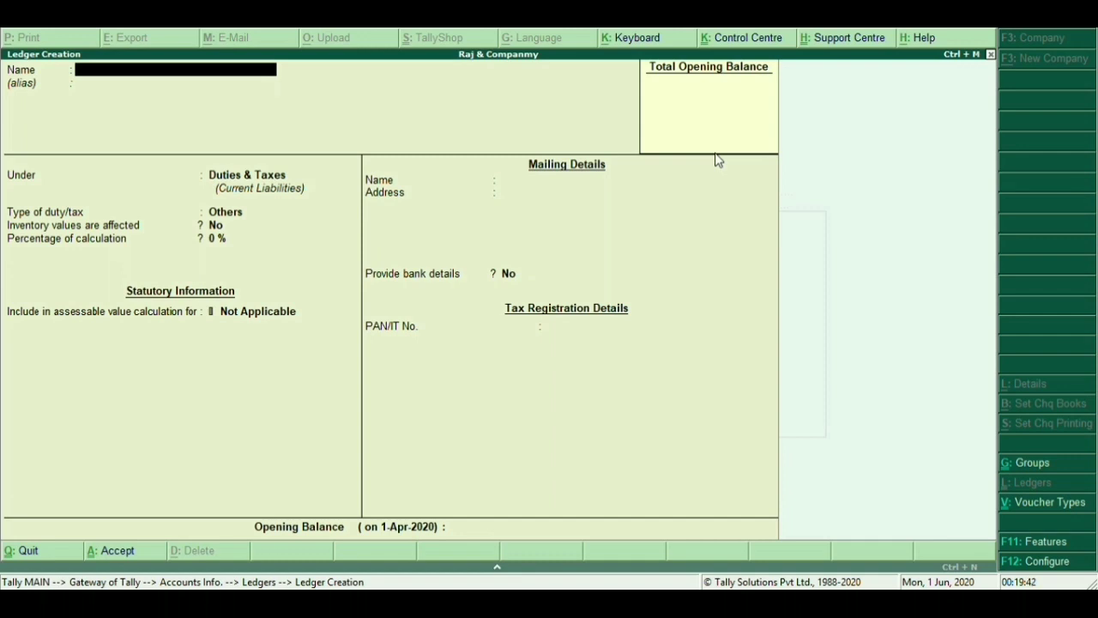
key(Escape)
key(Return)
Return to Gateway of Tally and begin creating a single stock group under Inventory Info
key(Escape)
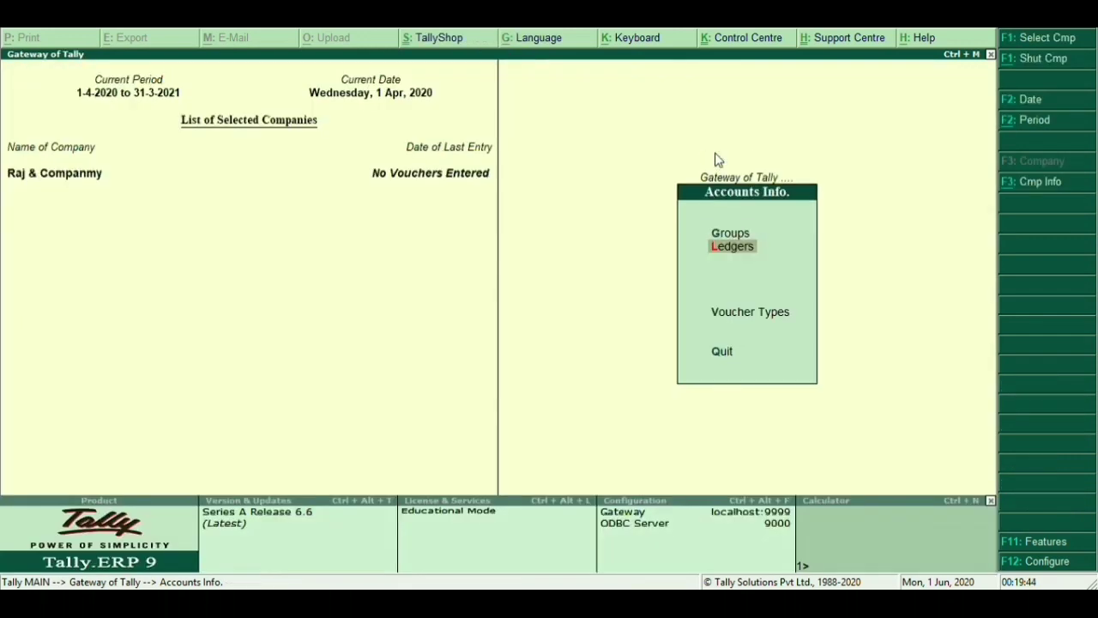
key(Escape)
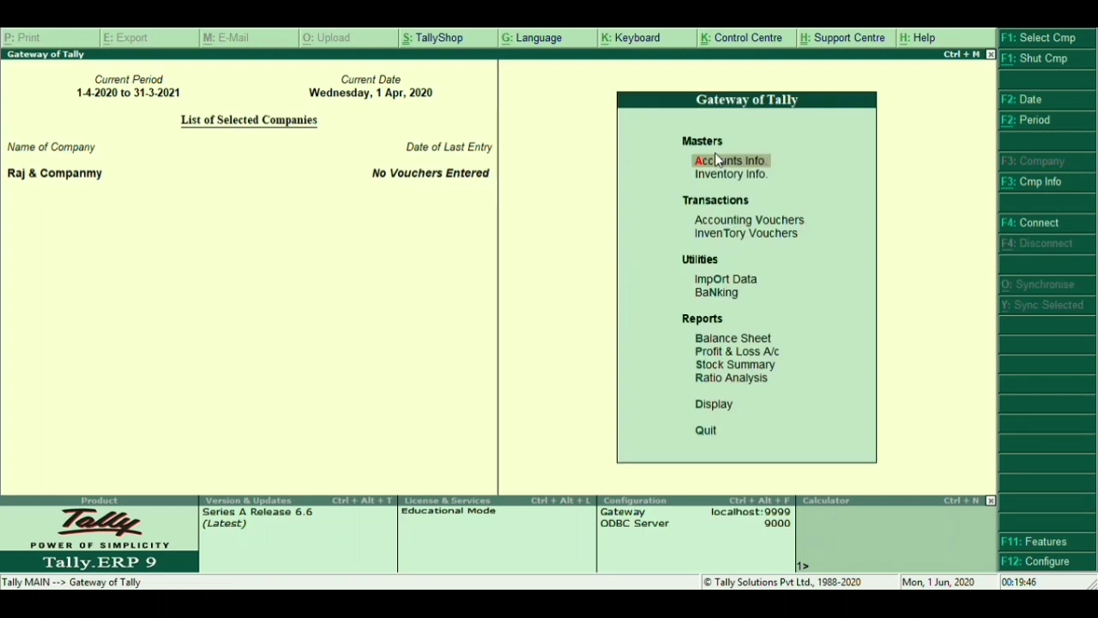
key(Down)
key(Return)
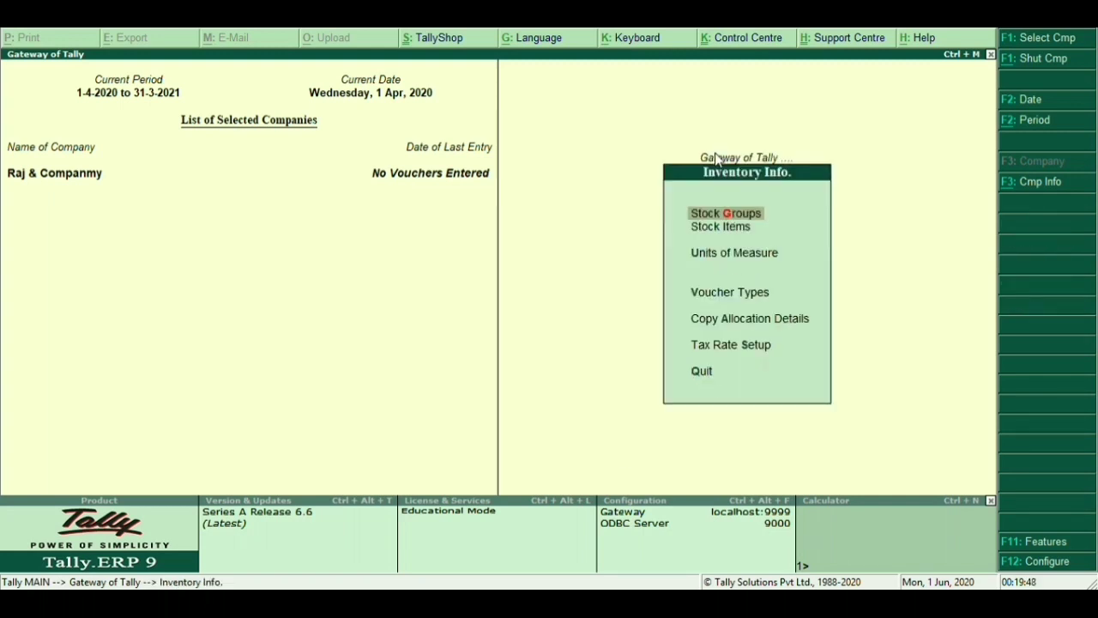
key(Return)
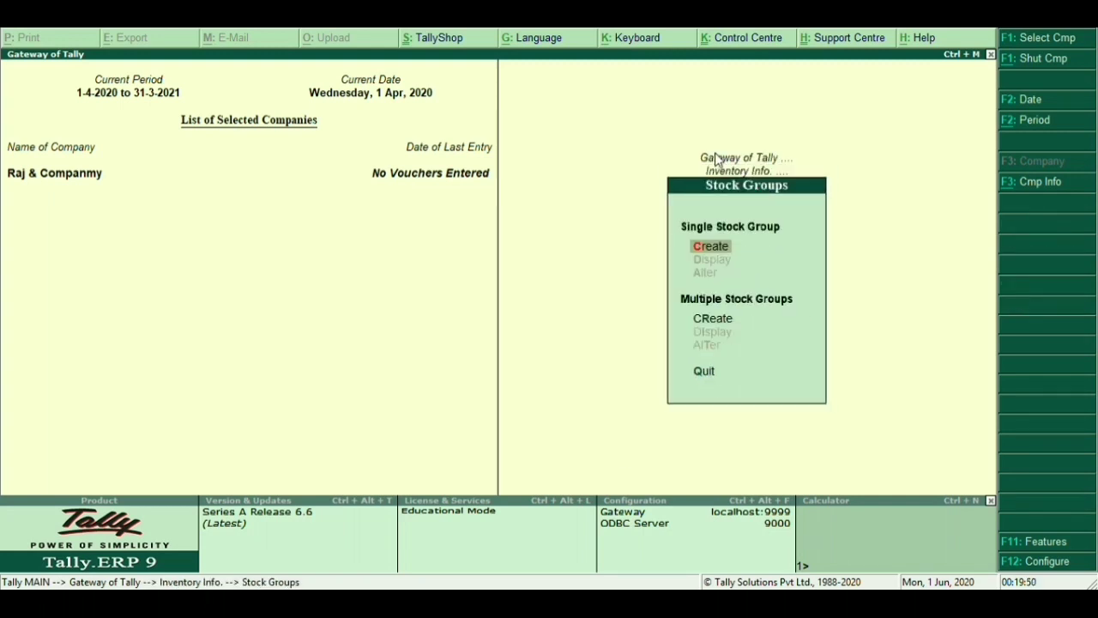
key(Return)
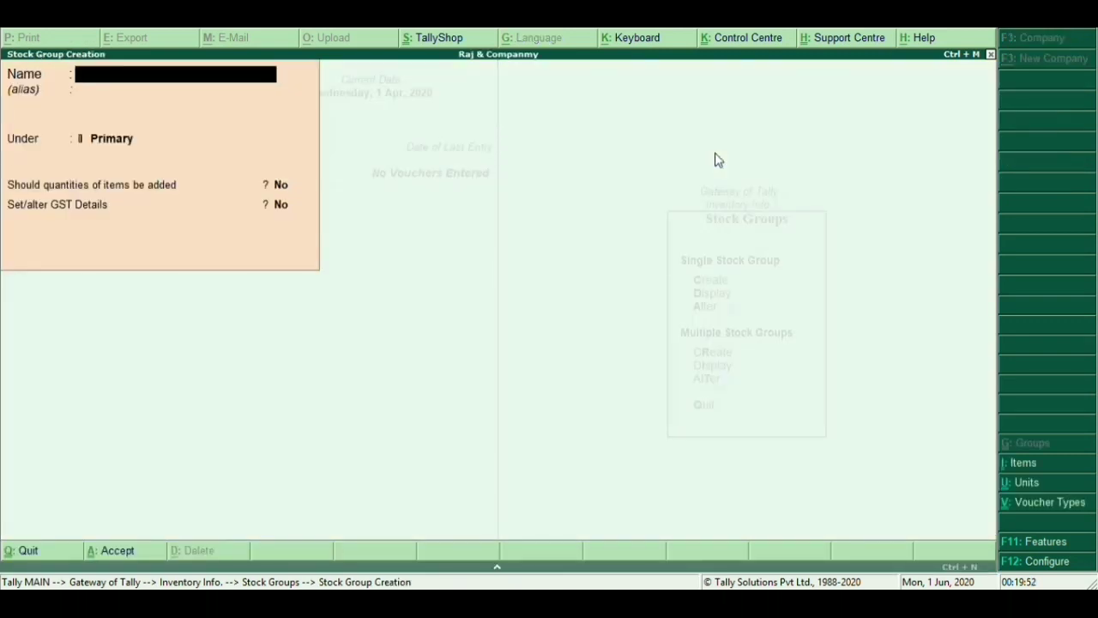
Create the Cement stock group under Primary with item quantities added up
text(Cement)
key(Return)
key(Return)
key(Return)
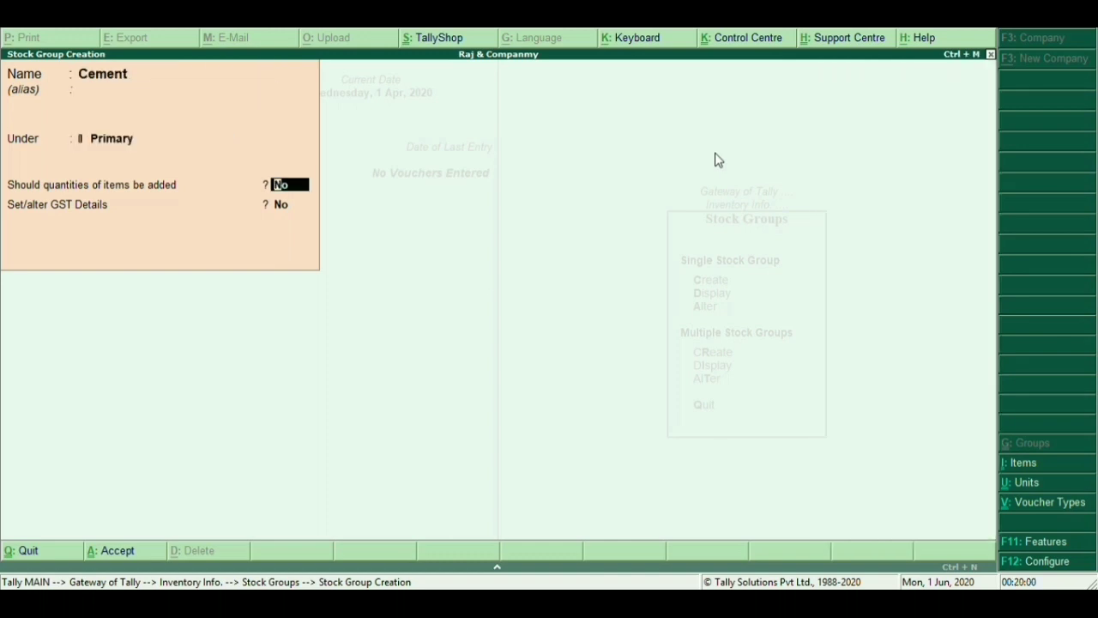
text(y)
key(Return)
key(Return)
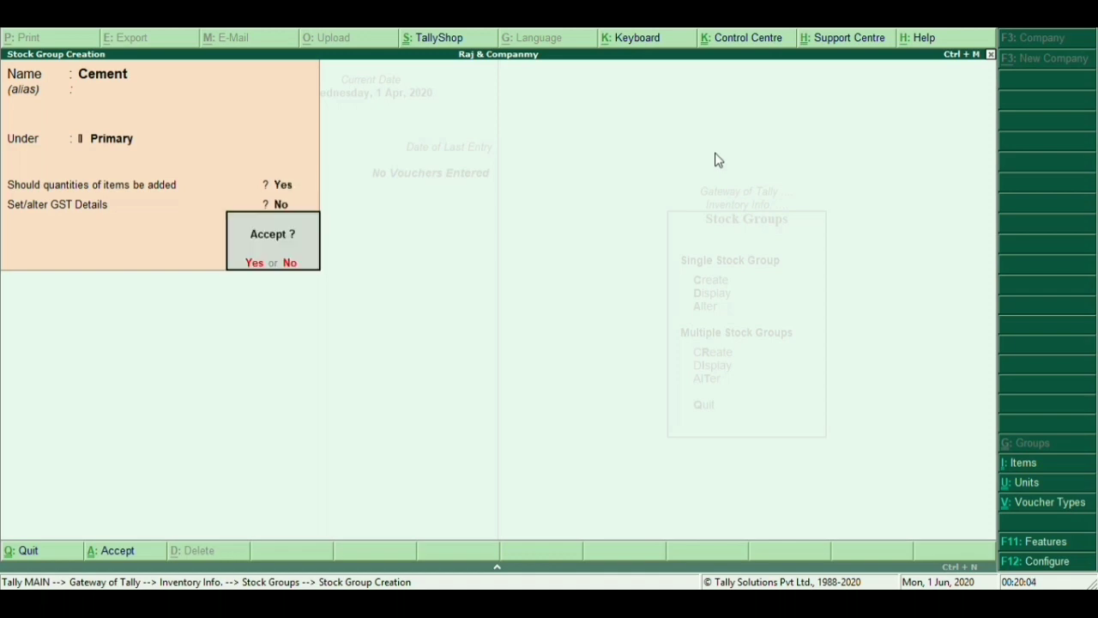
key(Return)
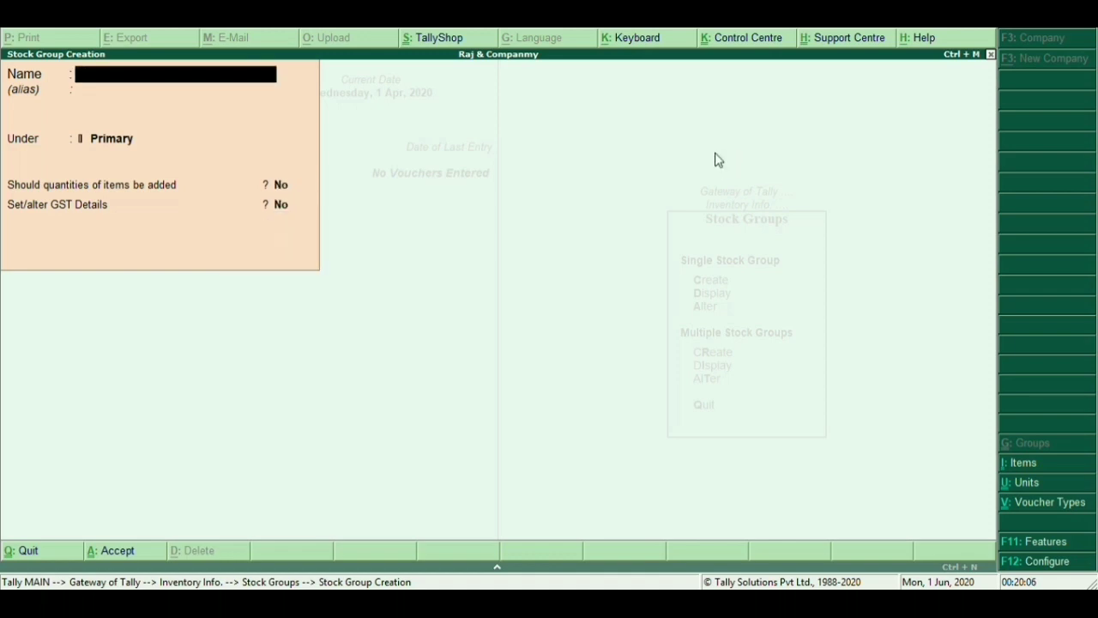
Save the Rod stock group under Primary with item quantities added up
text(Rod)
key(Return)
key(Return)
key(Return)
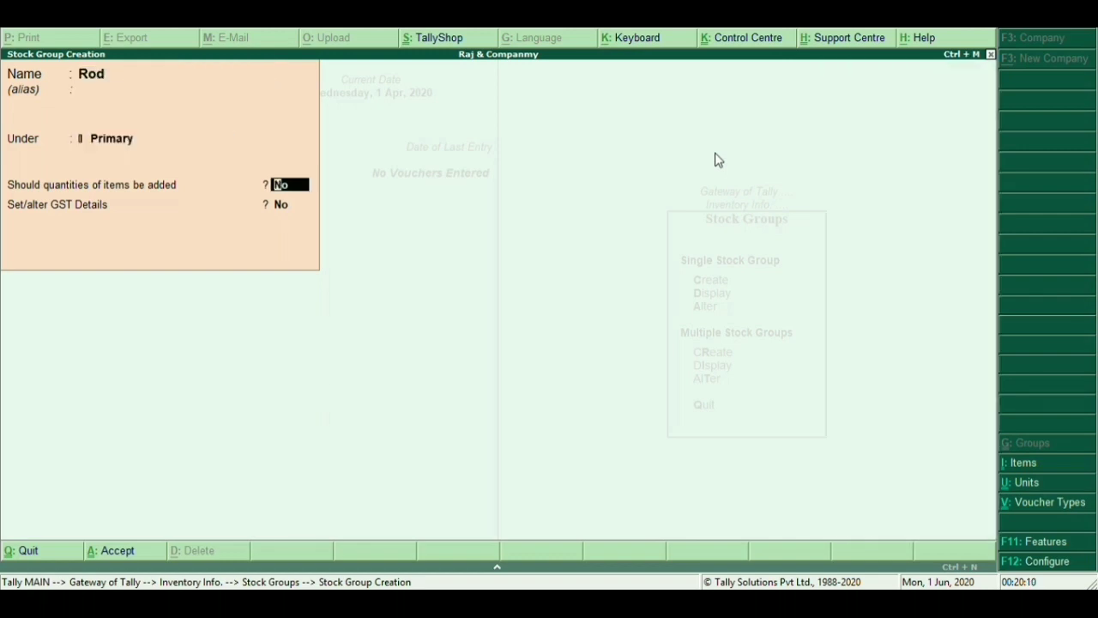
key(BackSpace)
key(Return)
text(y)
key(Return)
key(Return)
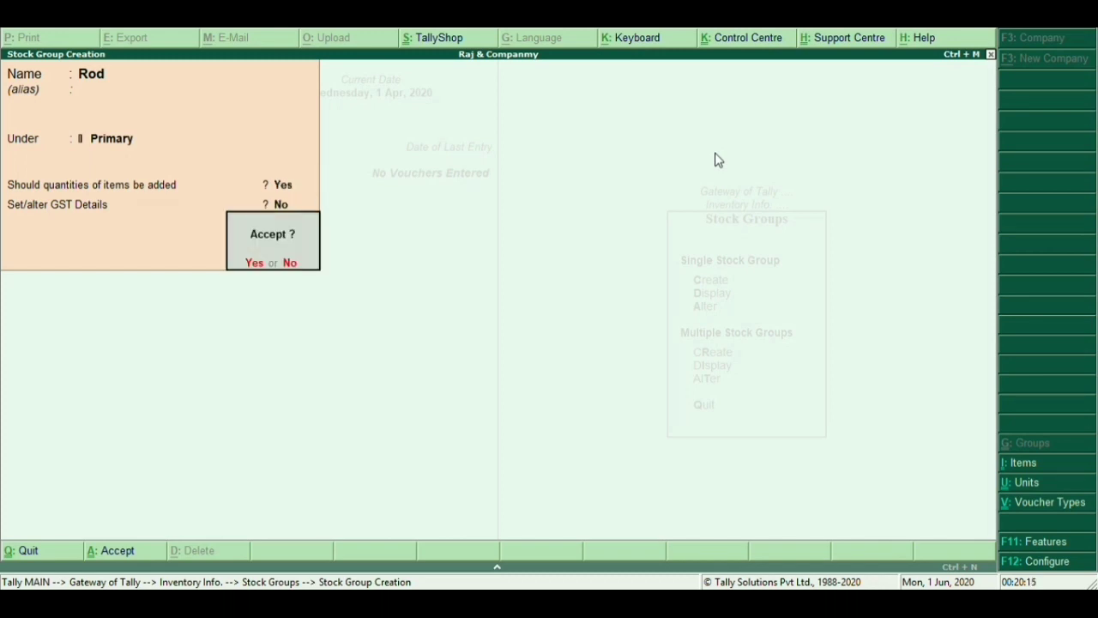
key(Return)
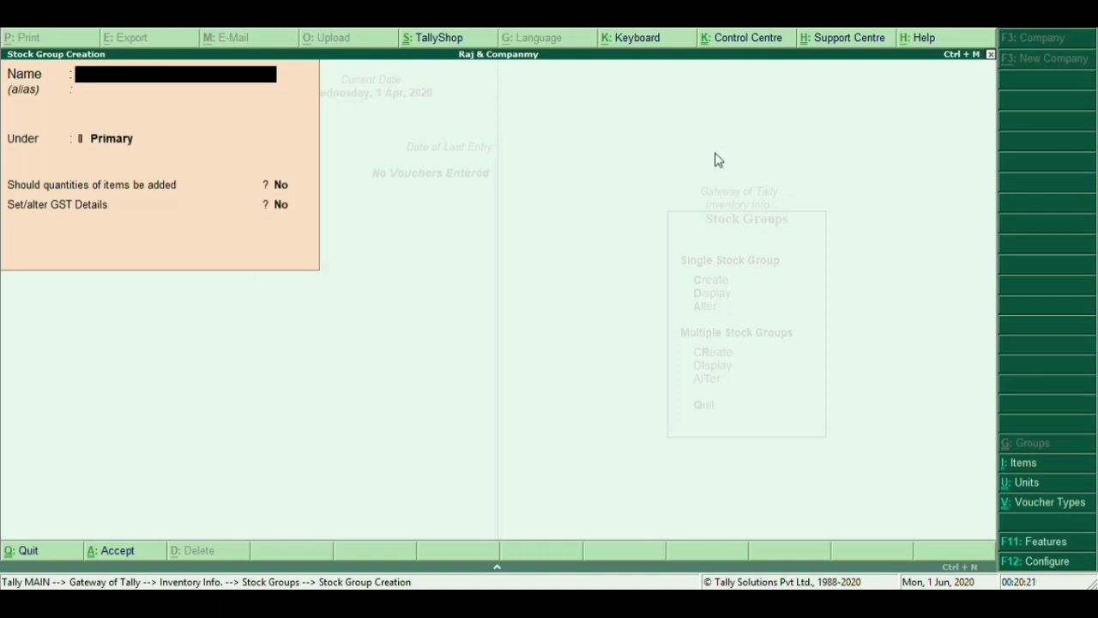
Save the Chips stock group under Primary with item quantities added up
text(Chips)
key(Return)
key(Return)
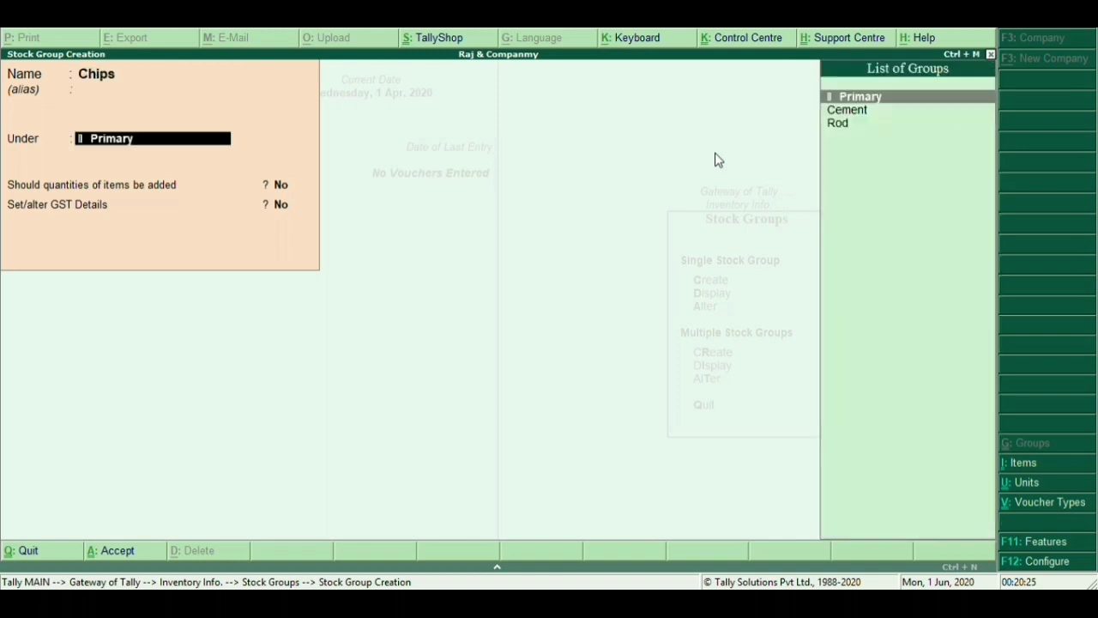
key(Return)
text(y)
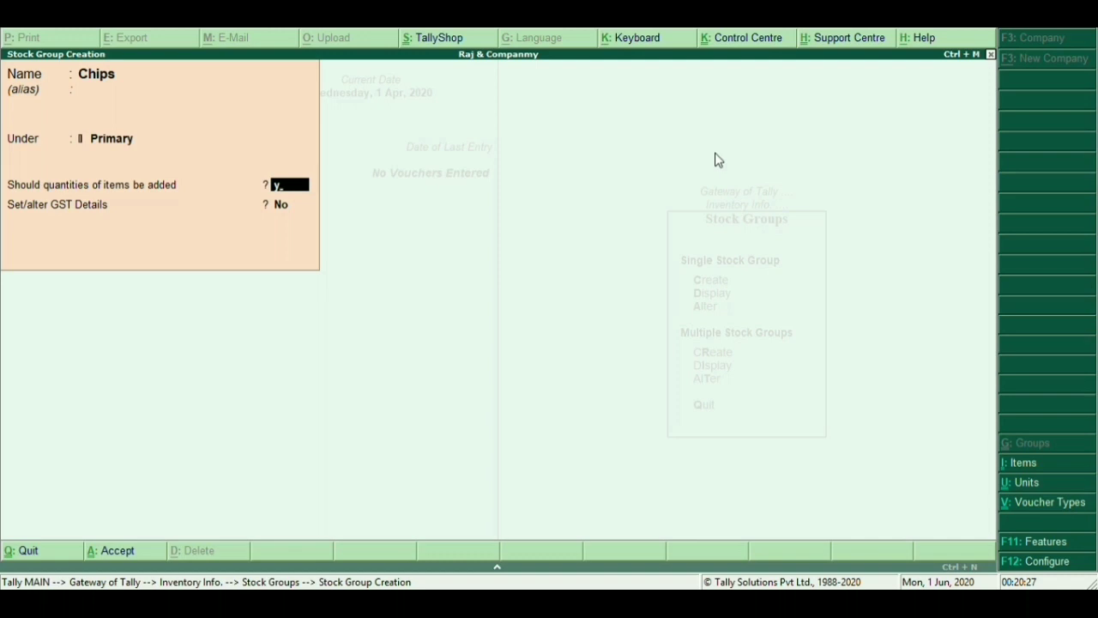
key(Return)
key(Return)
key(Return)
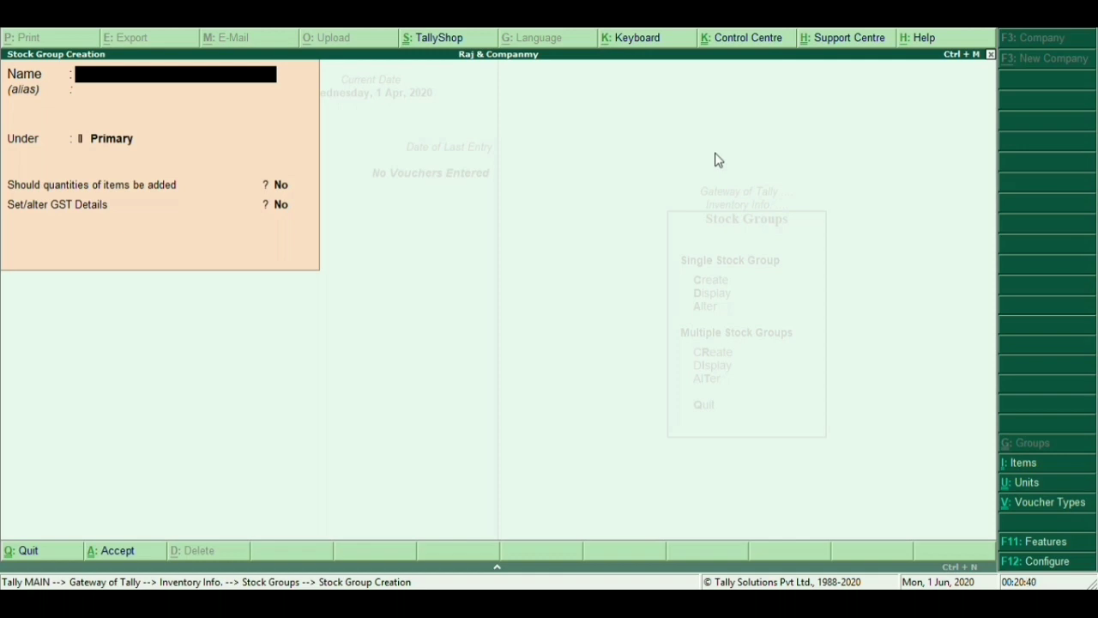
text(Tiles)
key(Return)
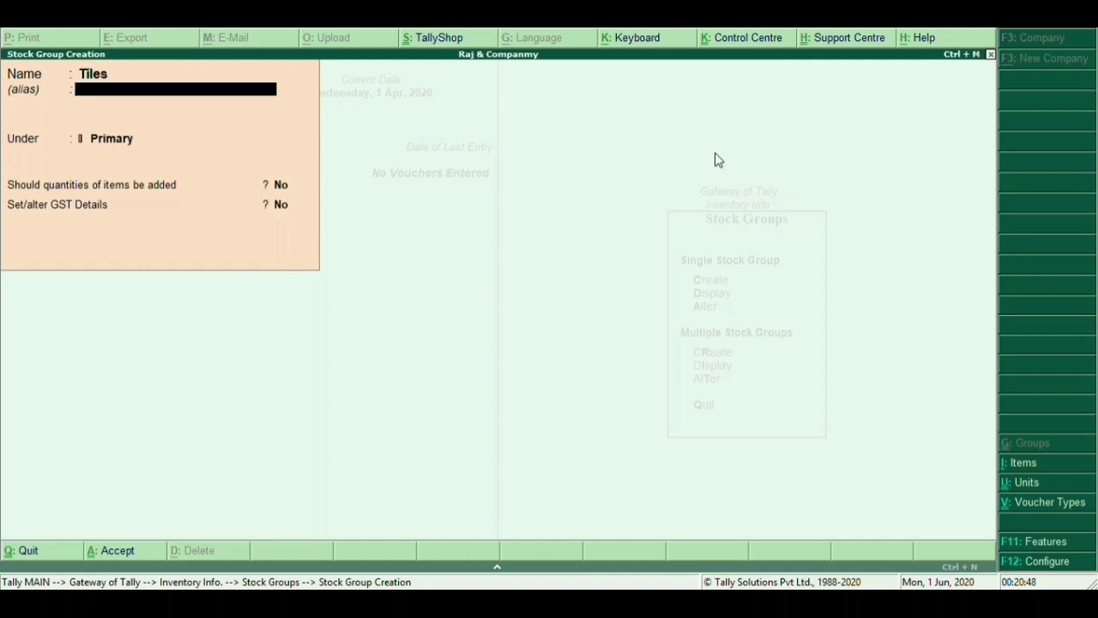
key(BackSpace)
text(M)
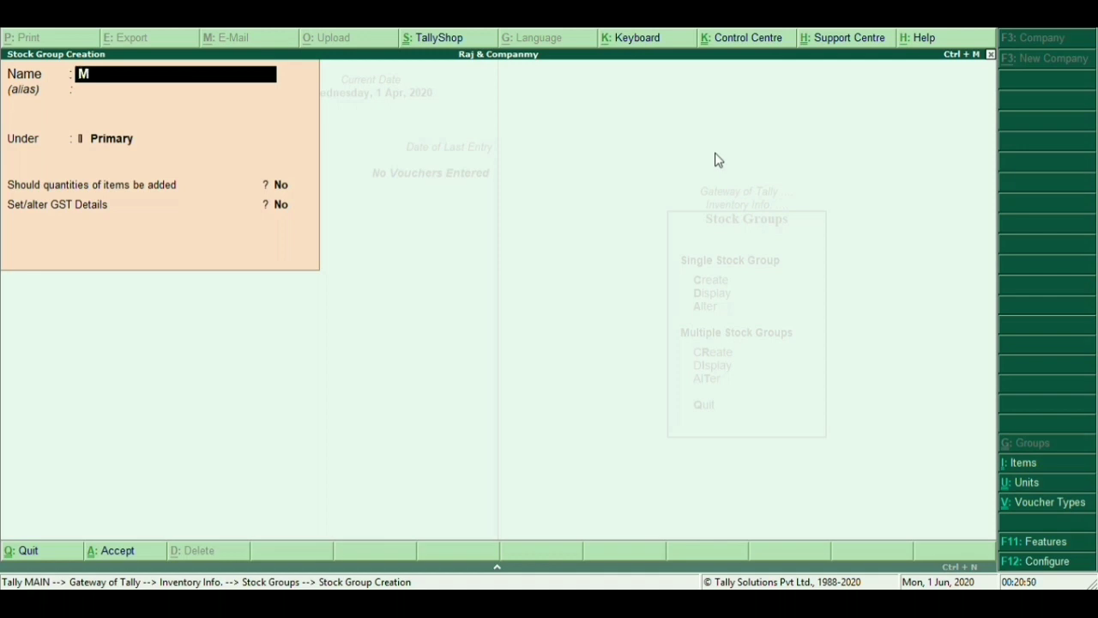
text(ar)
key(BackSpace)
key(BackSpace)
key(BackSpace)
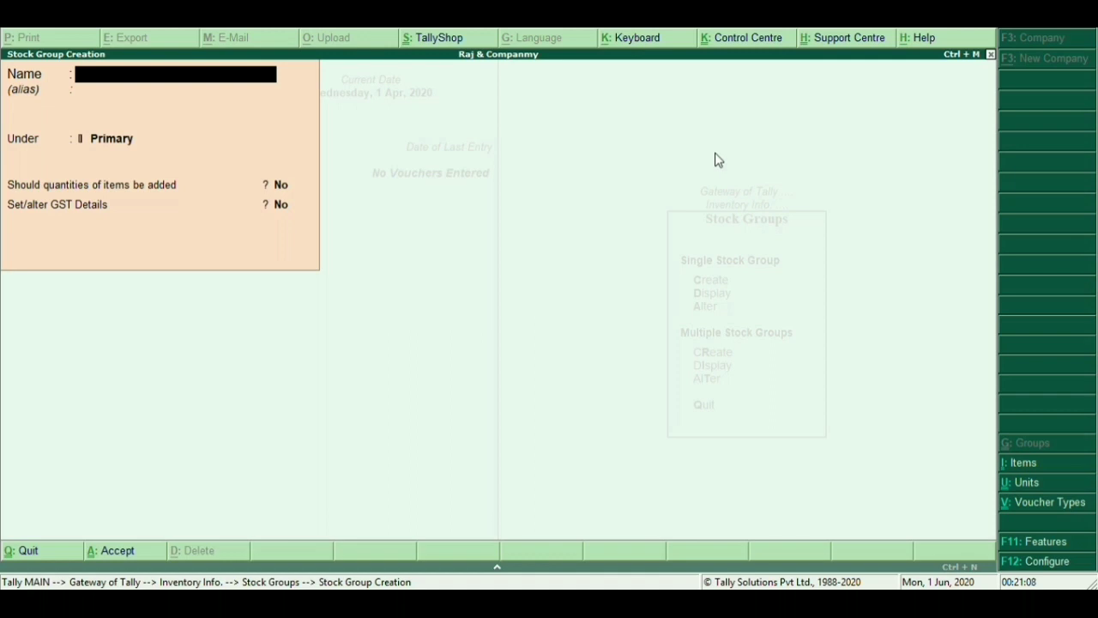
Save the Sheet stock group under Primary with item quantities added up, then exit group creation
text(Sheet)
key(Return)
key(Return)
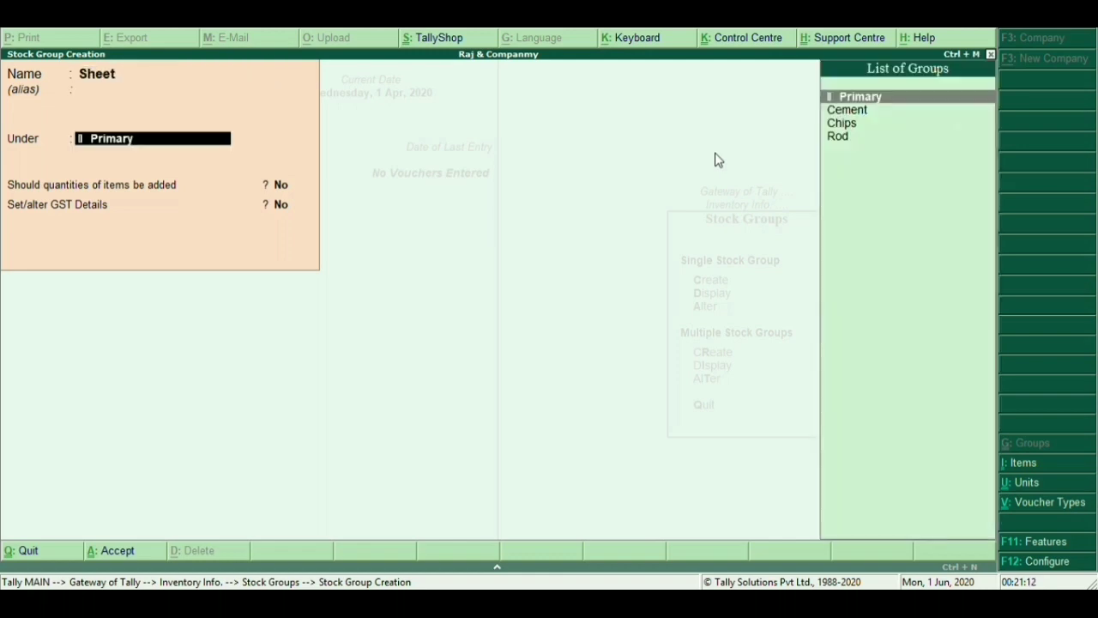
key(Return)
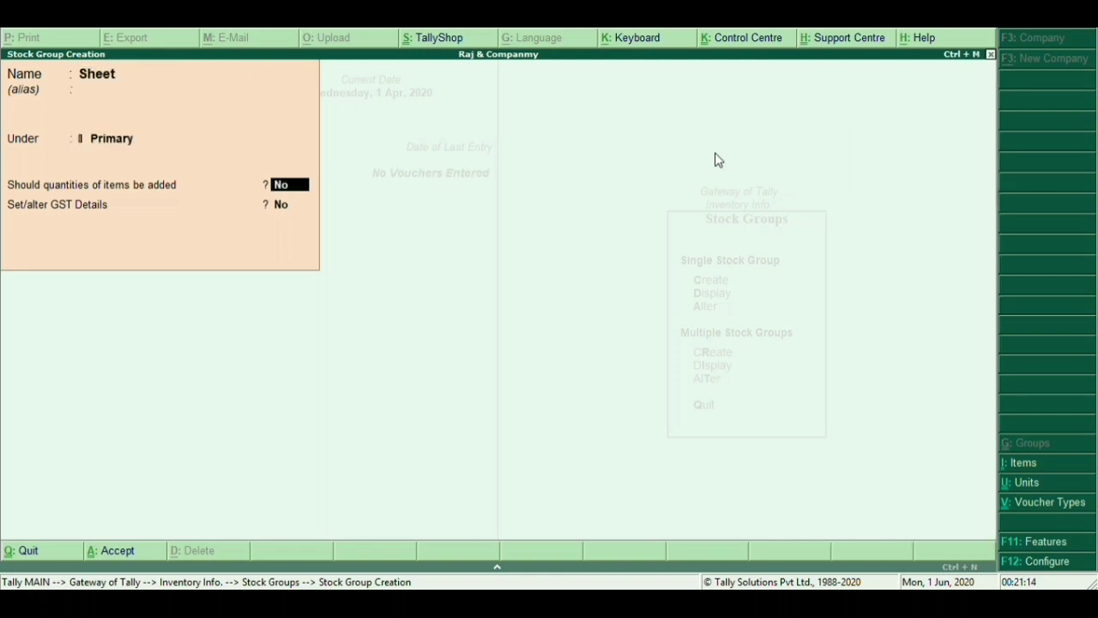
key(y)
key(Return)
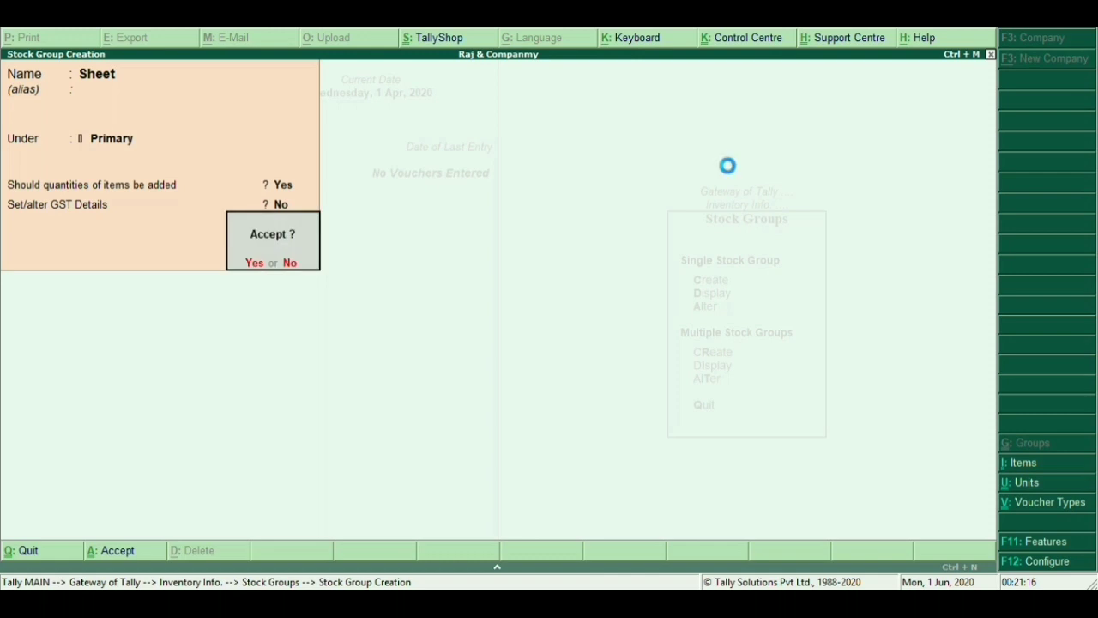
key(Return)
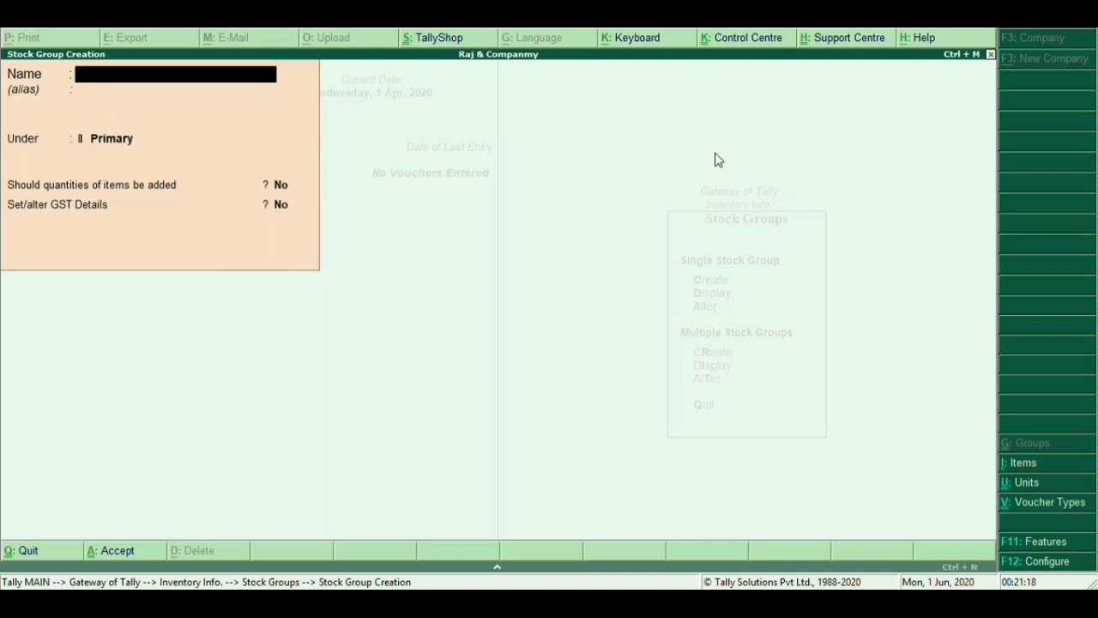
key(Escape)
key(Return)
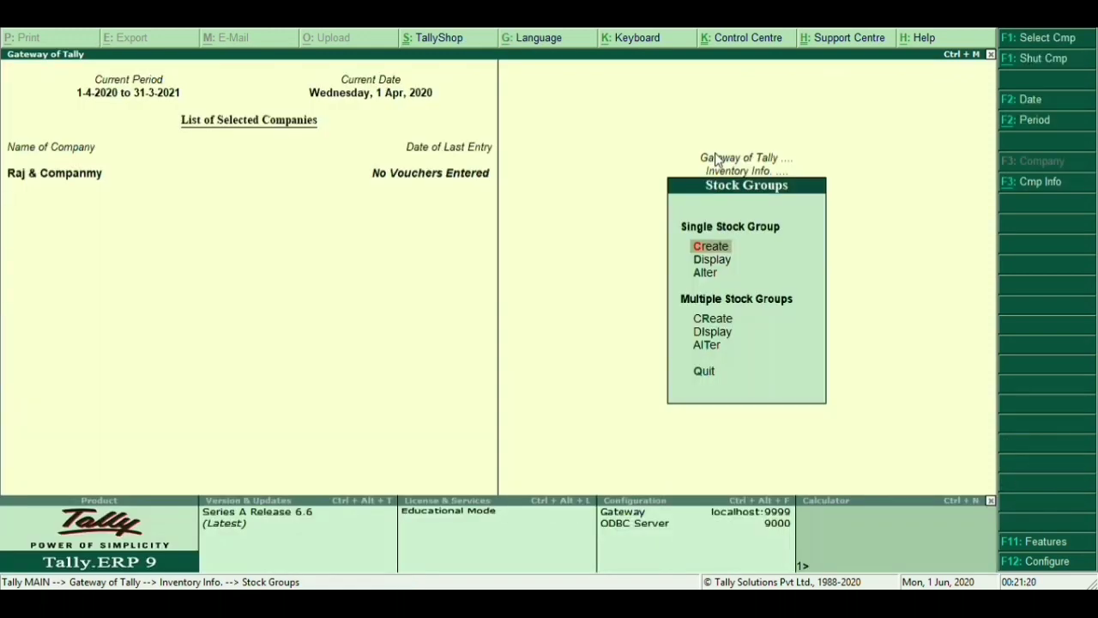
Open Units of Measure creation from the Inventory Info menu
key(Escape)
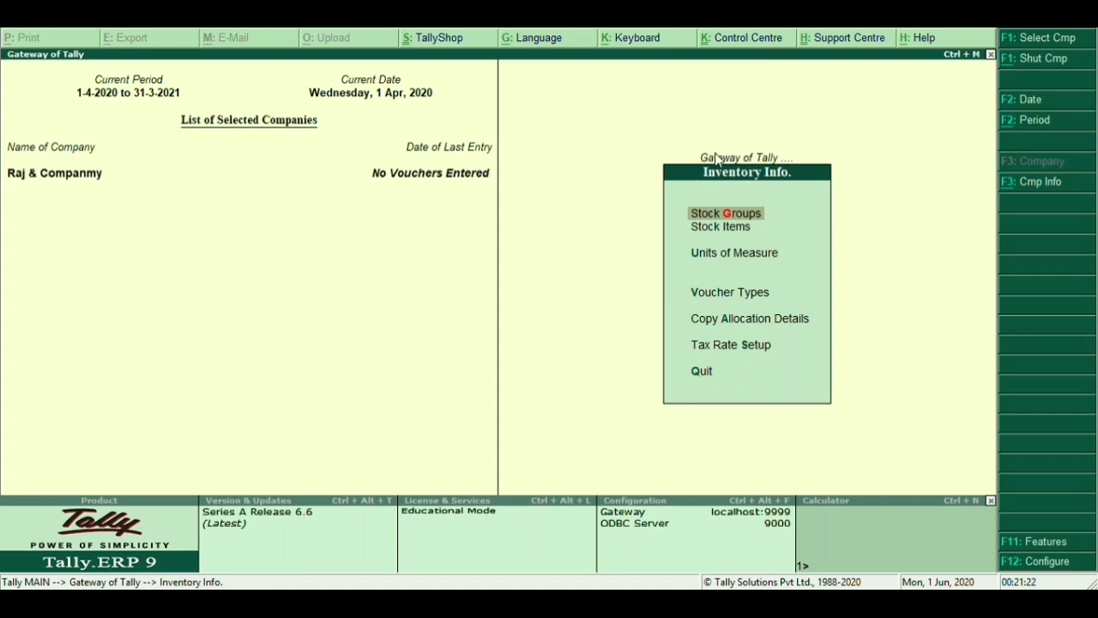
key(Down)
key(Down)
key(Return)
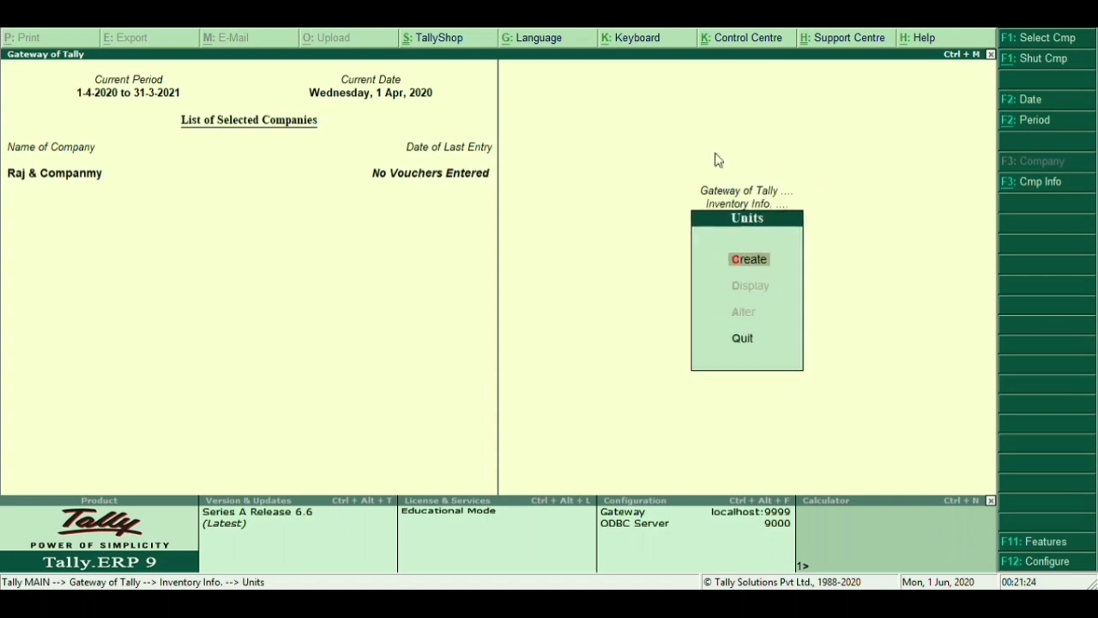
key(Return)
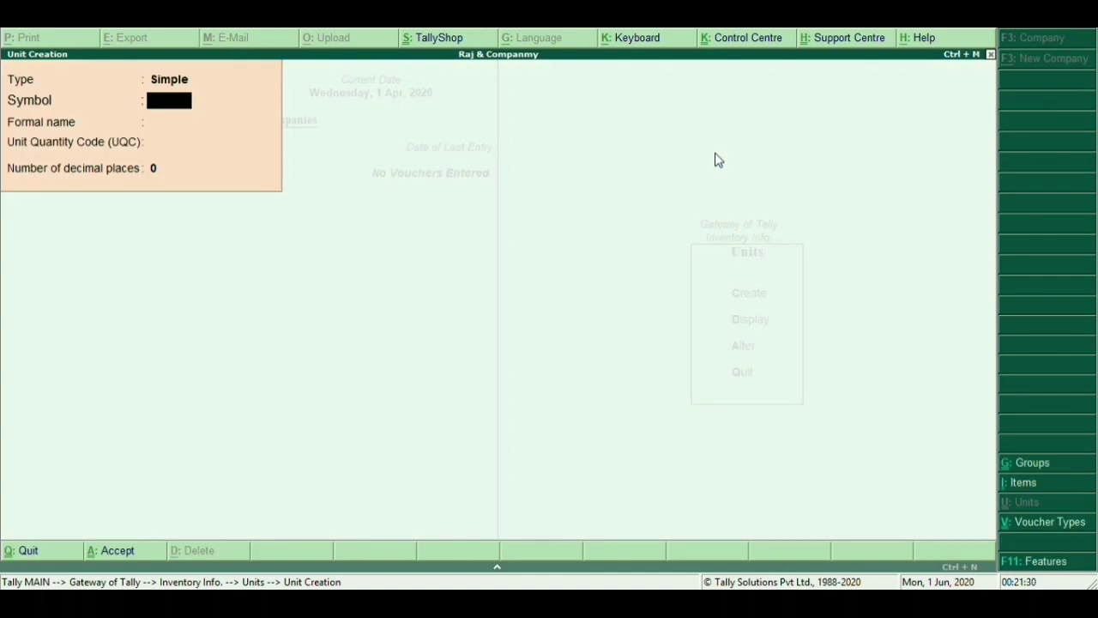
Save the simple unit bag with formal name Per Bag, UQC BAG-BAGS, 2 decimal places
text(bag)
key(Return)
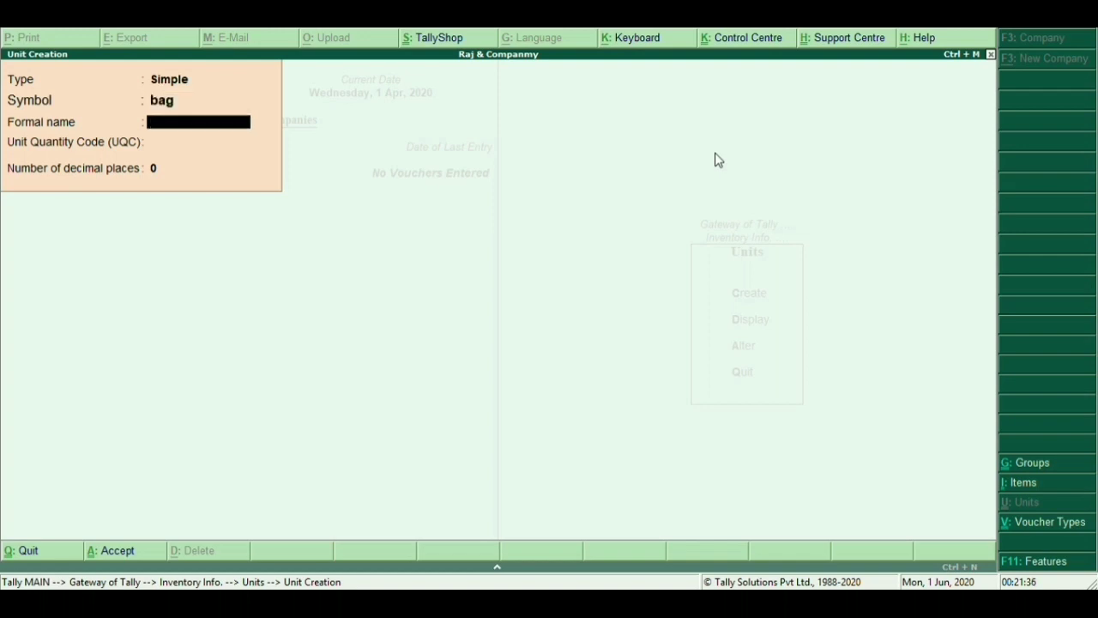
text(Per Bag)
key(Return)
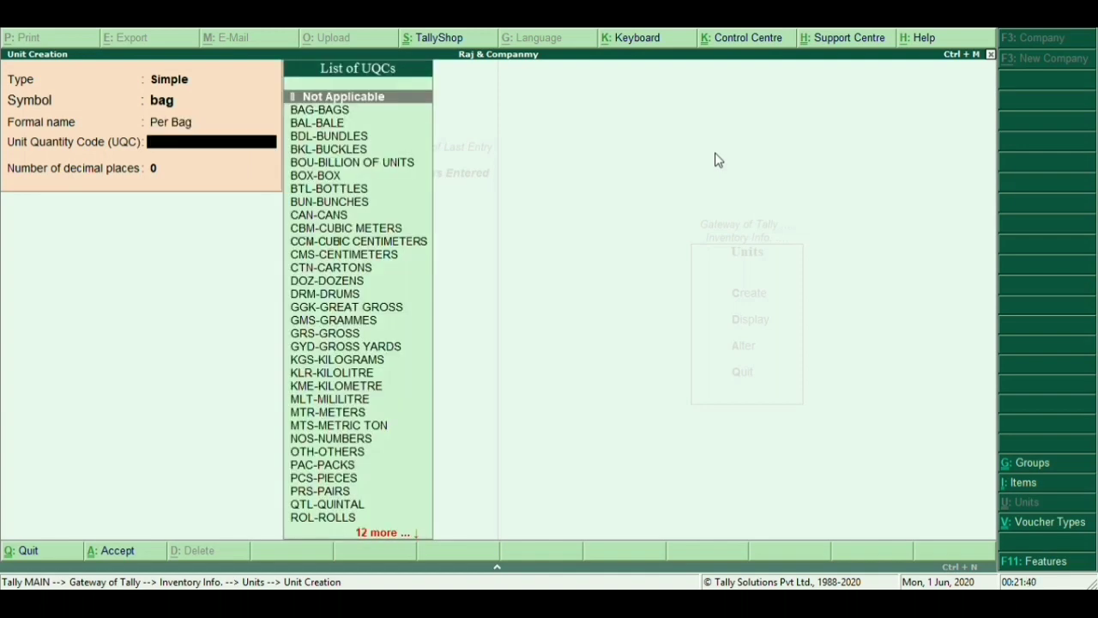
text(bs)
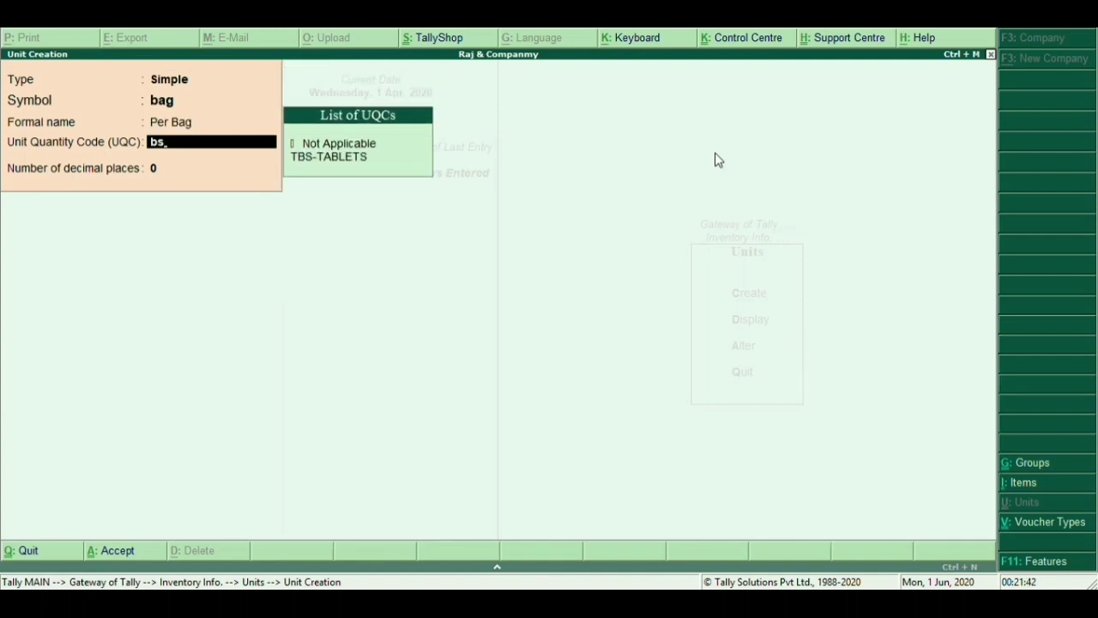
key(BackSpace)
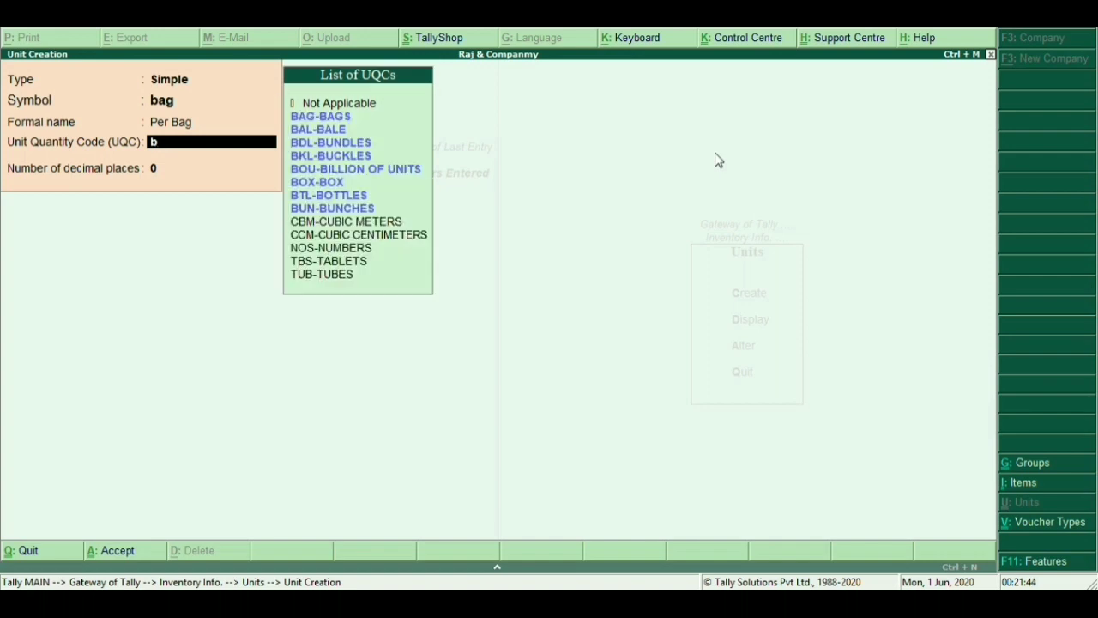
key(Down)
key(Return)
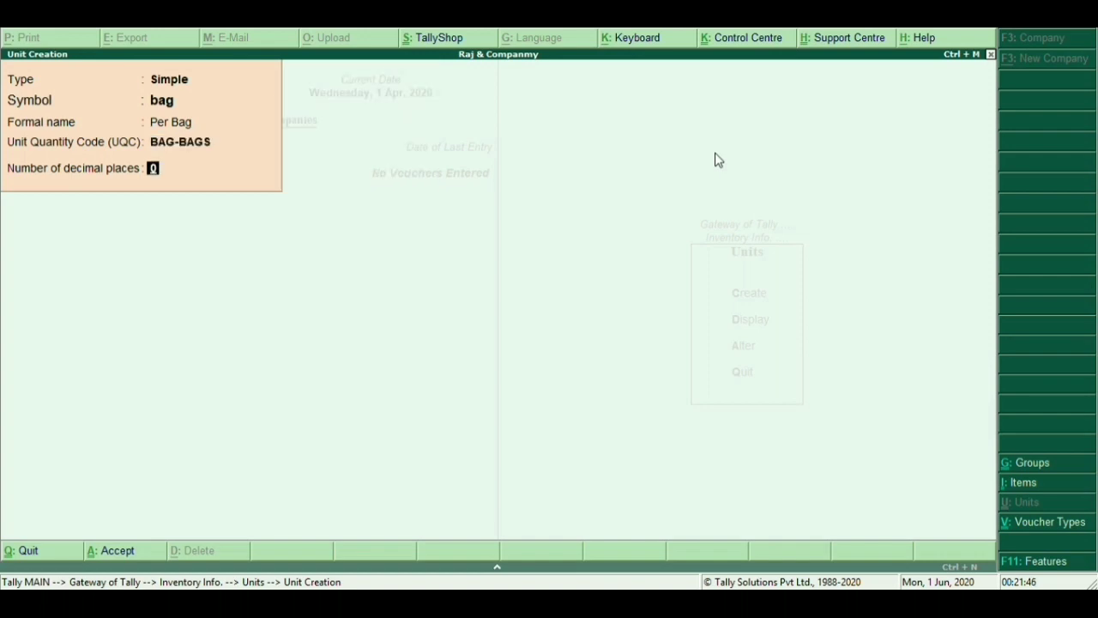
text(2)
key(Return)
key(y)
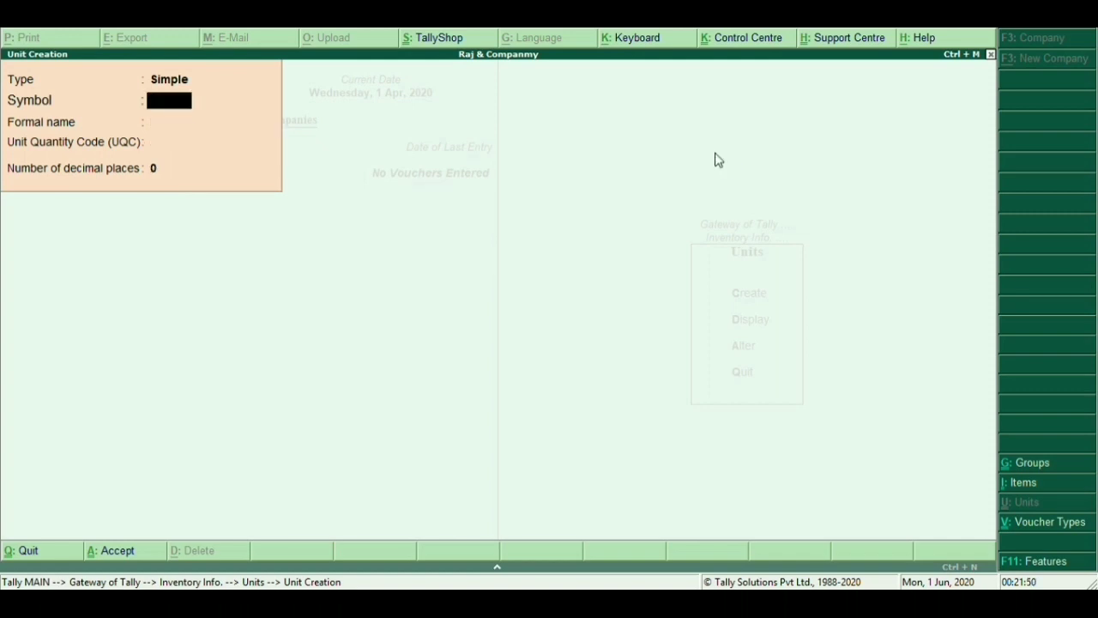
Save the unit kg with formal name Killogram, UQC KGS-KILOGRAMS and 2 decimal places
text(kg)
key(Return)
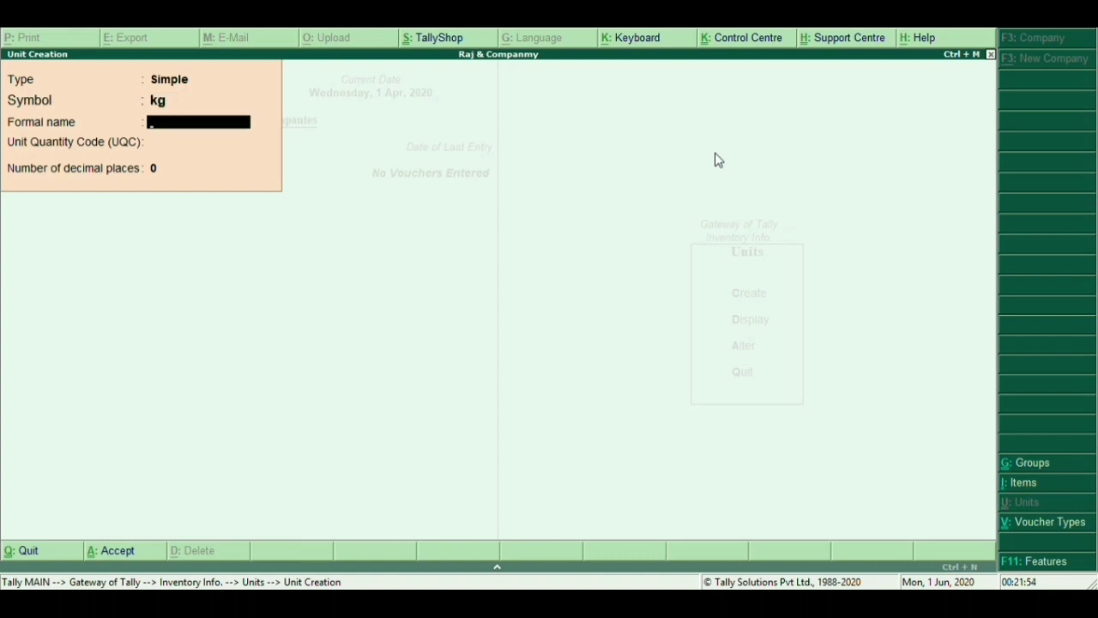
text(Killo)
key(BackSpace)
key(BackSpace)
text(ogram)
key(Return)
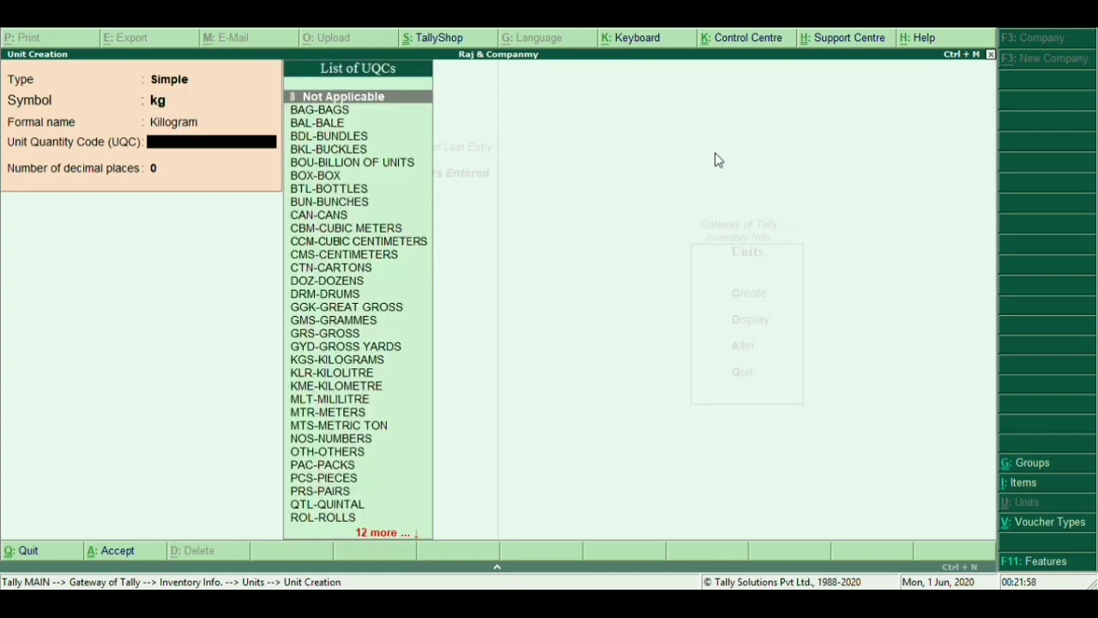
text(kg)
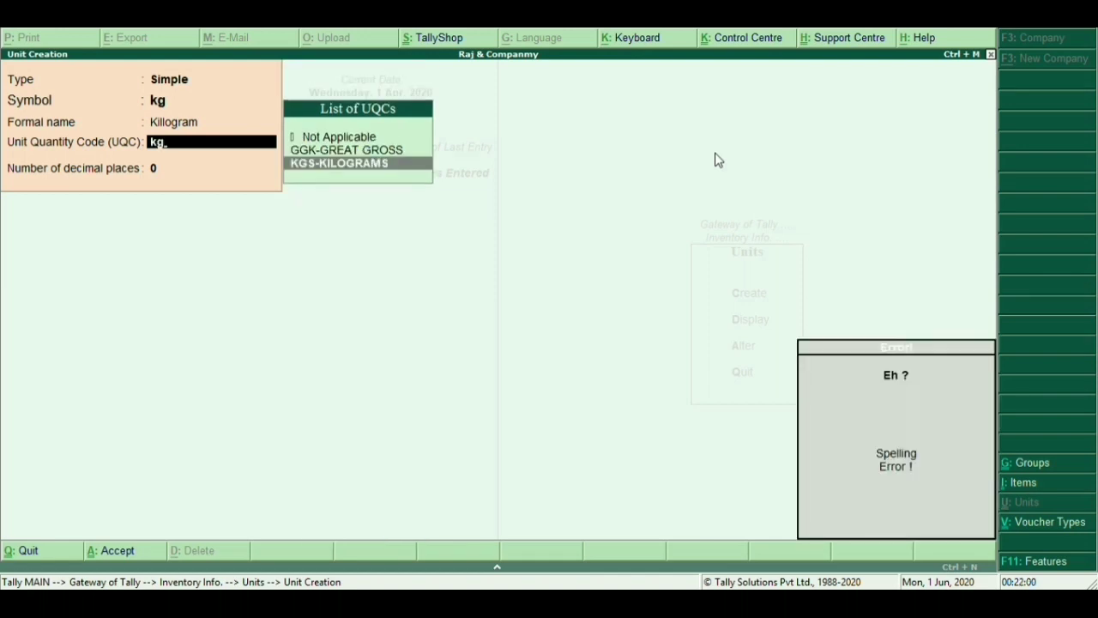
key(Return)
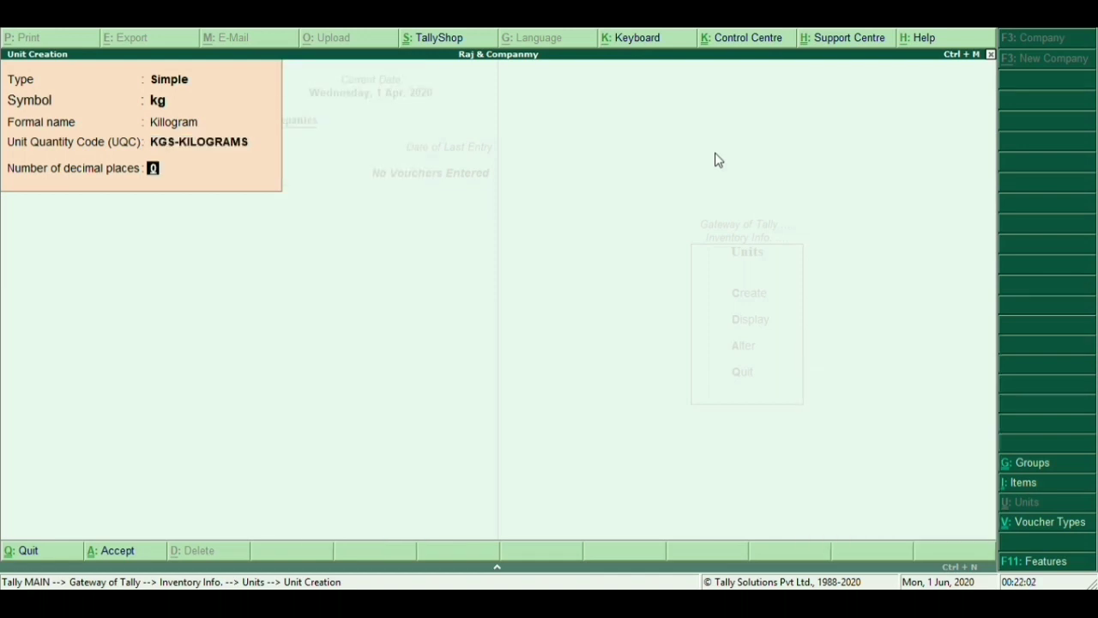
text(2)
key(Return)
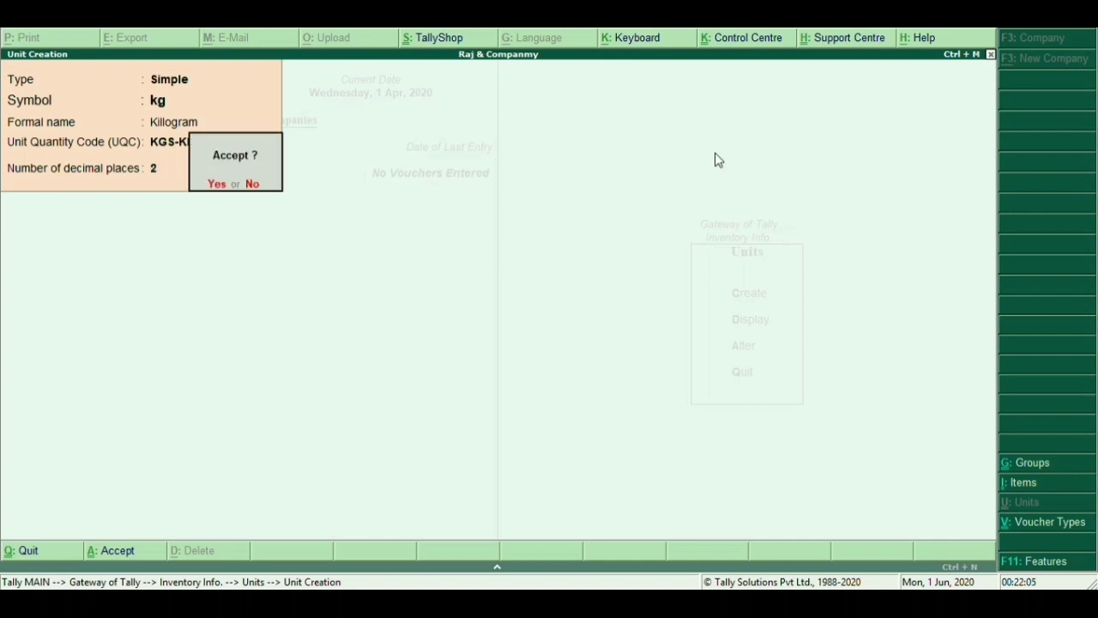
key(Return)
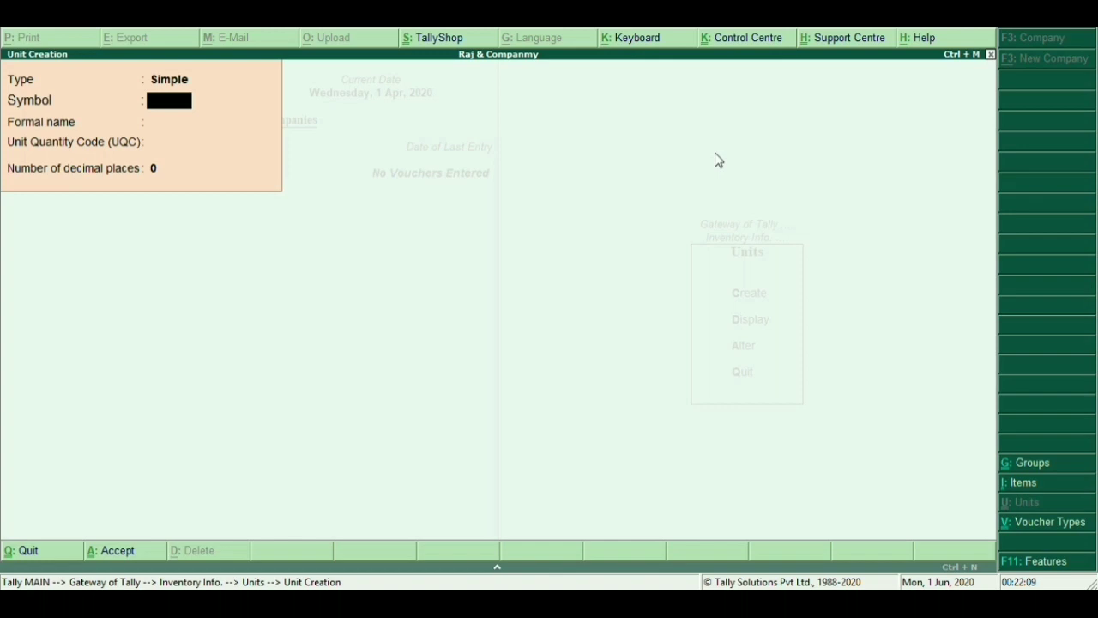
Enter a unit with symbol tun, formal name Per Tun and UQC TON-TONNES
text(tun)
key(Return)
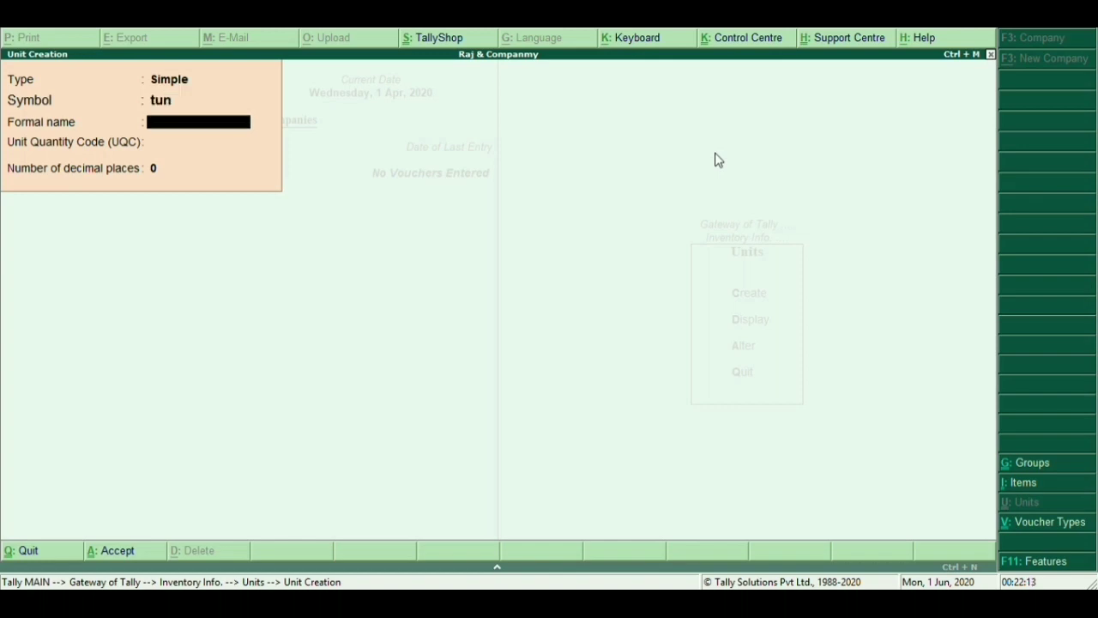
text(Per Tun)
key(Return)
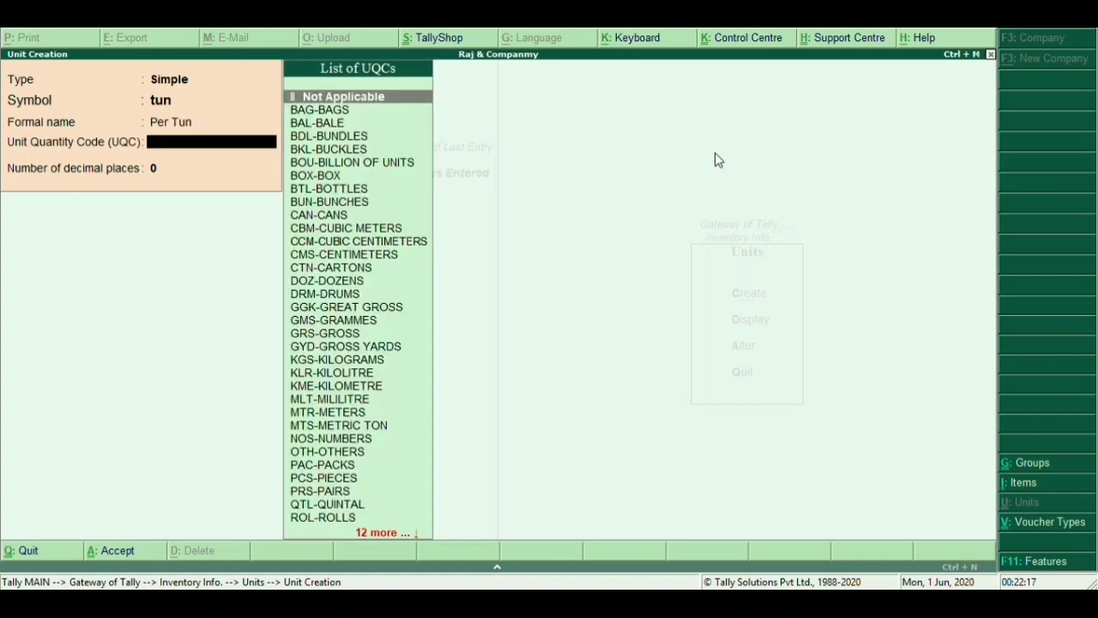
text(t)
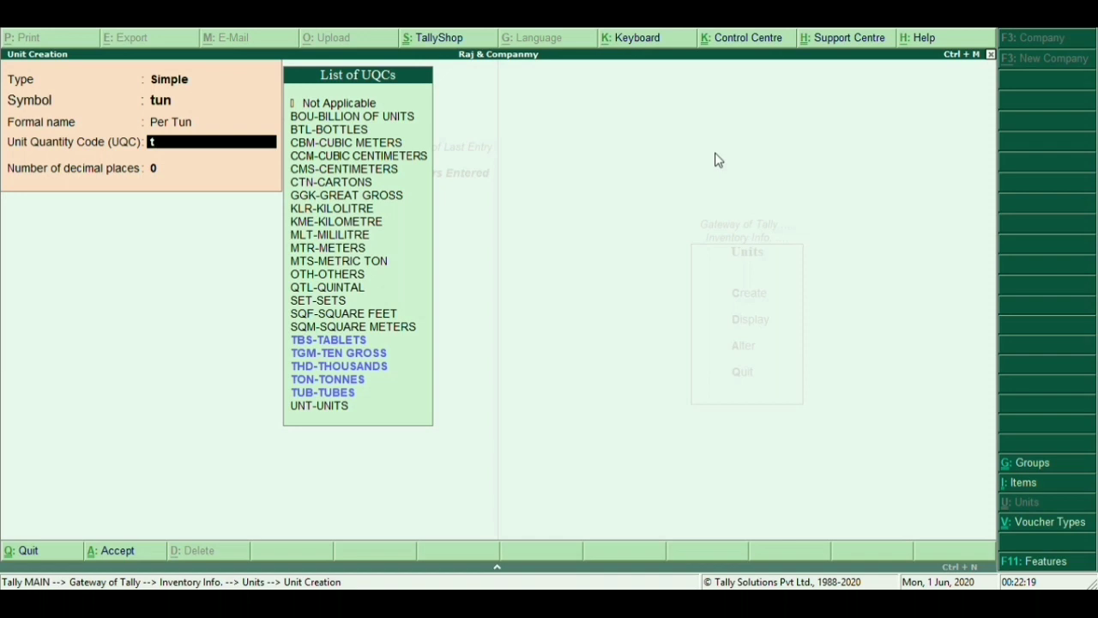
text(u)
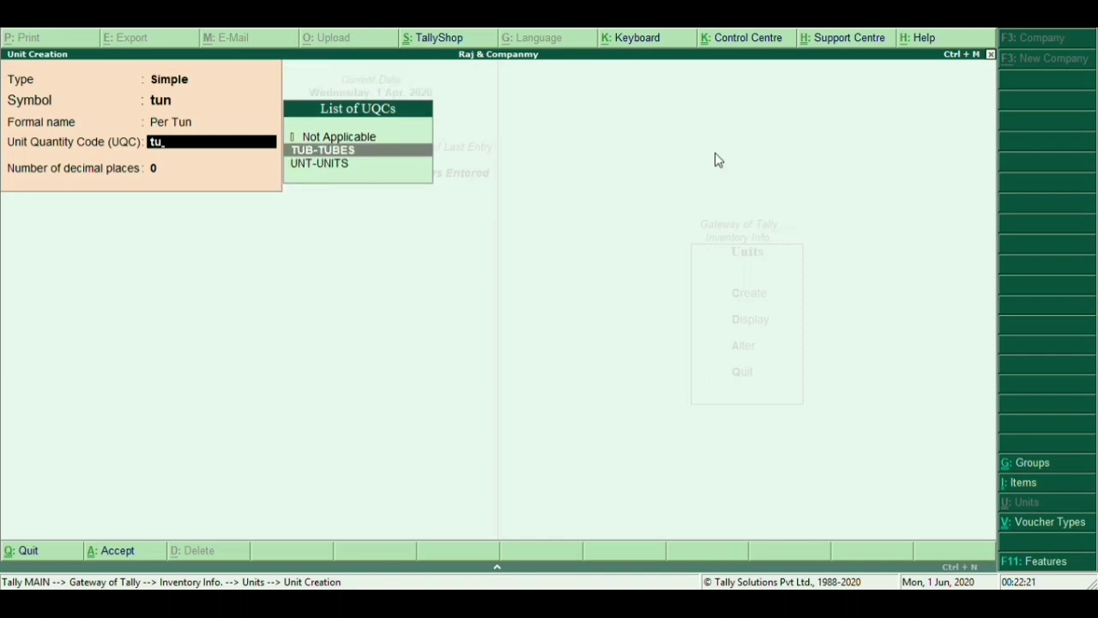
key(BackSpace)
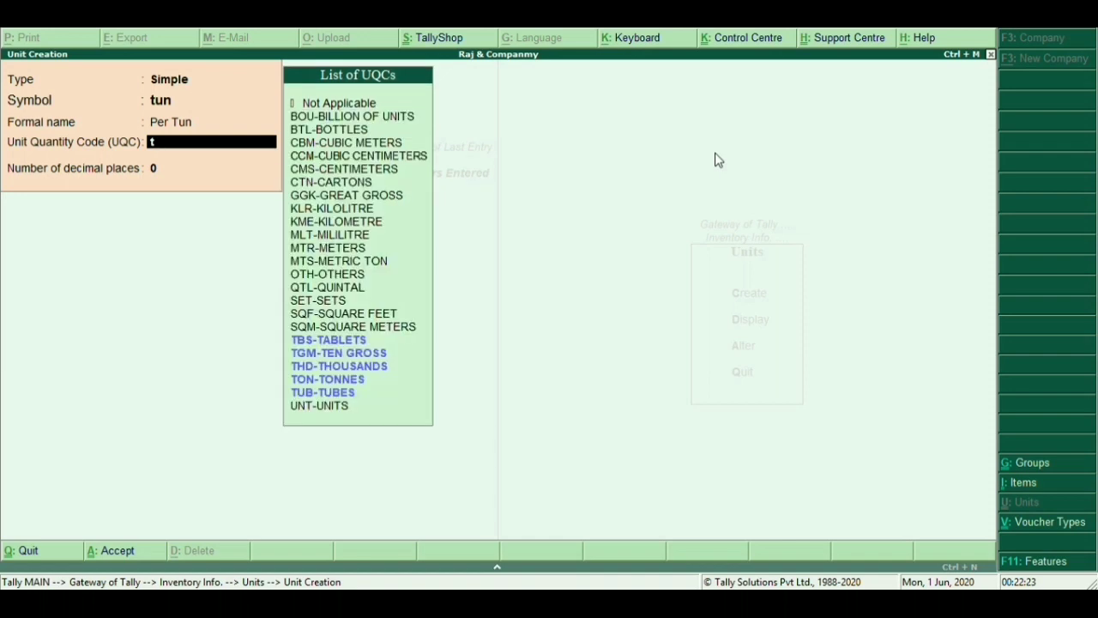
key(BackSpace)
text(to)
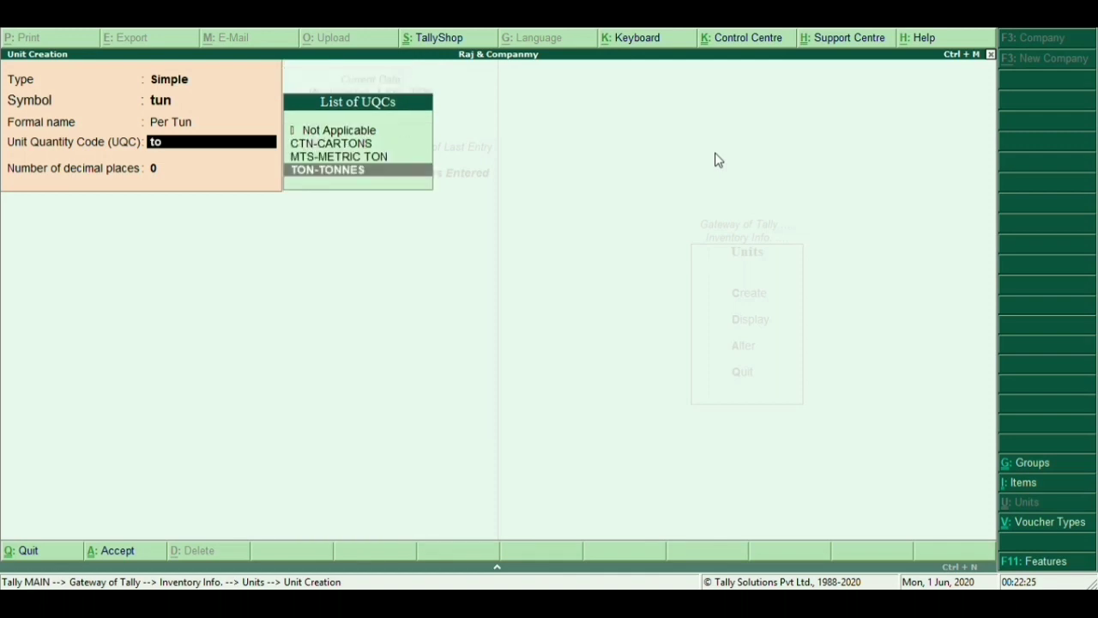
key(Return)
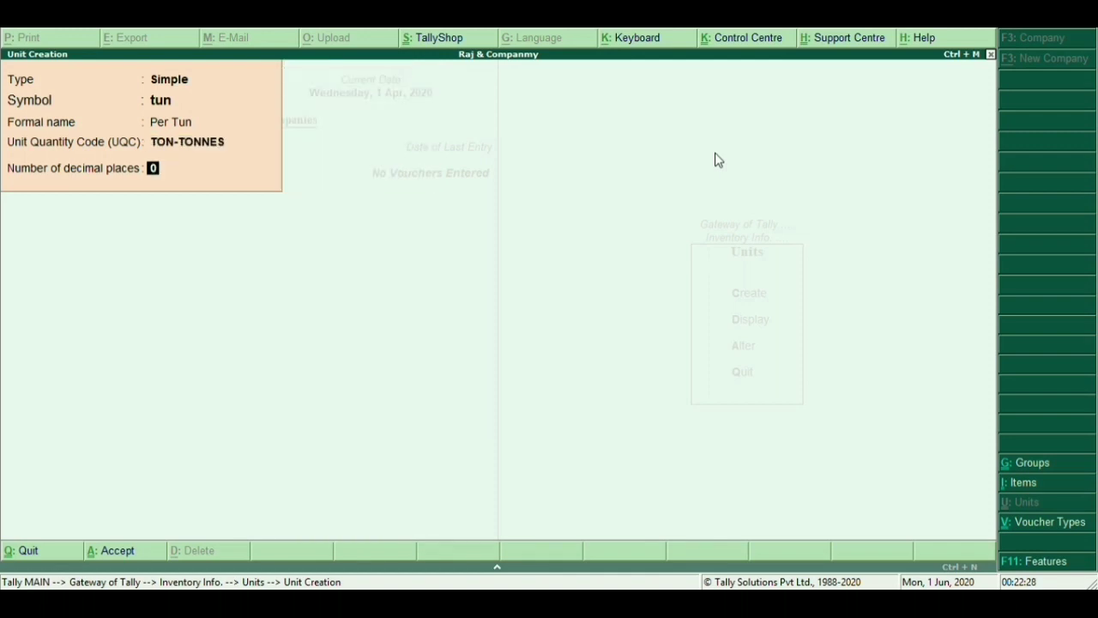
Correct the unit symbol to ton and set 2 decimal places
key(BackSpace)
key(BackSpace)
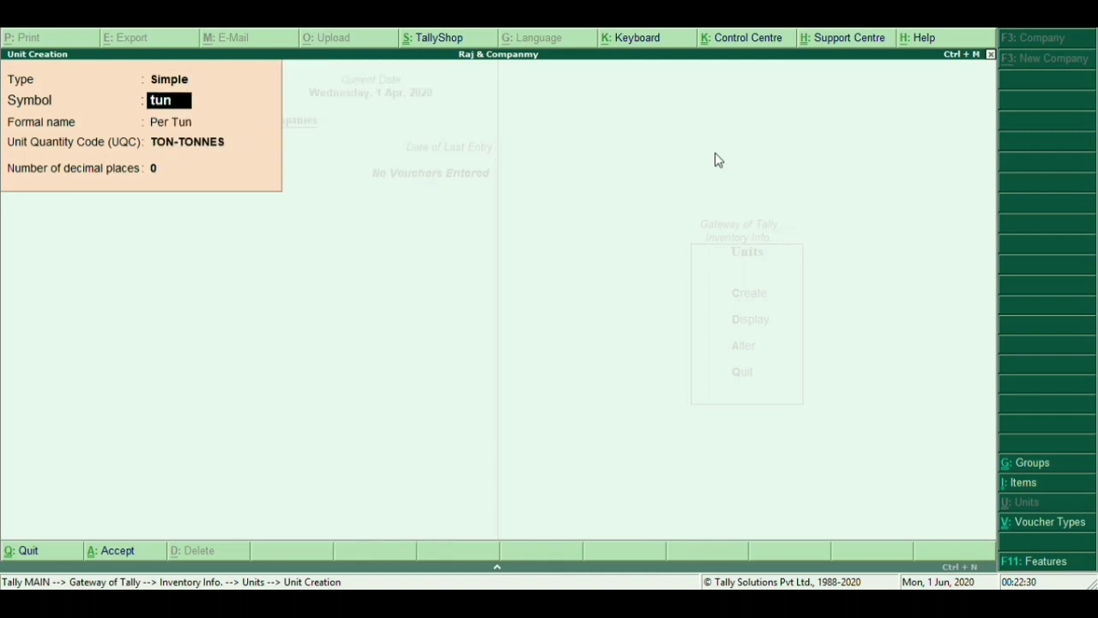
text(ton)
key(Return)
key(Return)
key(Return)
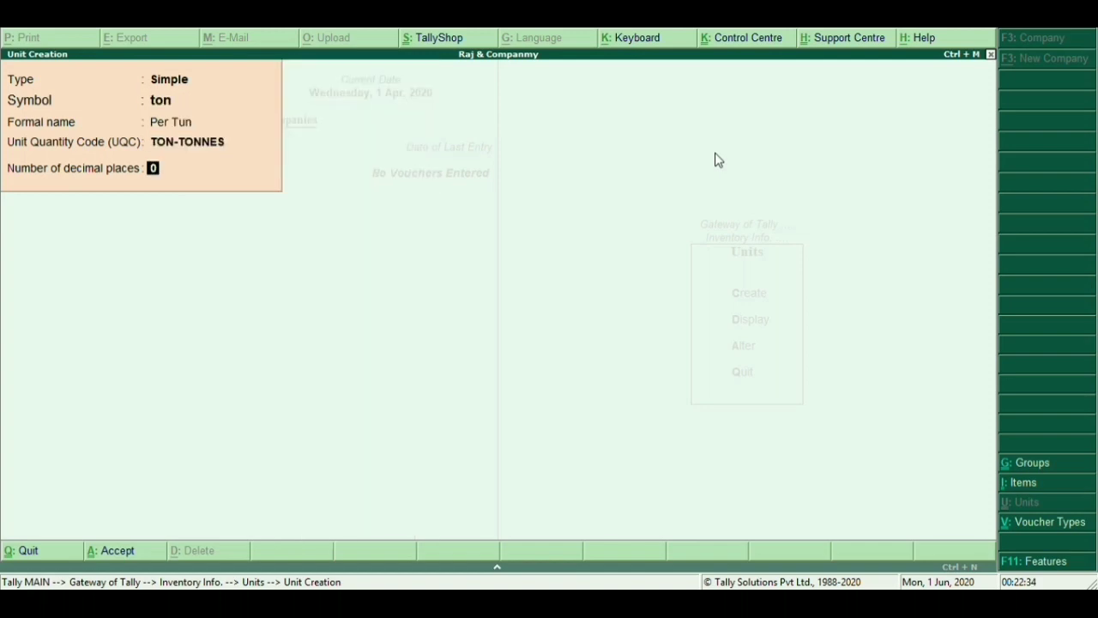
text(2)
key(Return)
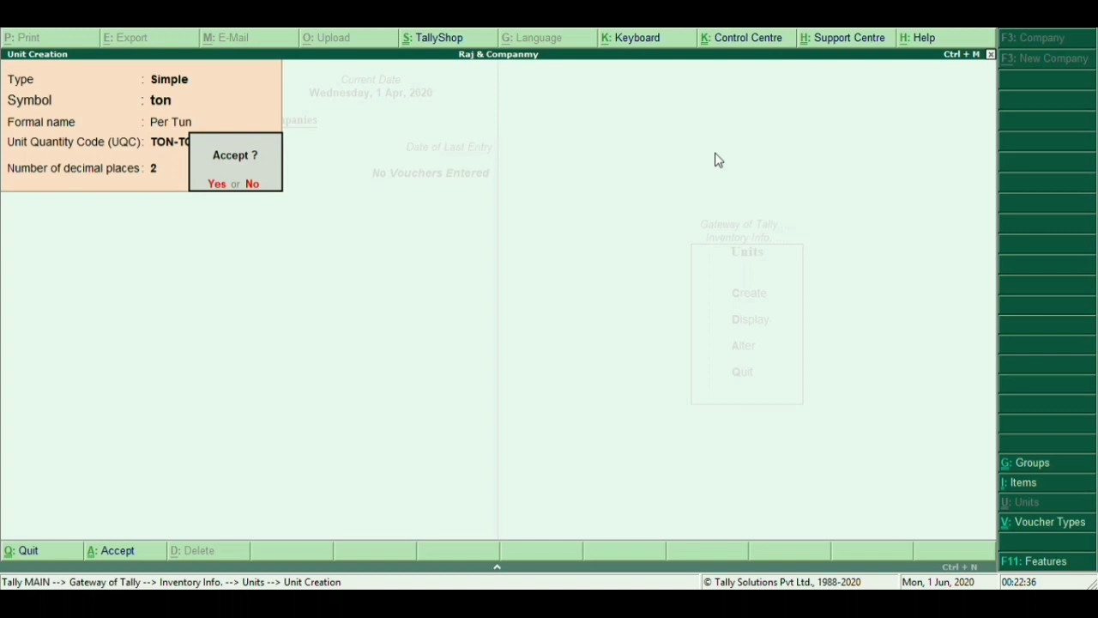
key(Return)
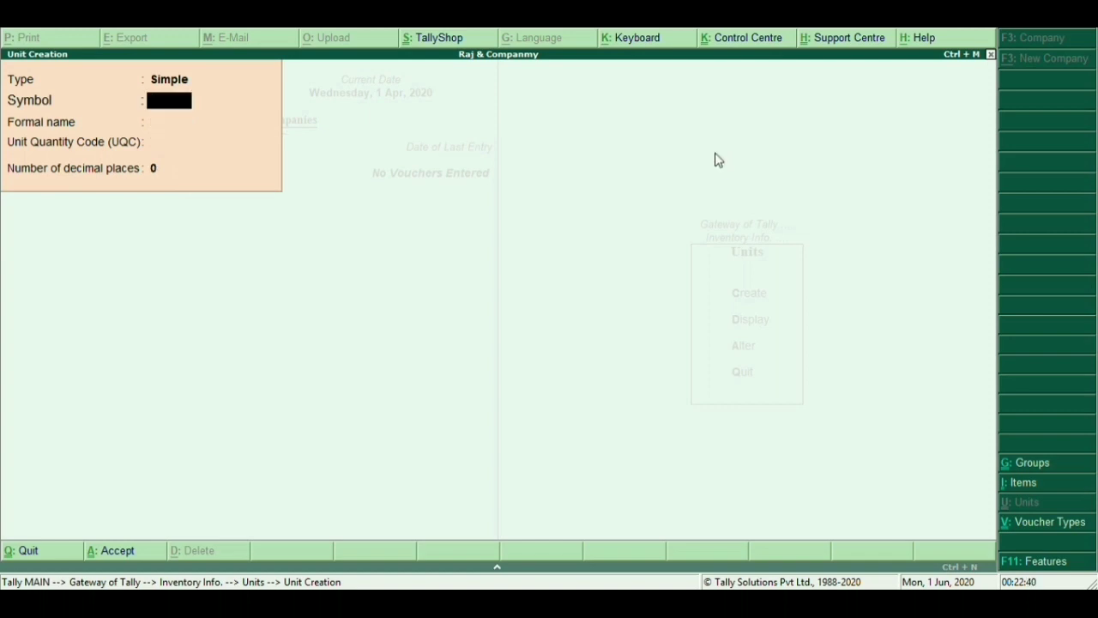
Save the unit pc with formal name Pices, UQC PCS-PIECES and 2 decimal places
text(pc)
key(Return)
text(Pi)
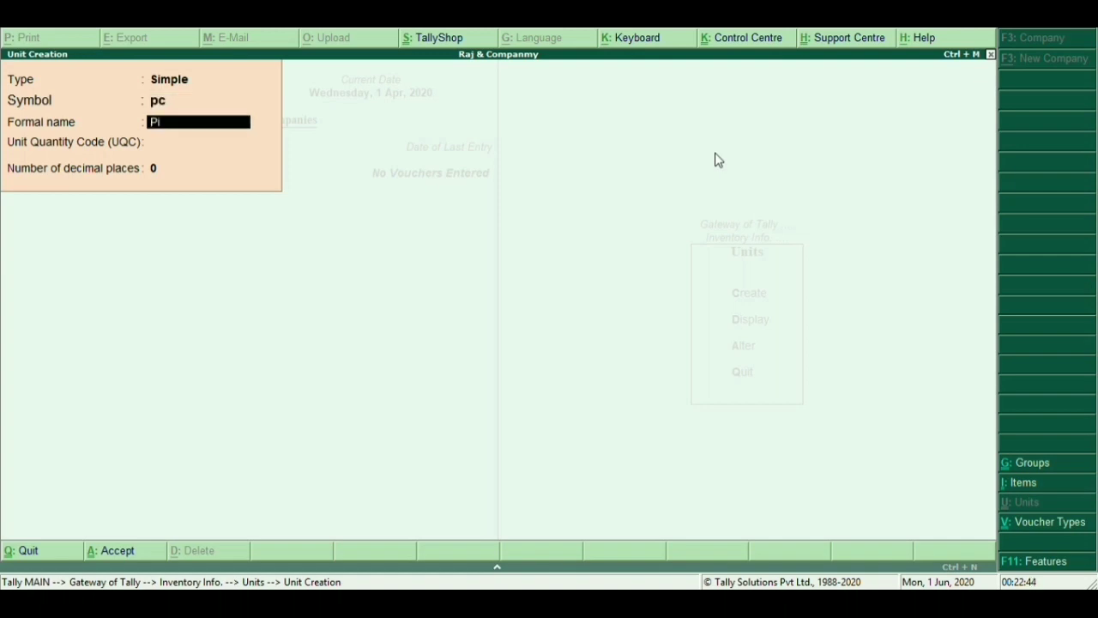
text(ces)
key(Return)
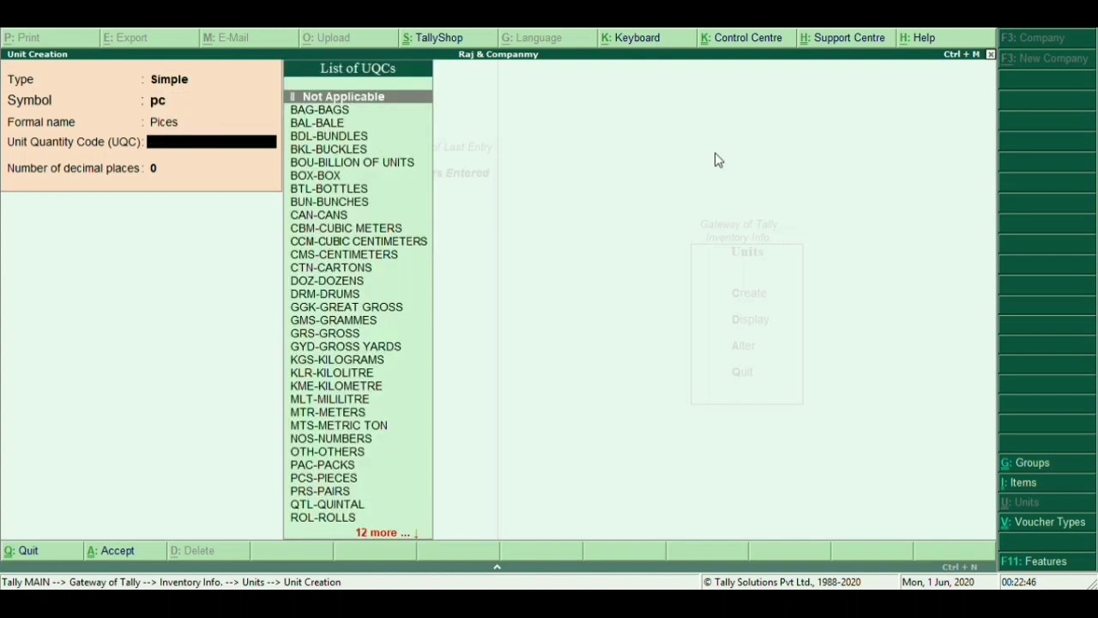
text(pcs)
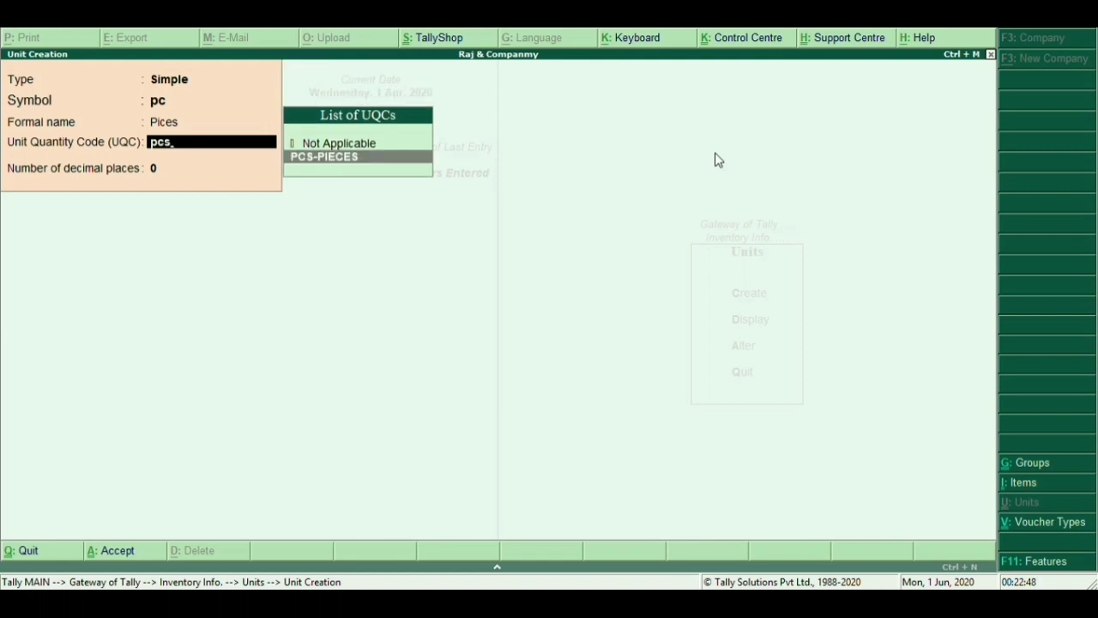
key(Return)
text(2)
key(Return)
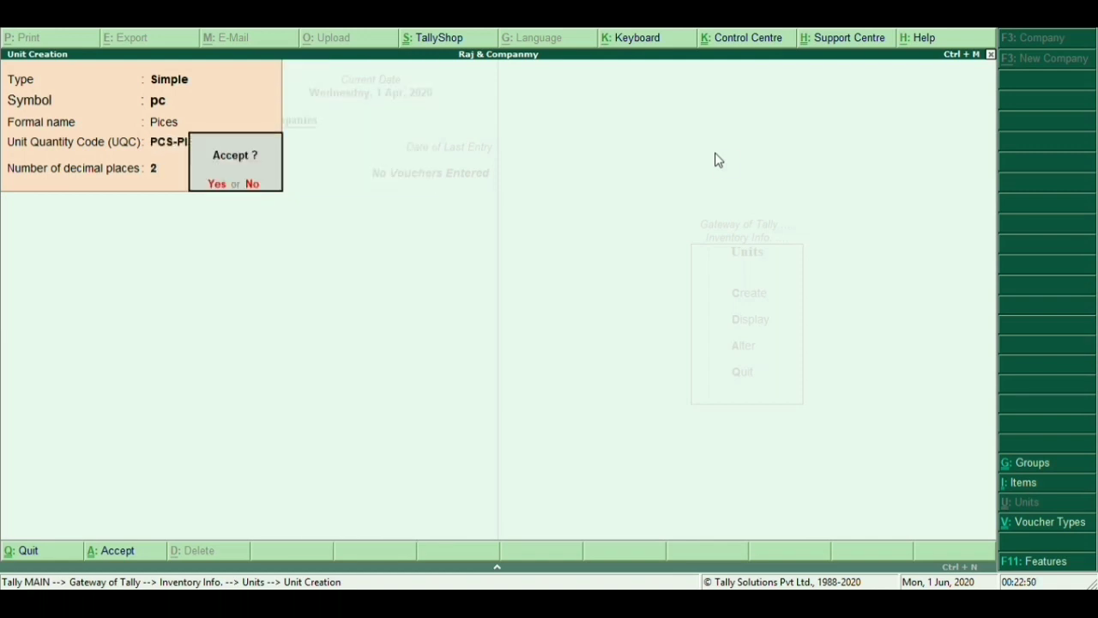
key(y)
Quit unit creation and return to the Inventory Info menu
key(Escape)
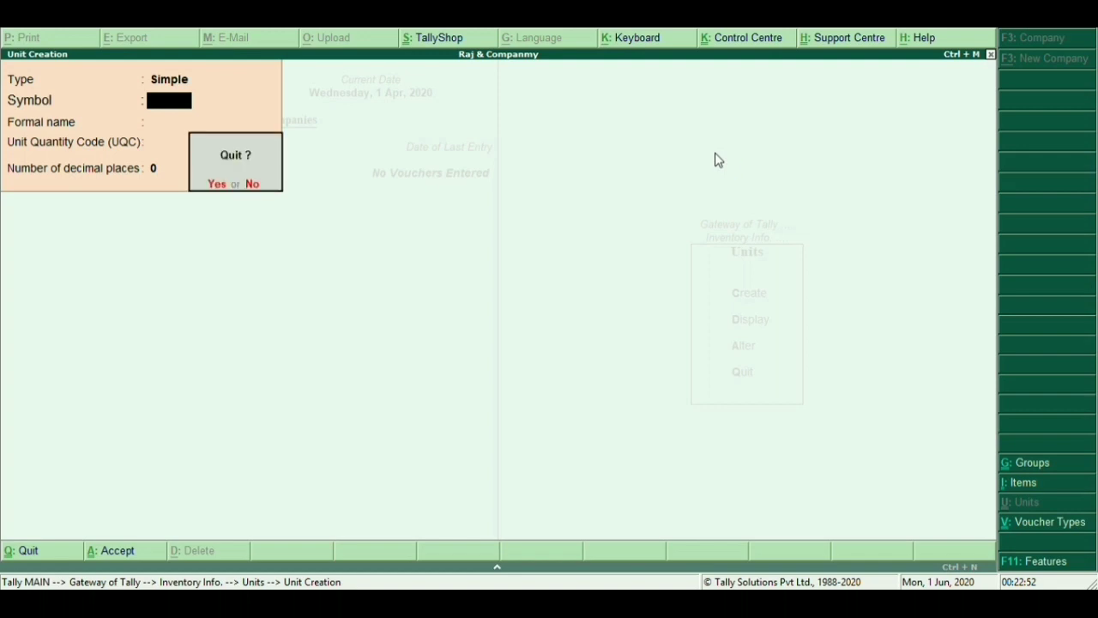
key(y)
key(Escape)
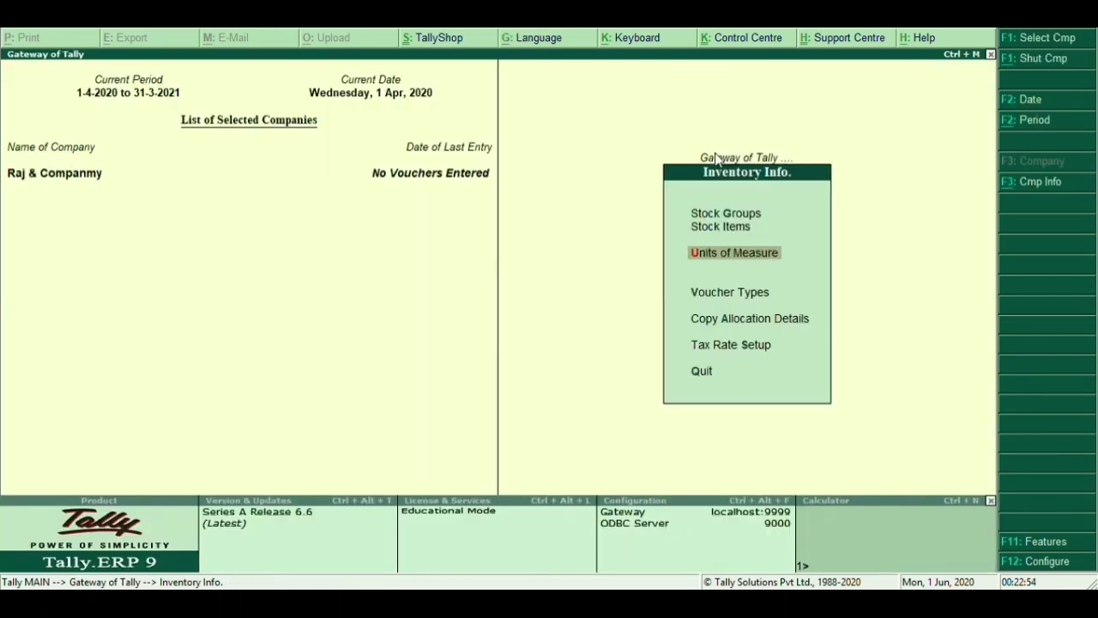
Start a new stock item Birla Gold under the Cement group, measured in bags
key(Up)
key(Return)
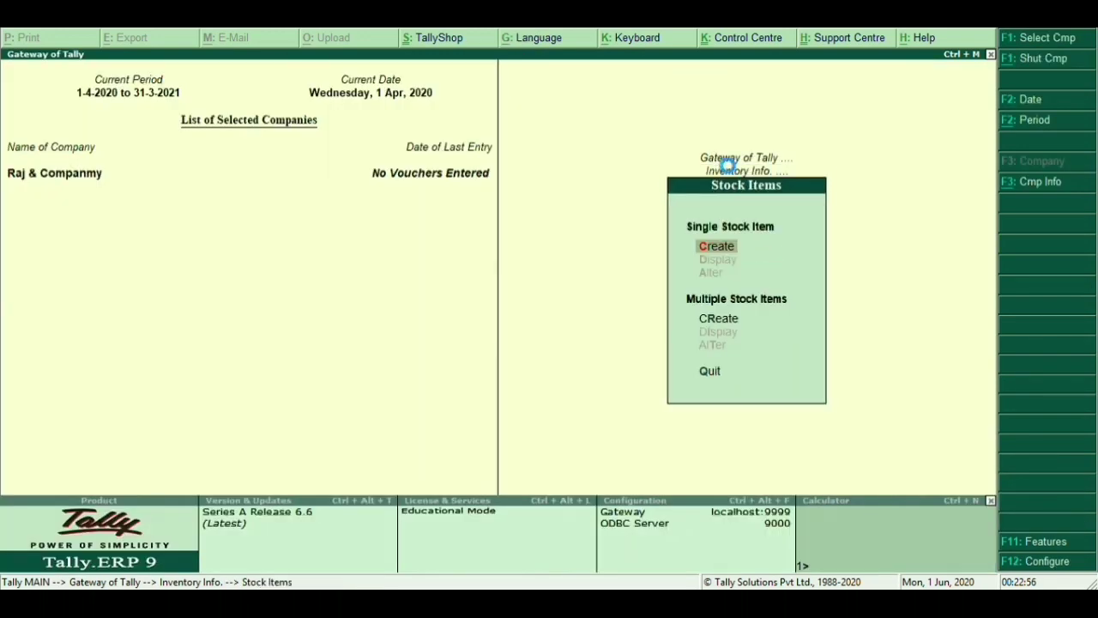
key(Return)
text(Bi)
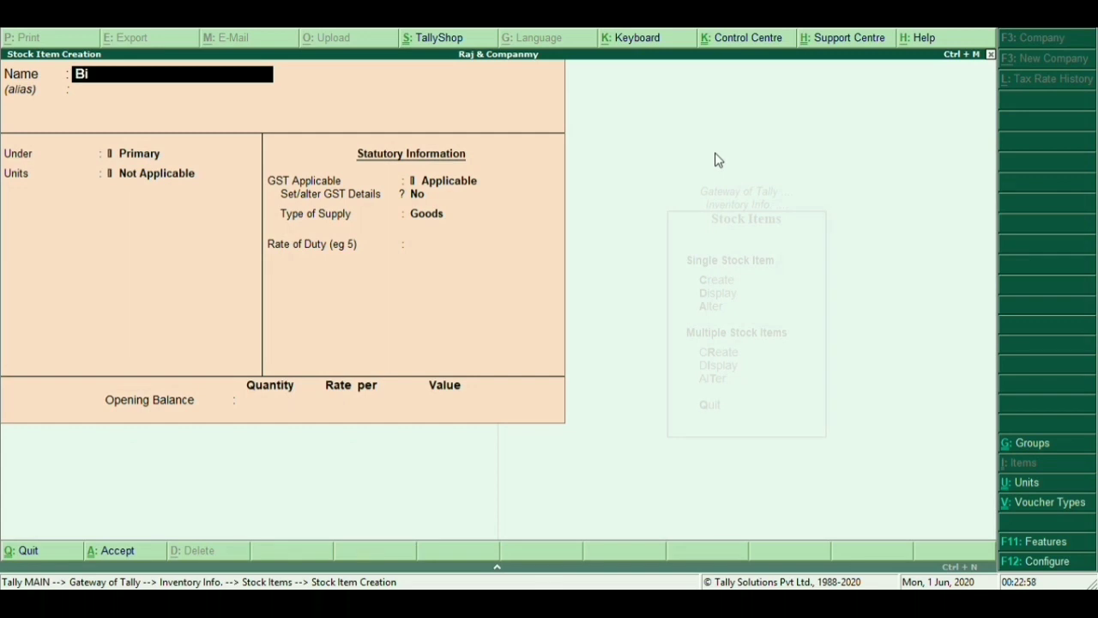
text(rla Gold)
key(Return)
key(Return)
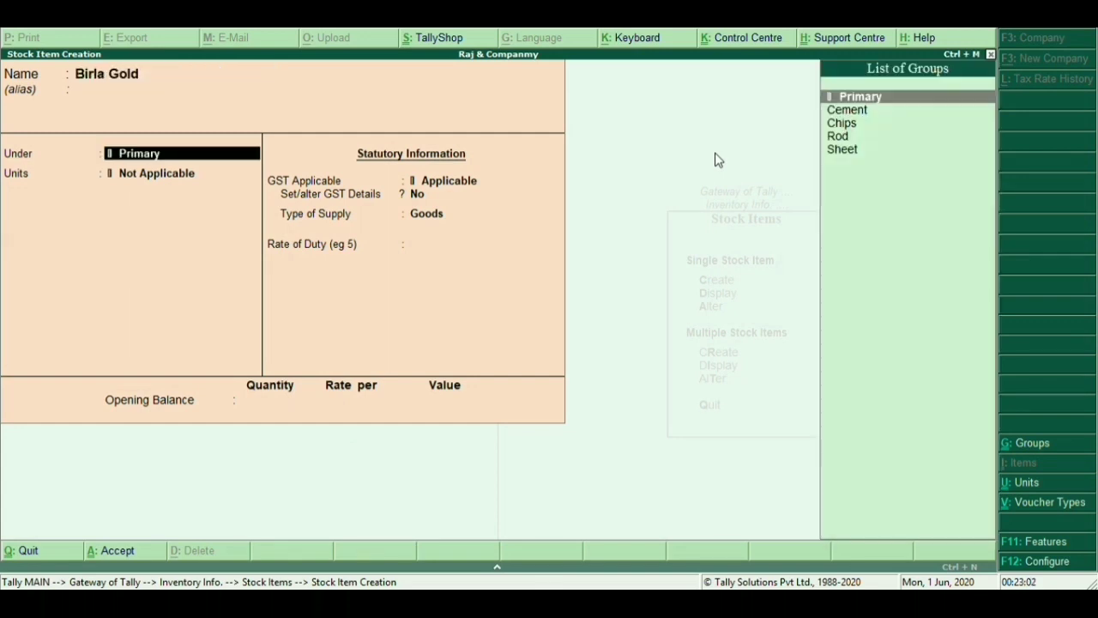
key(Down)
key(Return)
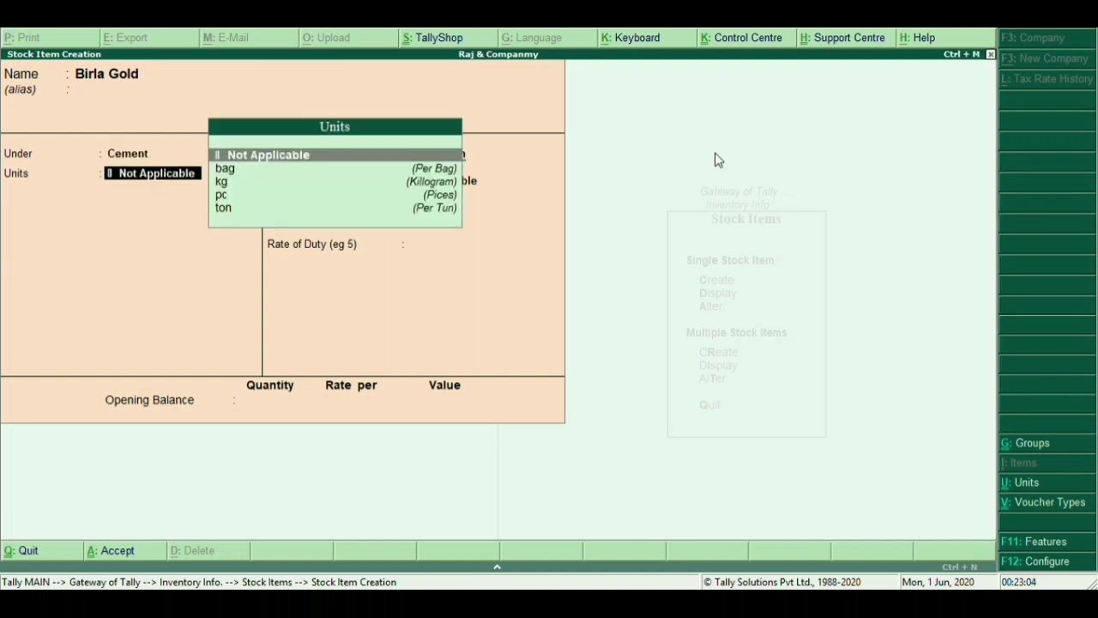
key(Down)
key(Return)
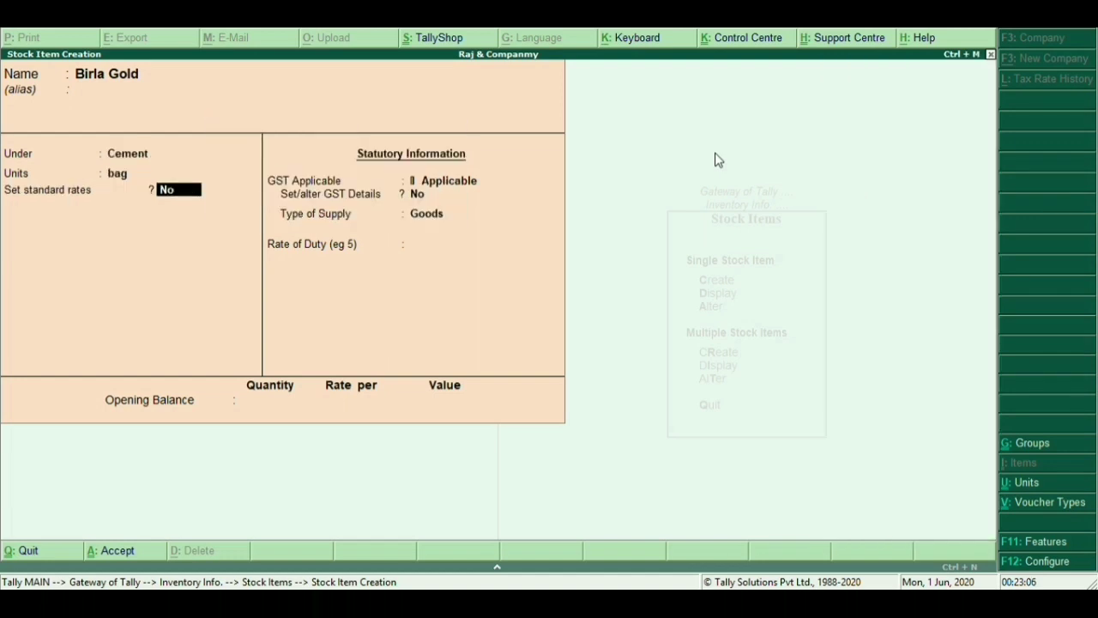
Give Birla Gold Taxable GST at 28% on value, supply type Goods, and save it
key(Return)
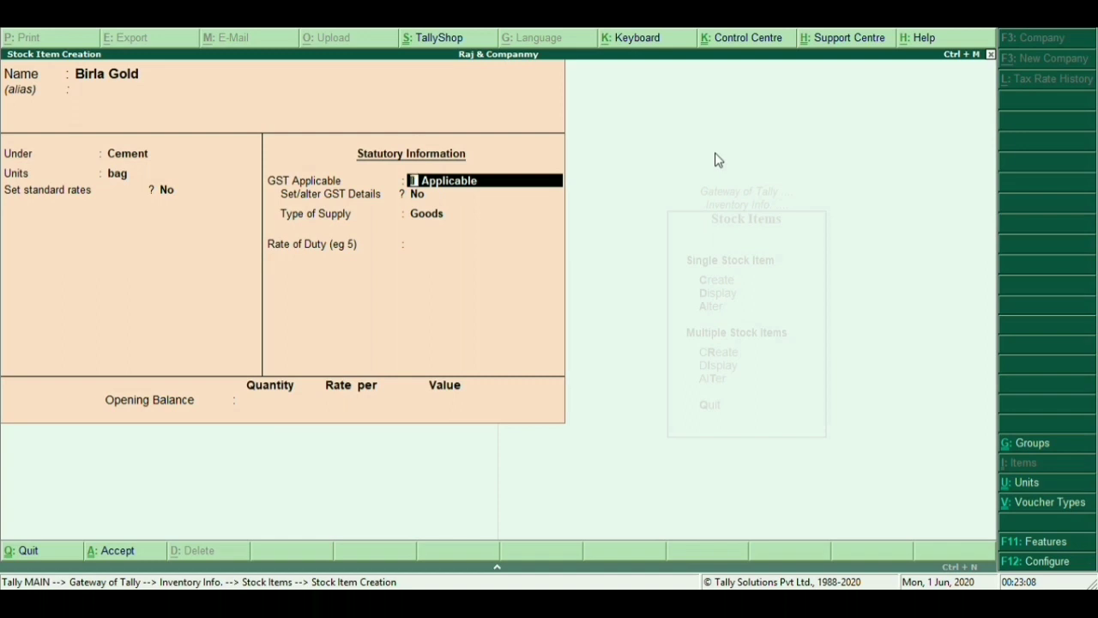
key(Return)
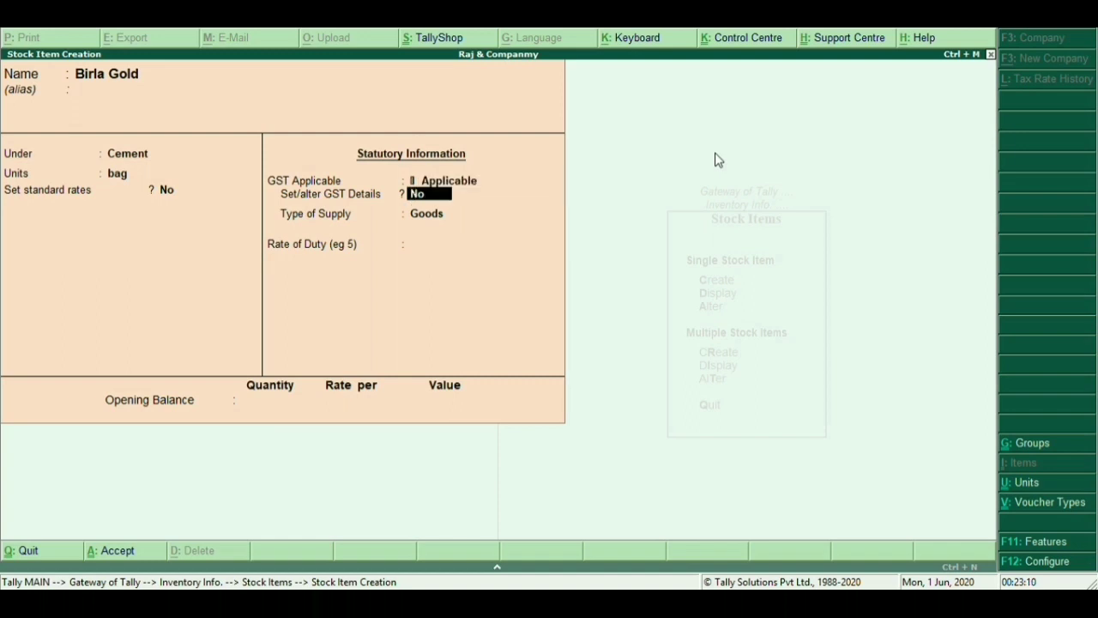
text(y)
key(Return)
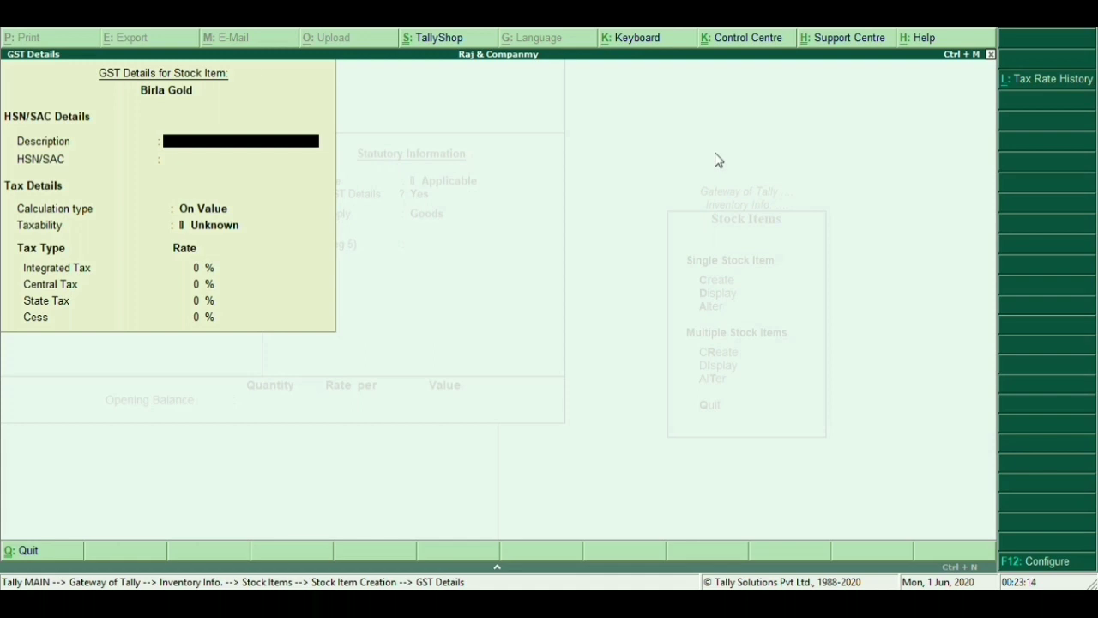
key(Return)
key(Return)
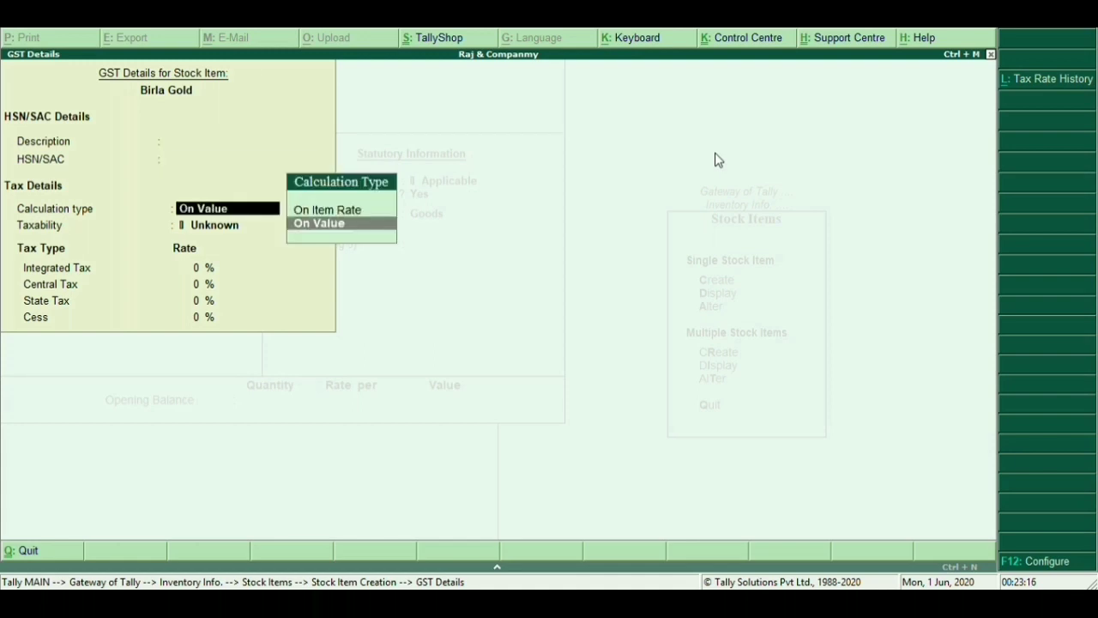
key(Return)
key(Down)
key(Down)
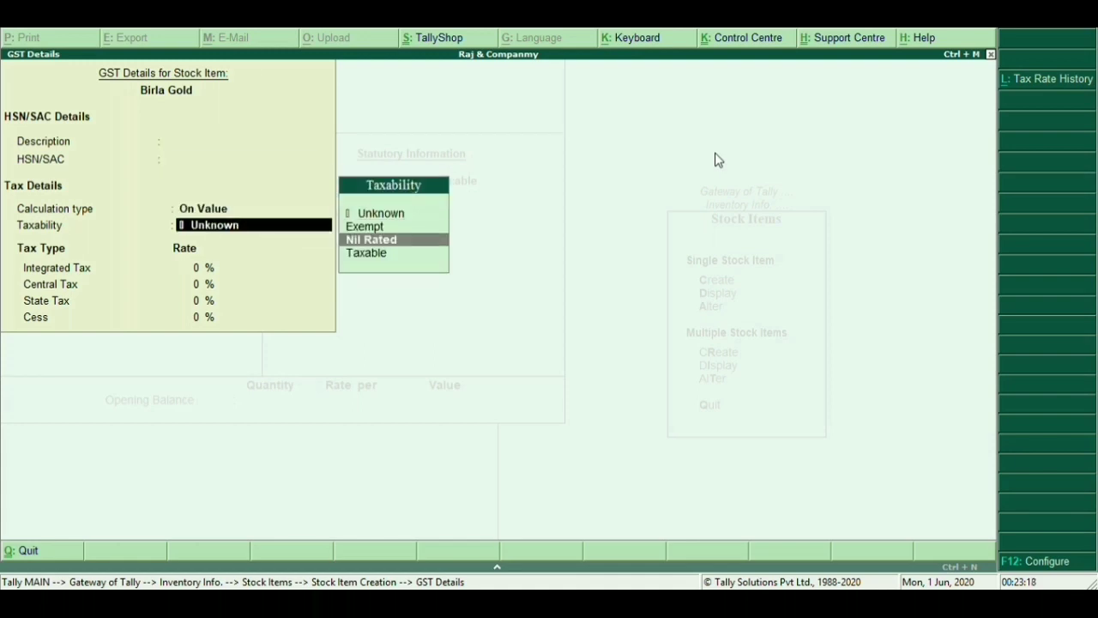
key(Down)
key(Return)
text(28)
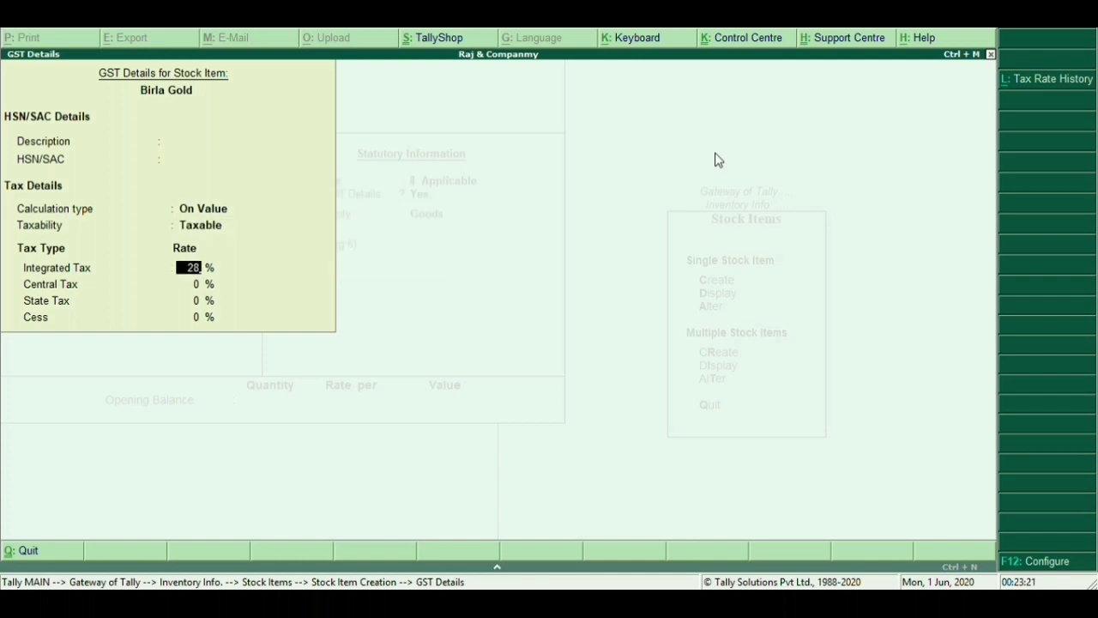
key(Return)
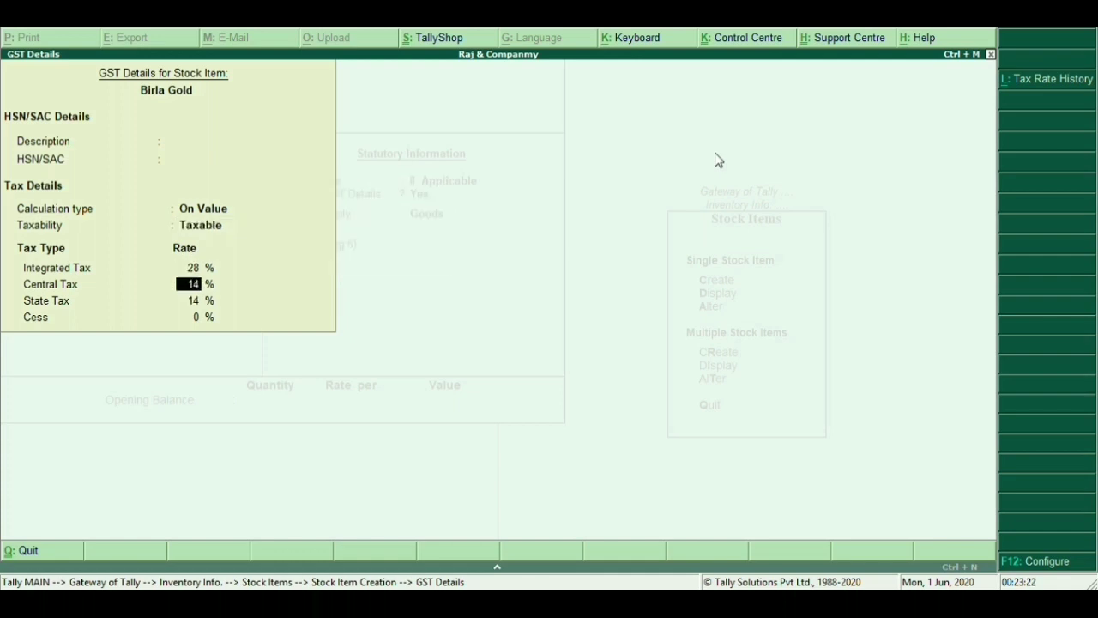
key(Return)
key(Return)
key(Return)
key(Return)
key(Return)
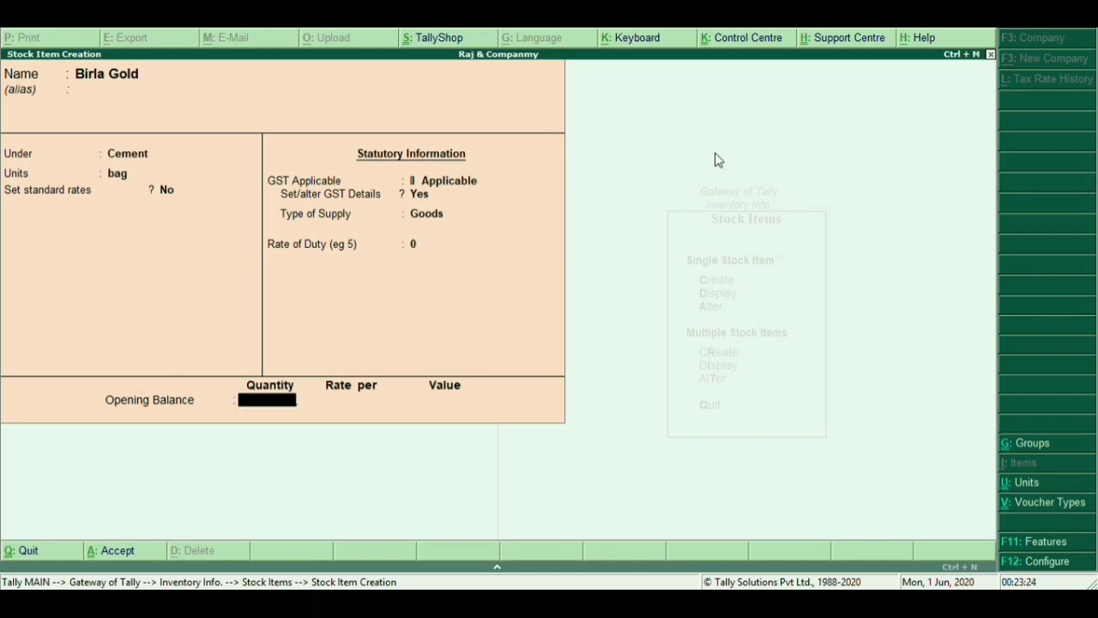
key(Return)
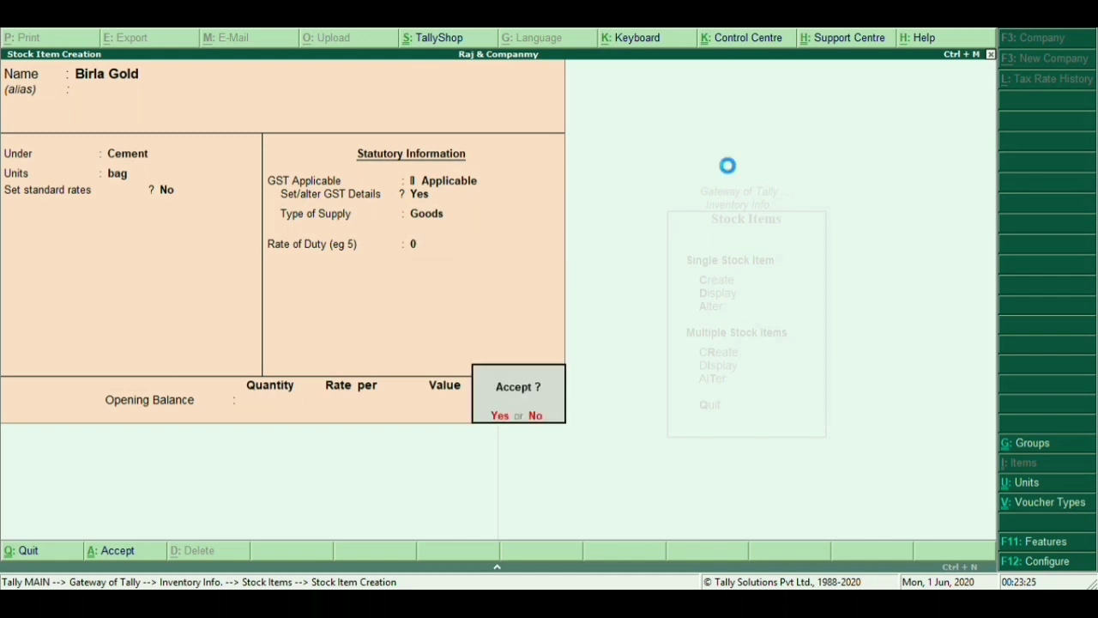
key(Return)
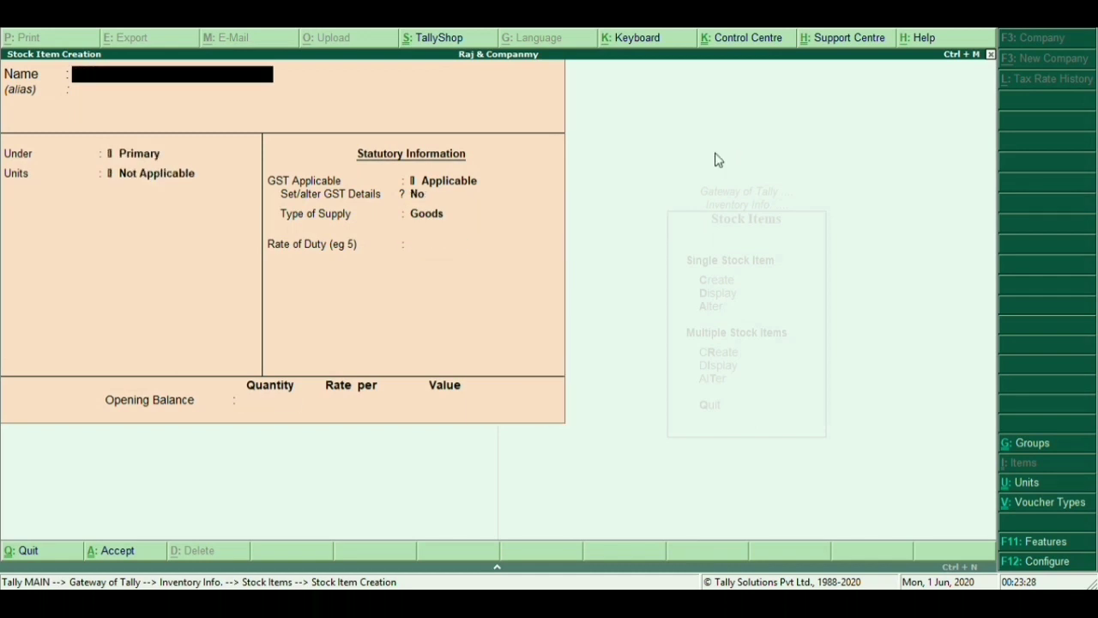
Enter stock item Tata Tiscon under the Rod group, measured in kg
text(Tata Tiscon)
key(Return)
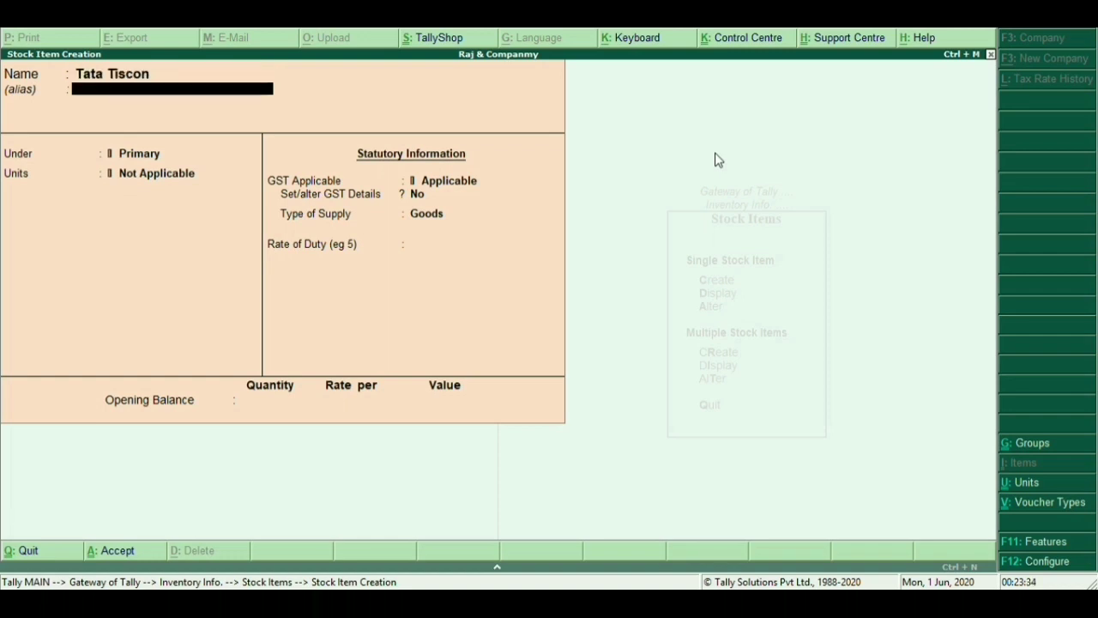
key(Return)
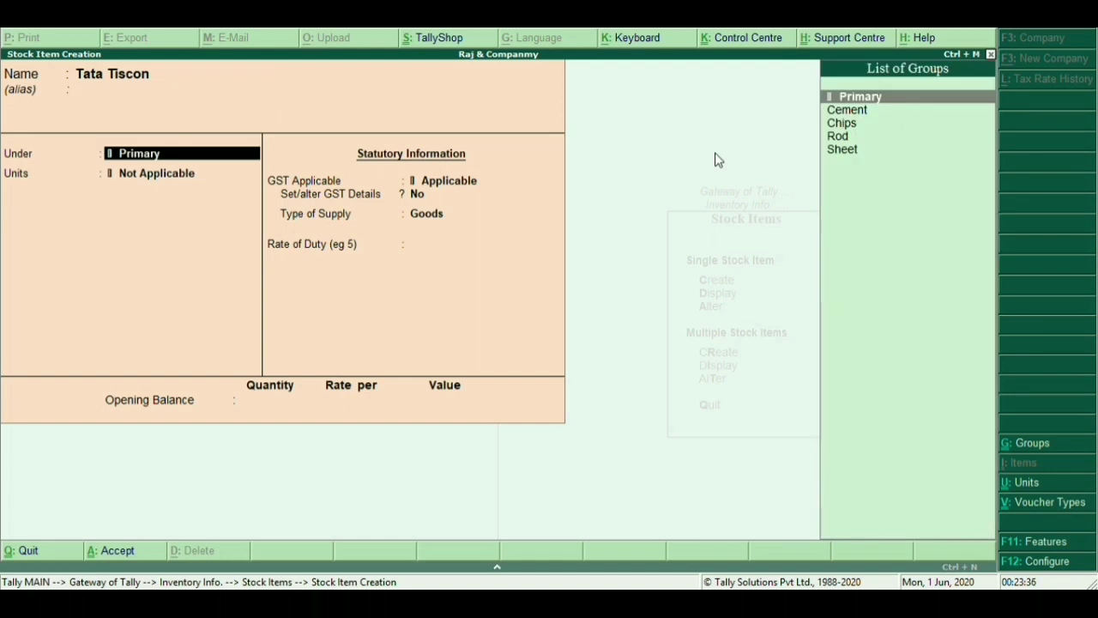
key(Down)
key(Down)
key(Down)
key(Return)
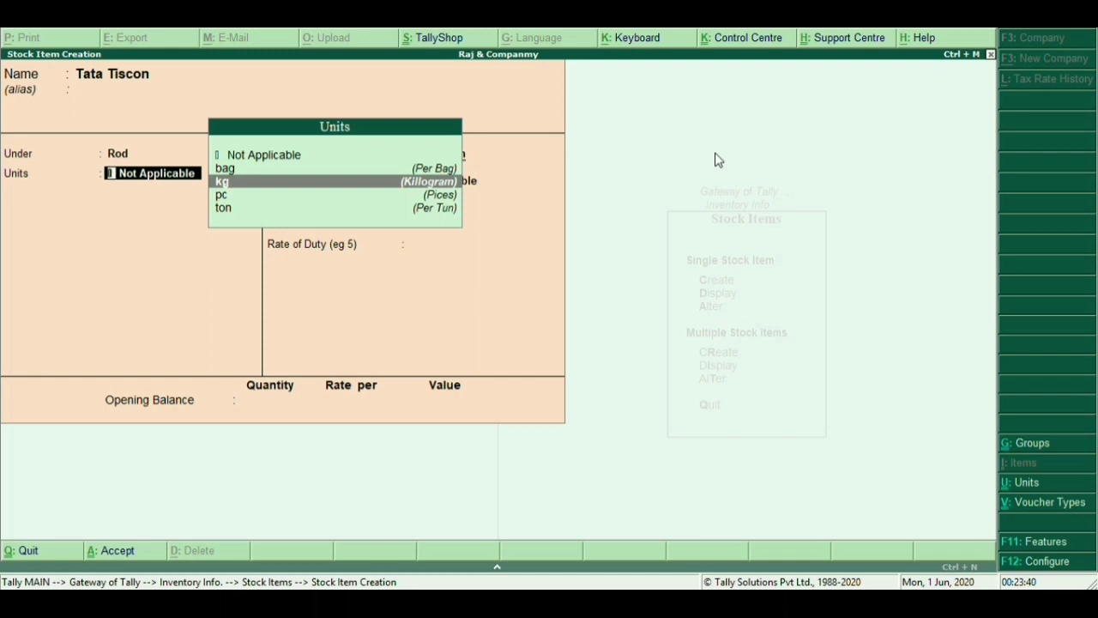
key(Return)
Set Tata Tiscon's GST details to Taxable at 18% integrated tax and accept the item
key(Return)
key(Return)
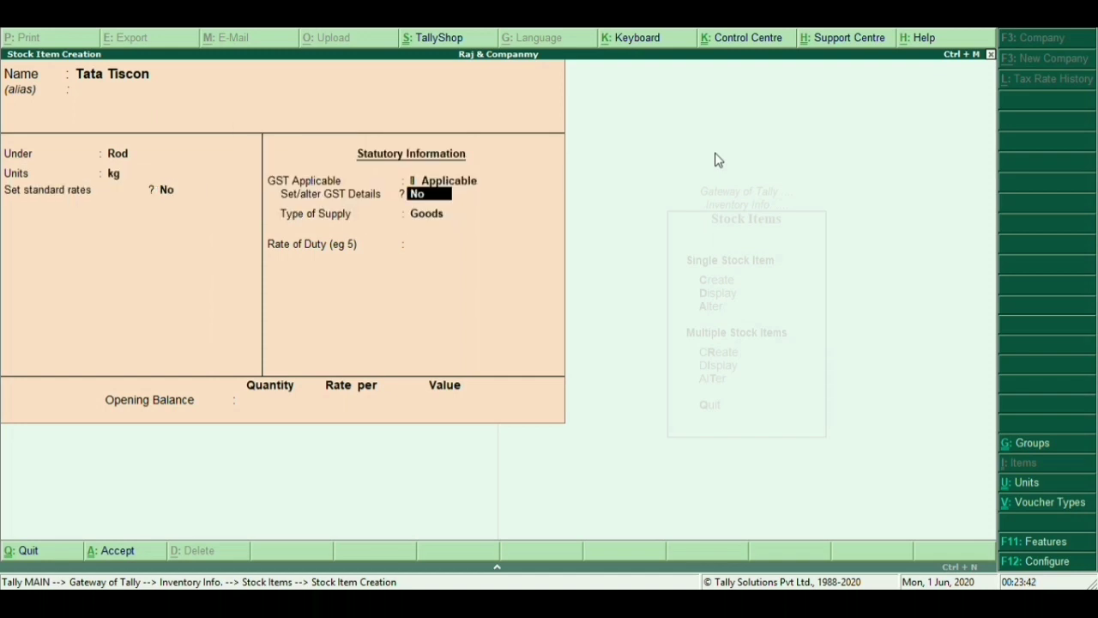
text(y)
key(Return)
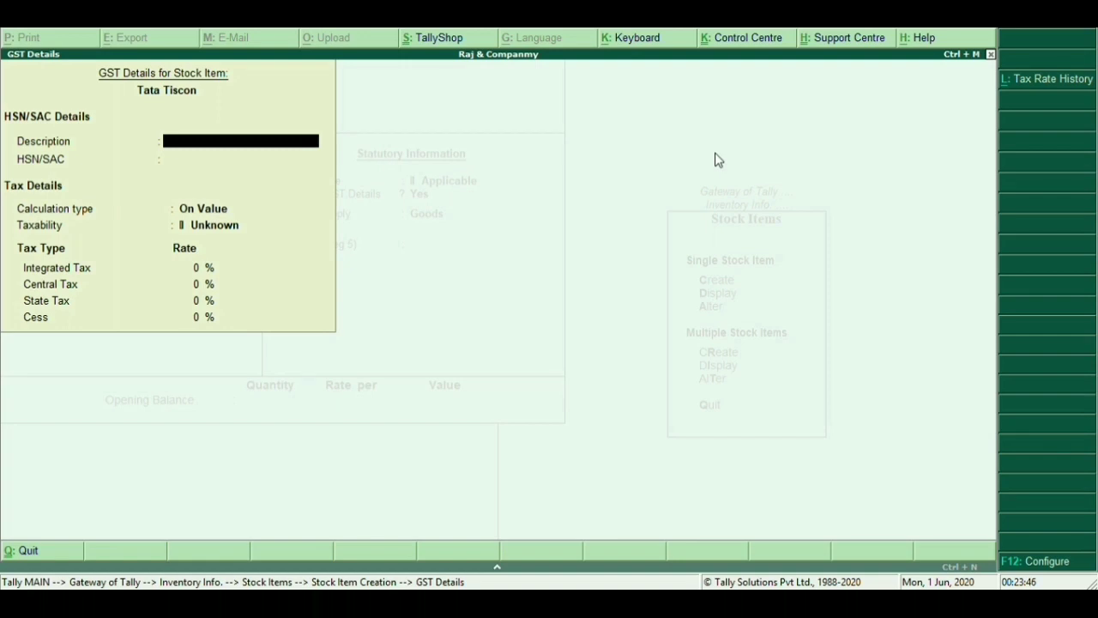
key(Return)
key(Return)
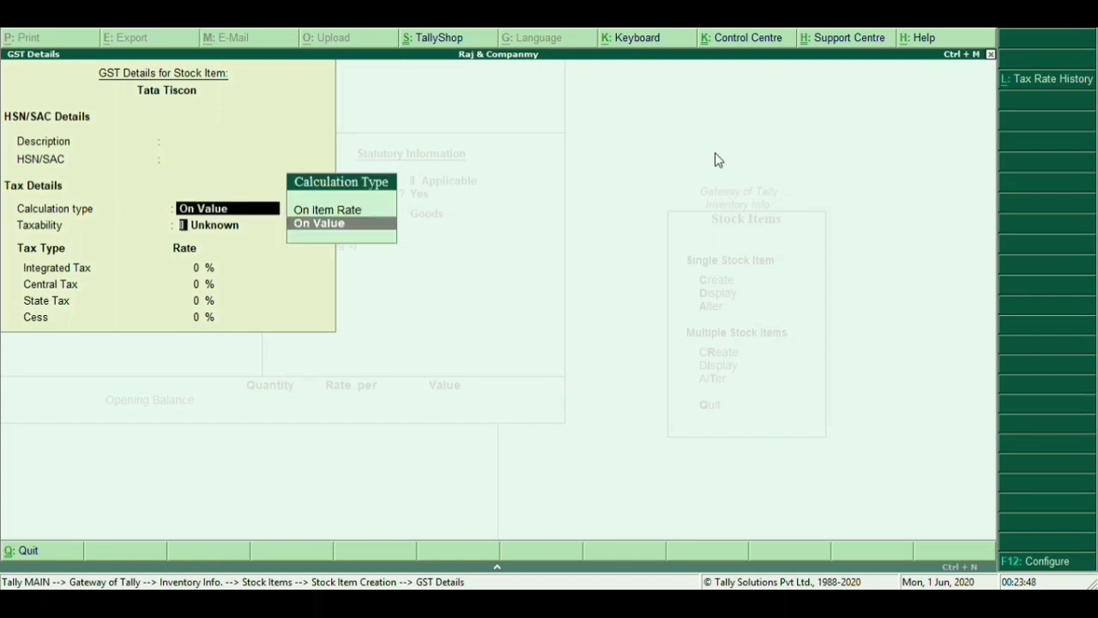
key(Return)
key(Down)
key(Down)
key(Down)
key(Return)
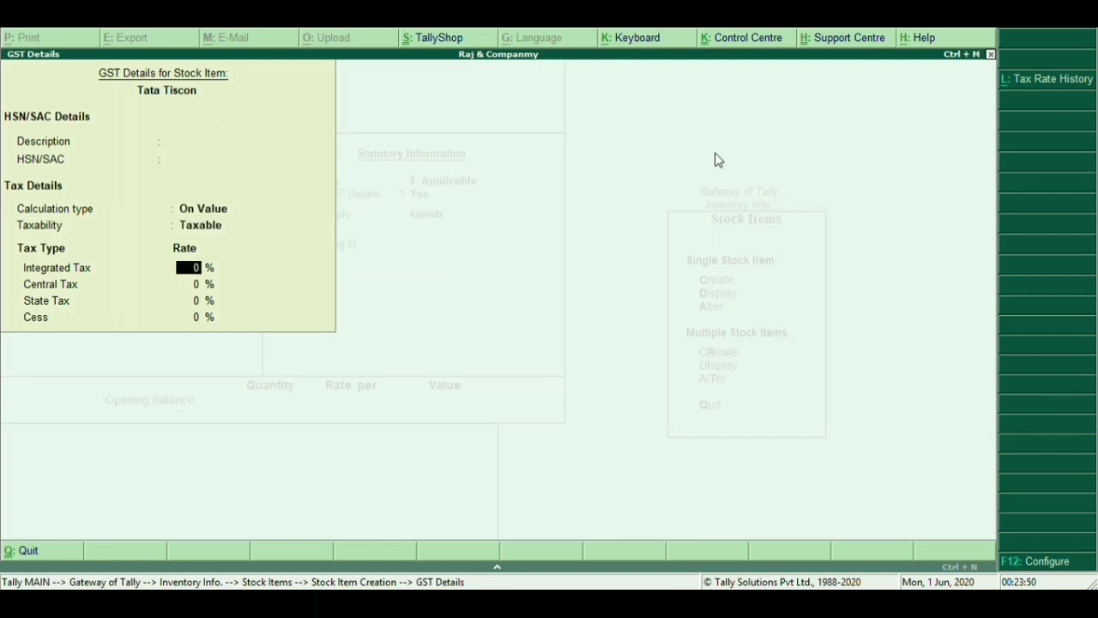
text(18)
key(Return)
key(Return)
key(Return)
key(Return)
key(Return)
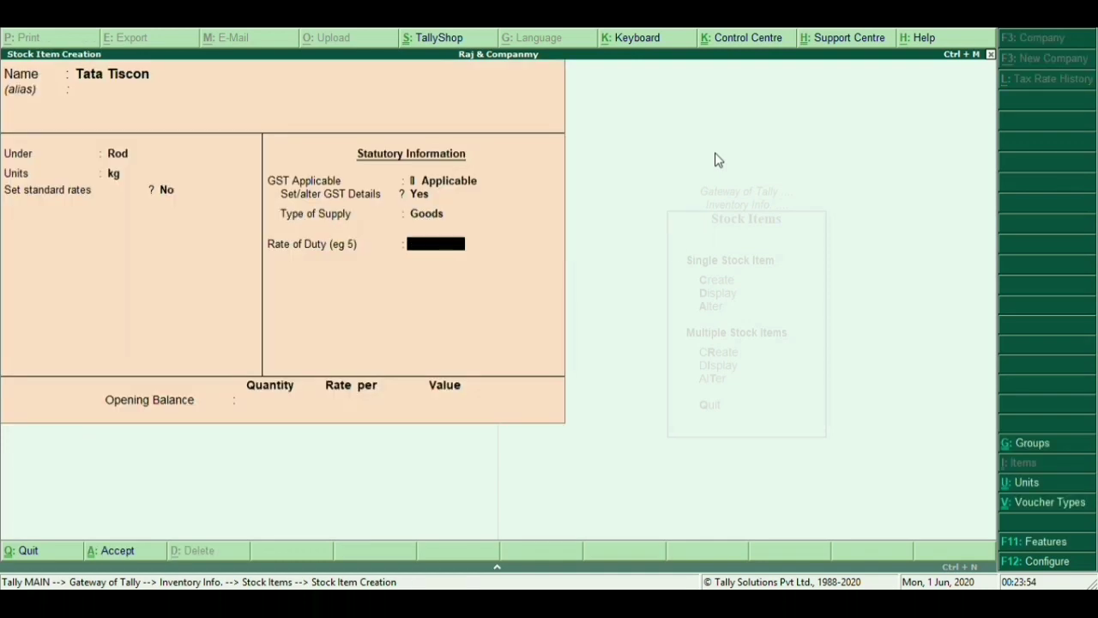
key(Return)
key(Return)
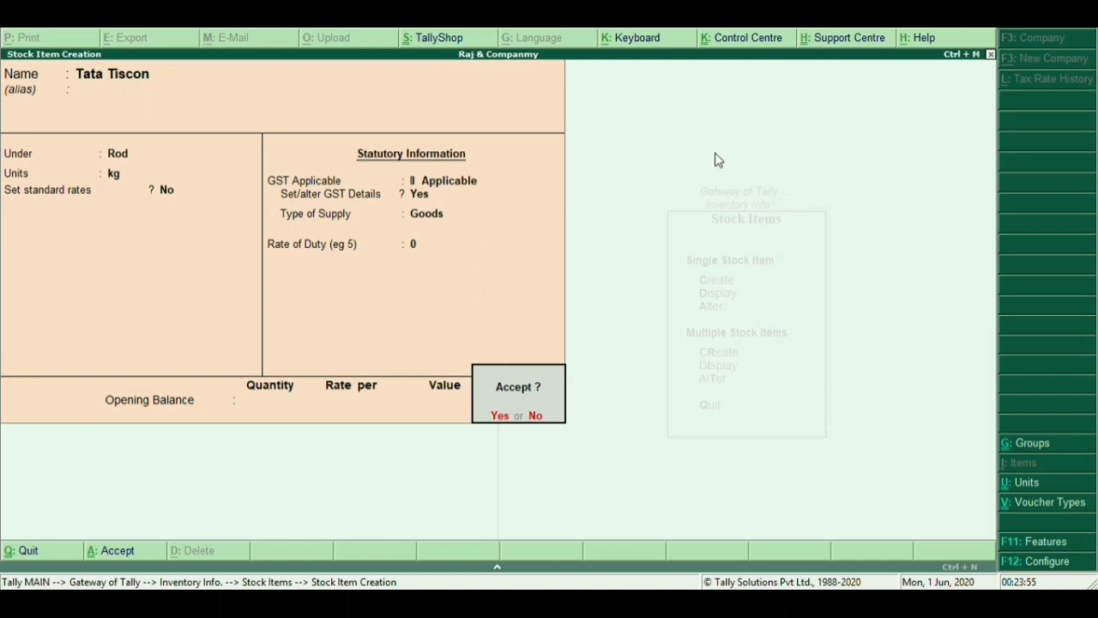
key(Return)
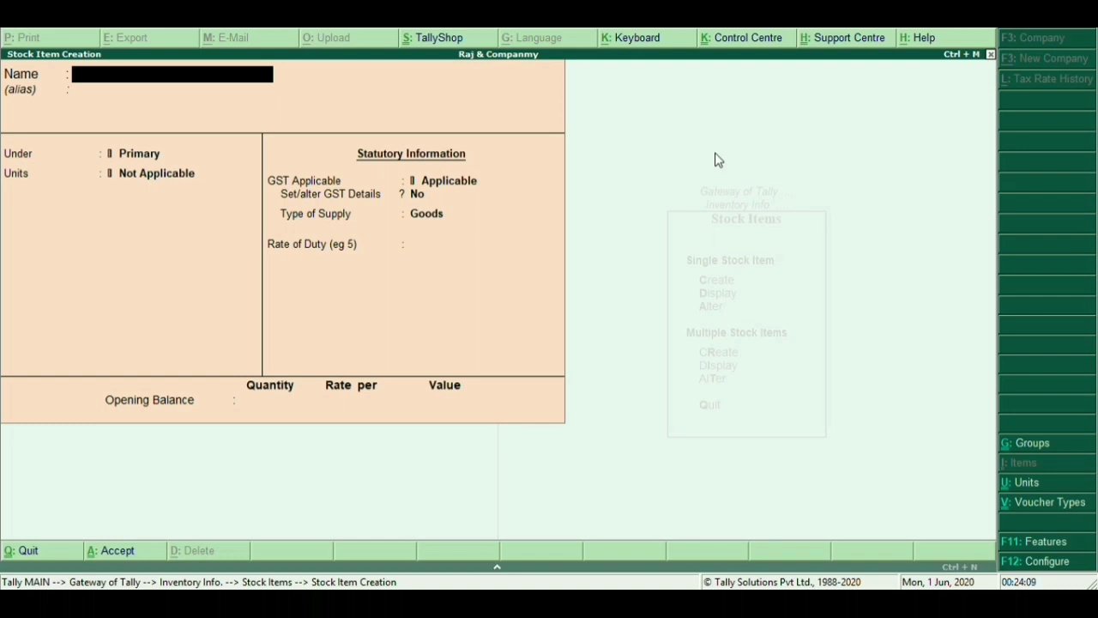
Enter stock item Sheet 4*6 under the Sheet group, measured in pc
text(Sheet 4*6)
key(Return)
key(Return)
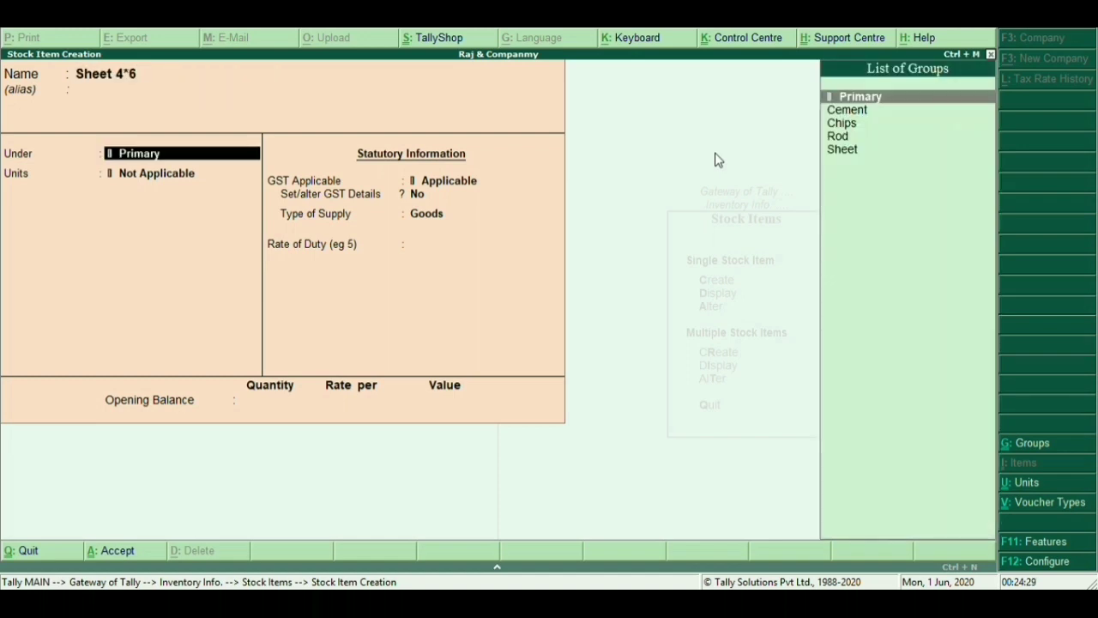
key(Down)
key(Down)
key(Down)
key(Down)
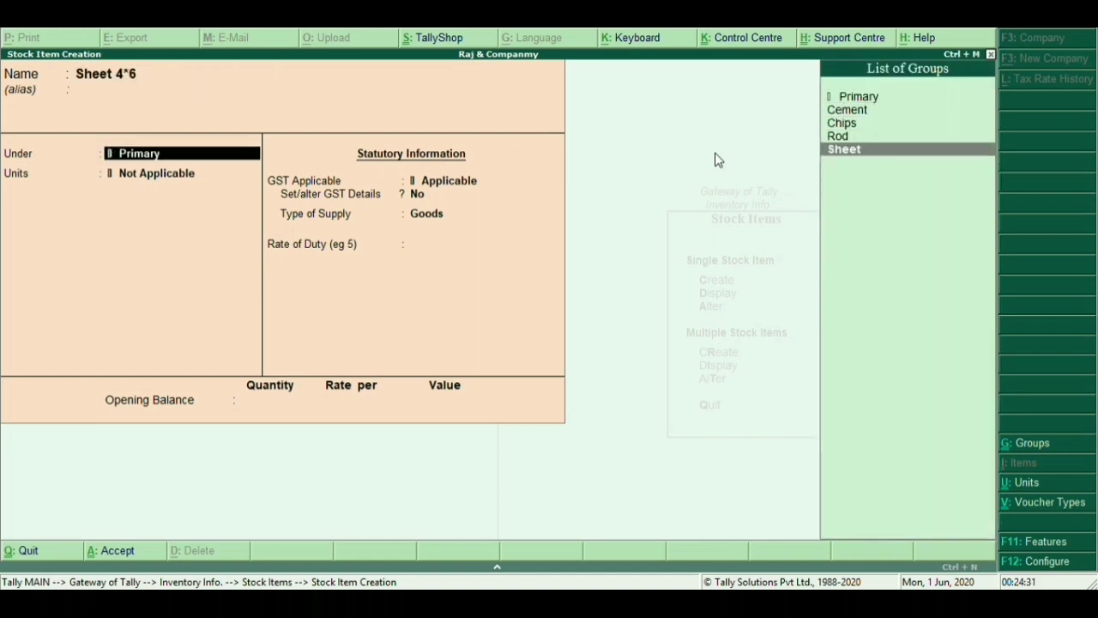
key(Return)
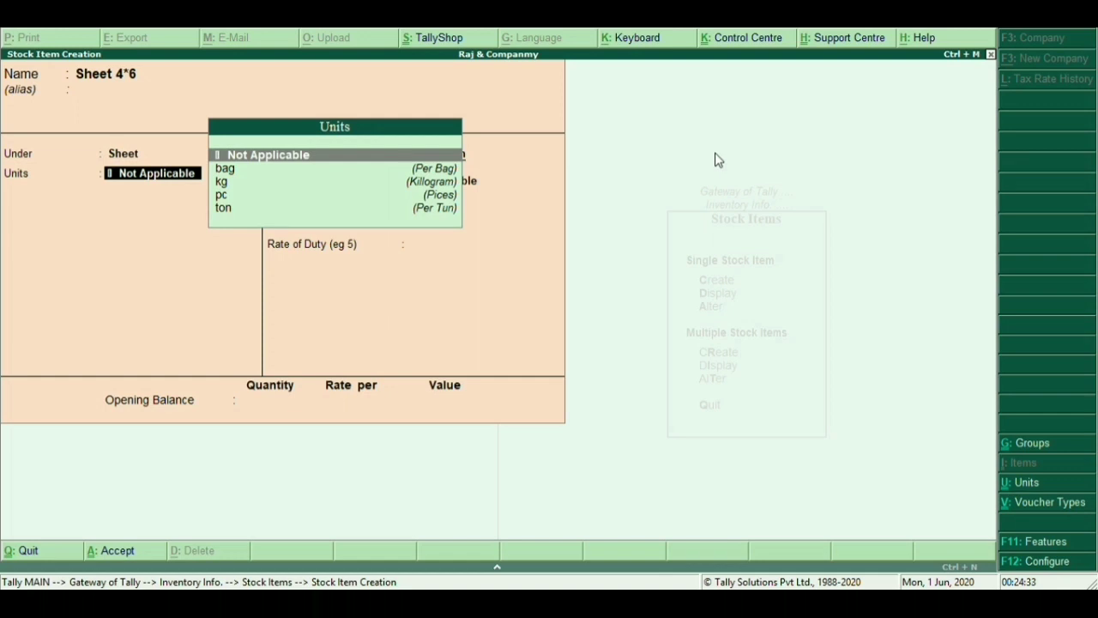
key(Down)
key(Down)
key(Down)
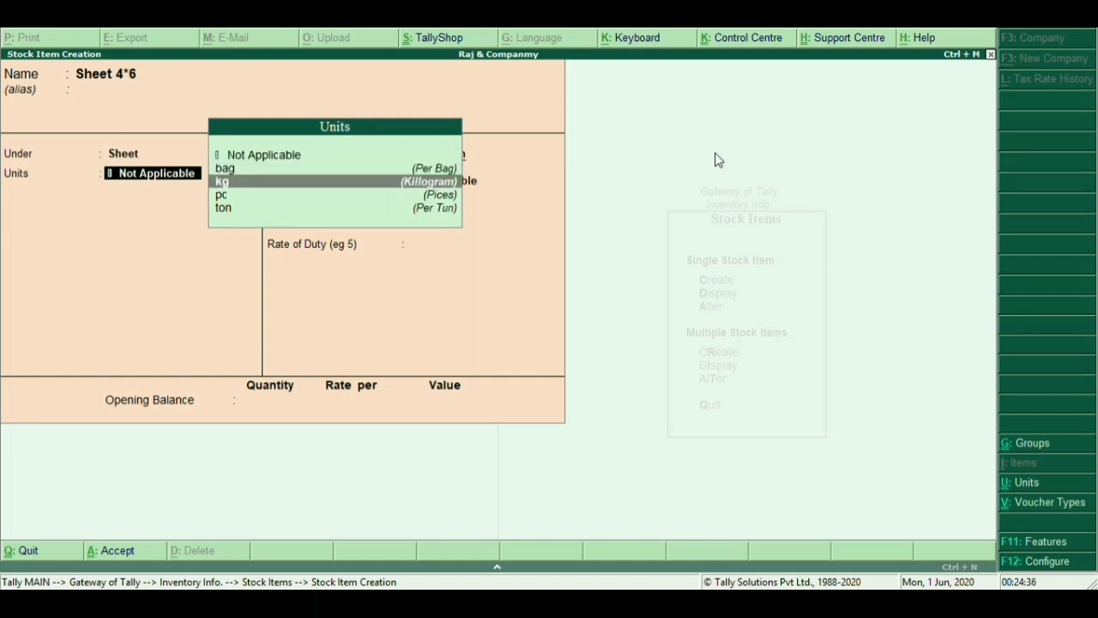
key(Return)
key(Return)
key(Return)
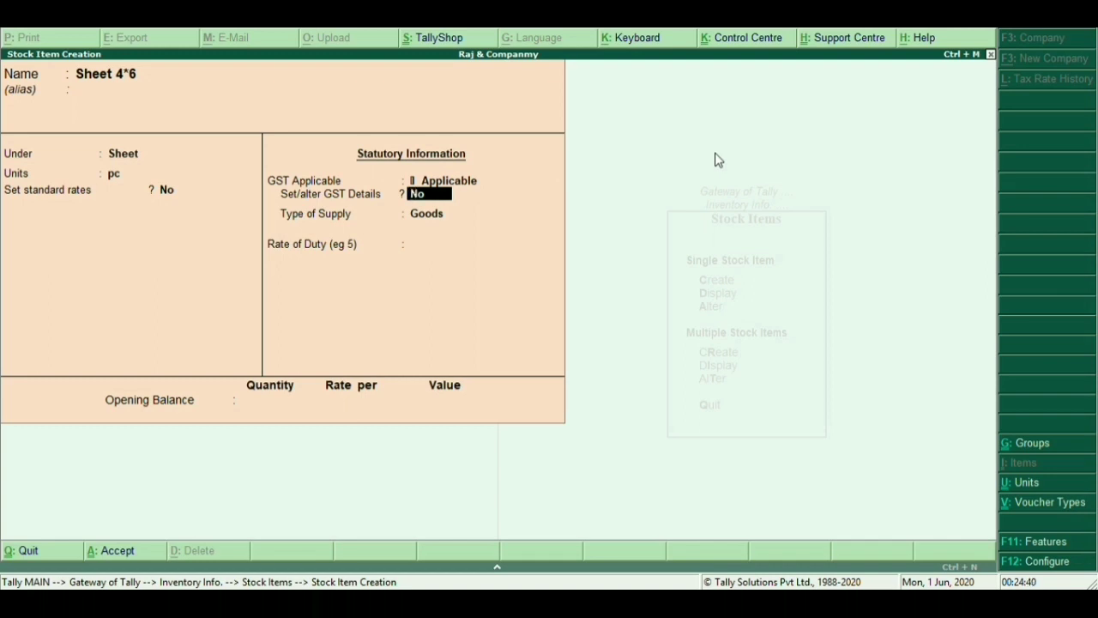
Set Sheet 4*6 GST to Taxable at 12% integrated (6% central/state) and accept the item
text(y)
key(Return)
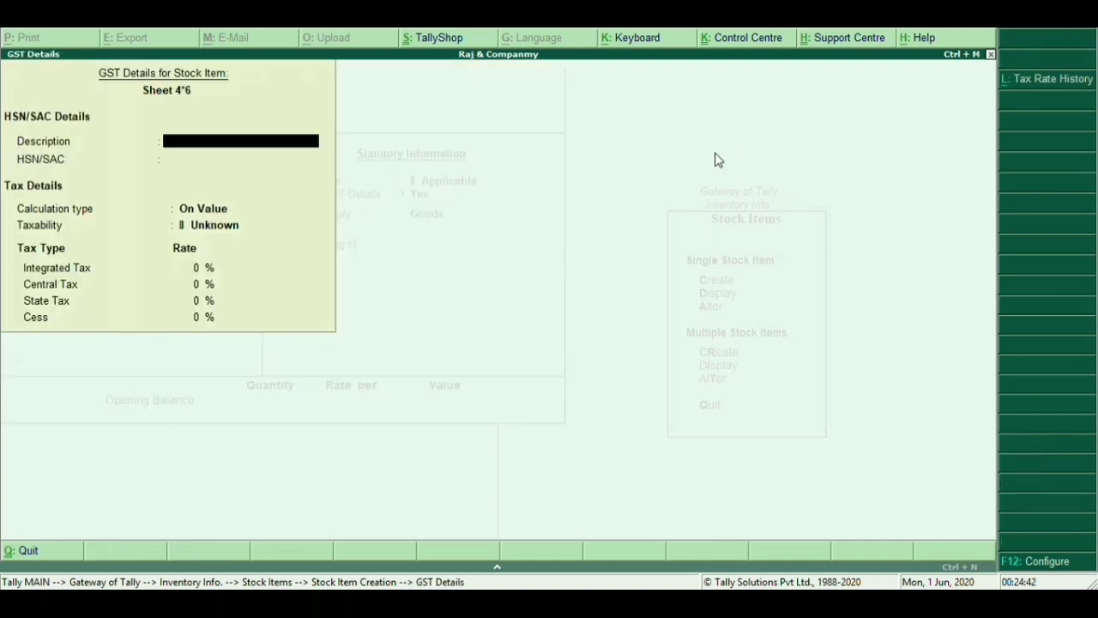
key(Return)
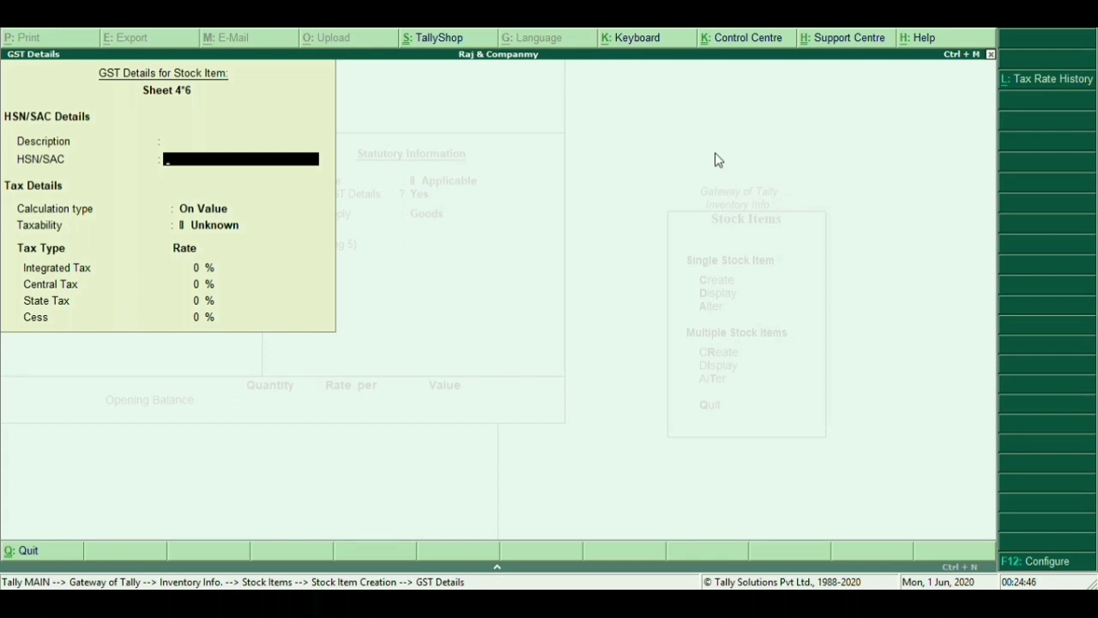
key(Return)
key(Return)
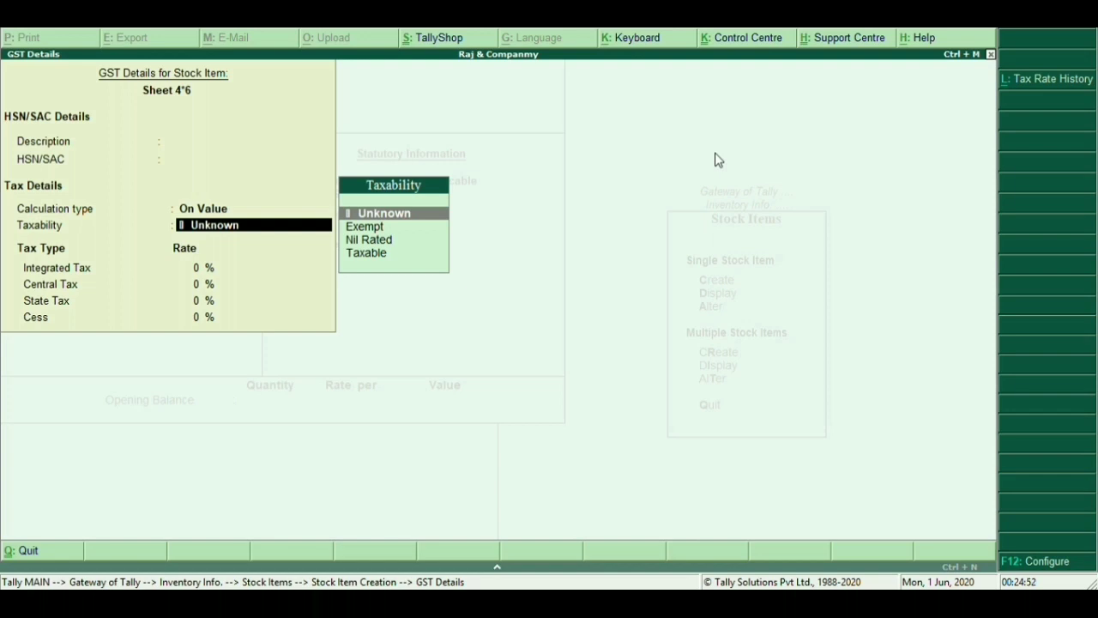
key(Return)
key(Return)
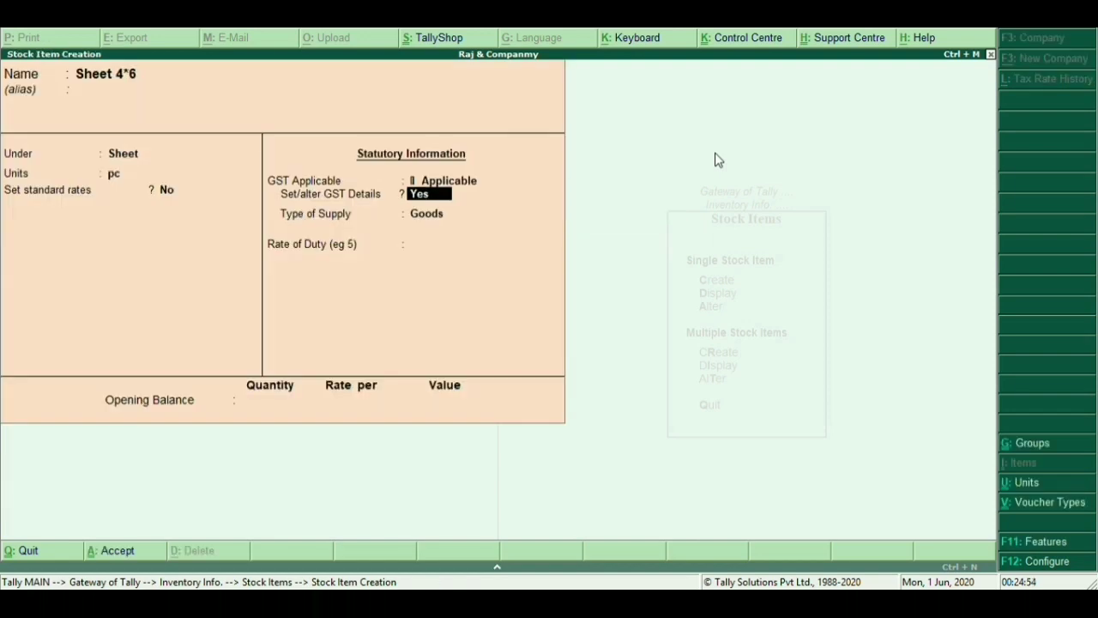
key(Return)
key(Return)
key(Return)
key(Return)
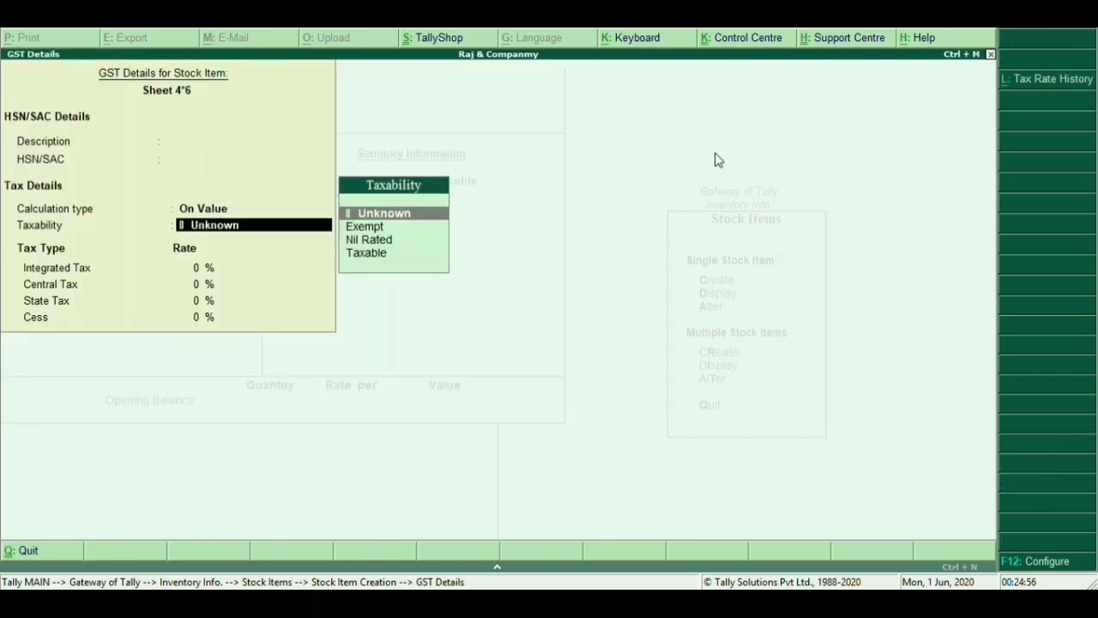
key(Down)
key(Down)
key(Down)
key(Return)
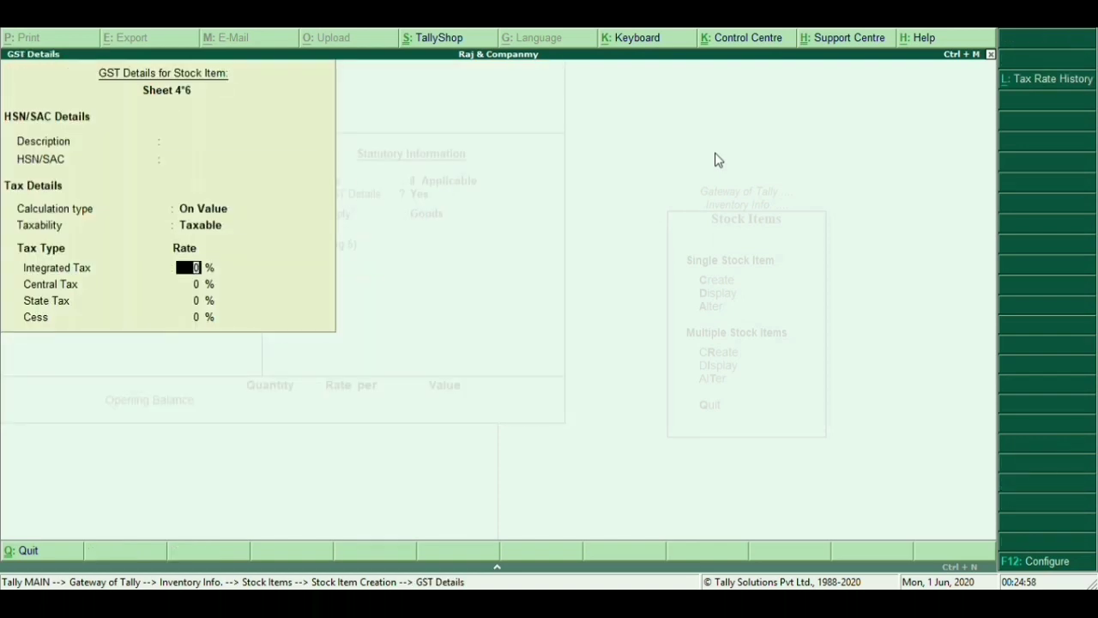
text(12)
key(Return)
key(Return)
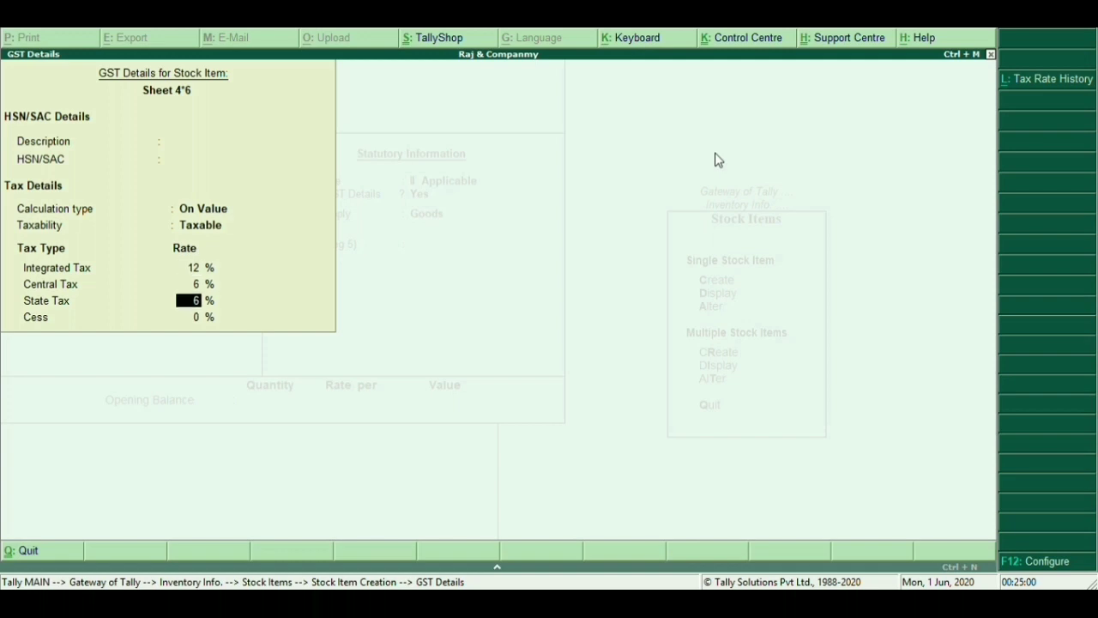
key(Return)
key(Return)
key(Return)
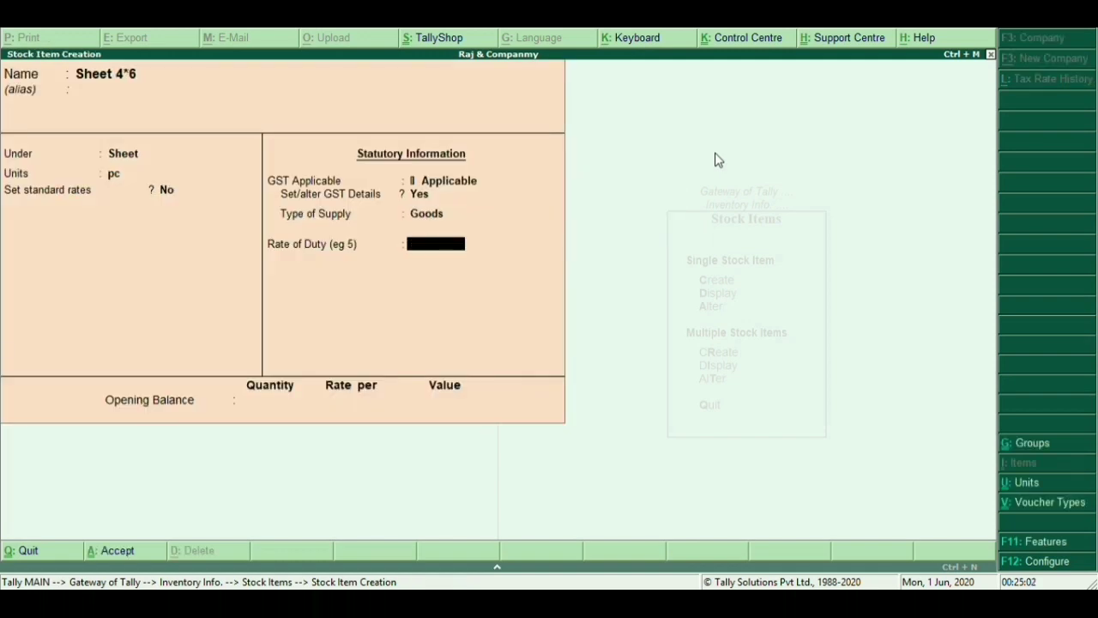
key(Return)
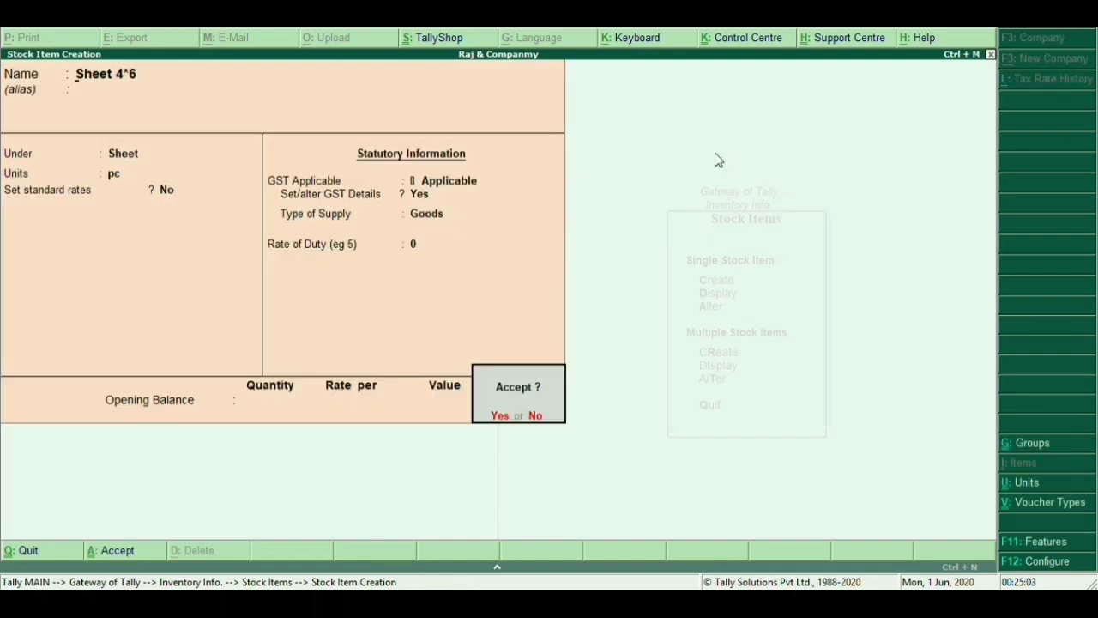
key(Return)
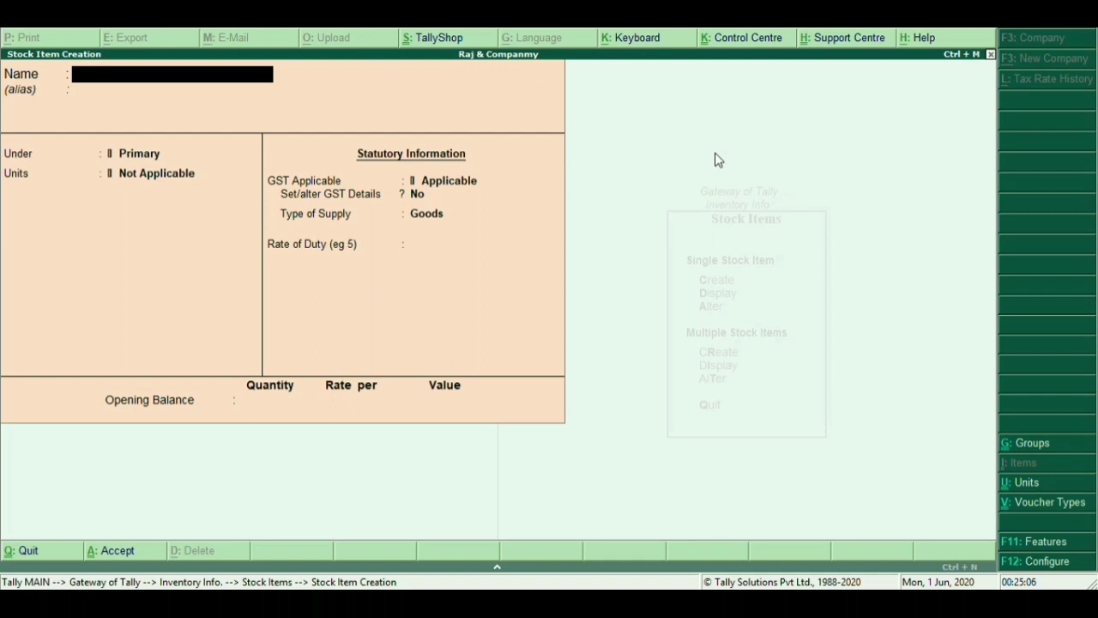
Name the new stock item Chips 3mm, put it under group Chips, with unit ton
text(3)
key(BackSpace)
text(Chips 3mm)
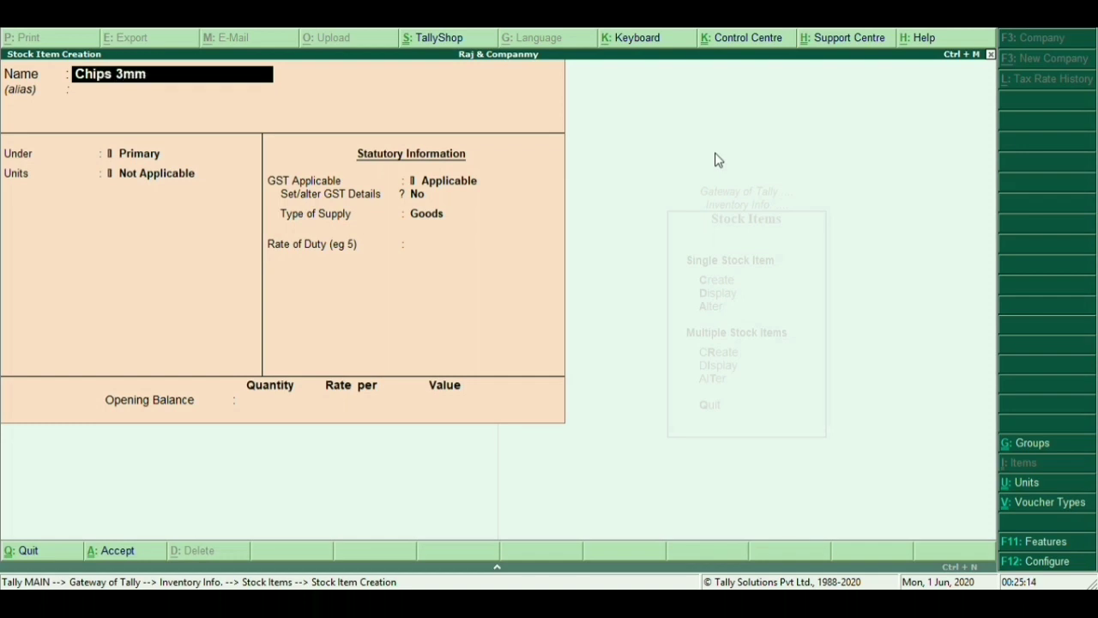
key(Return)
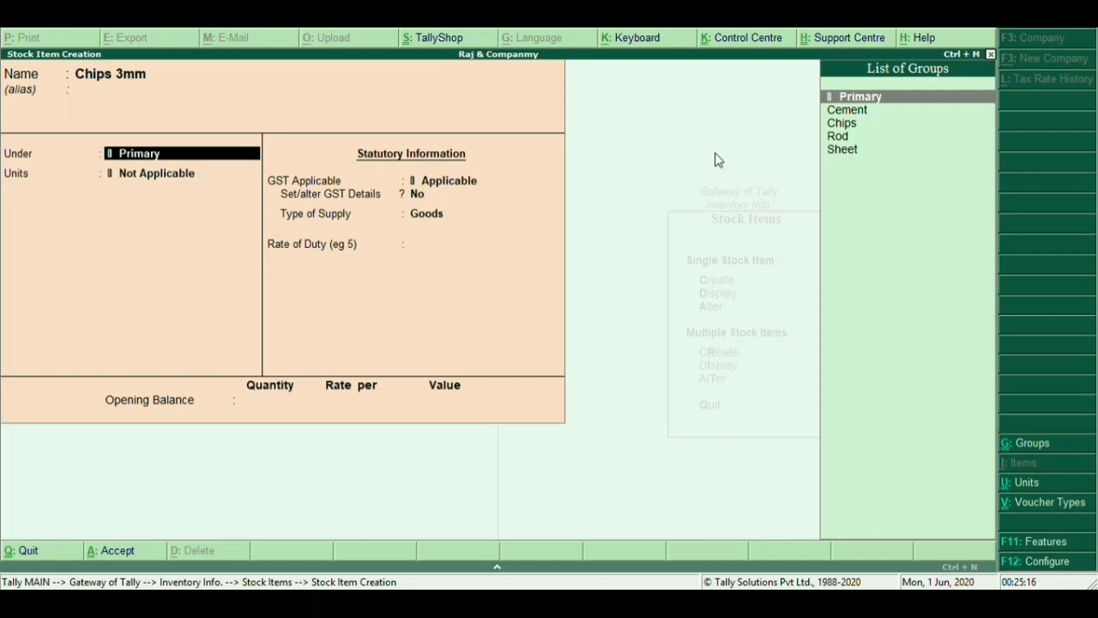
key(Down)
key(Down)
key(Down)
key(Up)
key(Return)
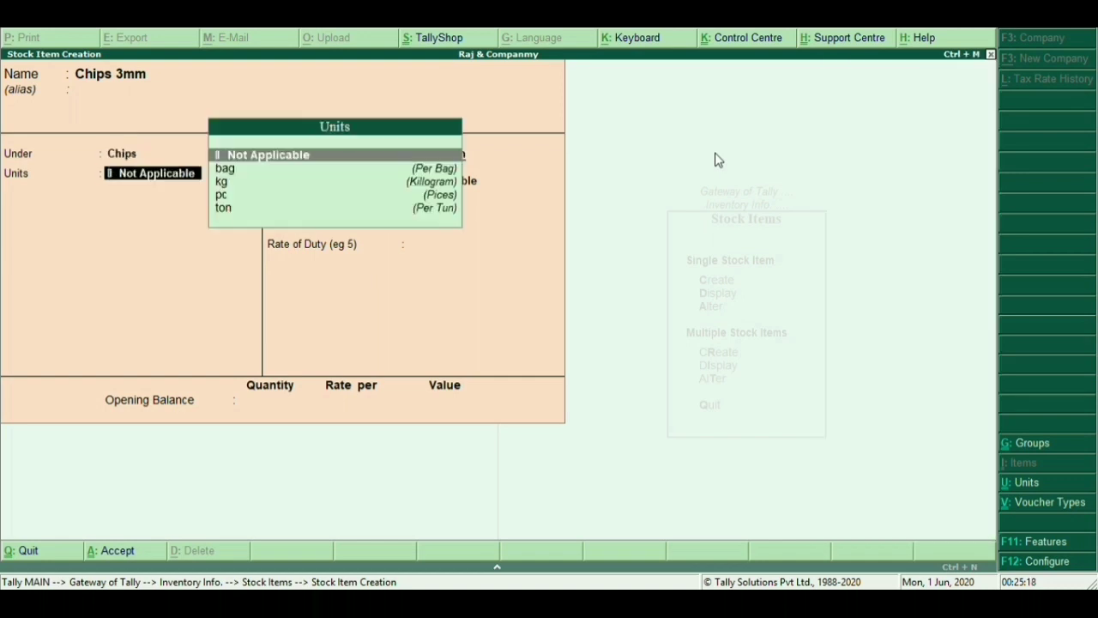
key(Down)
key(Down)
key(Down)
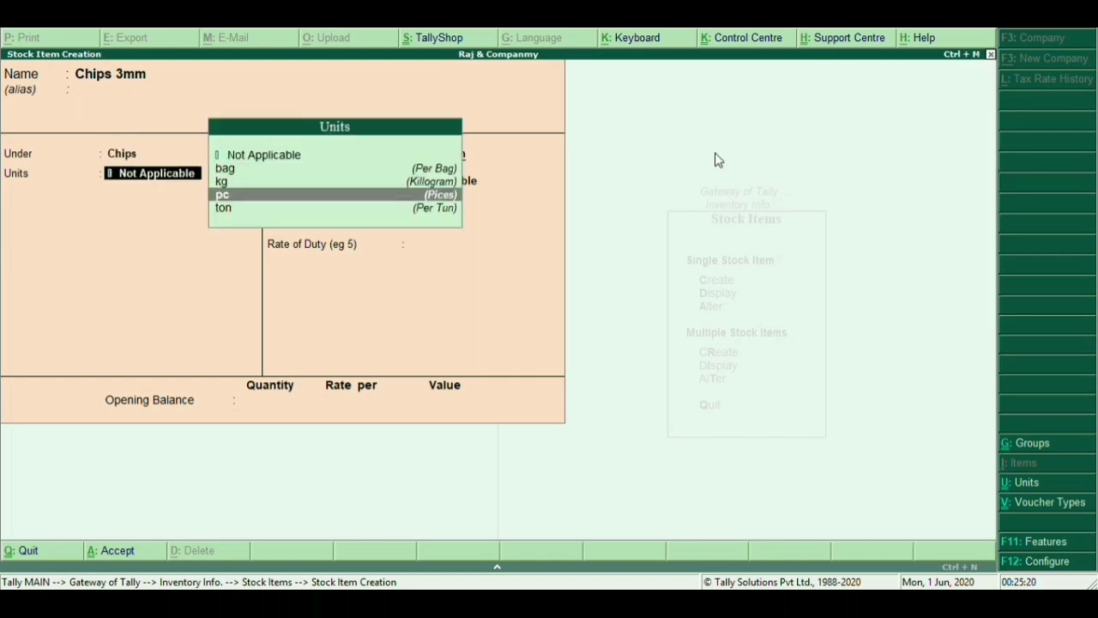
key(Down)
key(Return)
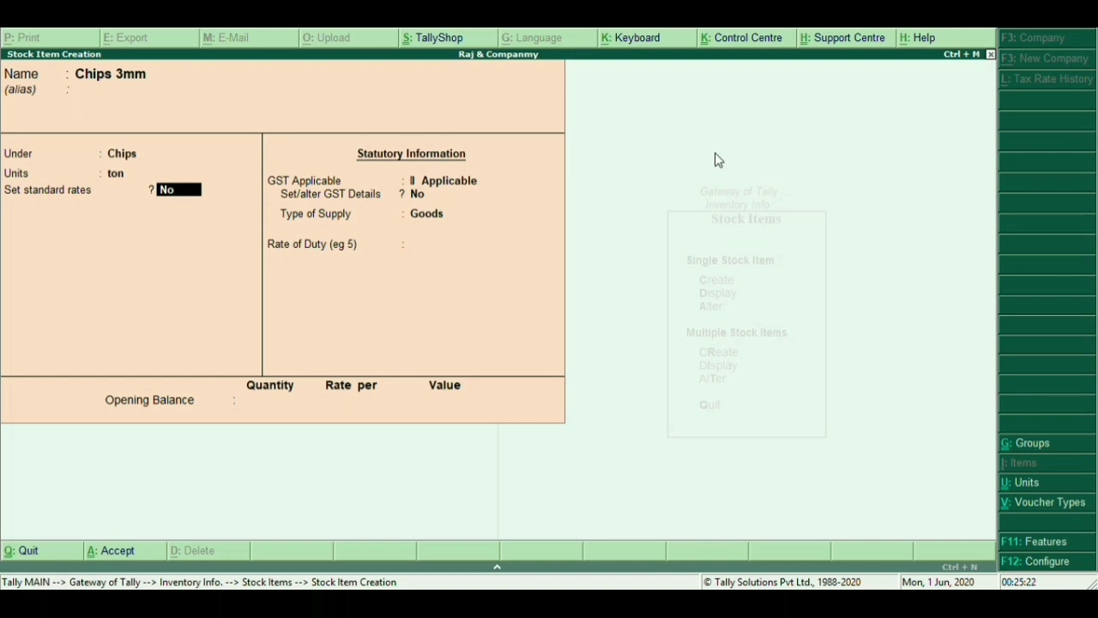
Set its GST details to Taxable at 5% integrated tax and save the item
key(Return)
key(Return)
key(y)
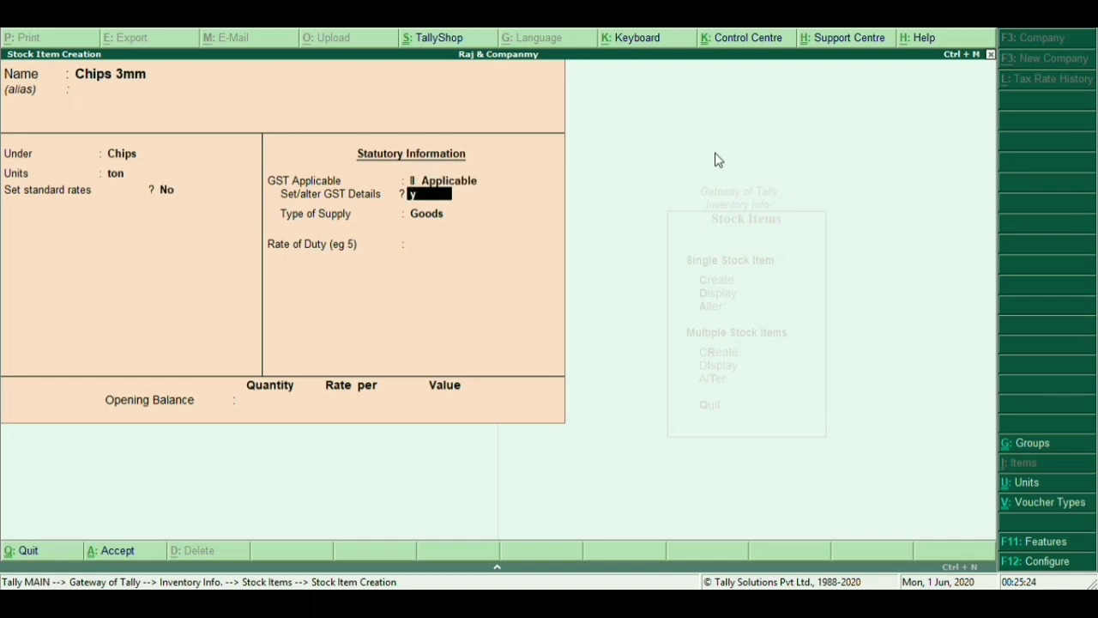
key(Return)
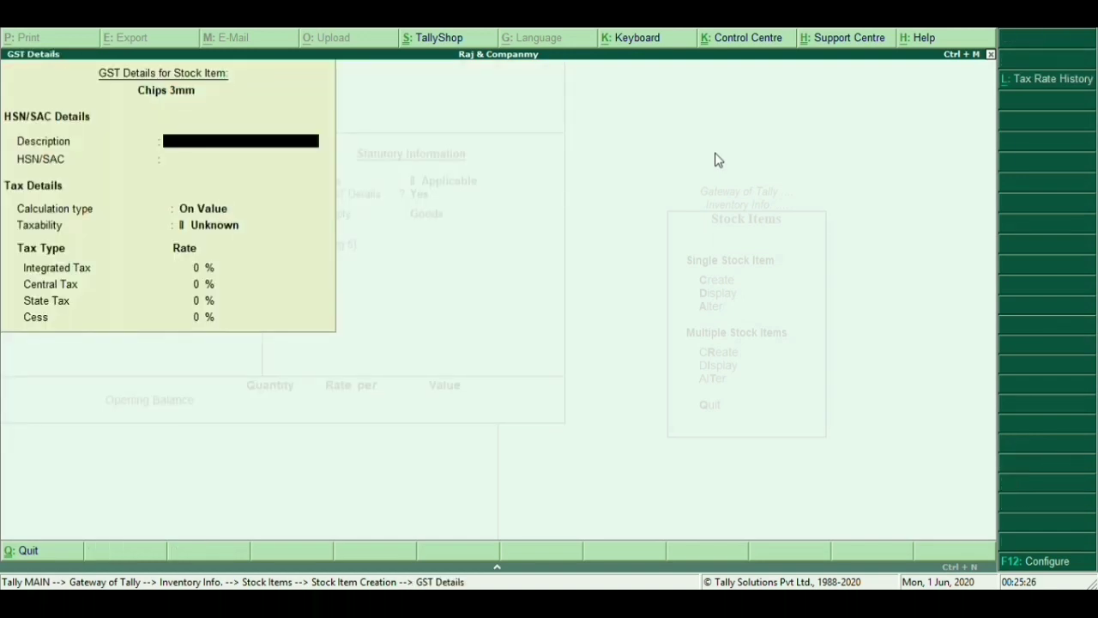
key(Return)
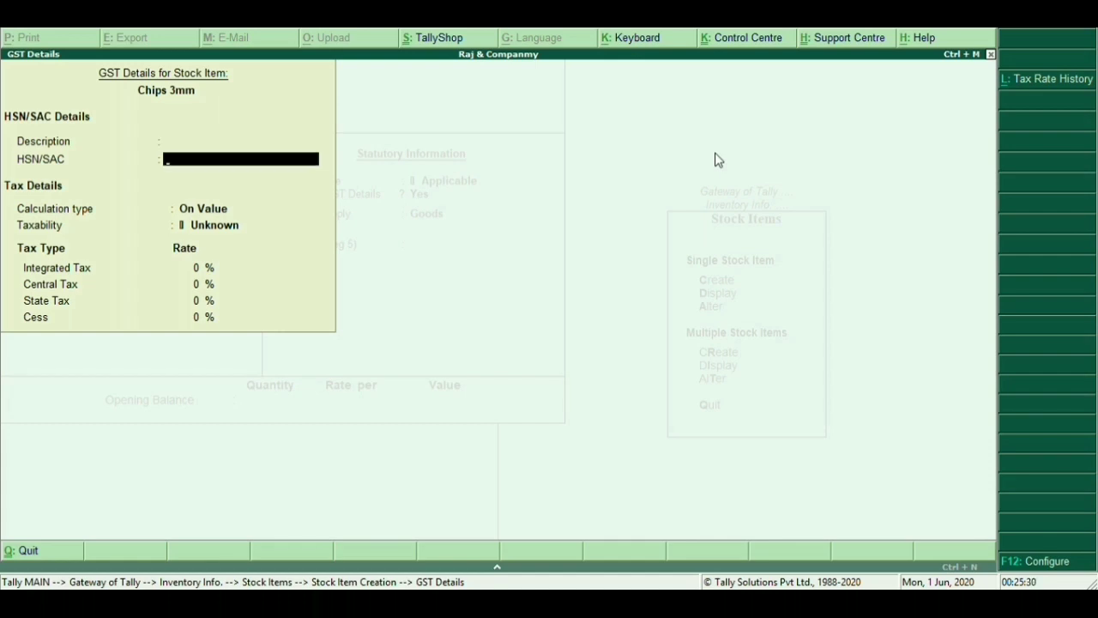
key(Return)
key(Return)
key(Down)
key(Down)
key(Down)
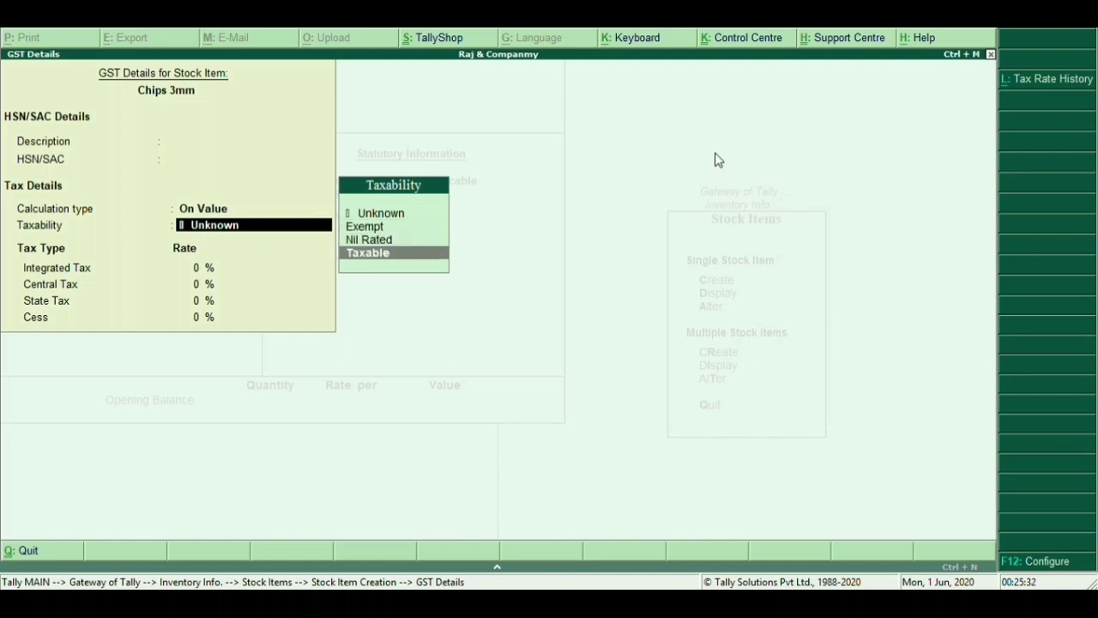
key(Return)
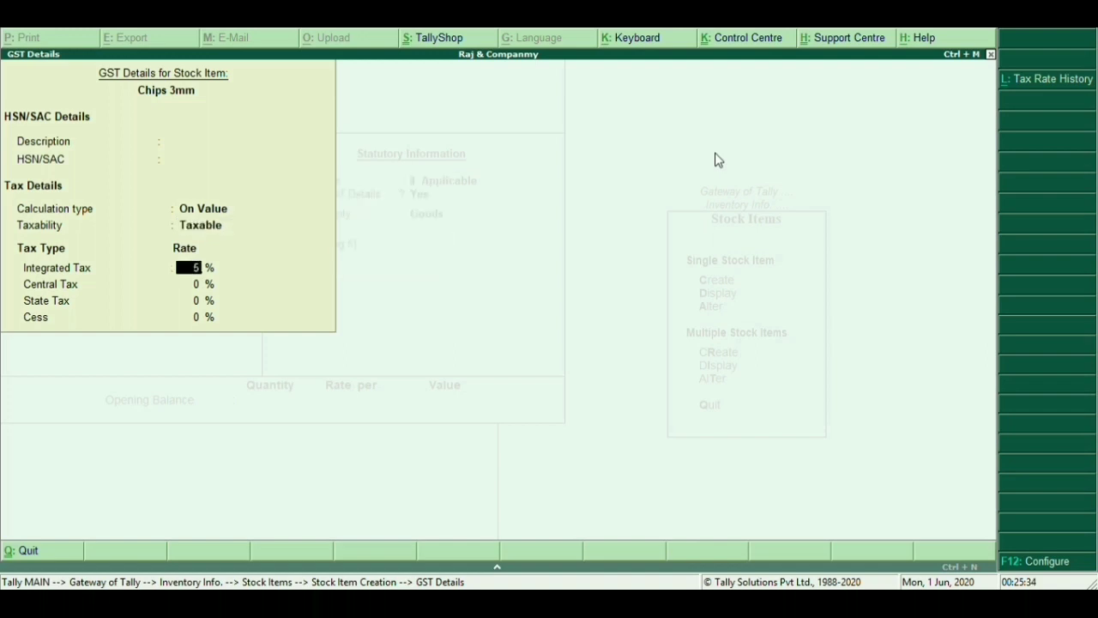
text(5)
key(Return)
key(Return)
key(Return)
key(Return)
key(Return)
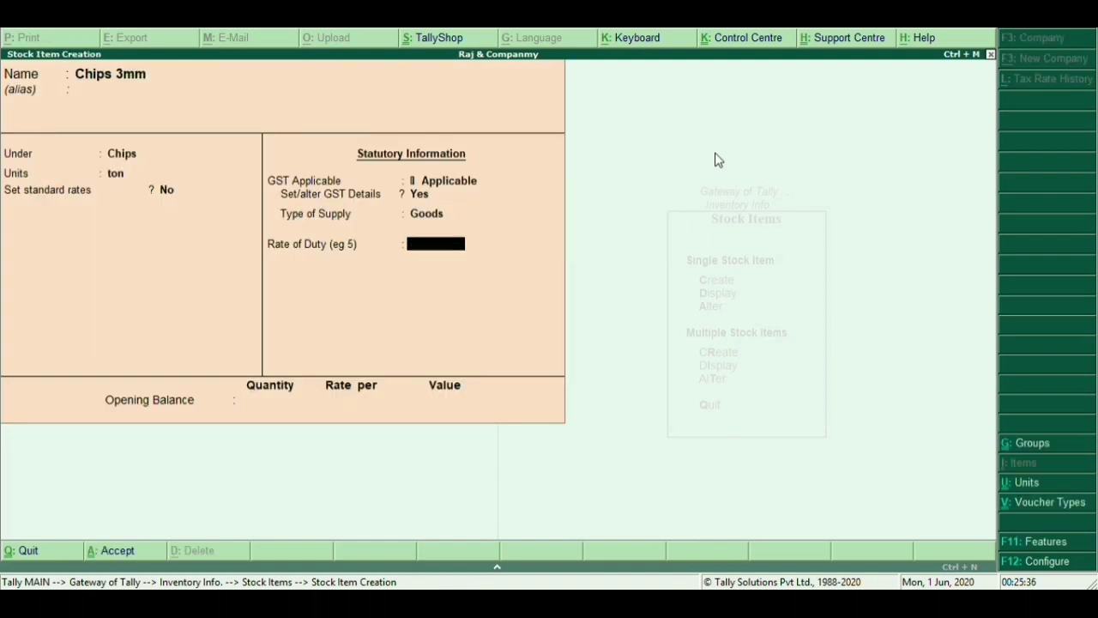
key(Return)
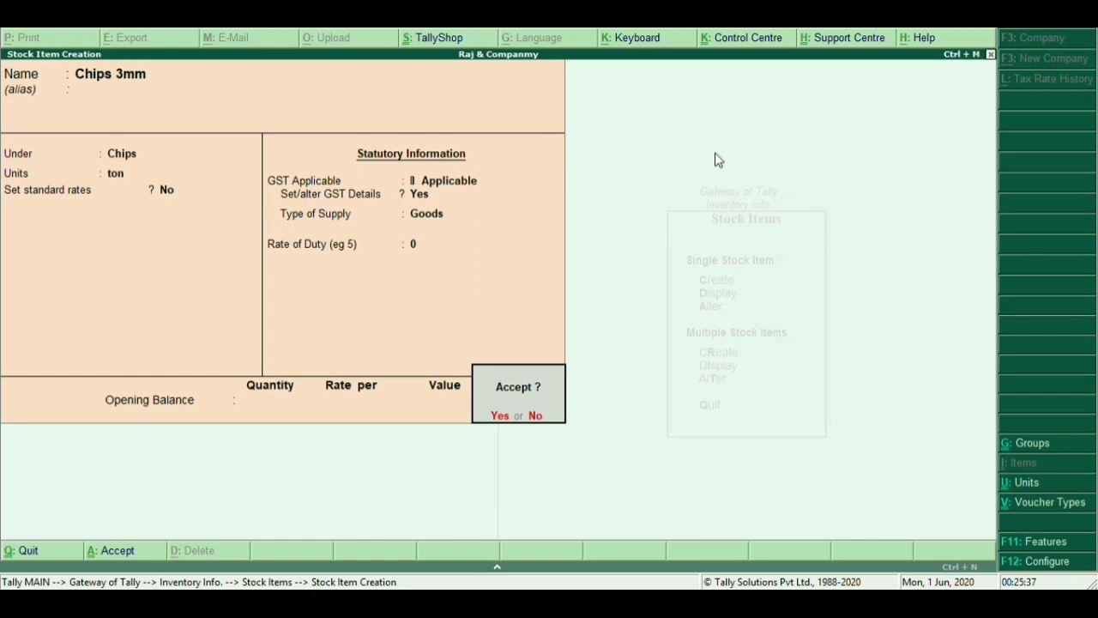
key(Return)
Quit Stock Item Creation to Gateway of Tally and open a Purchase voucher under Accounting Vouchers
key(Escape)
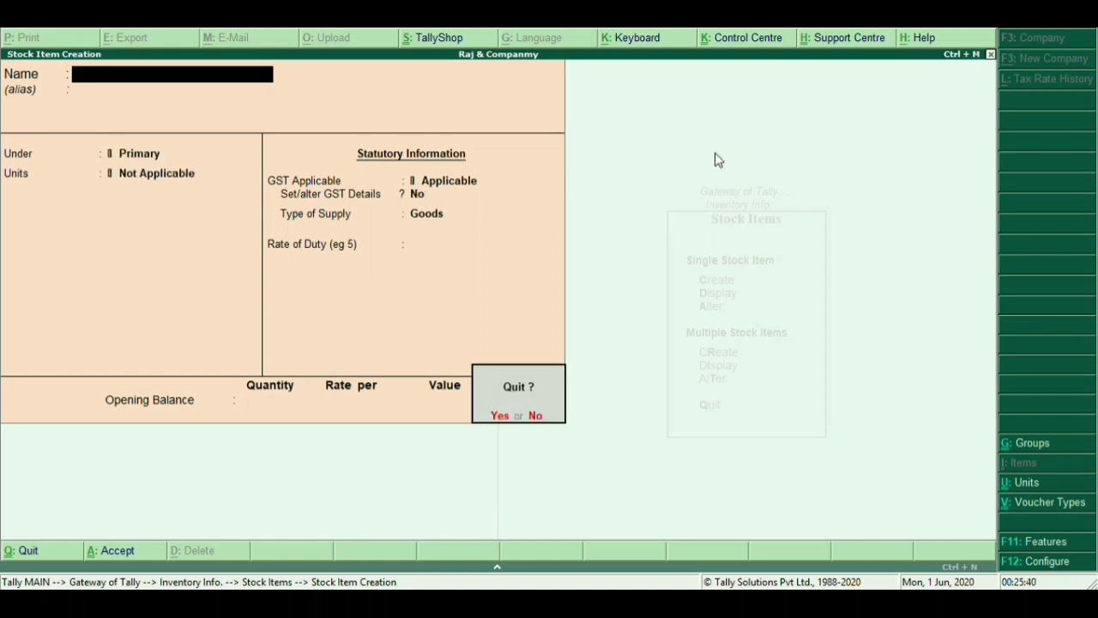
key(Return)
key(Escape)
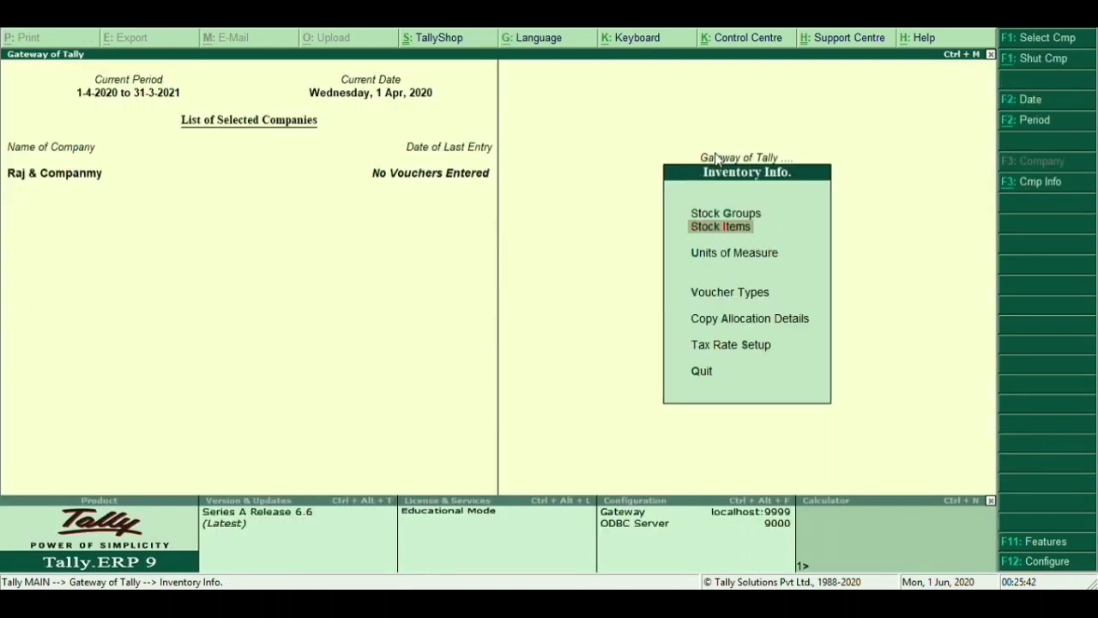
key(Escape)
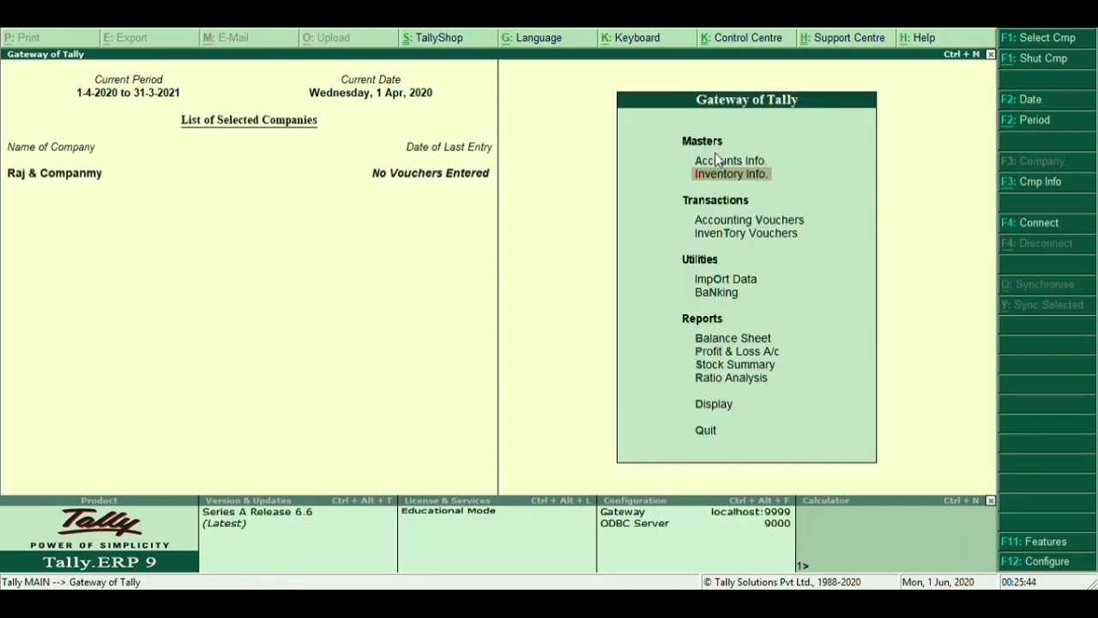
key(Down)
key(Down)
key(Up)
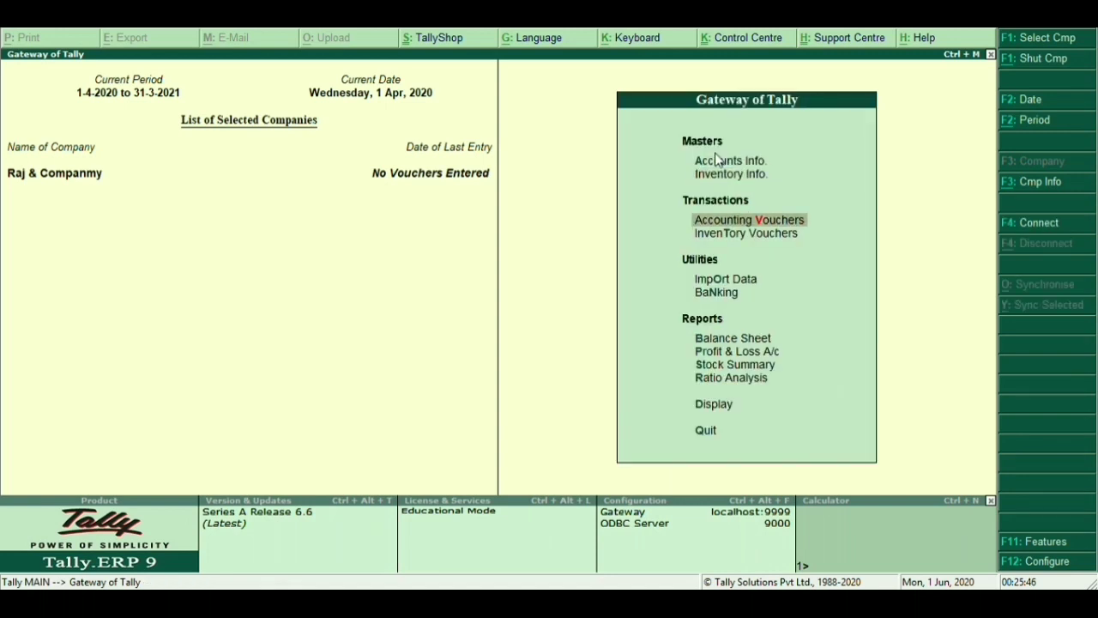
key(Return)
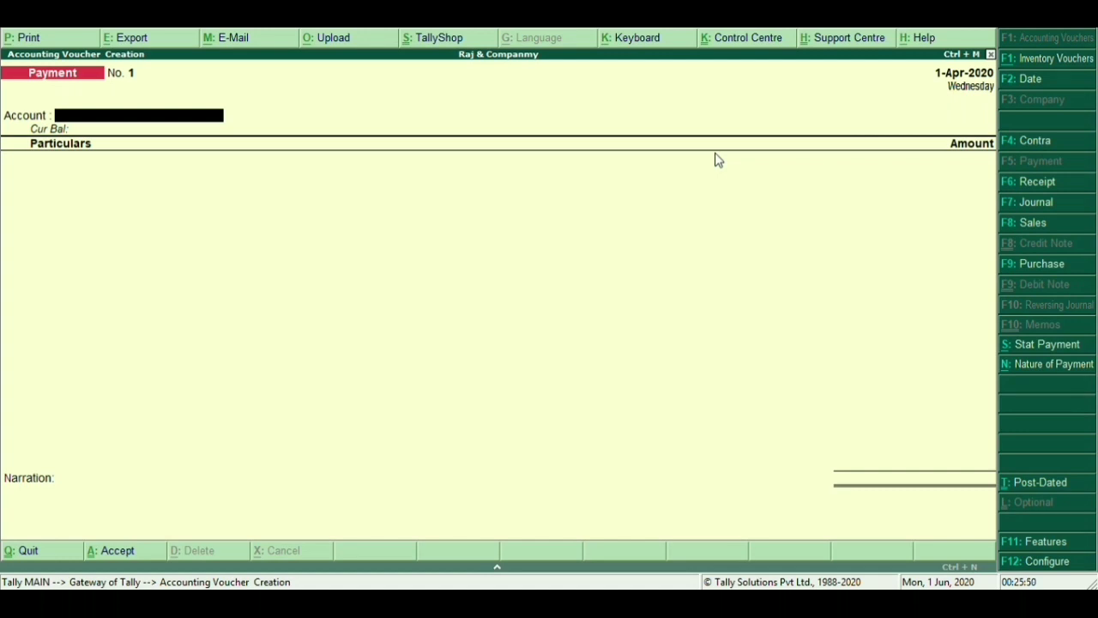
key(F9)
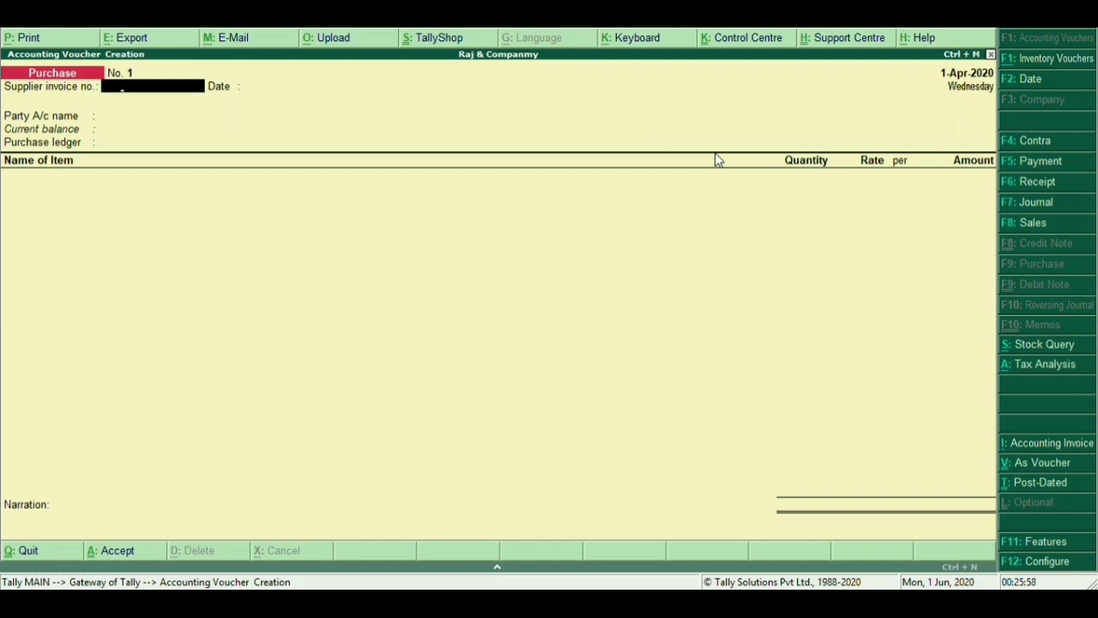
Date the purchase 1-4-20, select Mohan A/c (India, Bihar) as party and Purchase A/c as ledger
key(Return)
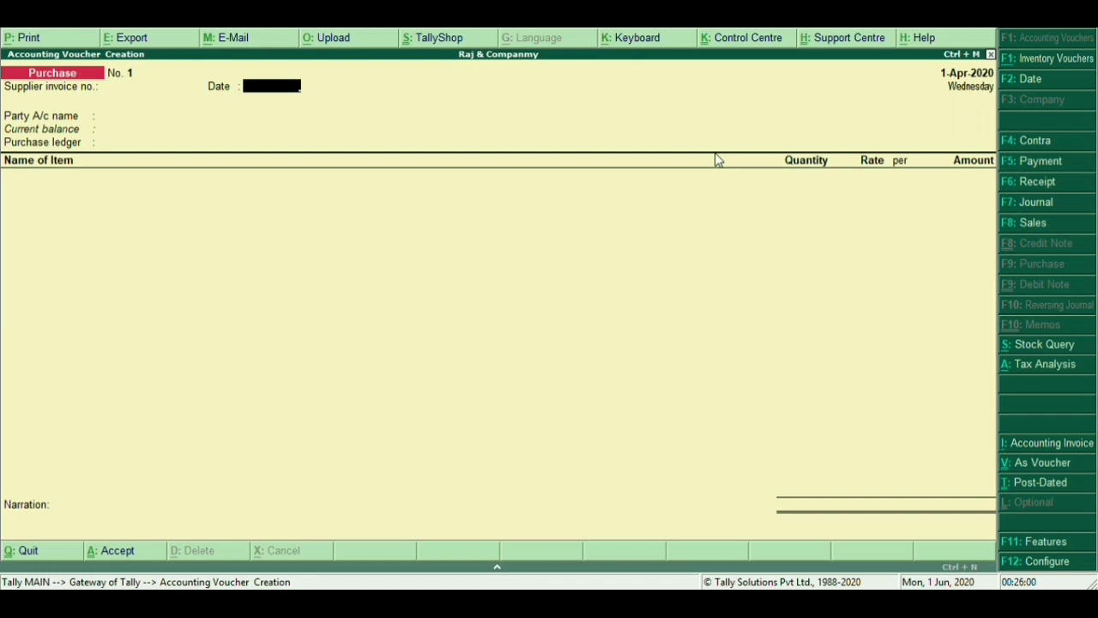
text(1-4-20)
key(Return)
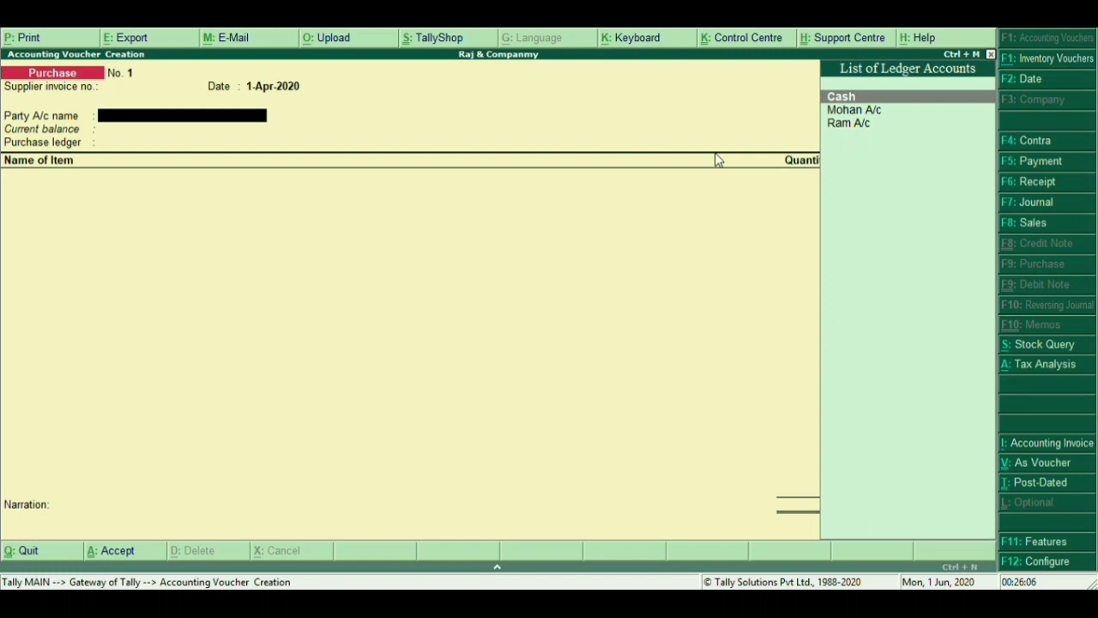
key(Down)
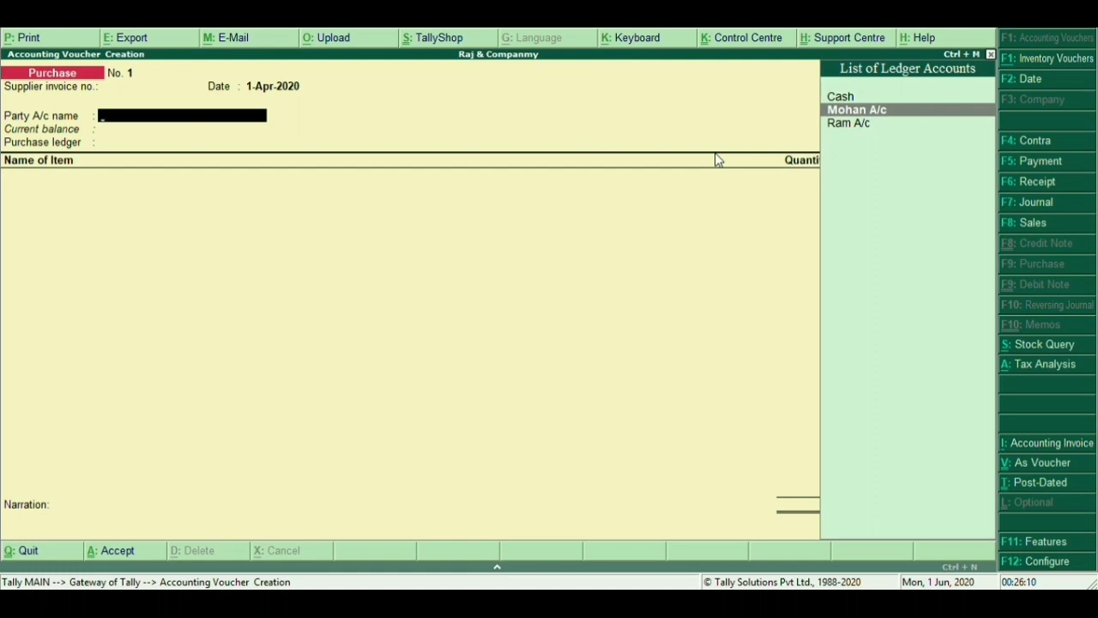
key(Return)
key(Return)
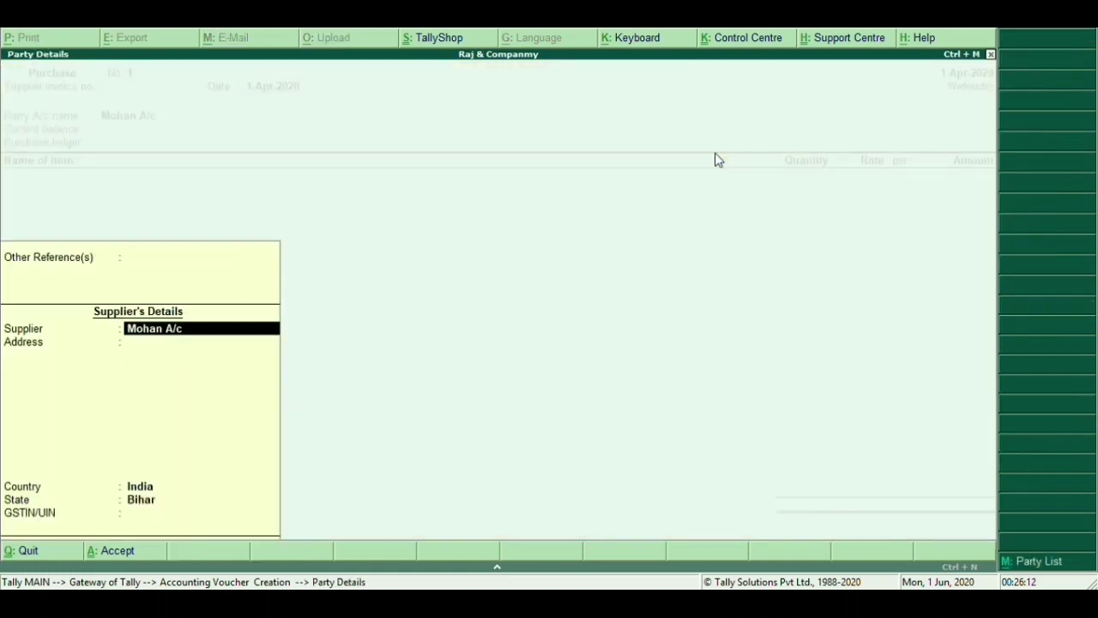
key(Return)
key(Return)
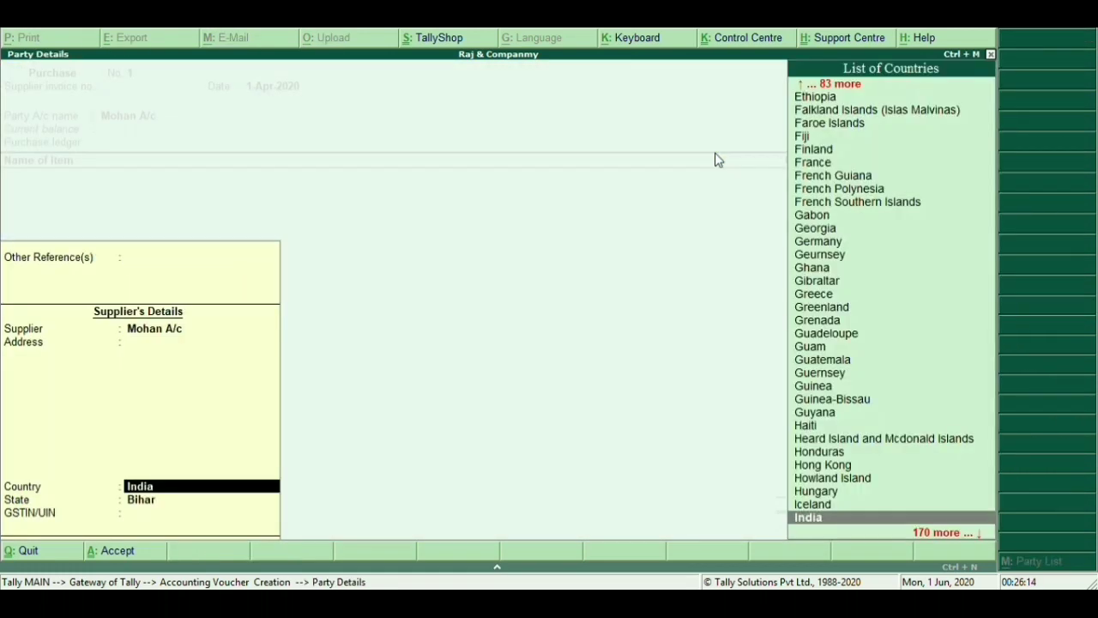
key(Return)
key(Return)
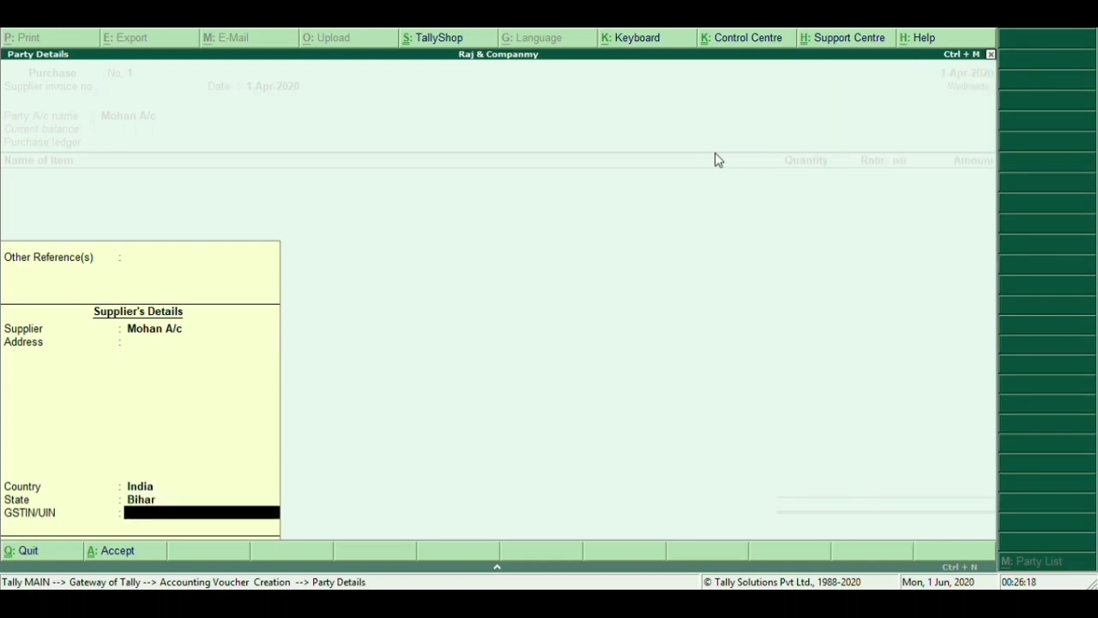
key(Return)
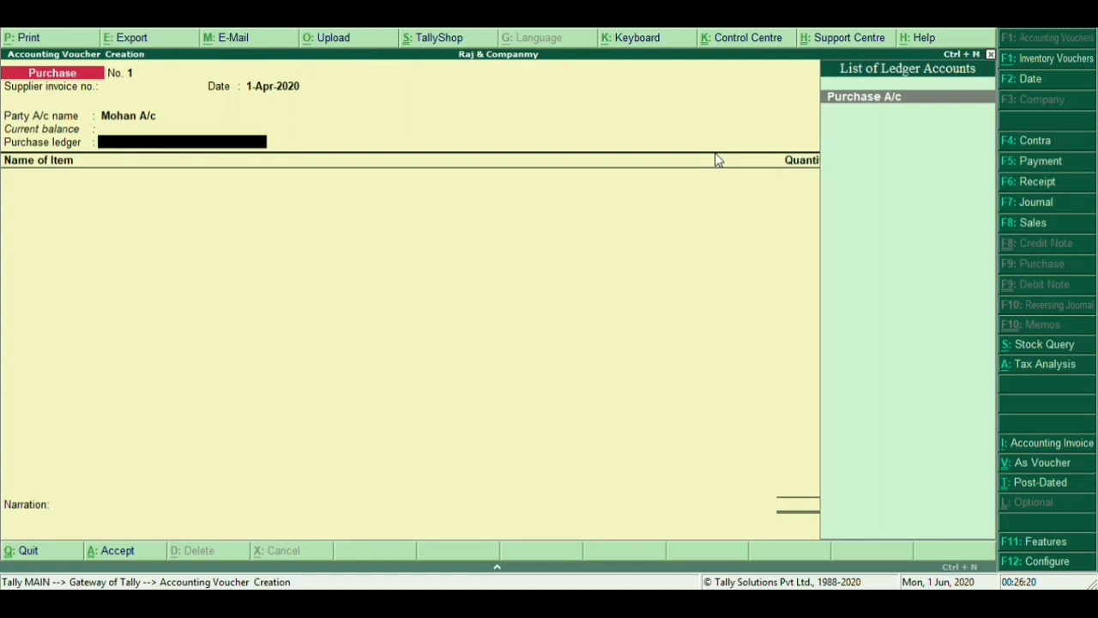
key(Return)
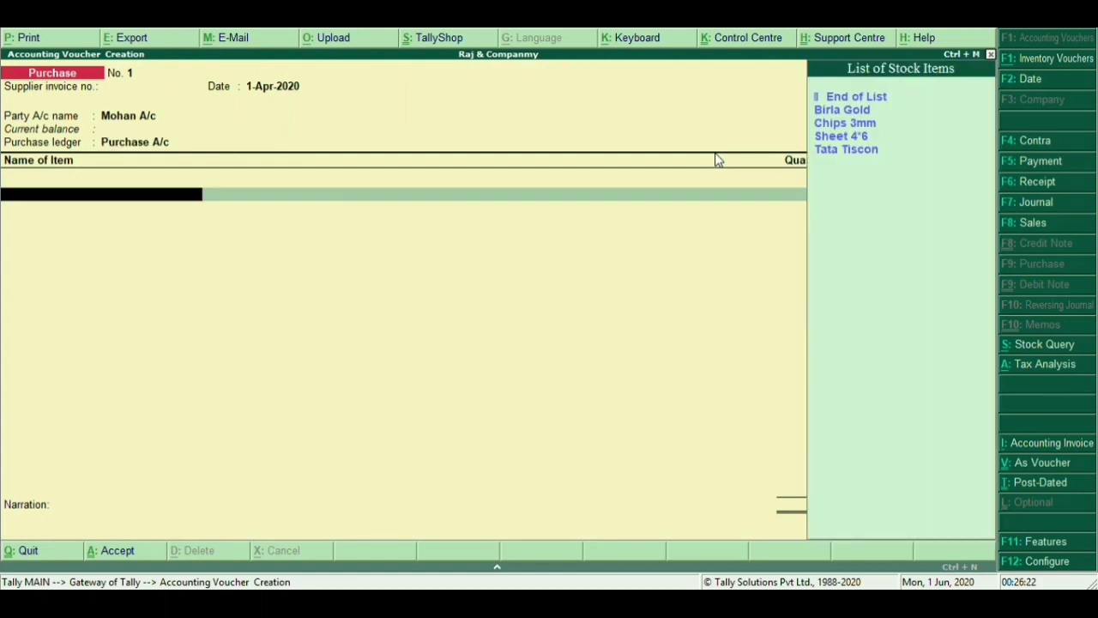
Add Birla Gold as the first item: 500 bags at 300, amounting to 1,50,000.00
key(Down)
key(Down)
key(Down)
key(Up)
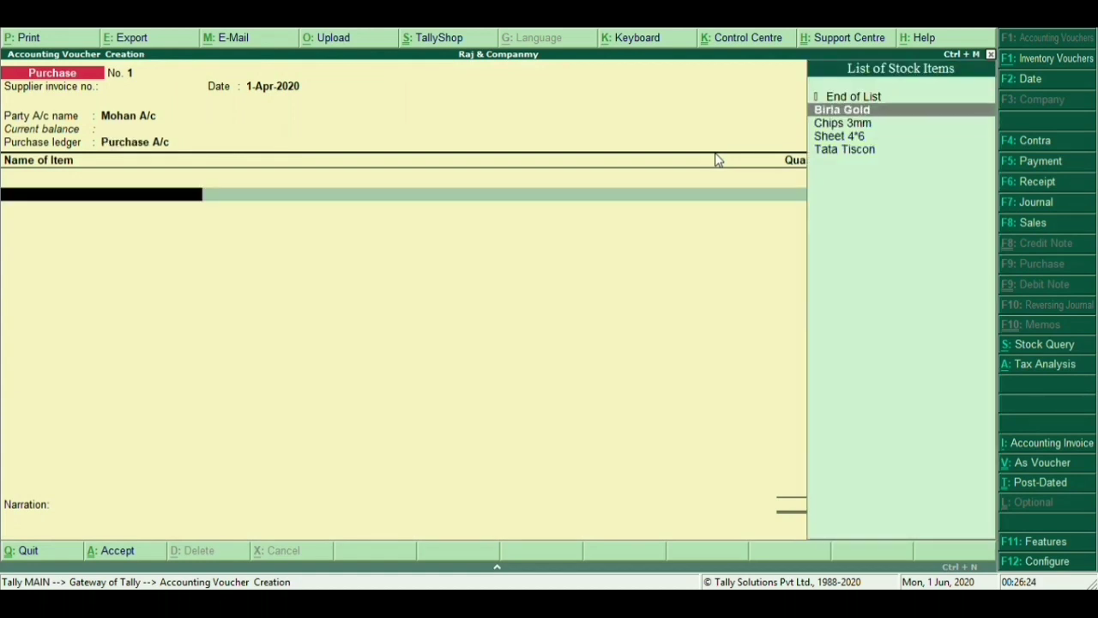
key(Return)
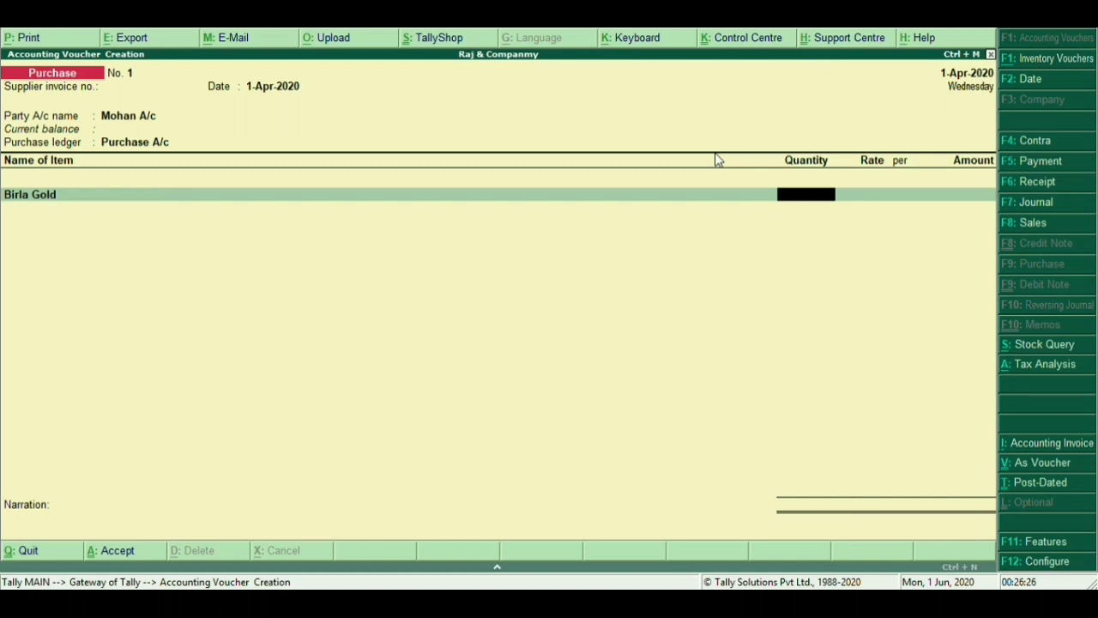
text(500)
key(Return)
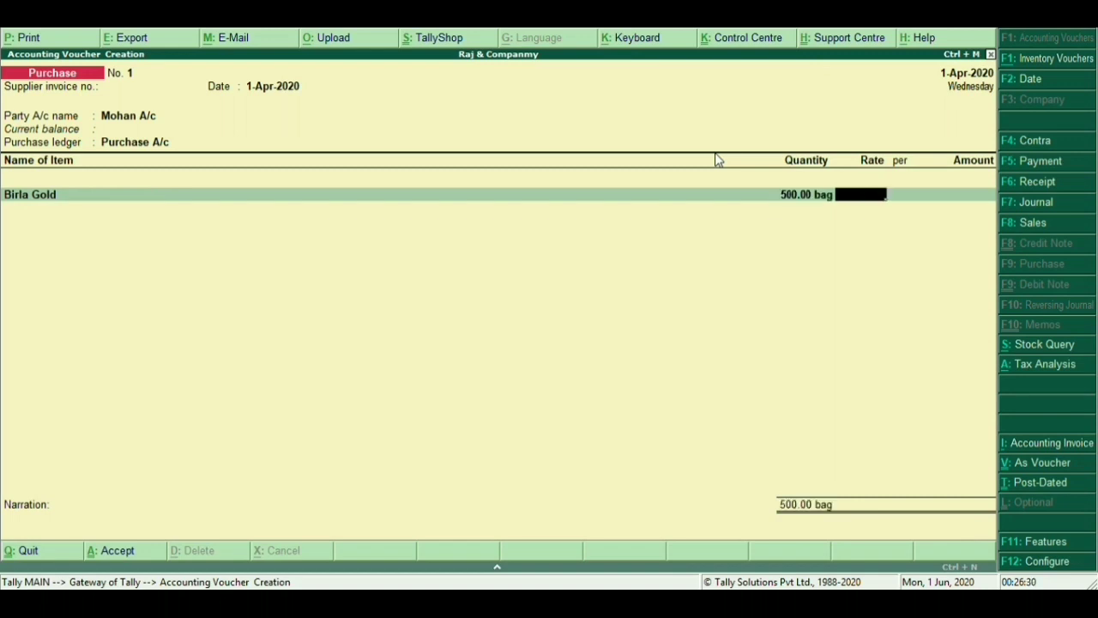
text(300)
key(Return)
key(Return)
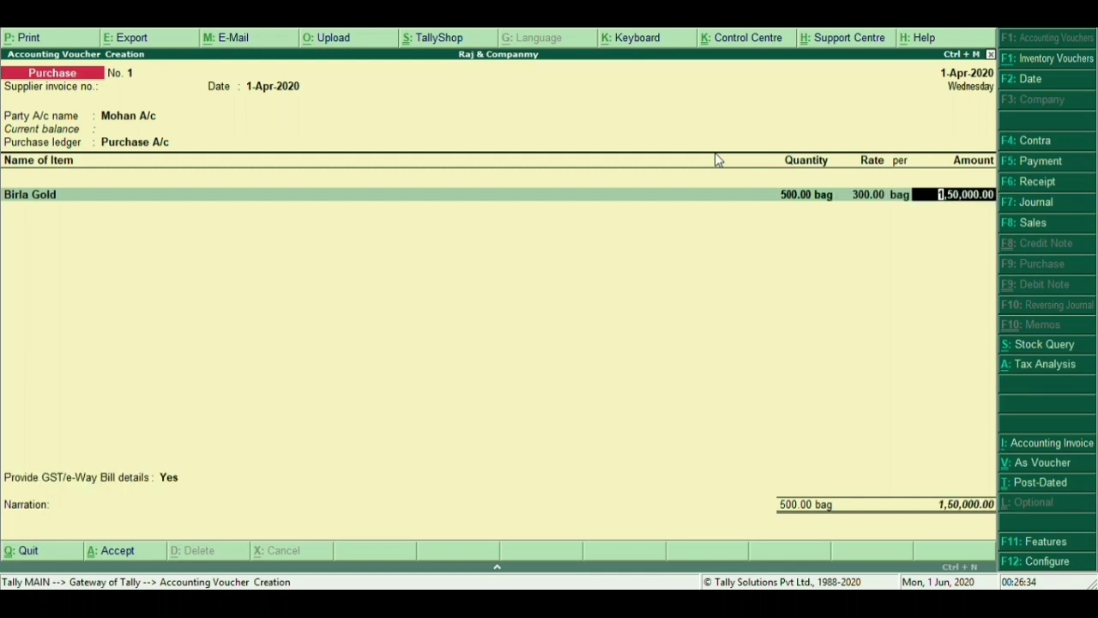
key(Return)
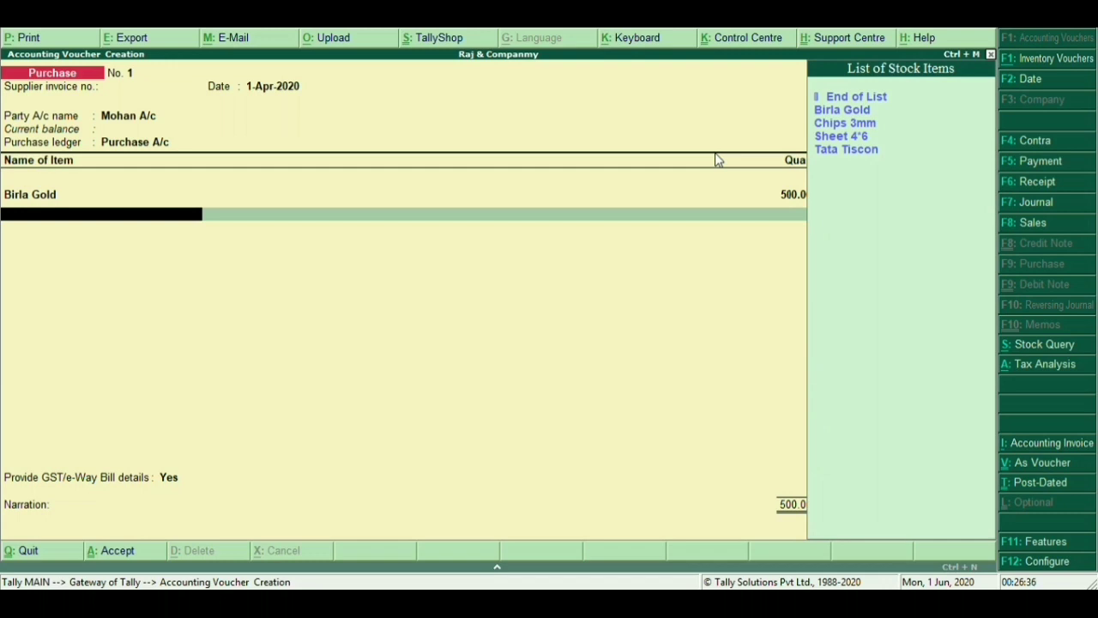
Add Chips 3mm at 2 tons, correcting its rate from 5,000 to 10,000
key(Down)
key(Down)
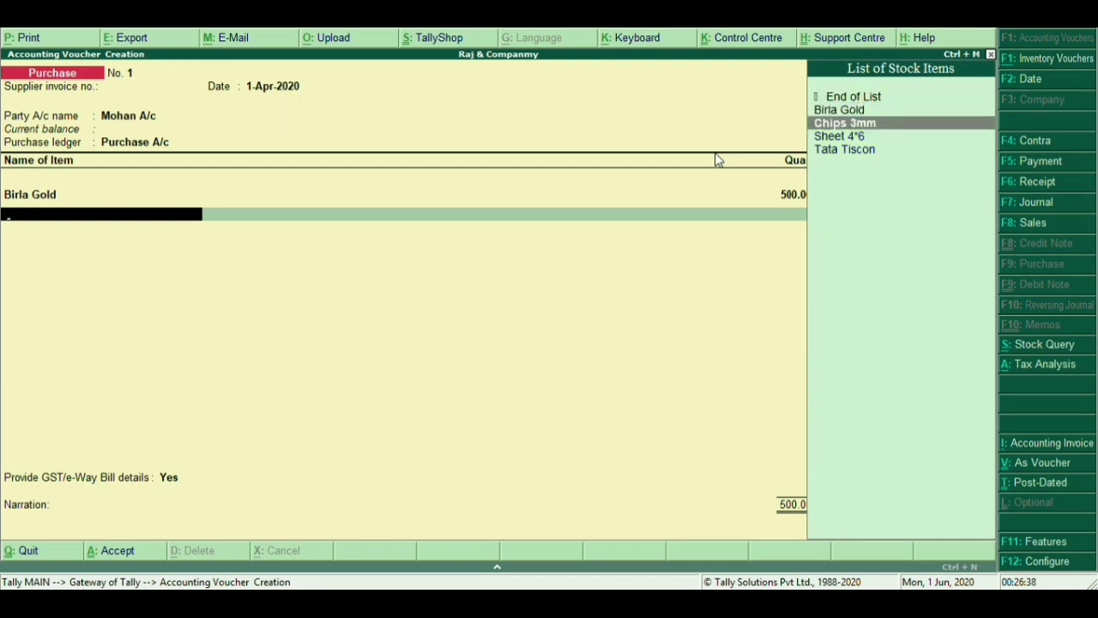
key(Return)
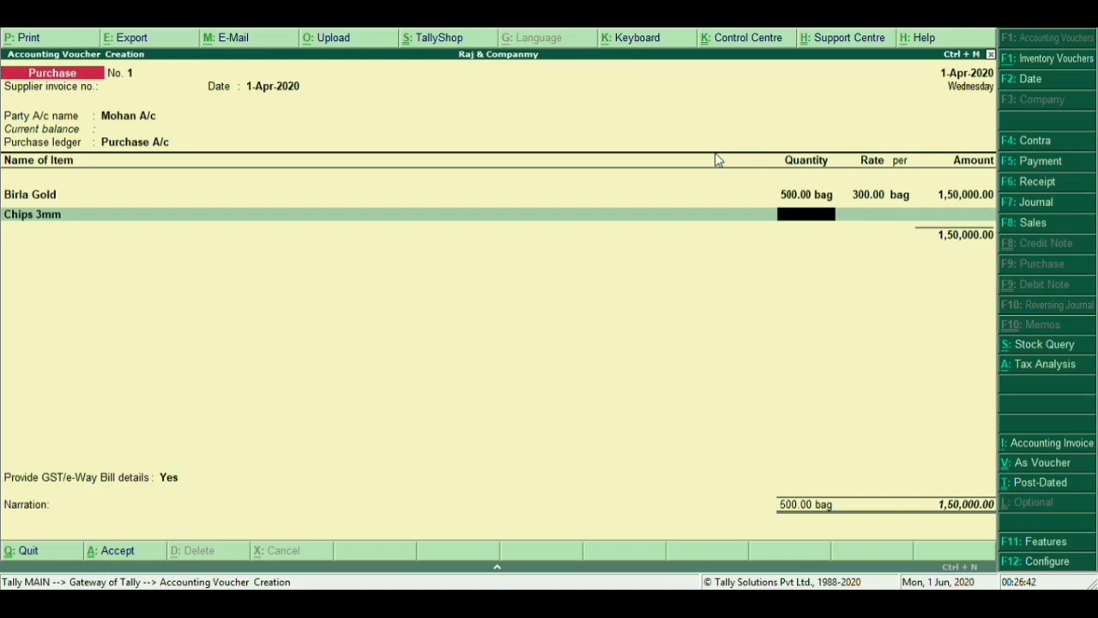
text(2)
key(Return)
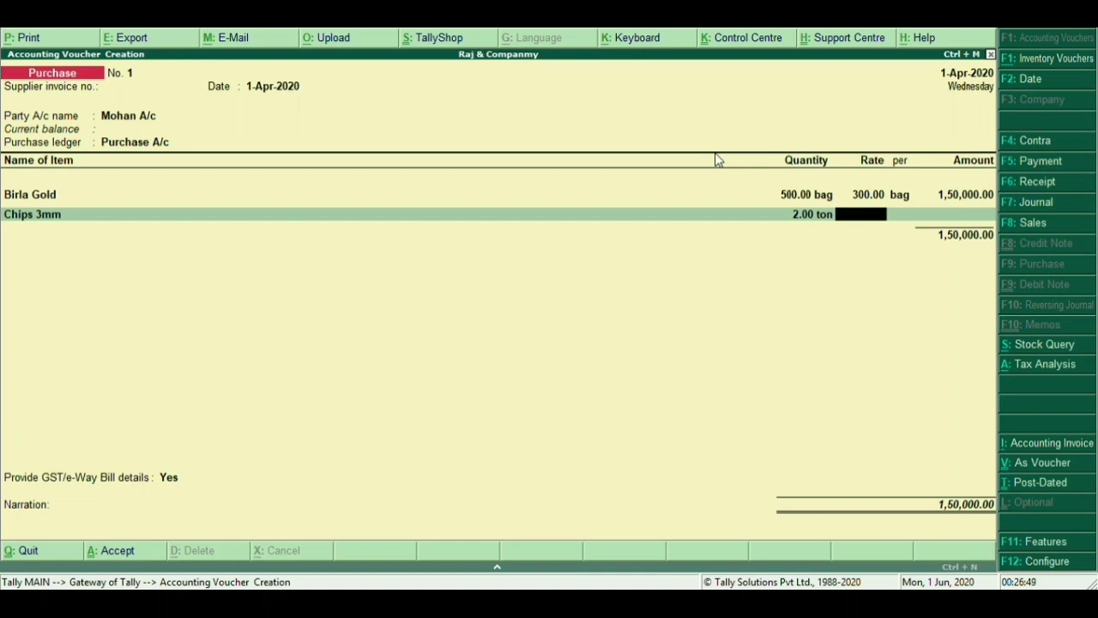
text(5000)
key(Return)
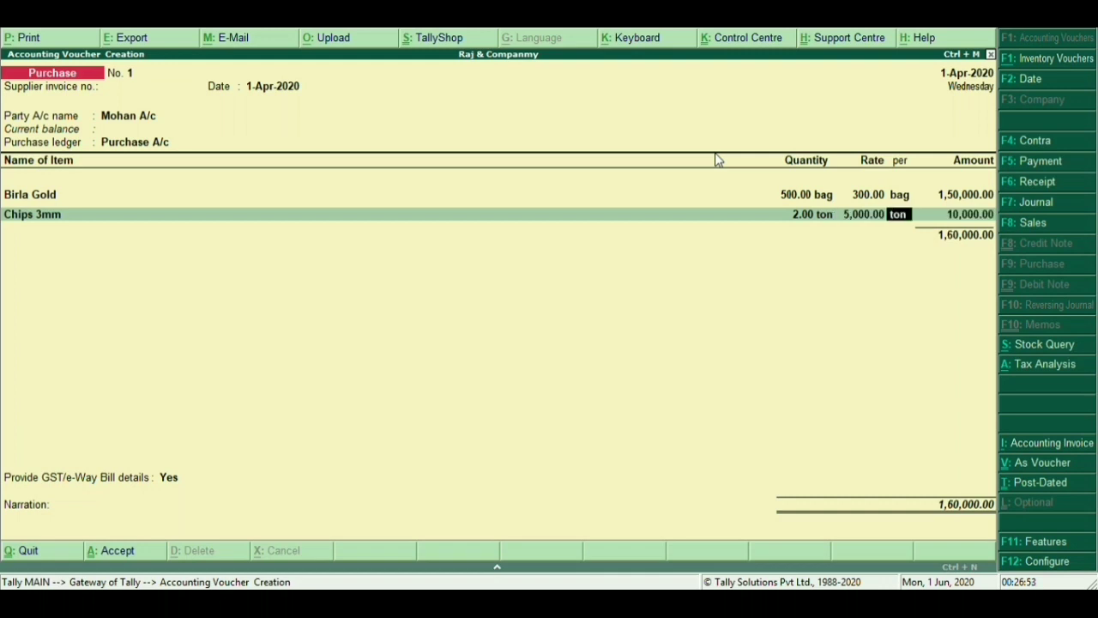
key(BackSpace)
text(10000)
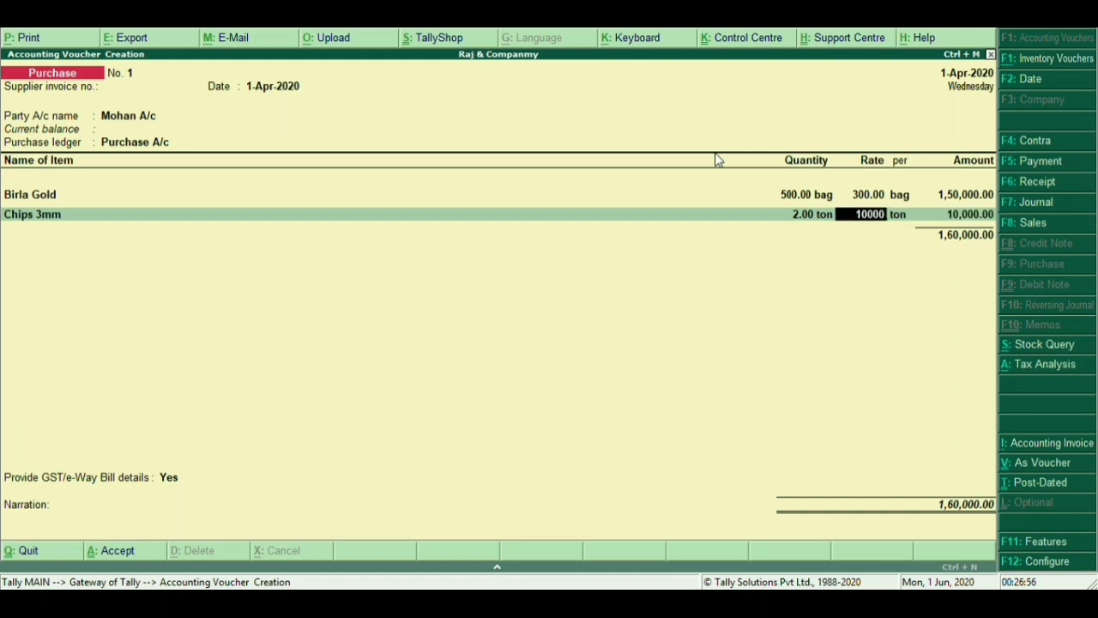
key(Return)
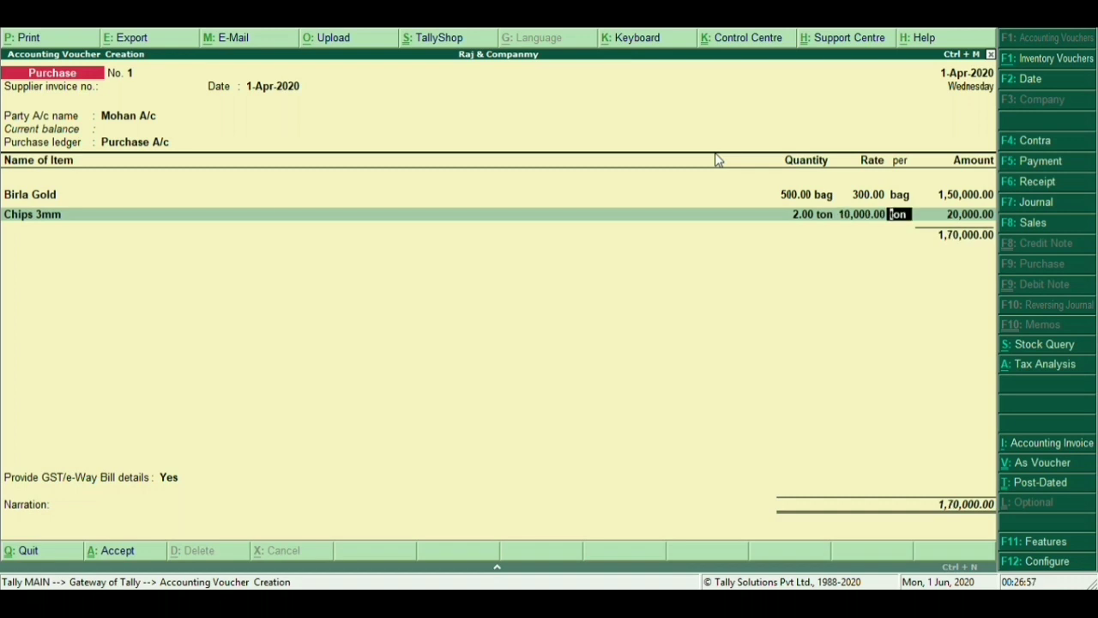
key(Return)
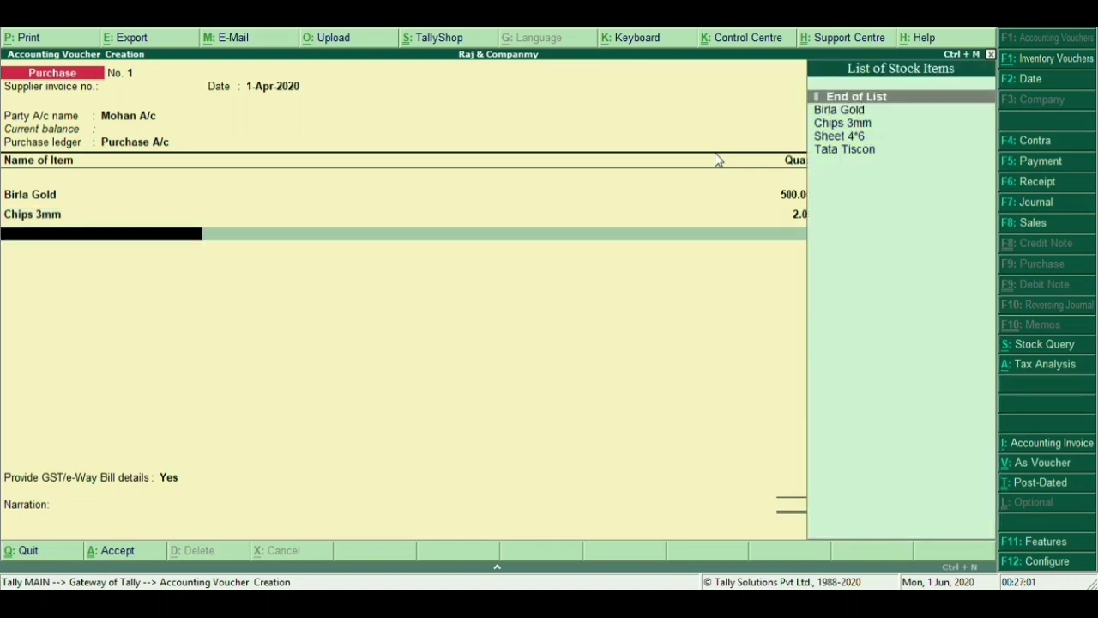
Add Sheet 4'6 as the third item: 30 pieces at 800, amounting to 24,000.00
key(Down)
key(Down)
key(Down)
key(Return)
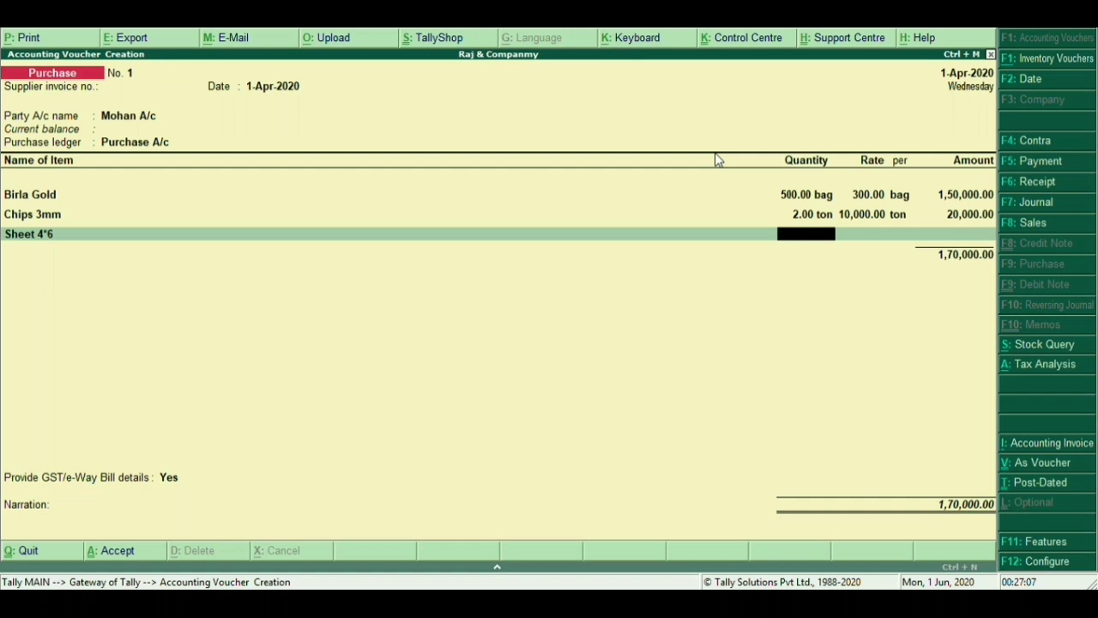
text(30)
key(Return)
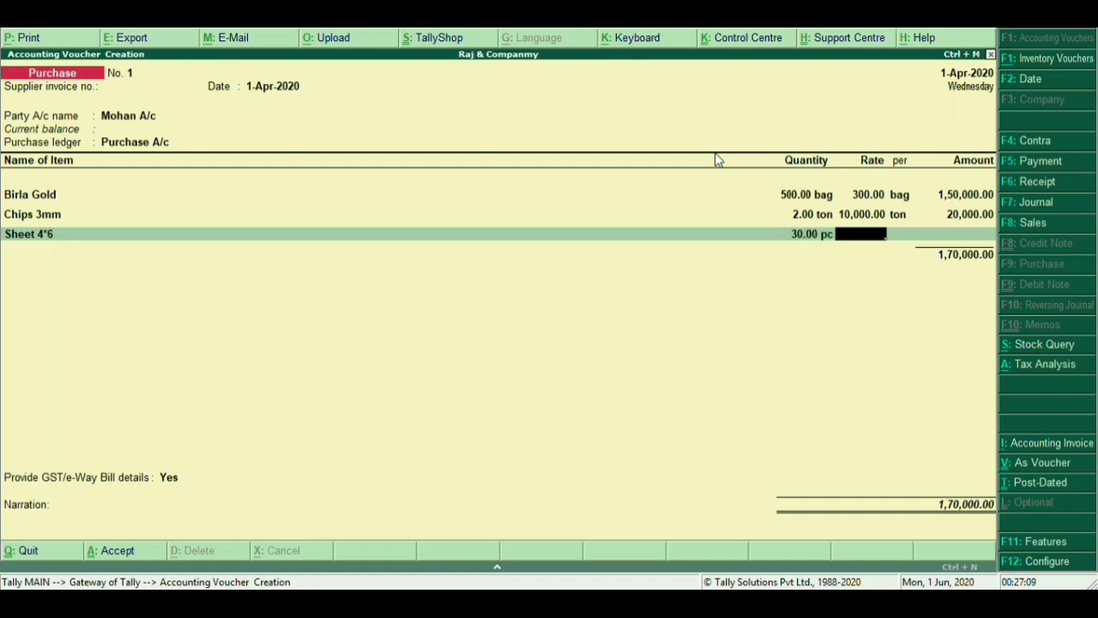
text(800)
key(Return)
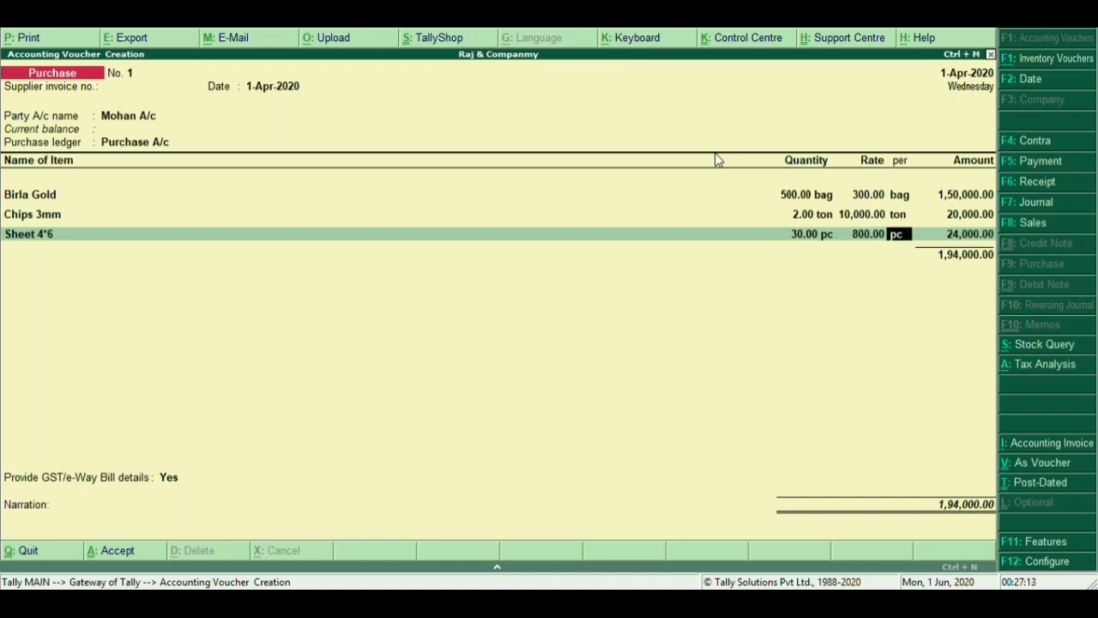
key(Return)
key(Return)
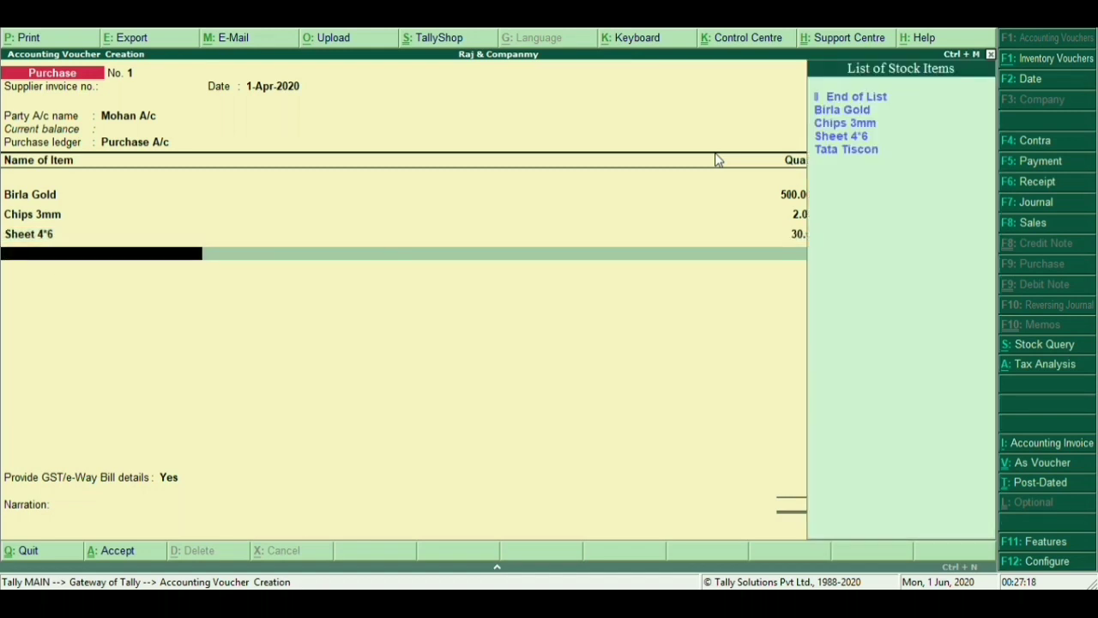
Add Tata Tiscon as the fourth item: 2,000 kg at 45, amounting to 90,000.00
key(Down)
key(Down)
key(Down)
key(Down)
key(Return)
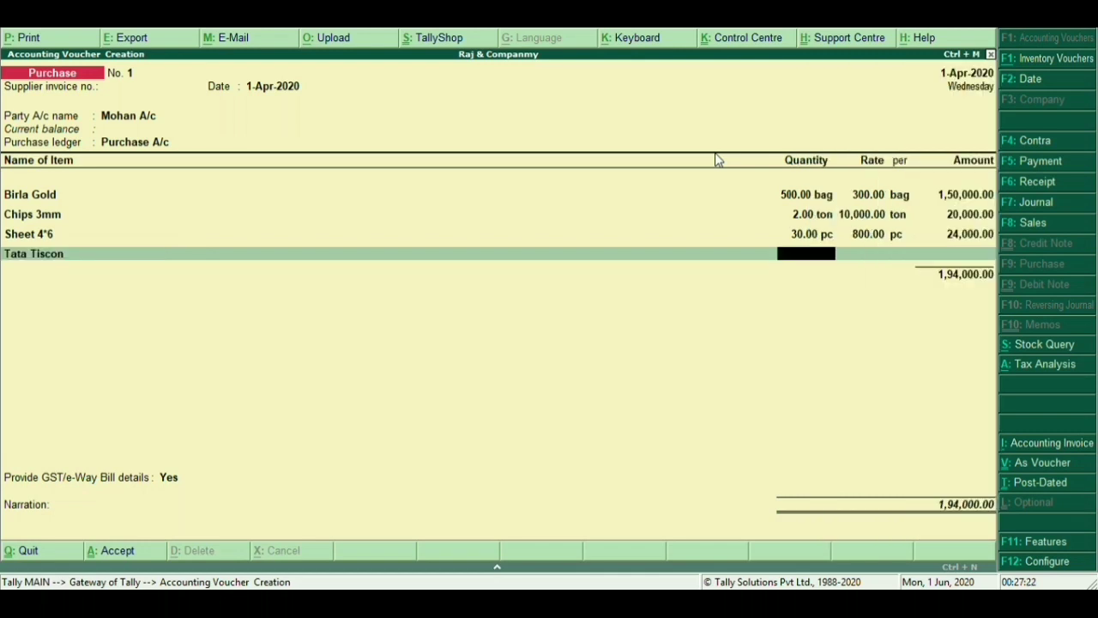
text(2000)
key(Return)
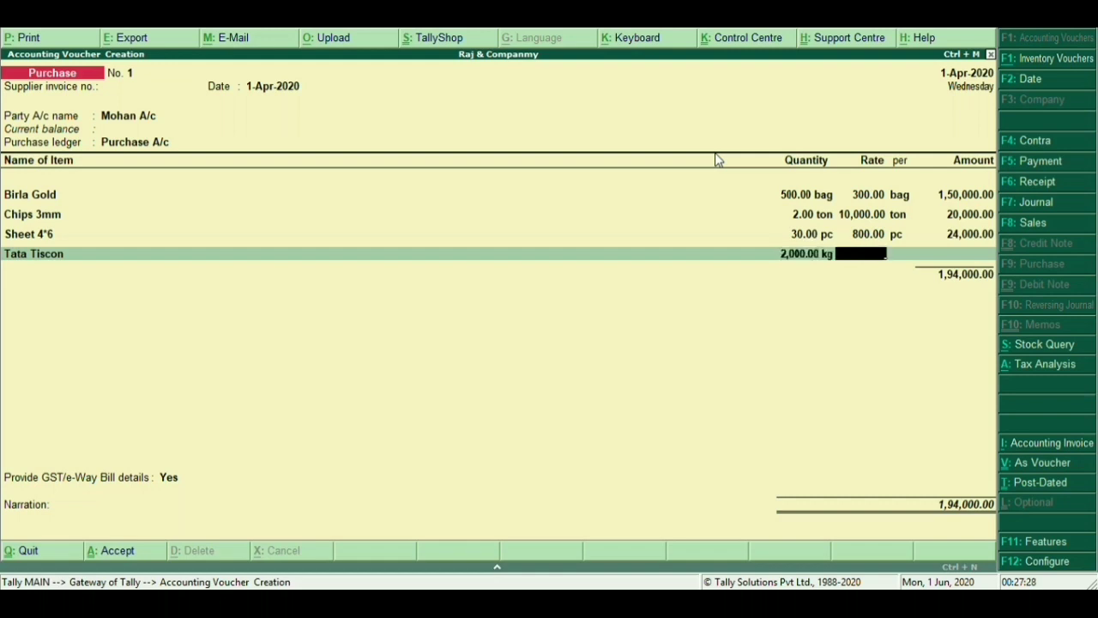
text(45)
key(Return)
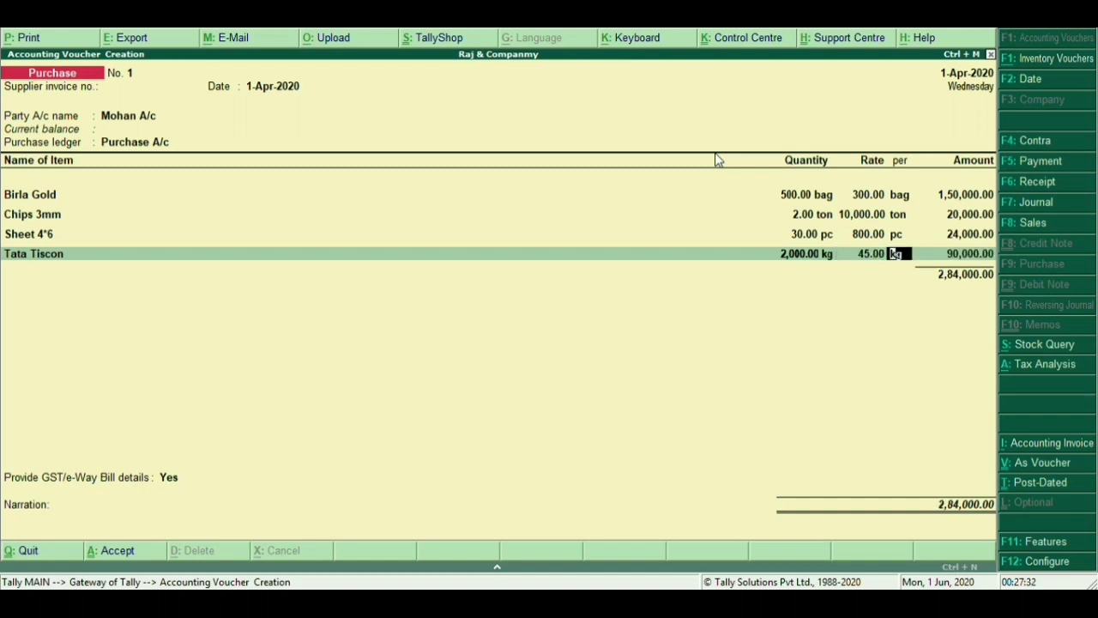
key(Return)
key(Return)
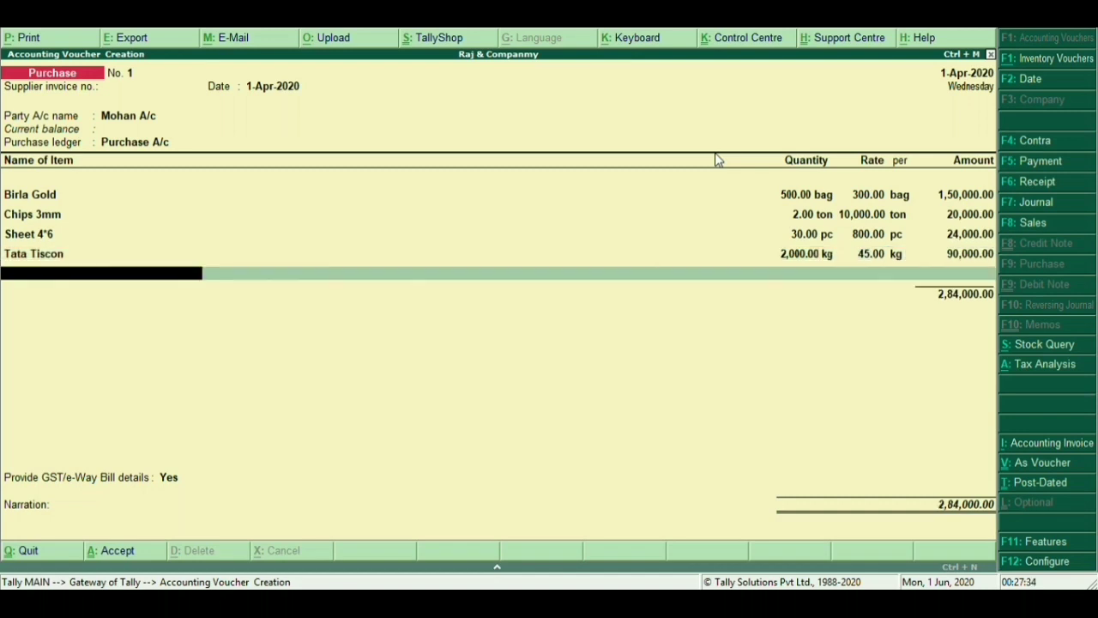
Add the Cgst @ 14% (21,000.00) and Sgst @ 14% tax lines
key(Return)
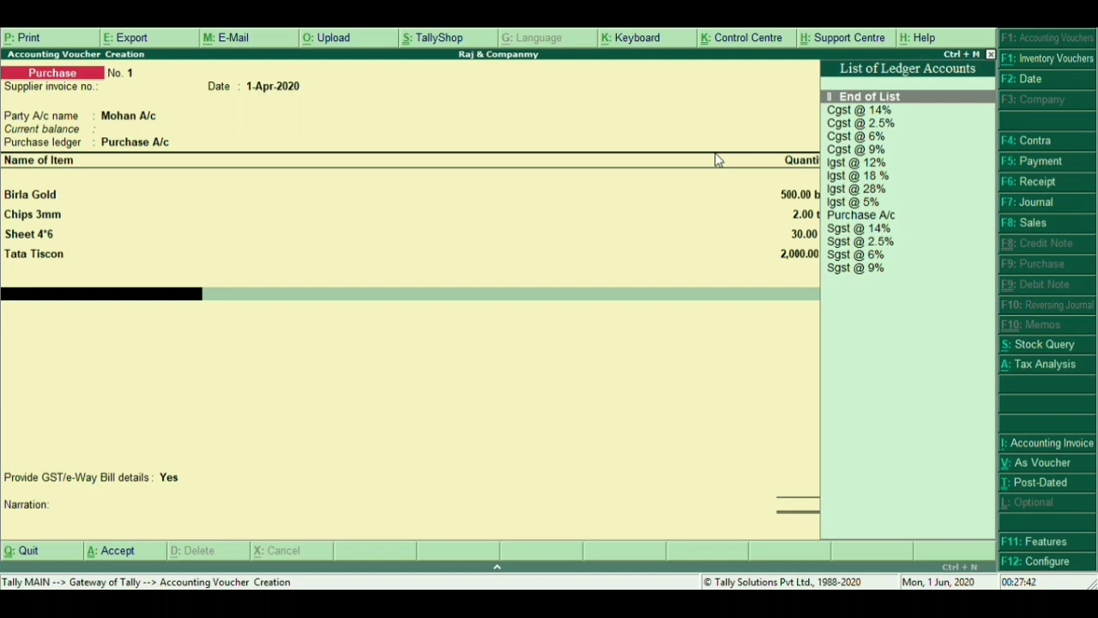
key(Down)
key(Down)
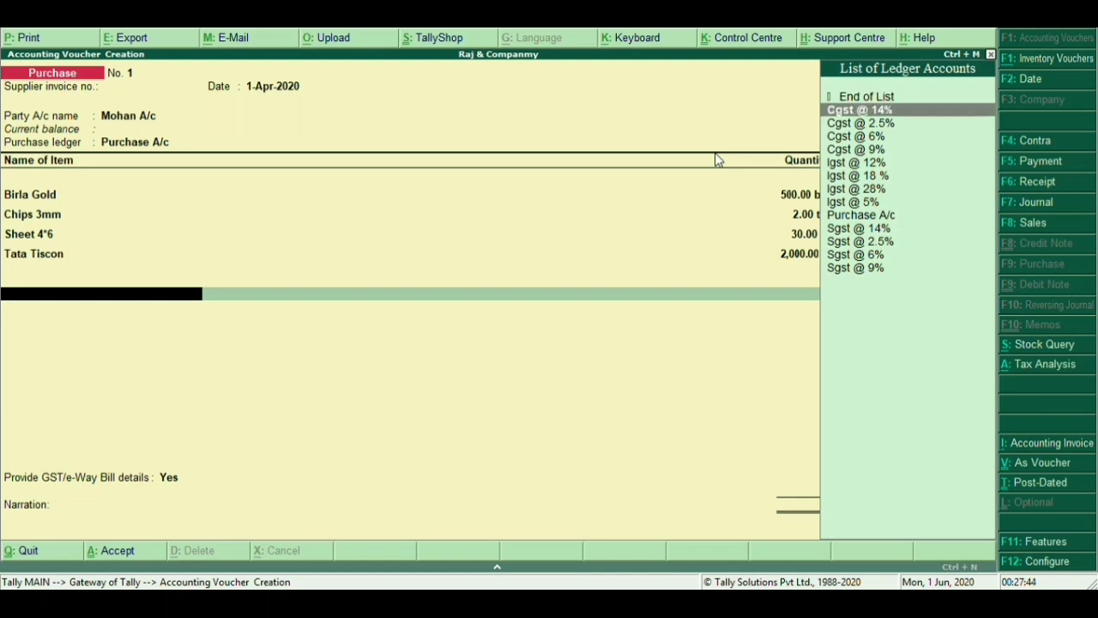
key(Up)
key(Return)
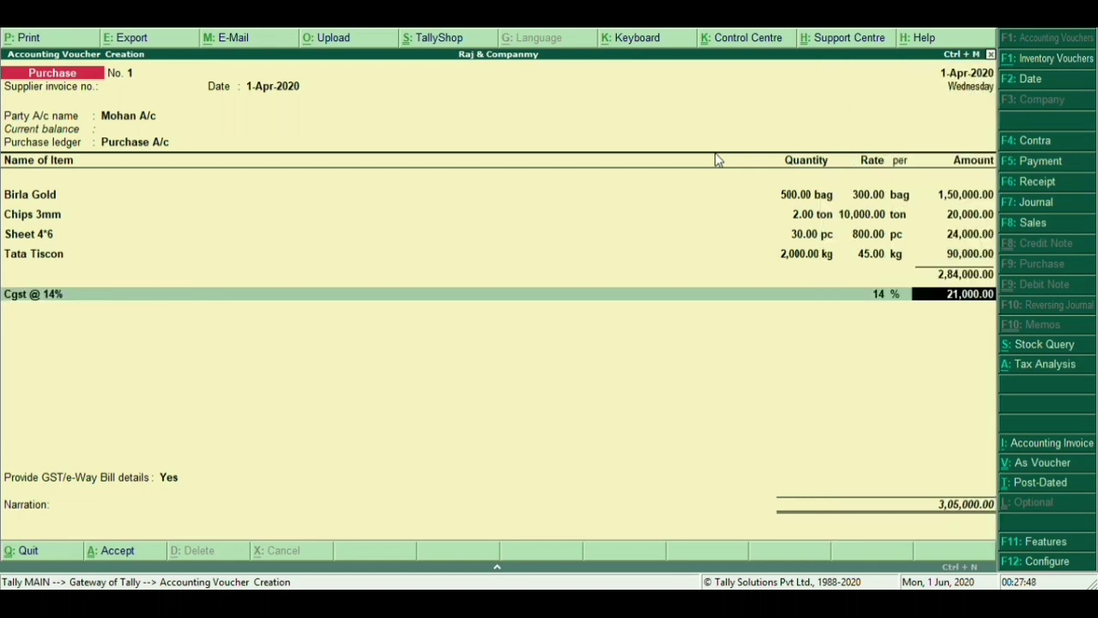
key(Return)
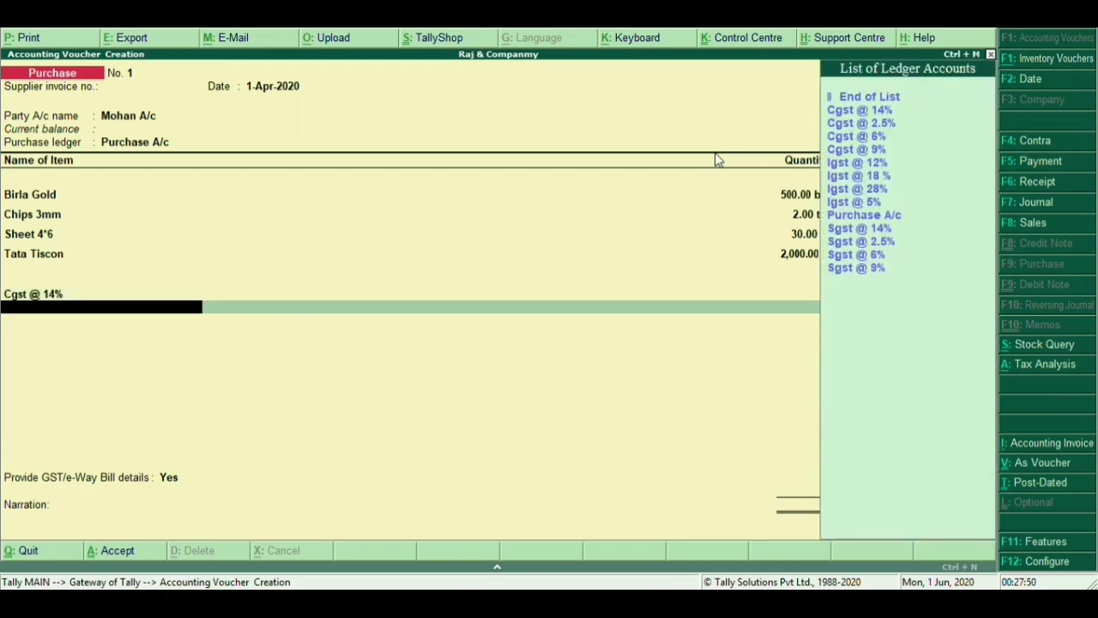
key(Down)
key(Down)
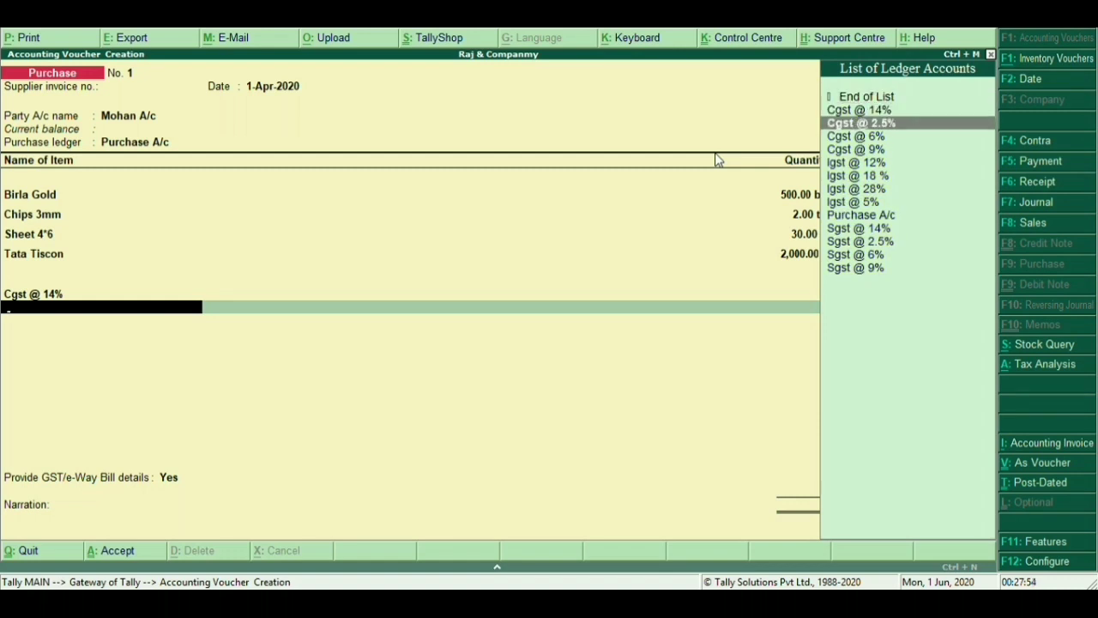
key(Down)
key(Down)
key(Down)
key(Down)
key(Down)
key(Down)
key(Down)
key(Down)
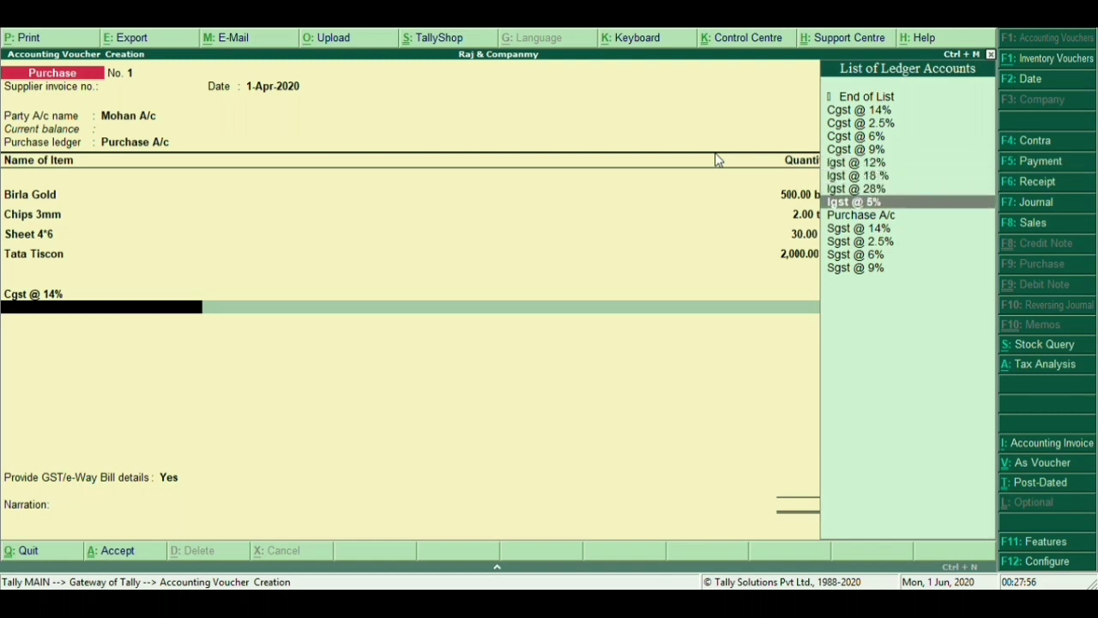
key(Return)
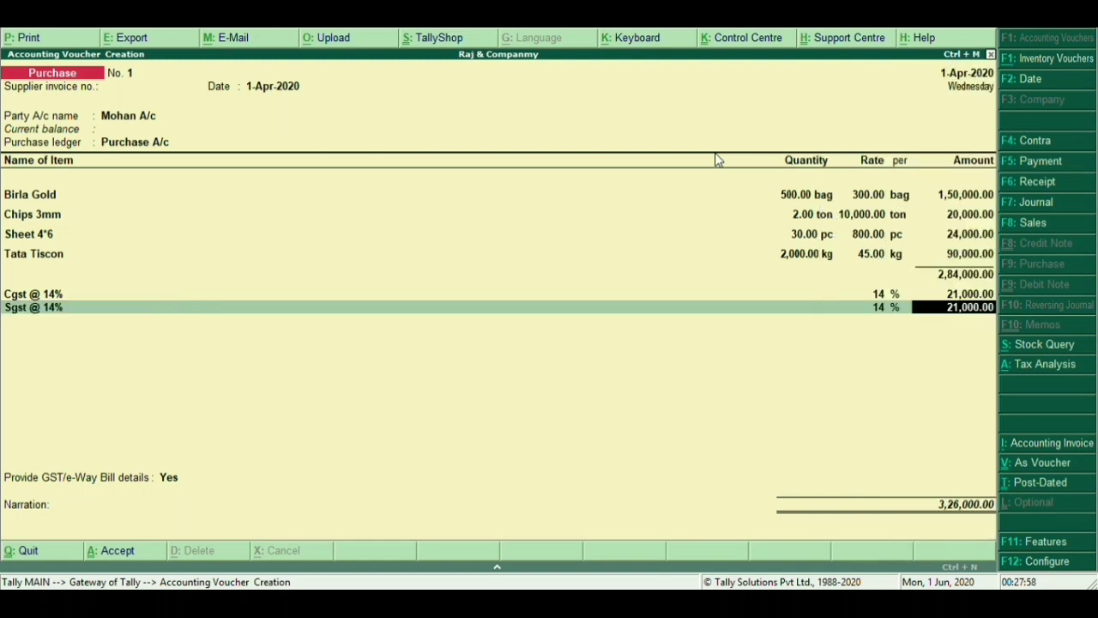
key(Return)
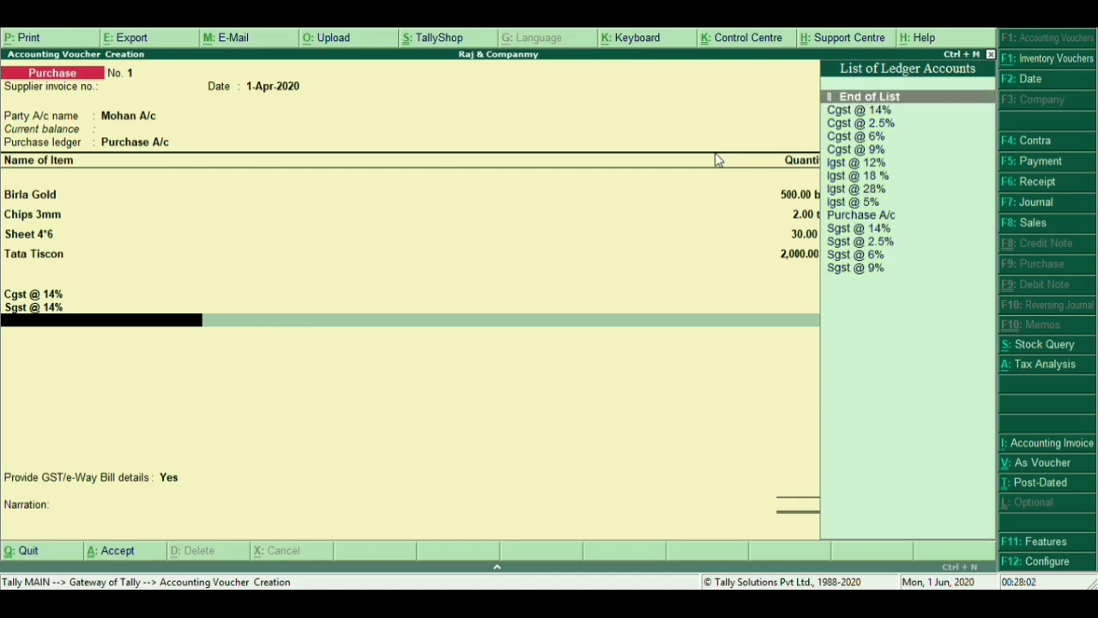
Add the Cgst @ 2.5% and Sgst @ 2.5% tax lines
key(Down)
key(Down)
key(Down)
key(Down)
key(Down)
key(Up)
key(Up)
key(Up)
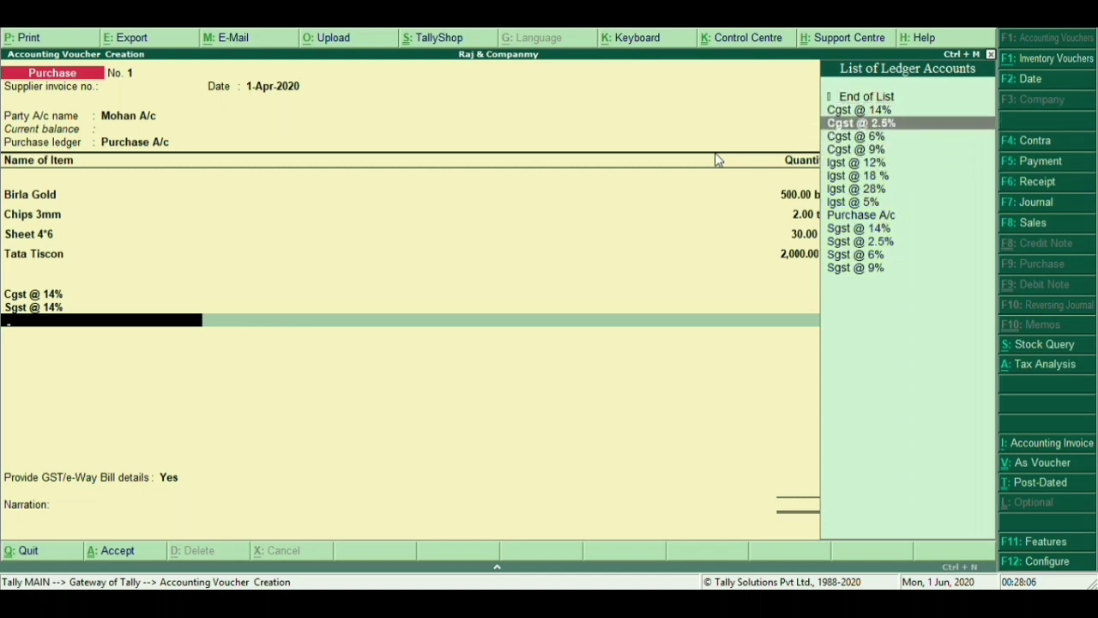
key(Return)
key(Return)
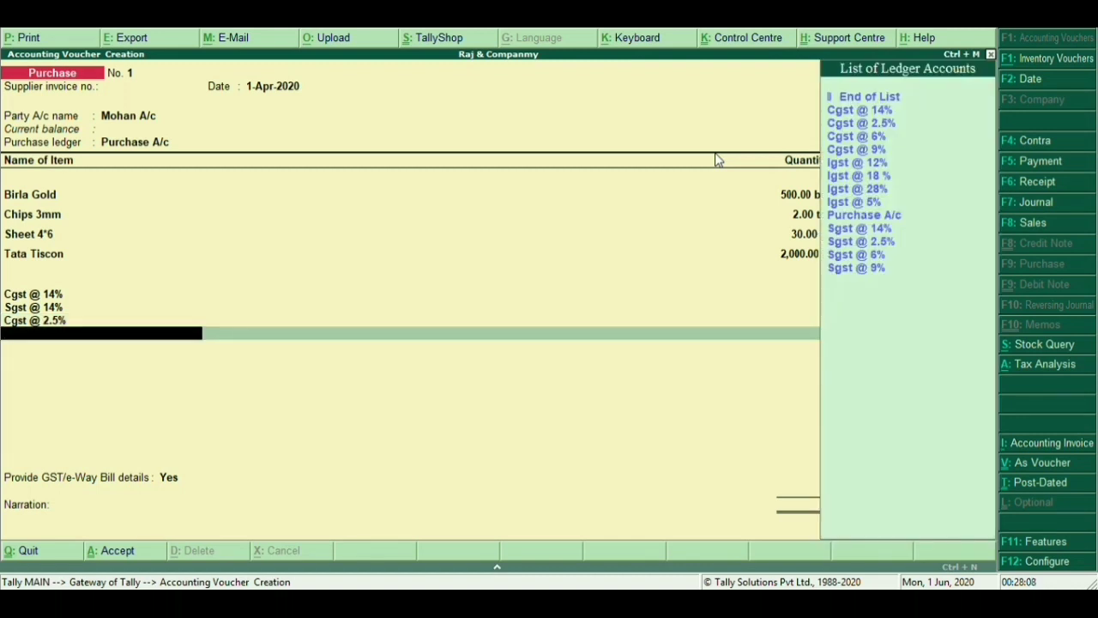
key(Down)
key(Down)
key(Down)
key(Down)
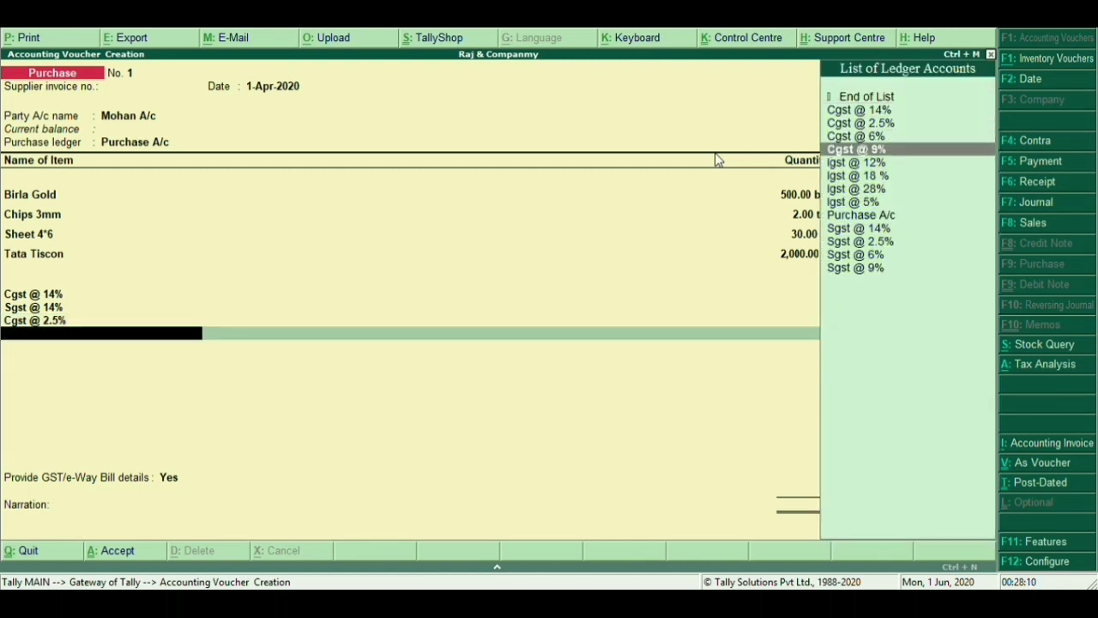
key(Down)
key(Down)
key(Down)
key(Down)
key(Down)
key(Down)
key(Down)
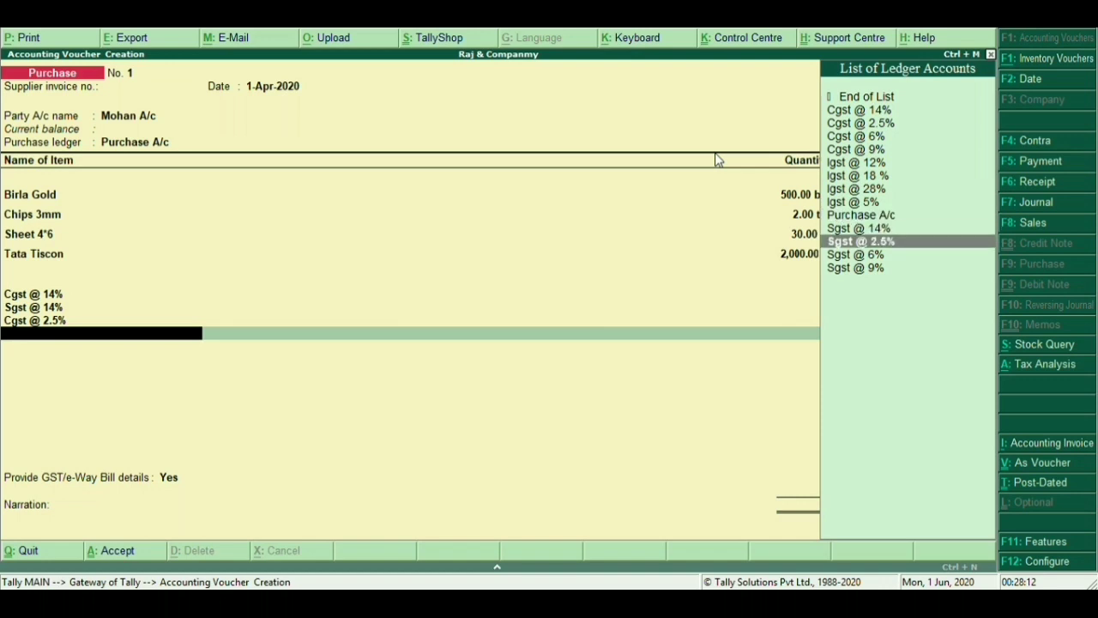
key(Return)
key(Return)
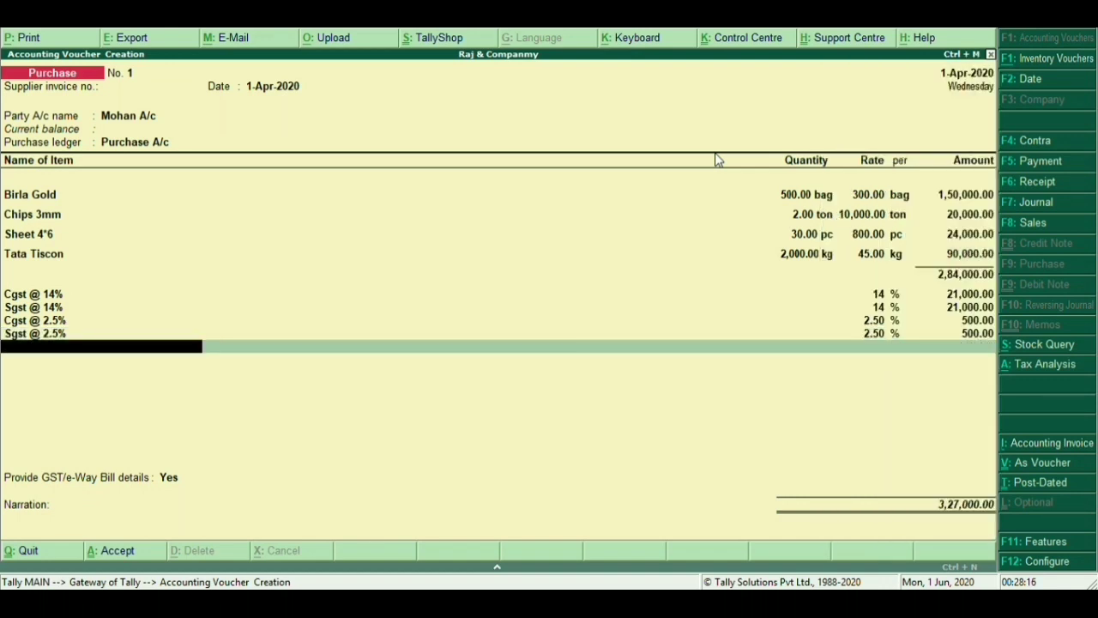
Add the Cgst @ 6% (1,440.00) and Sgst @ 6% tax lines
key(Down)
key(Down)
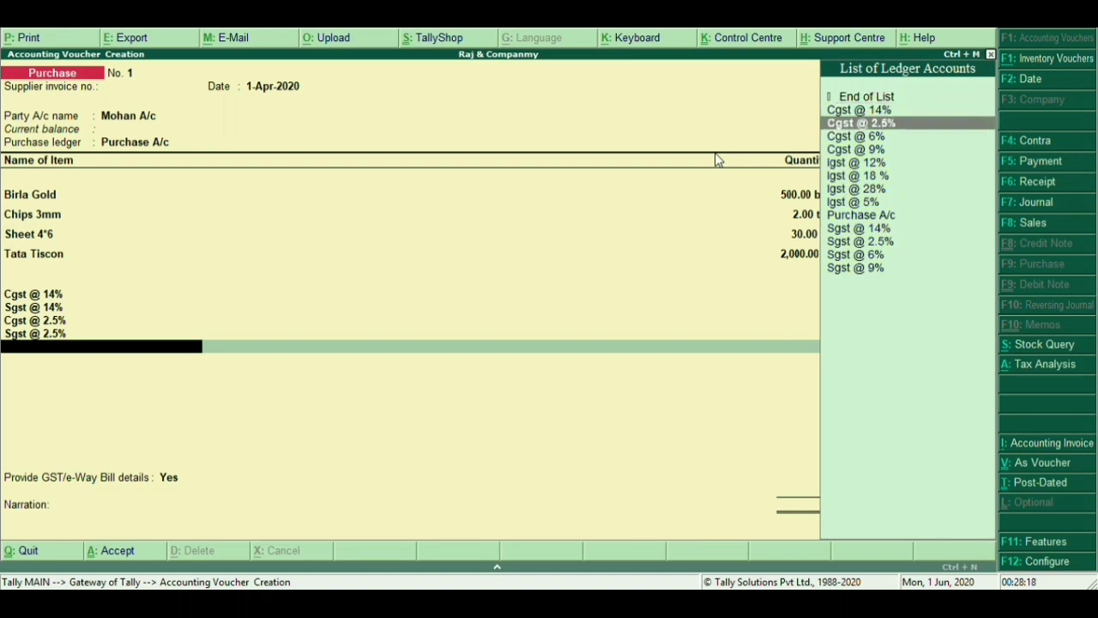
key(Down)
key(Down)
key(Up)
key(Return)
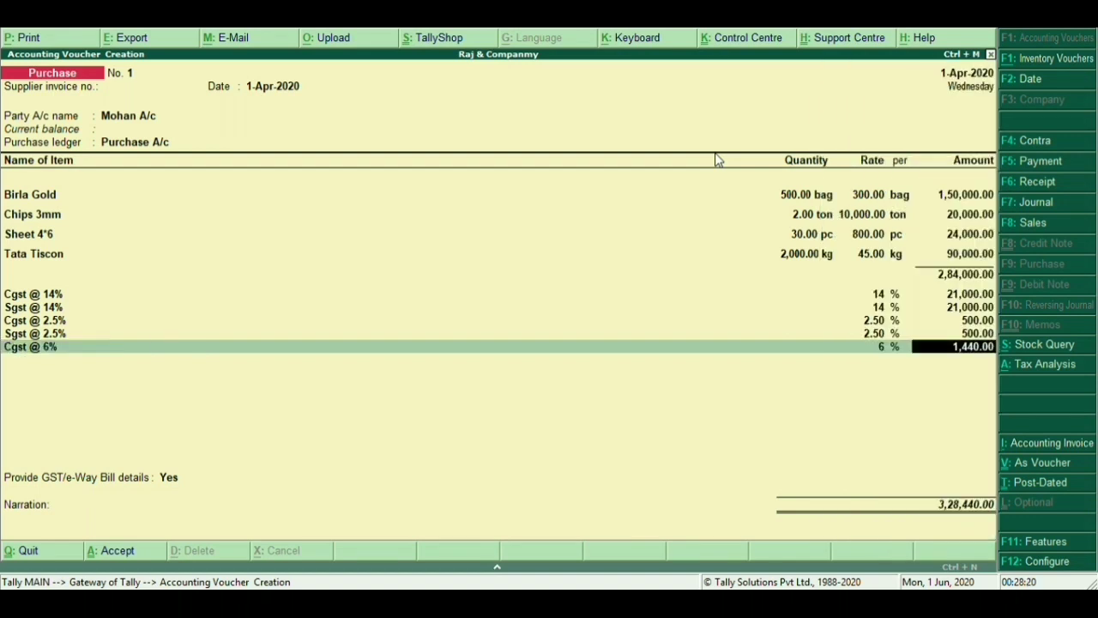
key(Return)
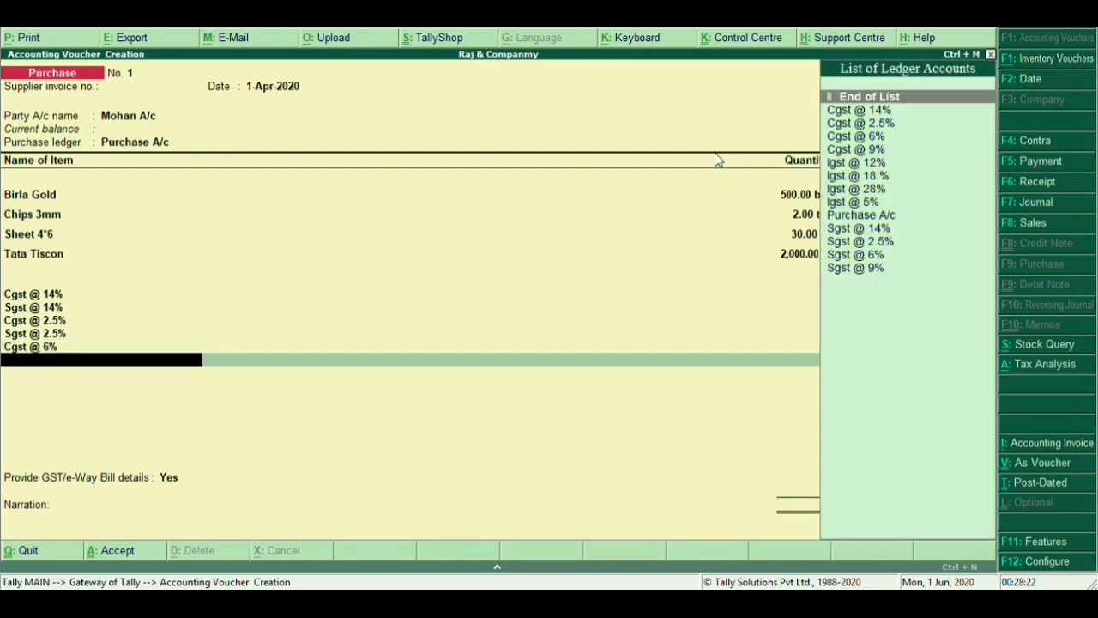
key(Down)
key(Down)
key(Down)
key(Down)
key(Down)
key(Down)
key(Down)
key(Down)
key(Down)
key(Down)
key(Down)
key(Down)
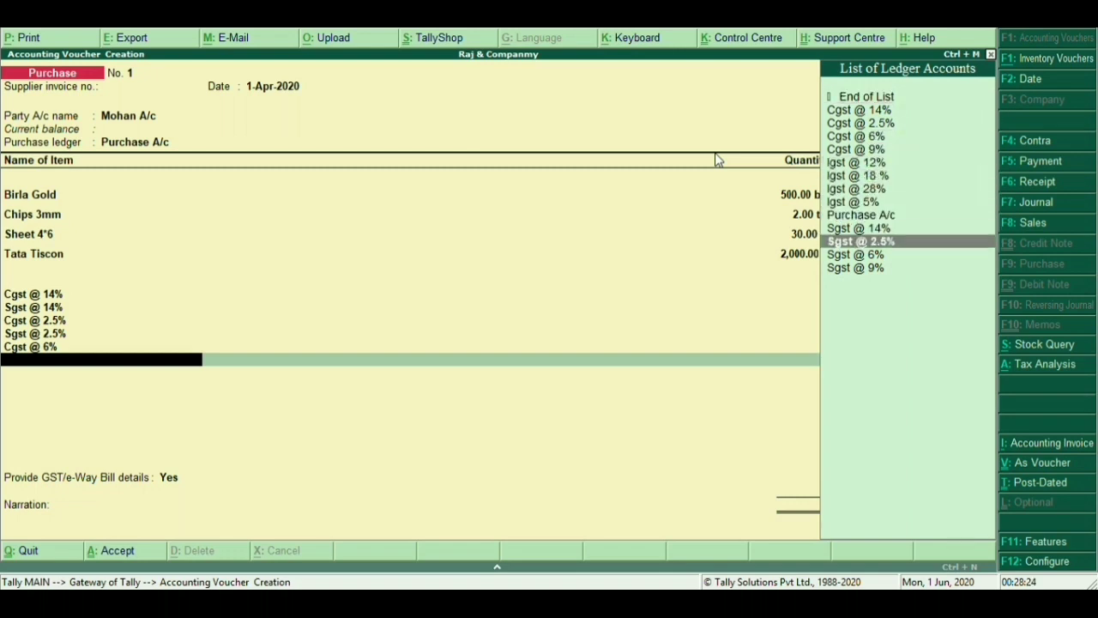
key(Return)
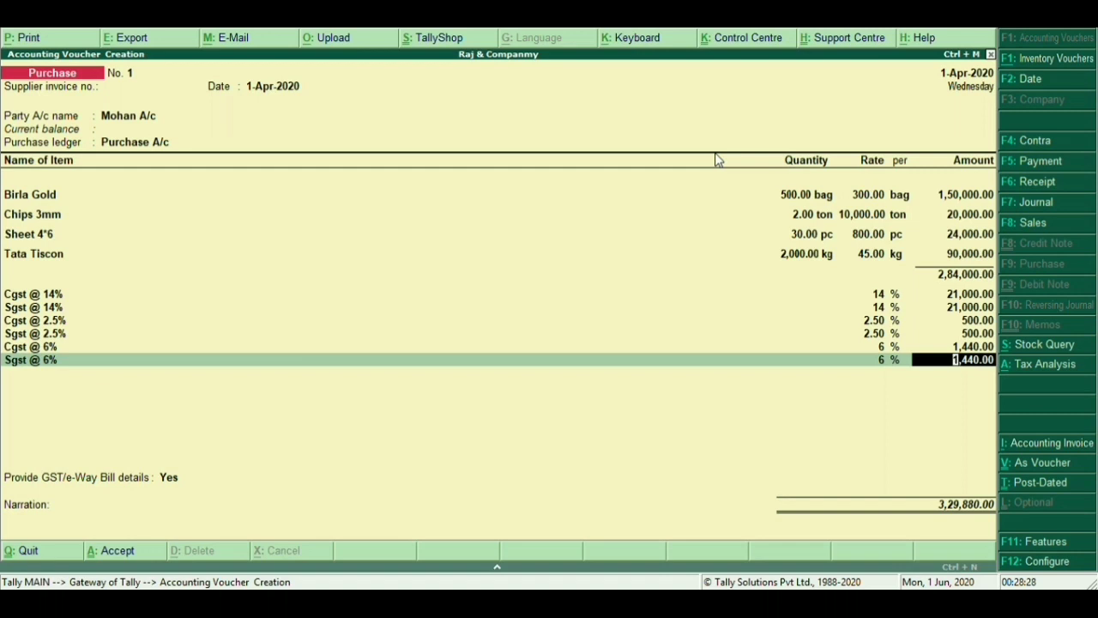
key(Return)
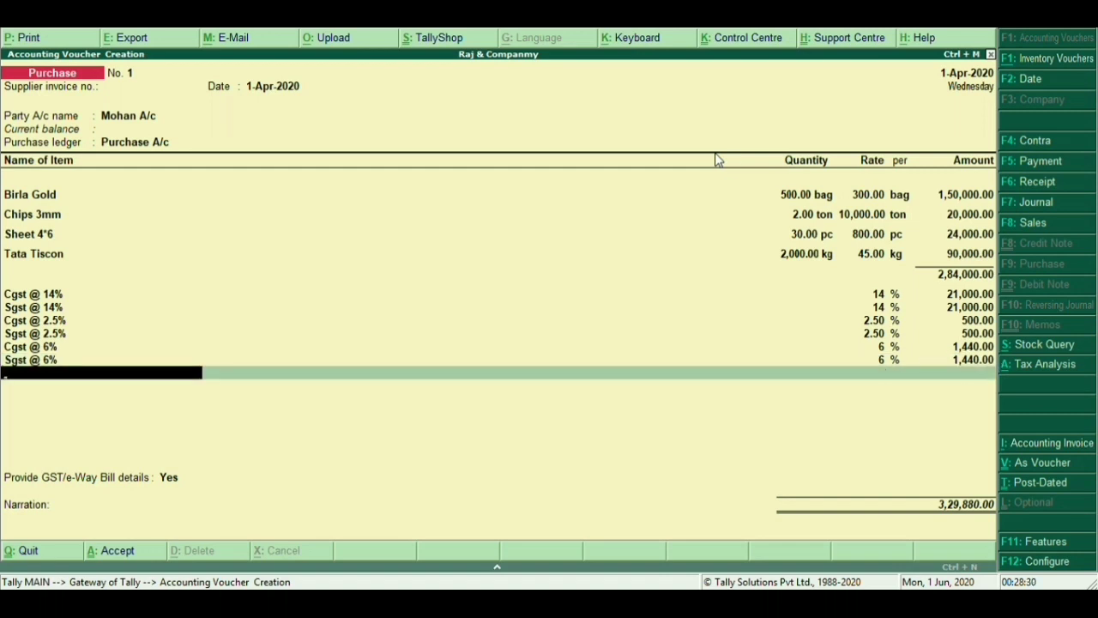
Add the Cgst @ 9% and Sgst @ 9% lines, then save the 3,46,080 voucher for printing
key(Down)
key(Down)
key(Down)
key(Down)
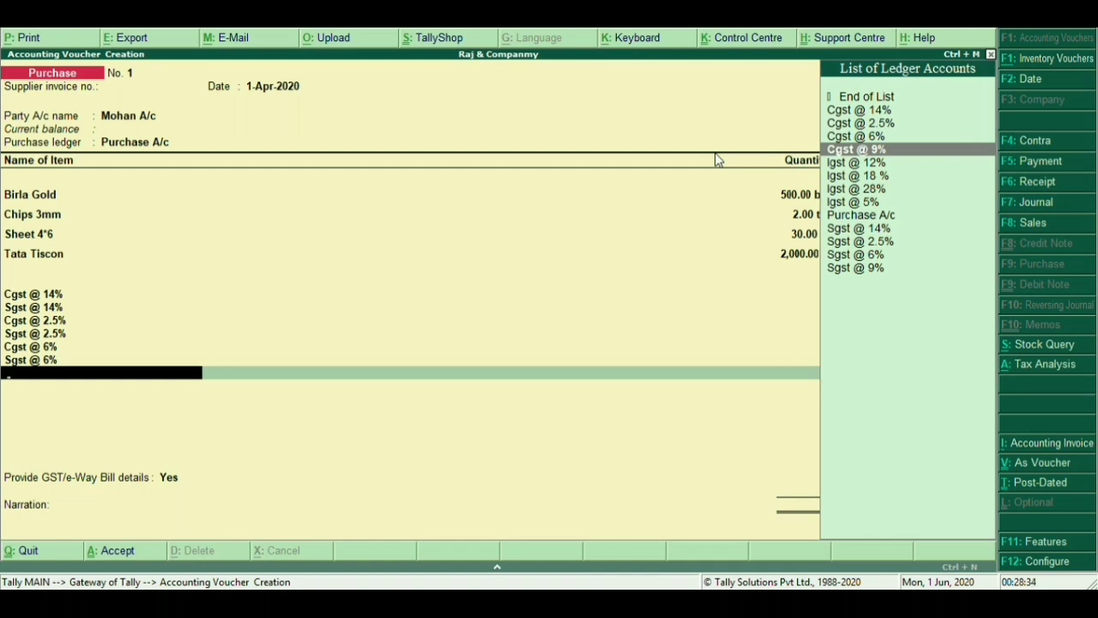
key(Return)
key(Return)
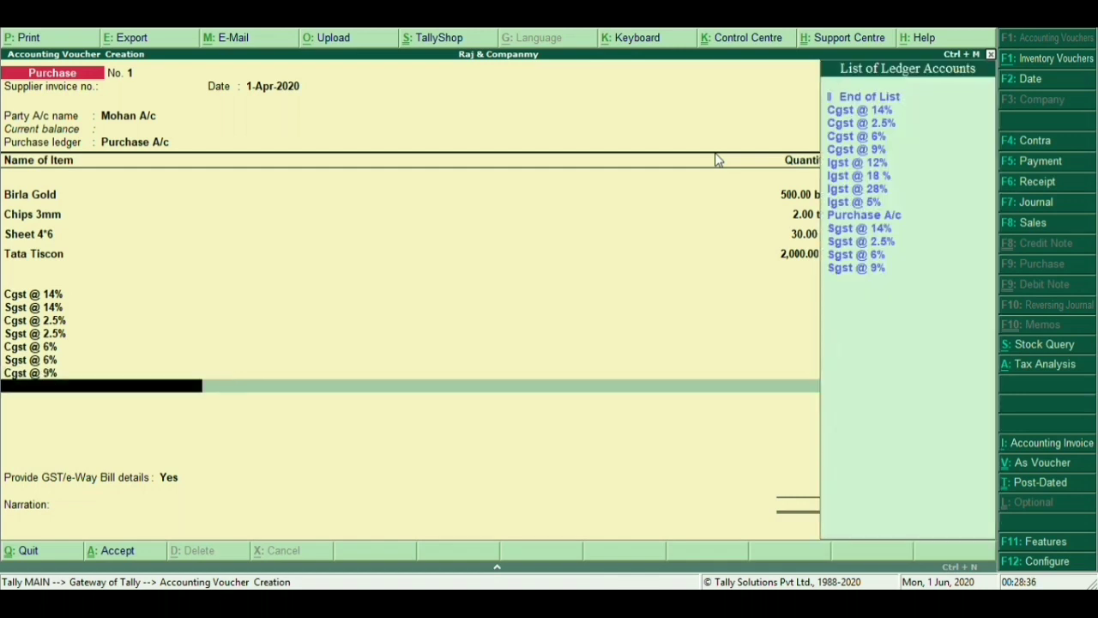
key(Down)
key(Down)
key(Down)
key(Down)
key(Down)
key(Down)
key(Down)
key(Down)
key(Down)
key(Down)
key(Down)
key(Down)
key(Down)
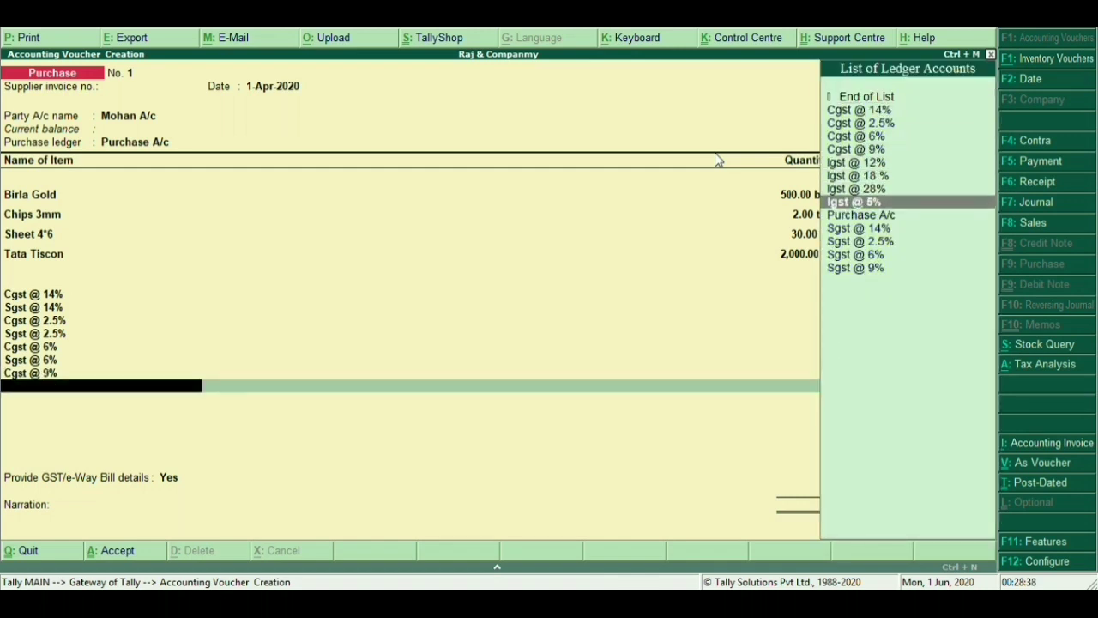
key(Return)
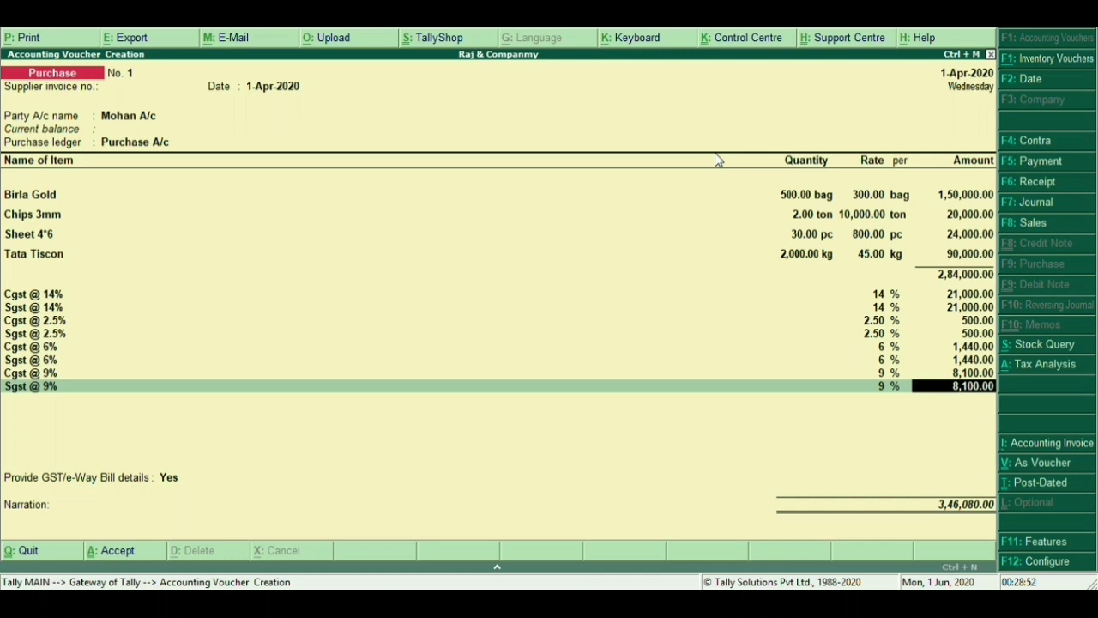
key(alt+p)
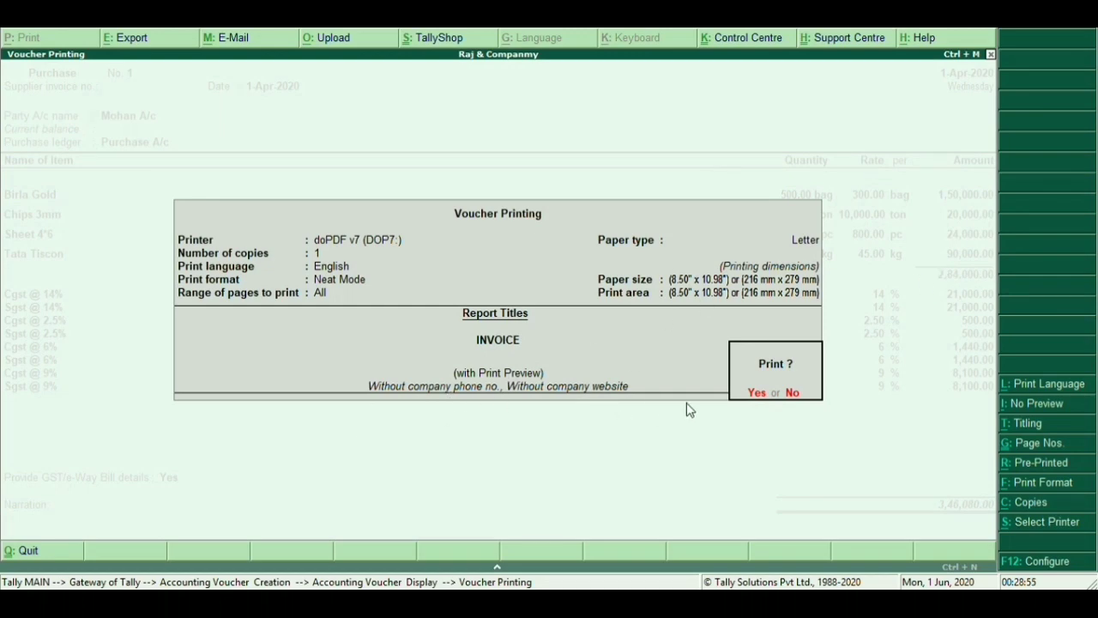
Confirm printing, zoom into the ₹3,46,080 invoice preview, scroll through it, then close it
click(758, 395)
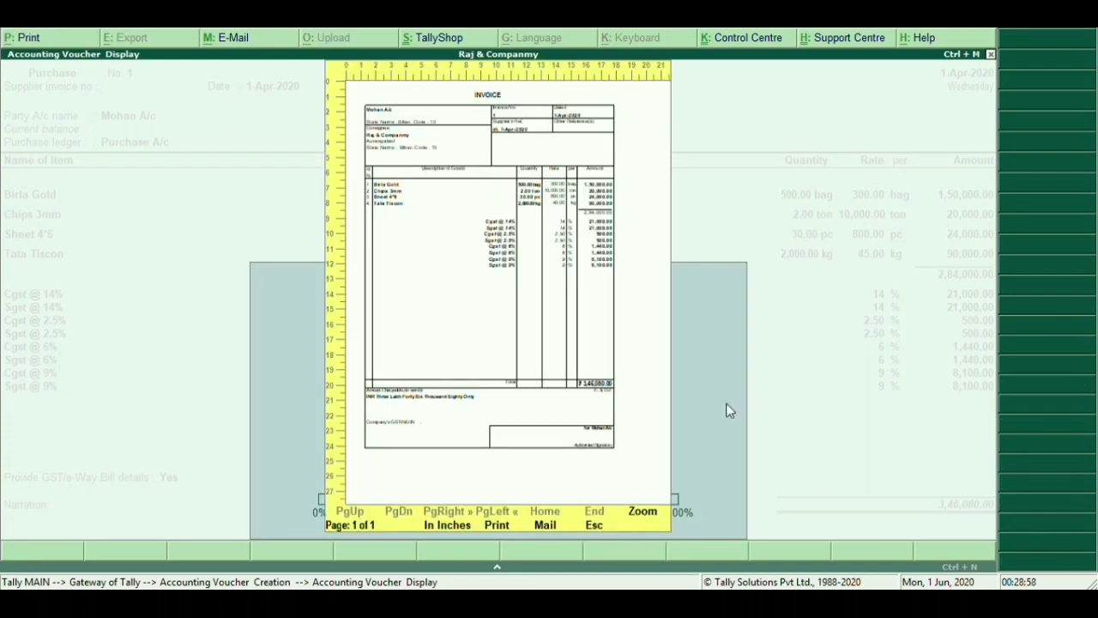
click(644, 512)
scroll(649, 498, down, 3)
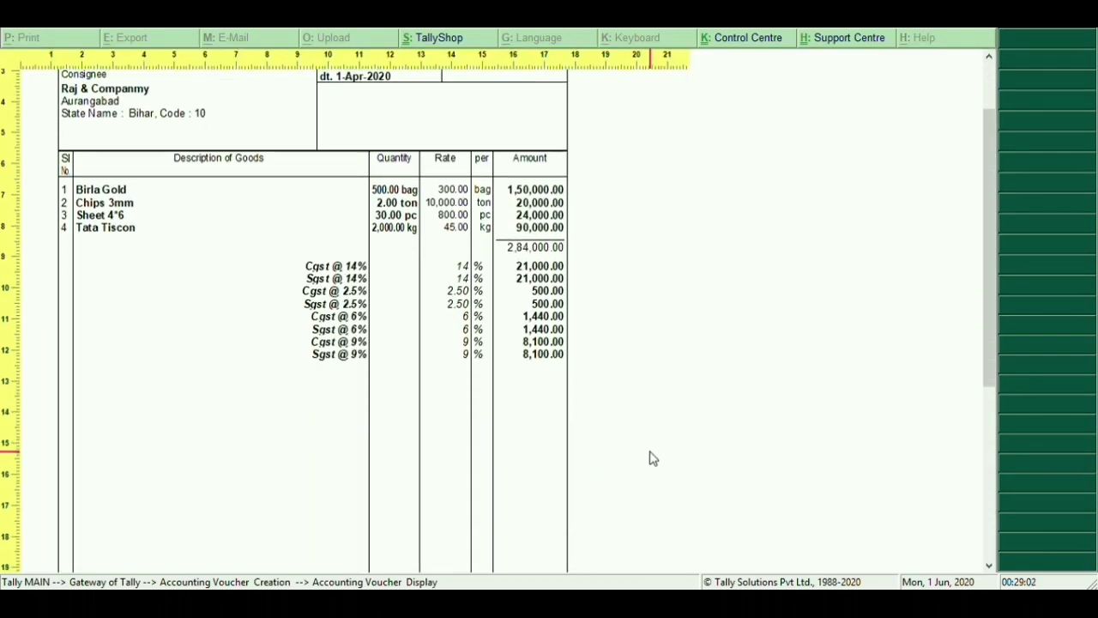
scroll(652, 458, down, 3)
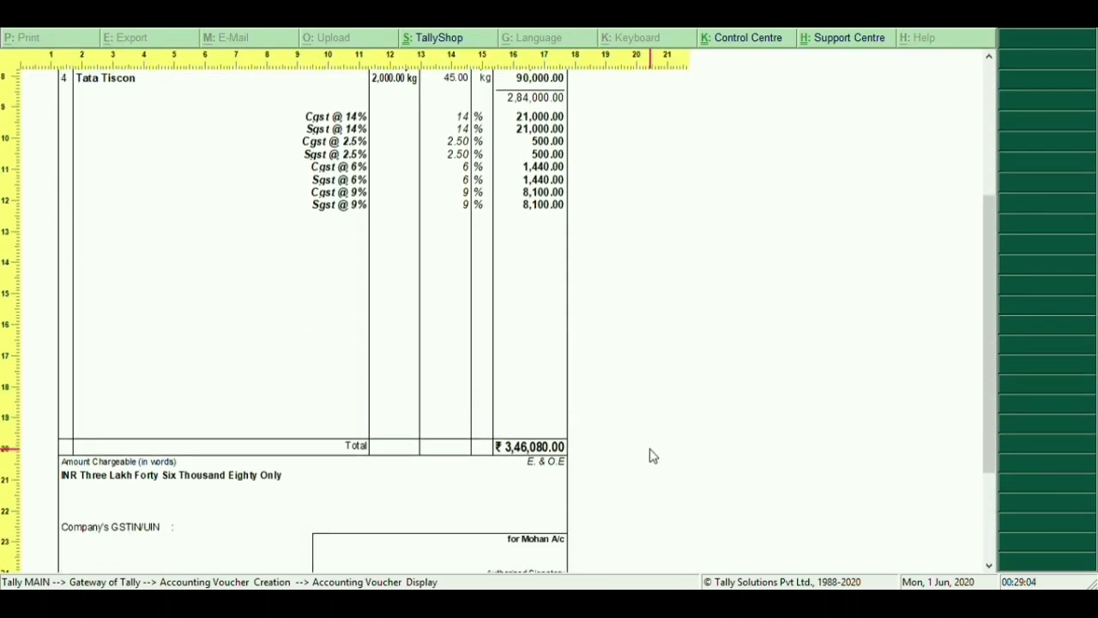
scroll(652, 457, down, 1)
scroll(652, 456, up, 3)
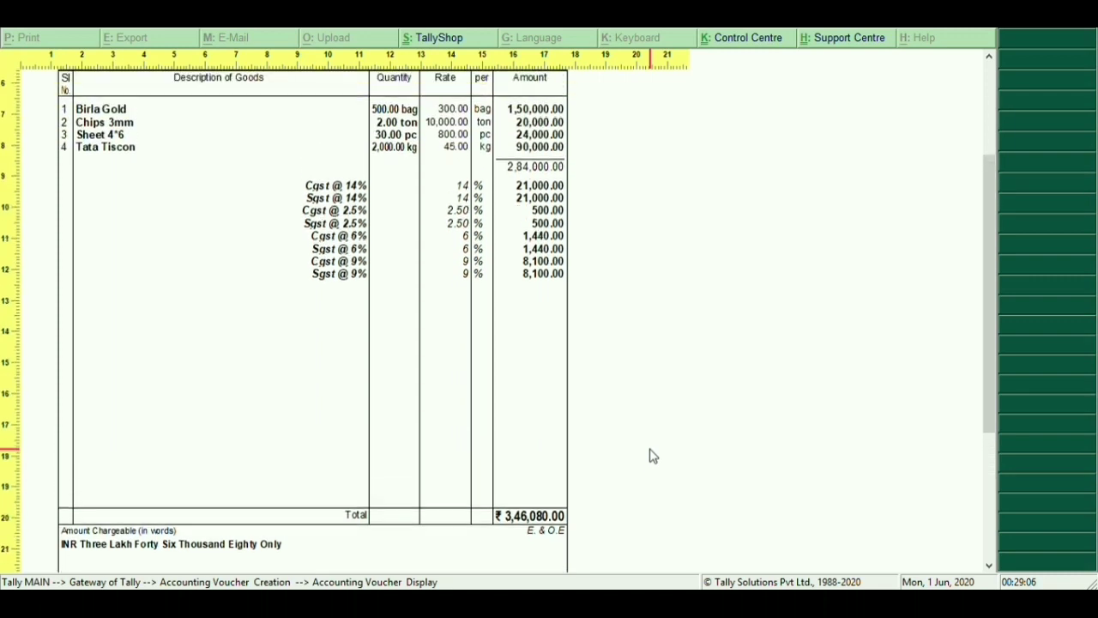
scroll(652, 457, up, 3)
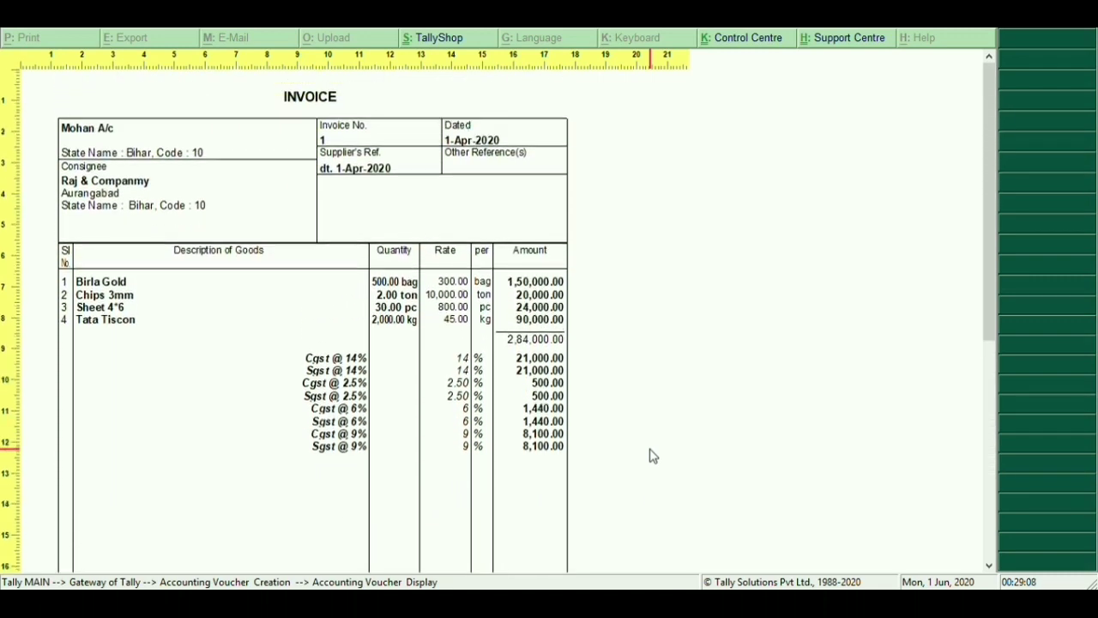
scroll(652, 457, down, 5)
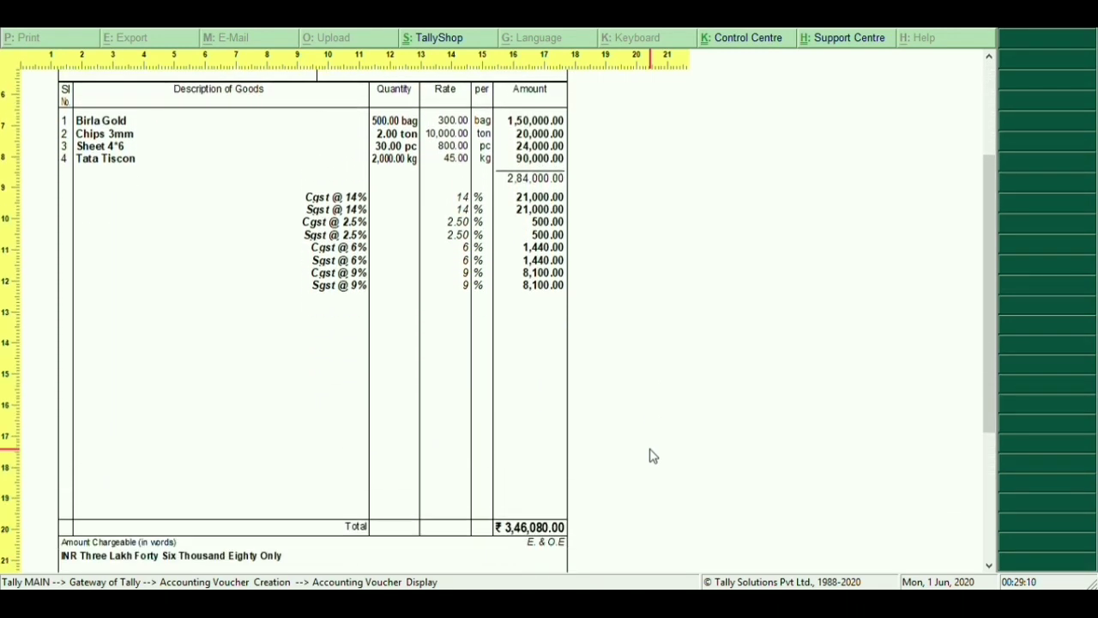
scroll(652, 456, down, 3)
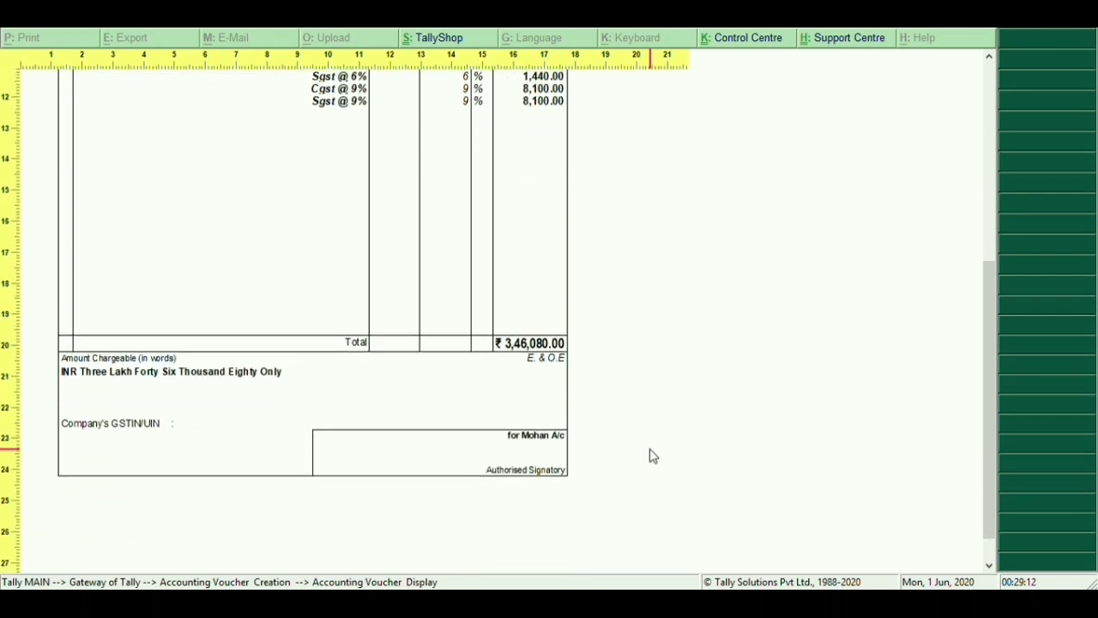
scroll(652, 457, up, 2)
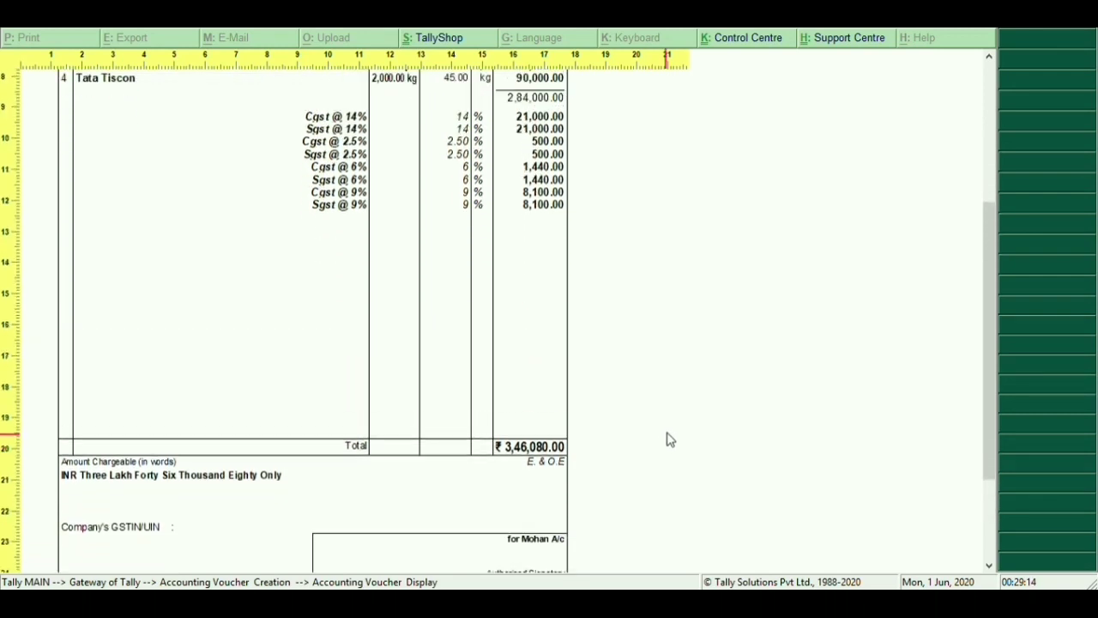
scroll(671, 437, up, 4)
scroll(673, 437, up, 4)
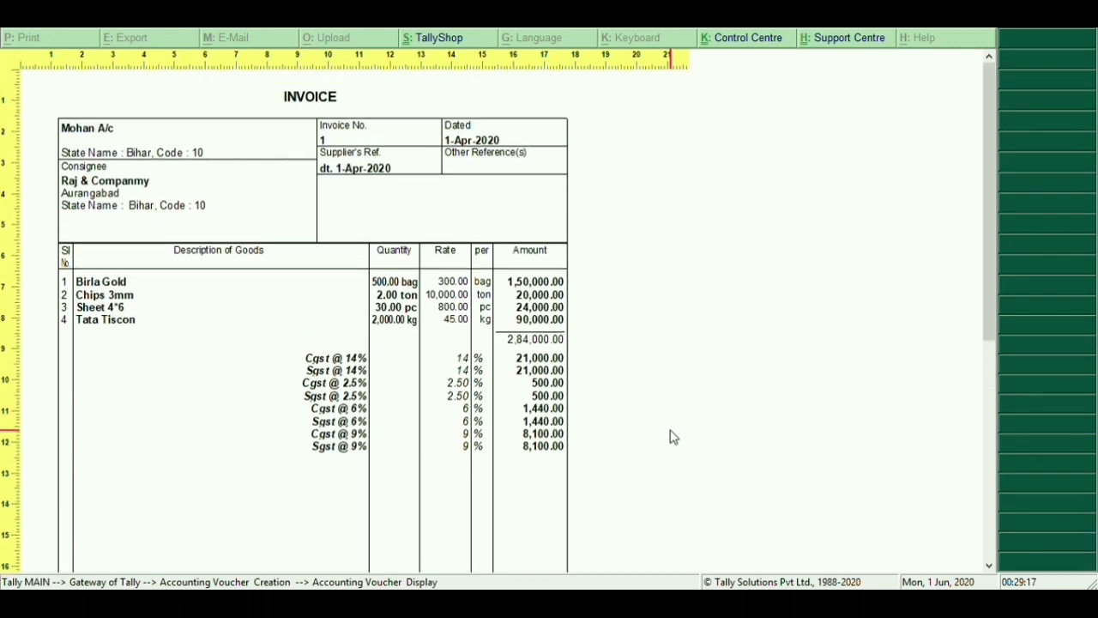
scroll(673, 437, down, 3)
scroll(673, 436, up, 2)
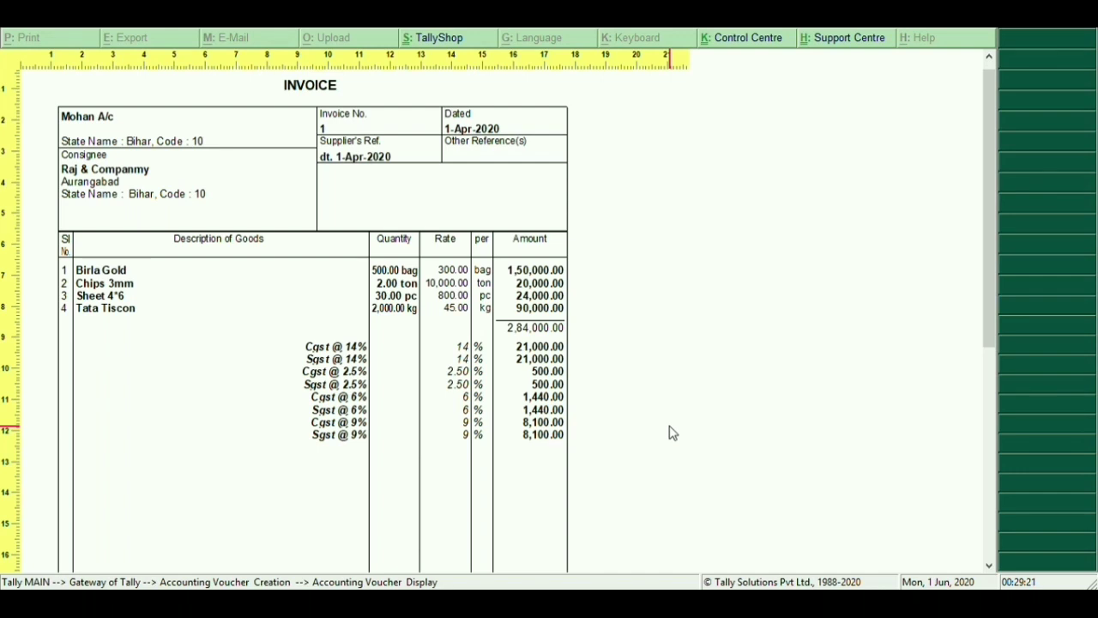
key(alt+z)
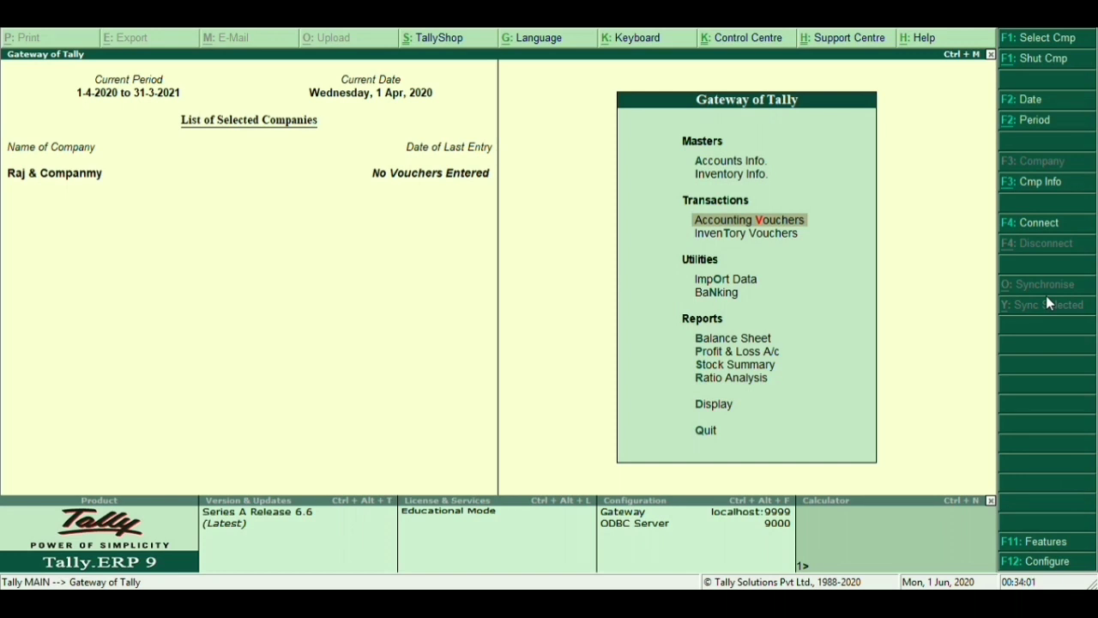
Start a new voucher with Ram A/c as party, no party details, and Sale A/c as sales ledger
key(Up)
key(Up)
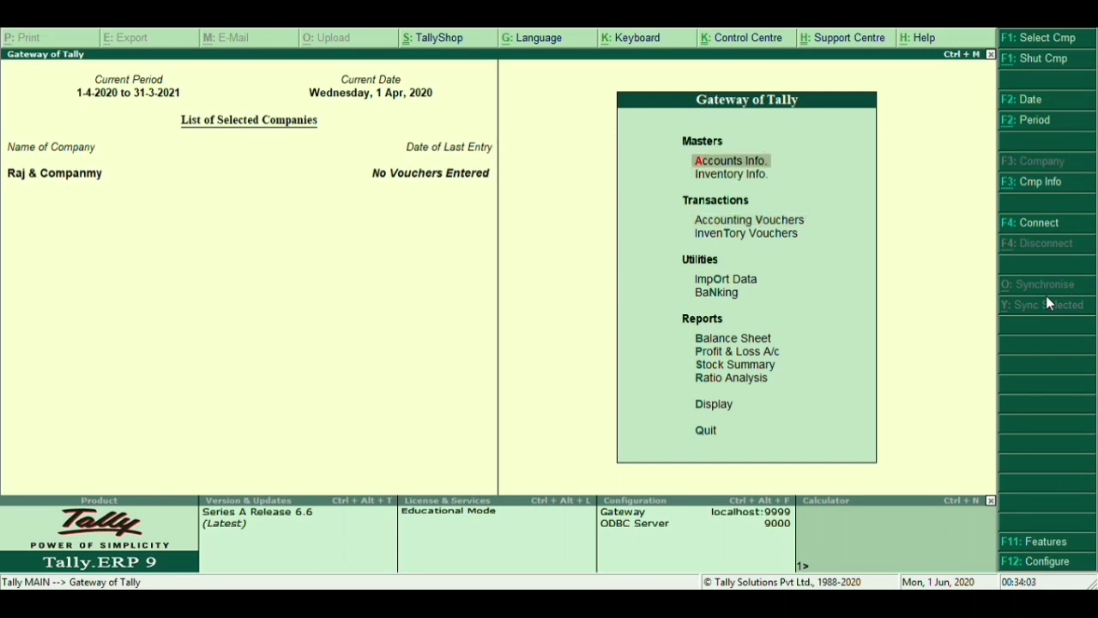
key(Down)
key(Down)
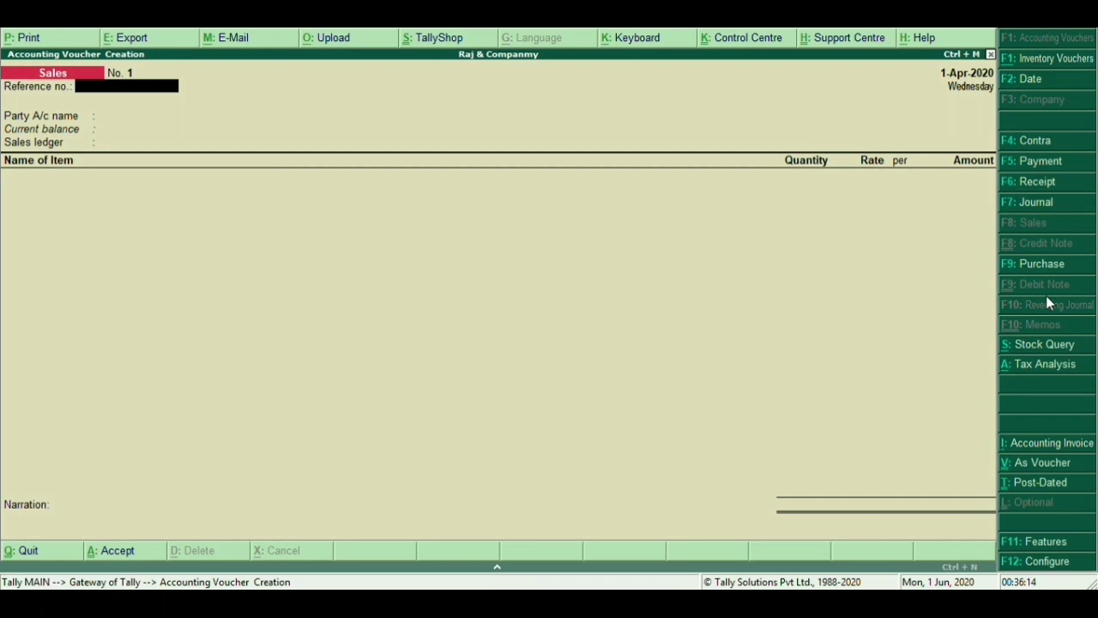
key(Return)
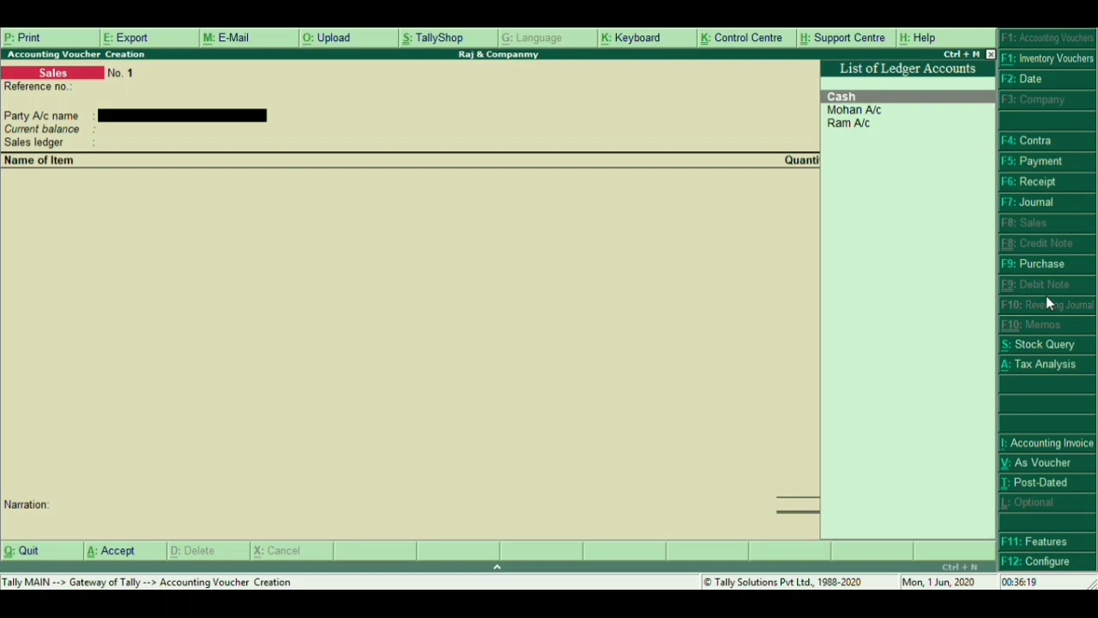
key(Down)
key(Down)
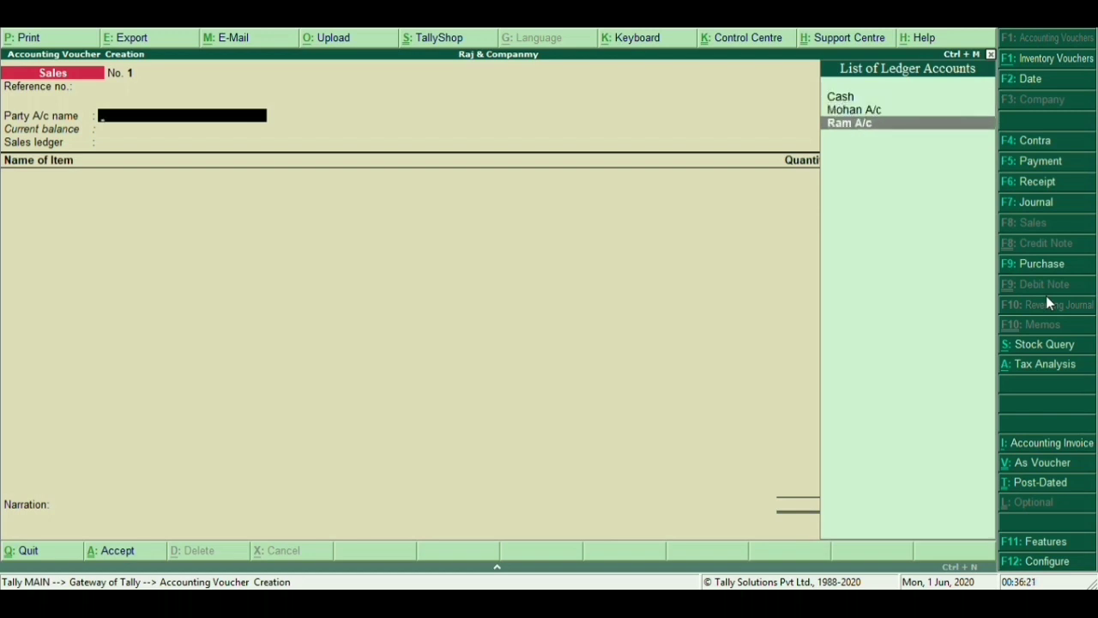
key(Return)
key(Return)
key(Return)
key(Return)
key(Return)
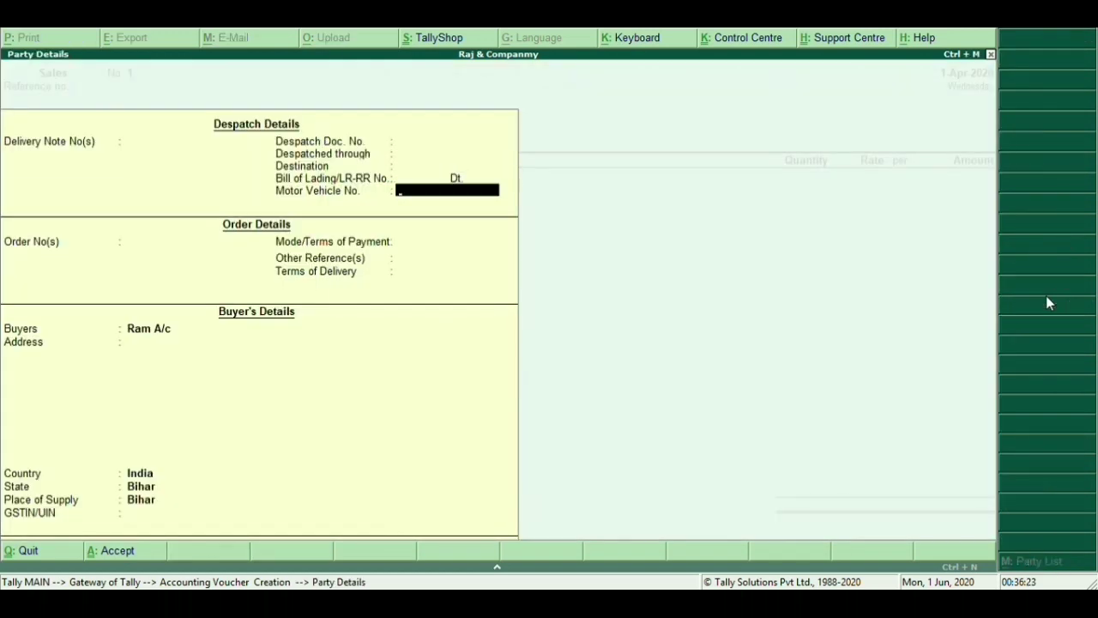
key(Return)
key(Return)
key(Return)
key(Return)
key(Return)
key(Return)
key(Return)
key(Return)
key(Return)
key(Return)
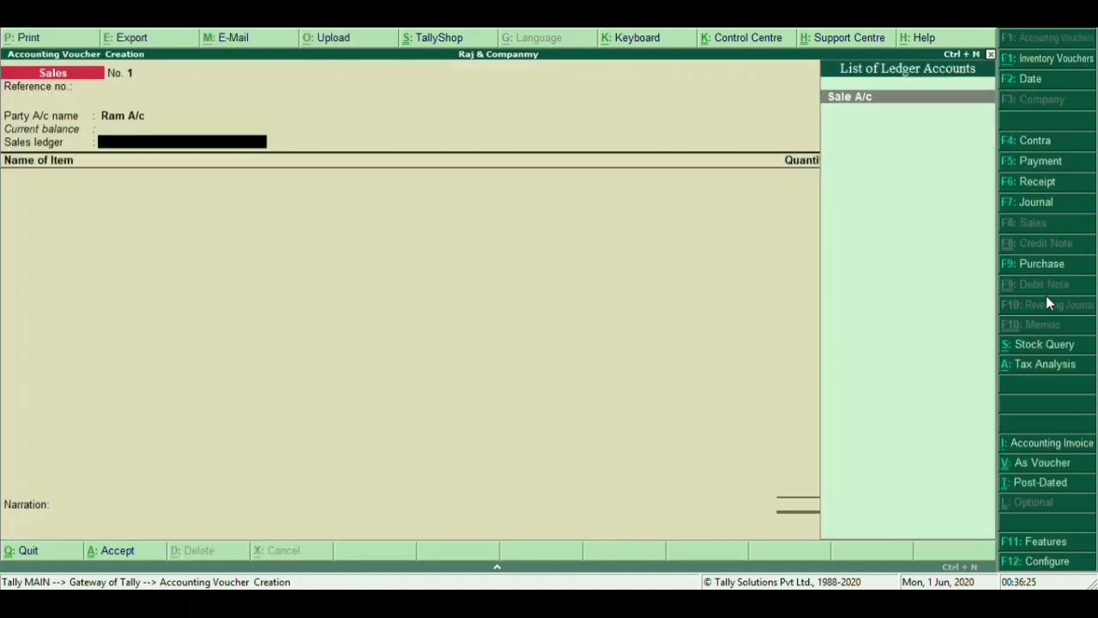
key(Return)
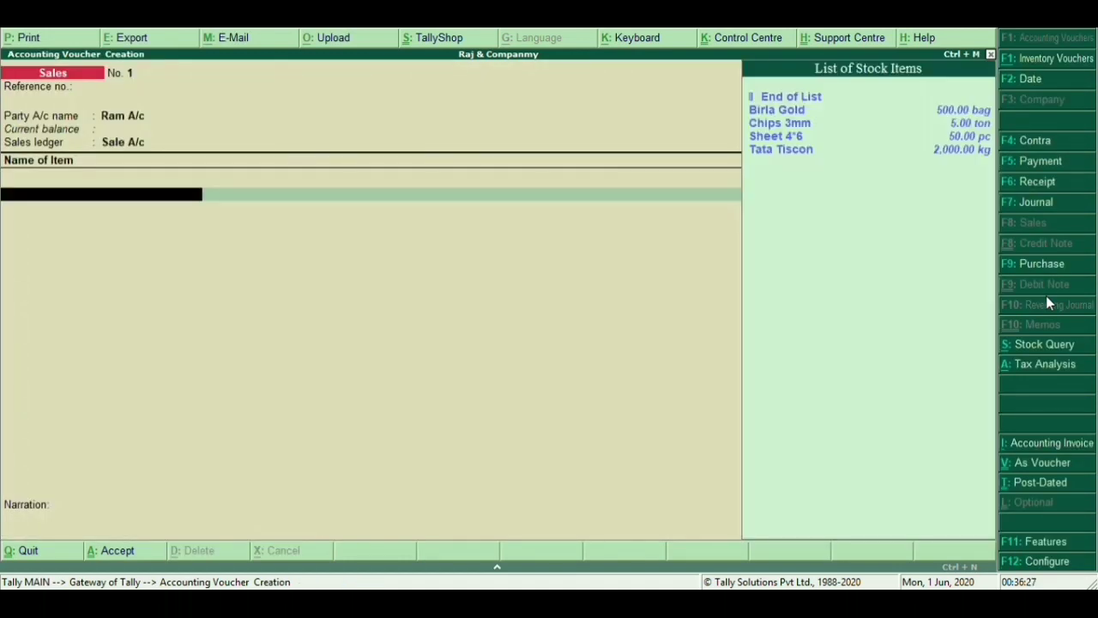
Add Birla Gold as the first item: 300 bags at rate 328
key(Up)
key(Up)
key(Up)
key(Up)
key(Return)
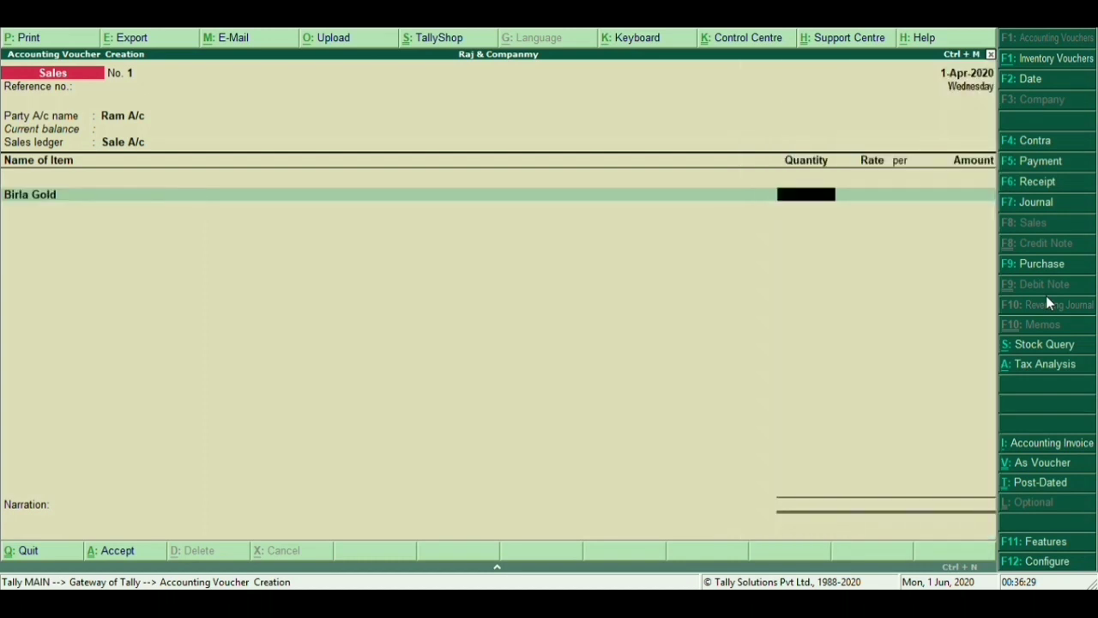
text(300)
key(Return)
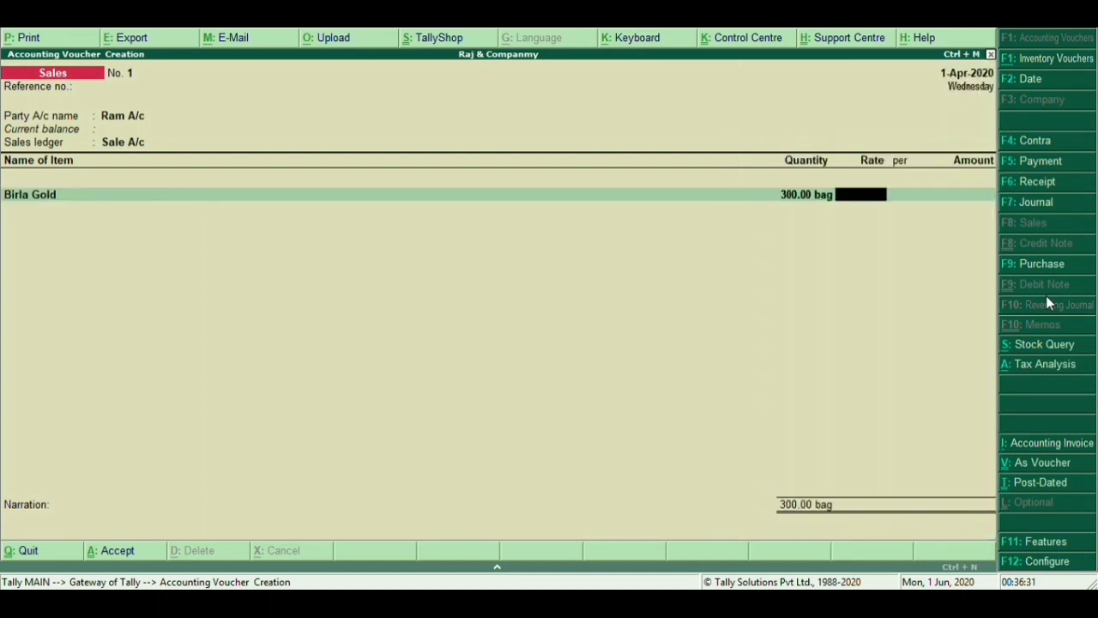
text(328)
key(Return)
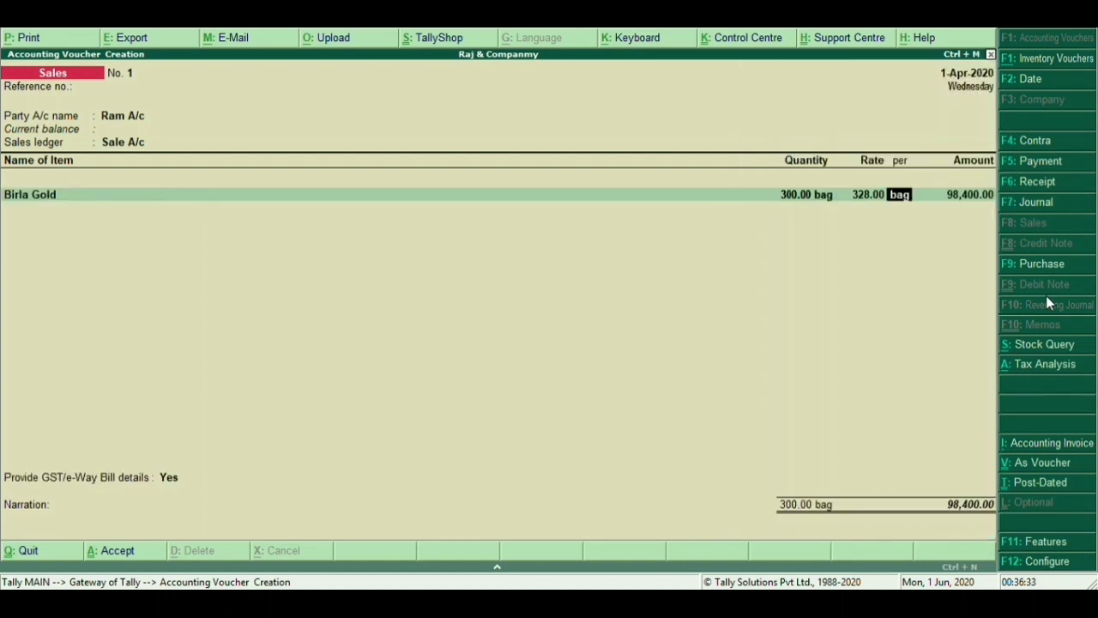
key(Return)
key(Return)
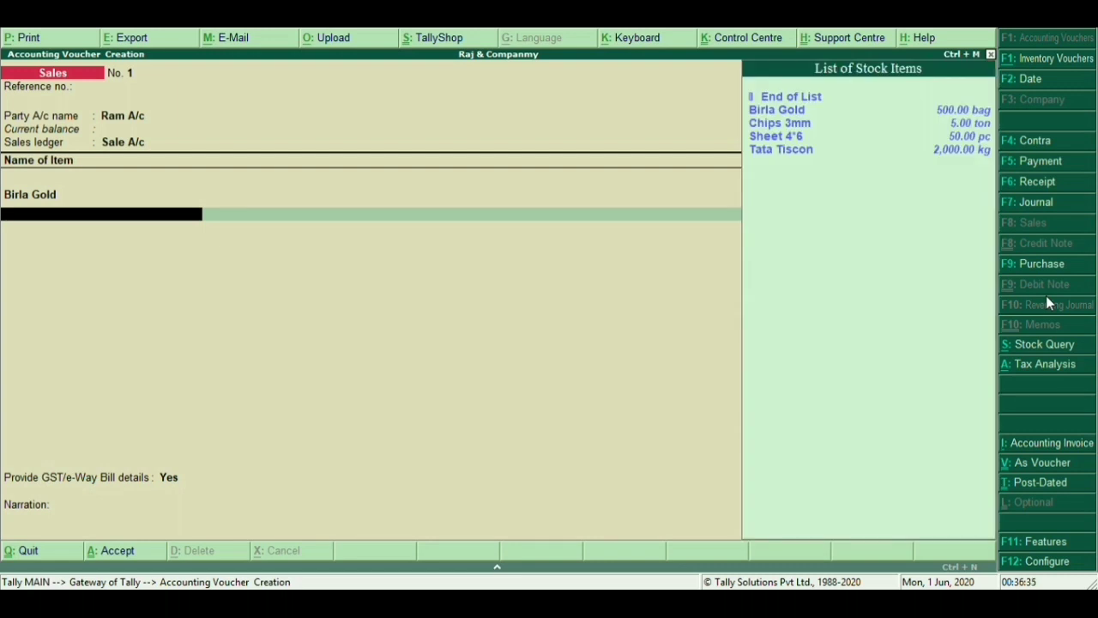
Add Chips 3mm as the second item: 3 tons at rate 5,600
key(Down)
key(Down)
key(Return)
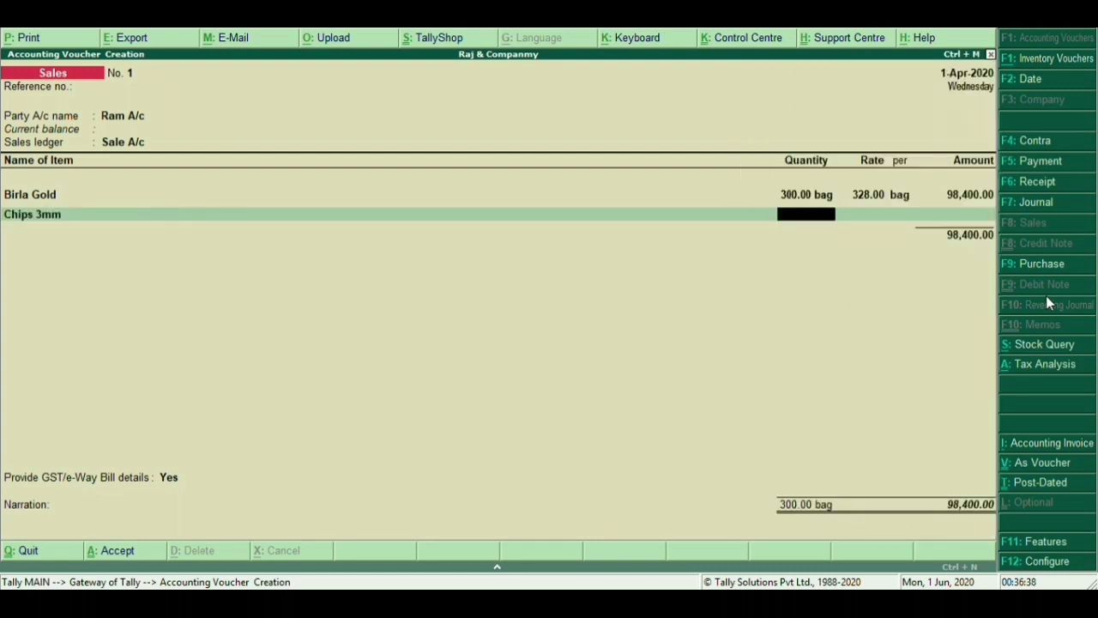
text(100)
key(BackSpace)
key(BackSpace)
key(BackSpace)
text(3)
key(Return)
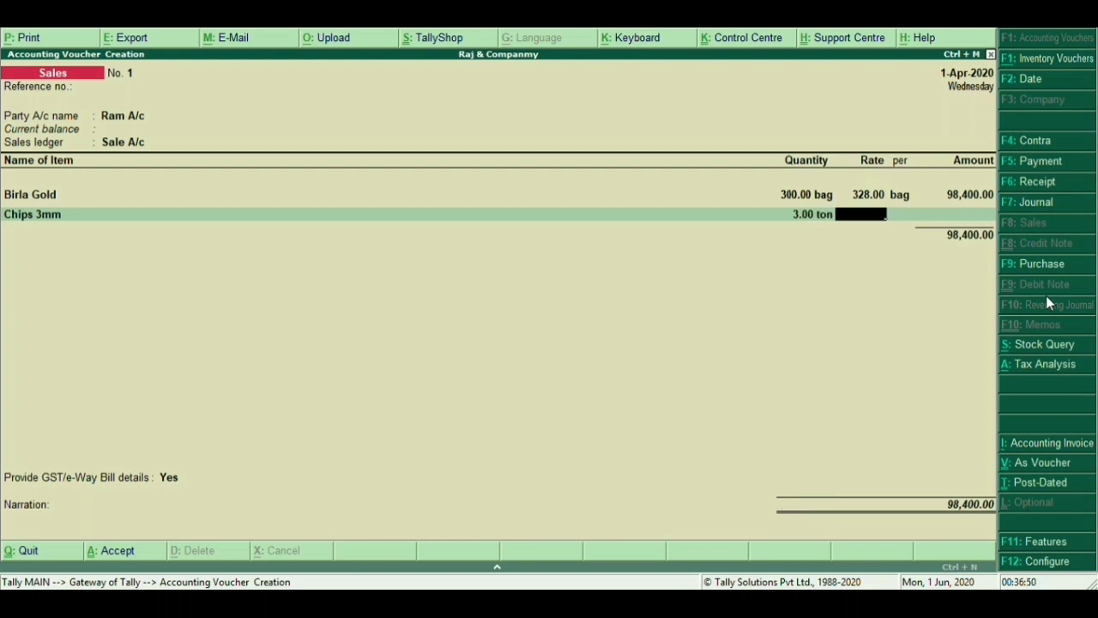
text(5600)
key(Return)
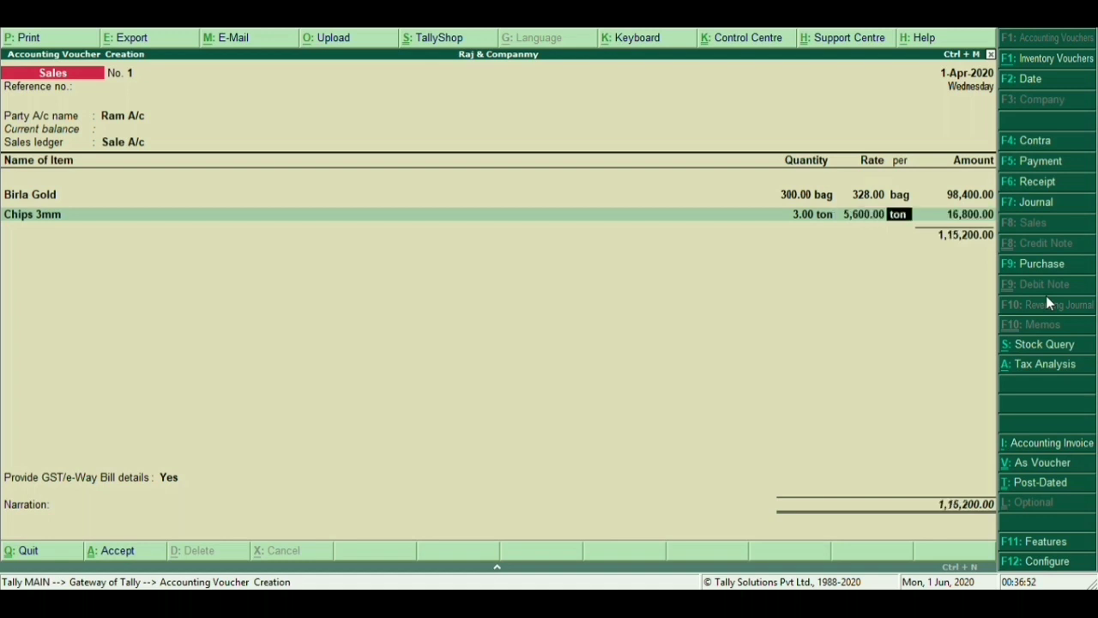
key(Return)
key(Return)
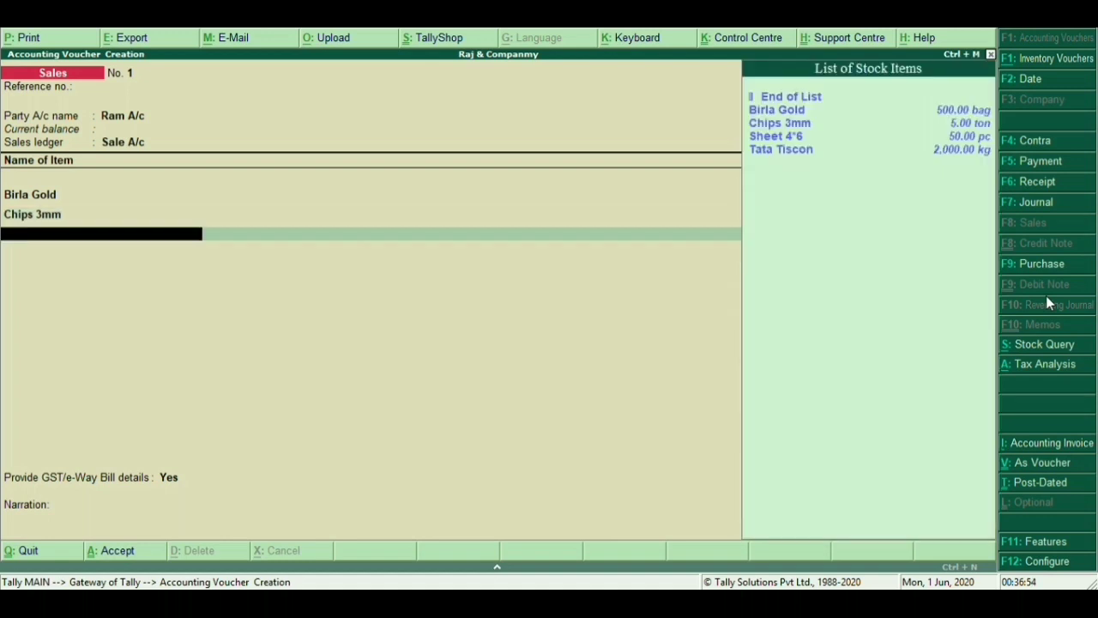
Add Sheet 4'6 (35 at 1,800) and Tata Tiscon with quantity 1,000 kg
key(Down)
key(Down)
key(Down)
key(Return)
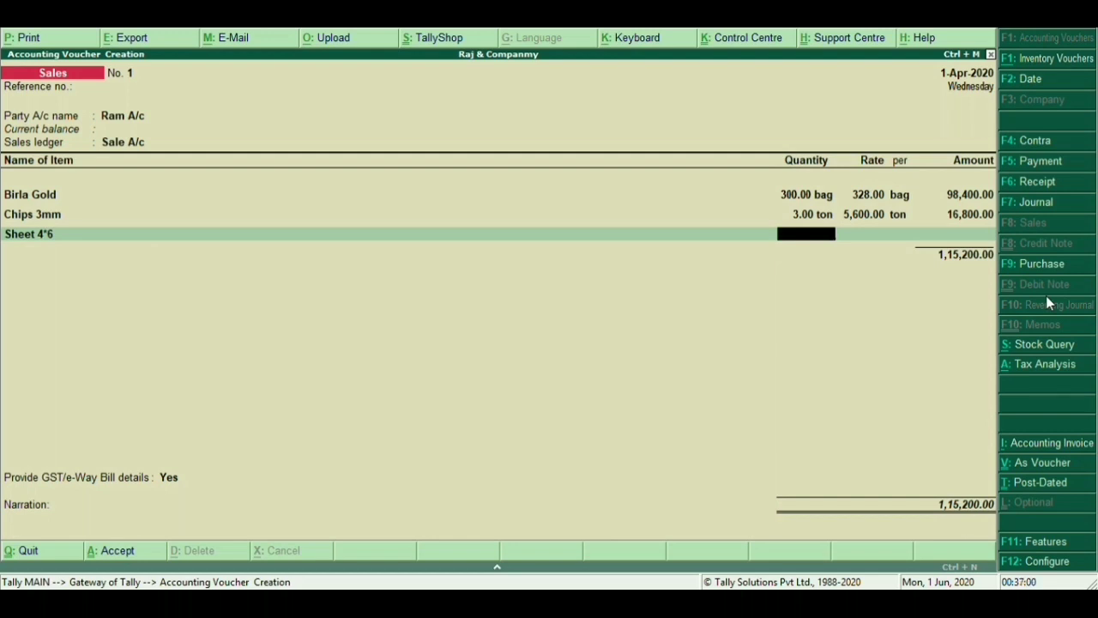
text(35.00 pc)
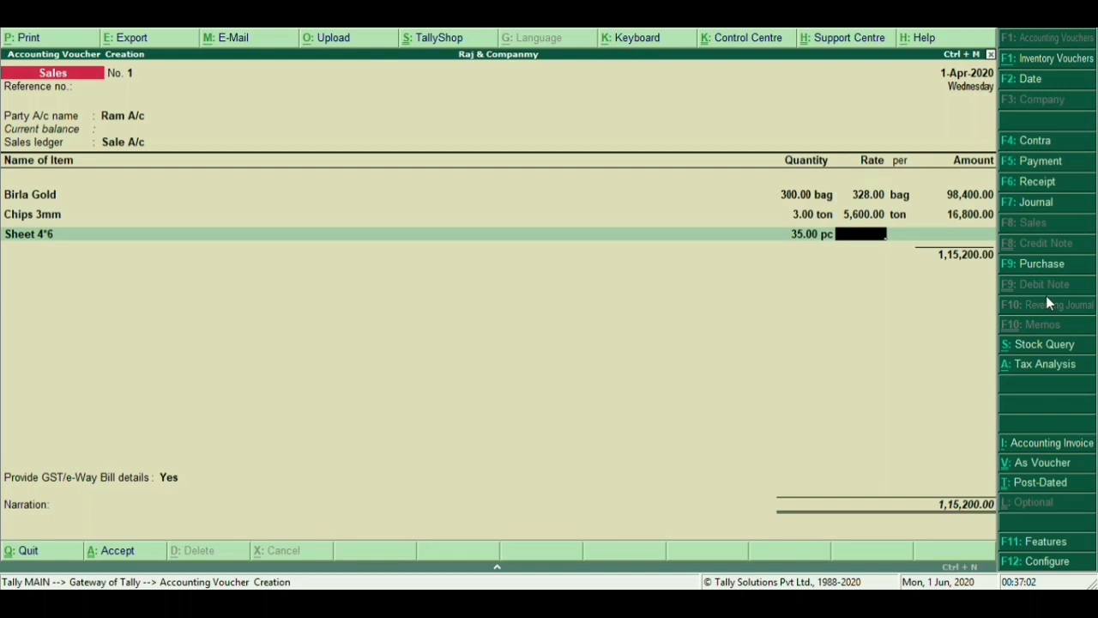
text(1800)
key(Return)
key(Return)
key(Return)
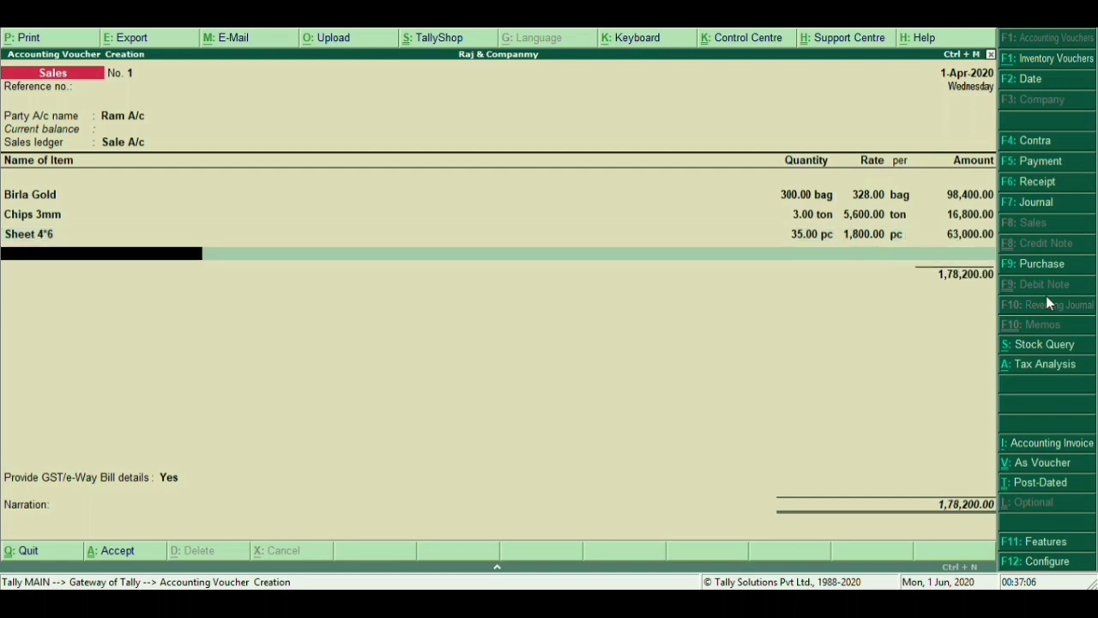
key(Down)
key(Down)
key(Down)
key(Down)
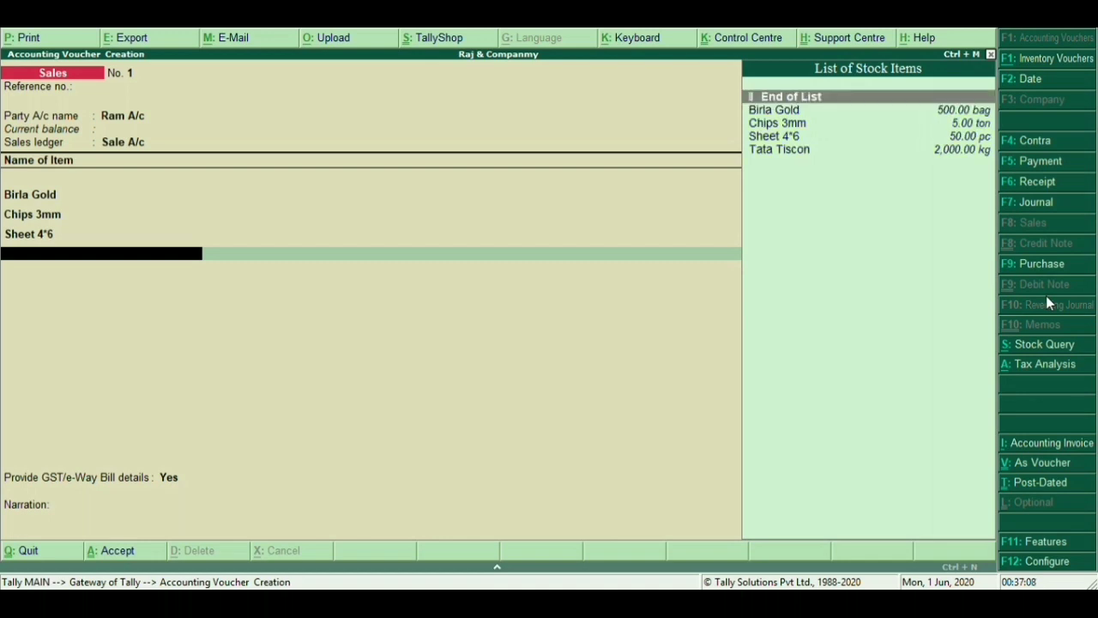
key(Return)
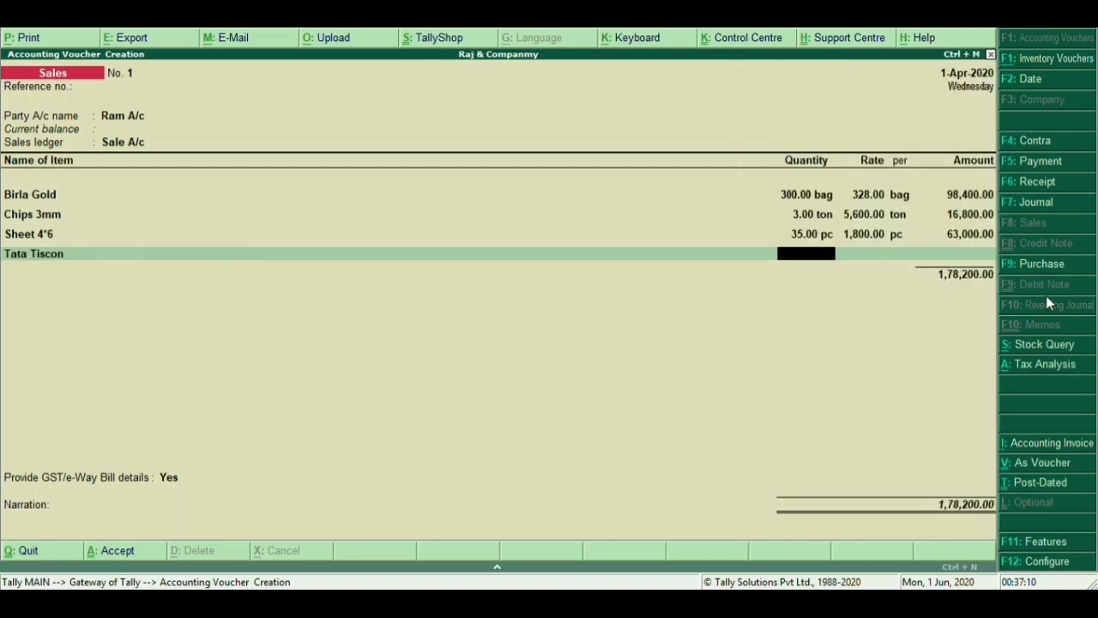
text(1000)
key(Return)
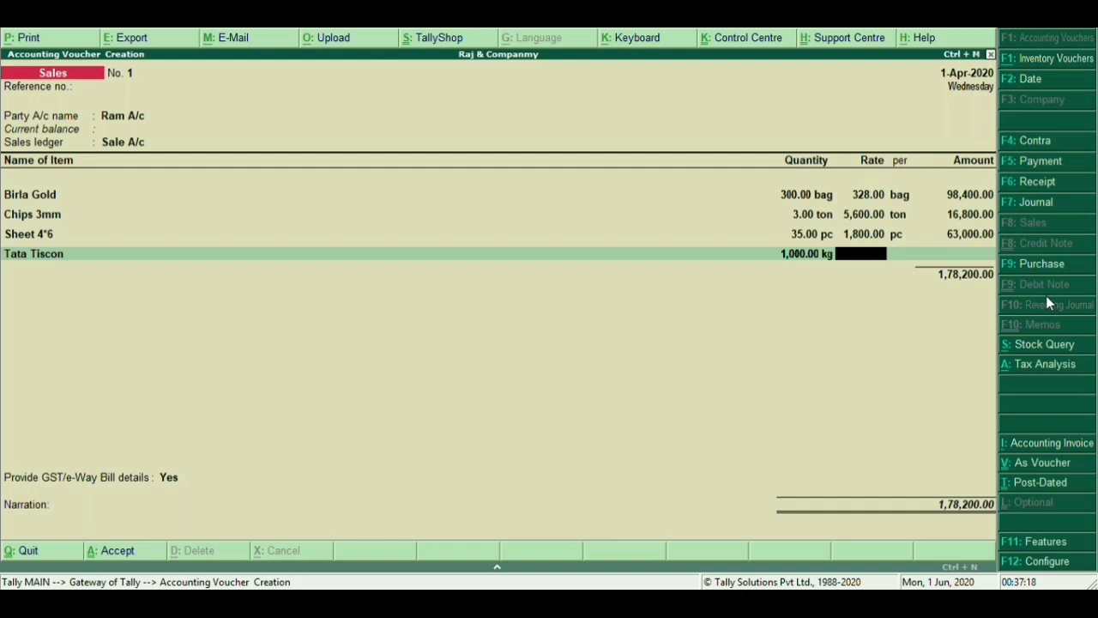
Set the Tata Tiscon rate to 90 and add the Cgst @ 14% tax line
text(90)
key(Return)
key(Return)
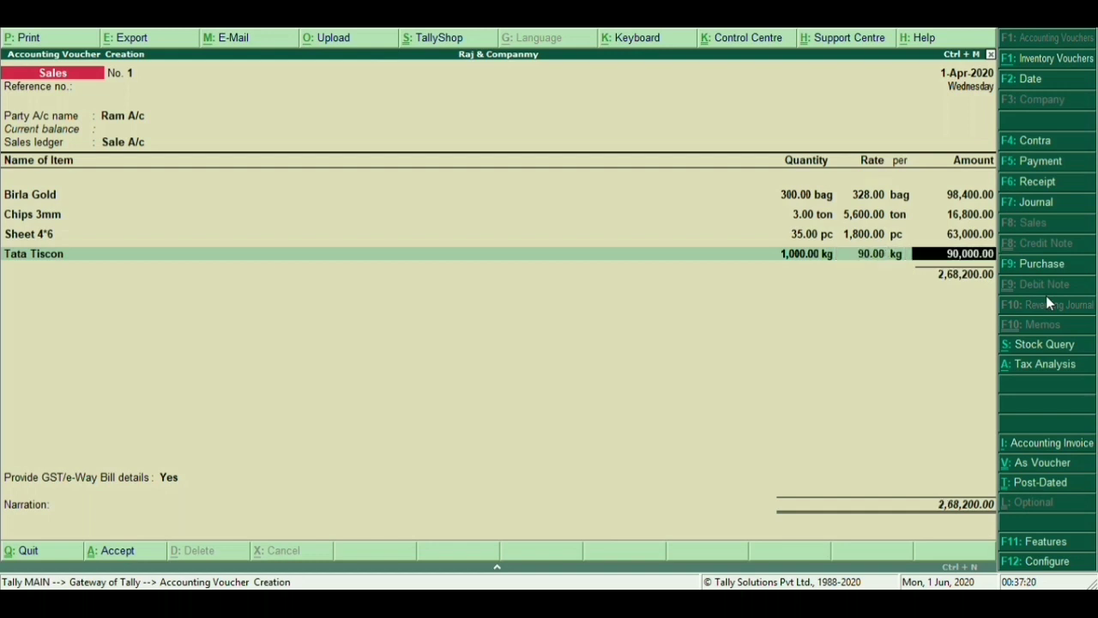
key(Return)
key(Return)
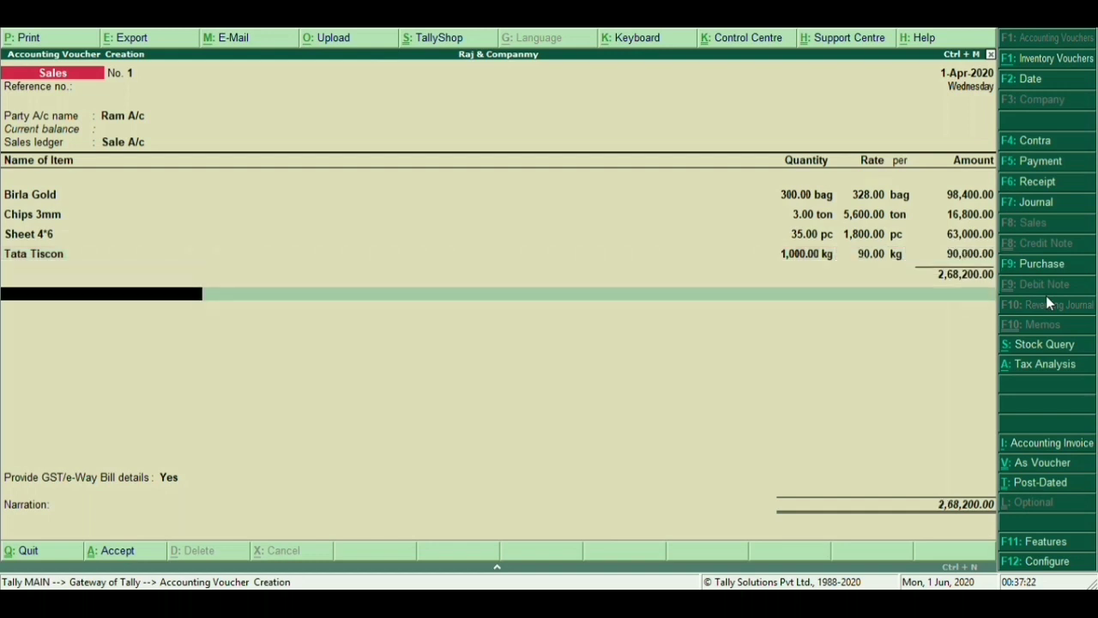
key(Up)
key(Up)
key(Up)
key(Up)
key(Up)
key(Up)
key(Up)
key(Up)
key(Up)
key(Up)
key(Up)
key(Up)
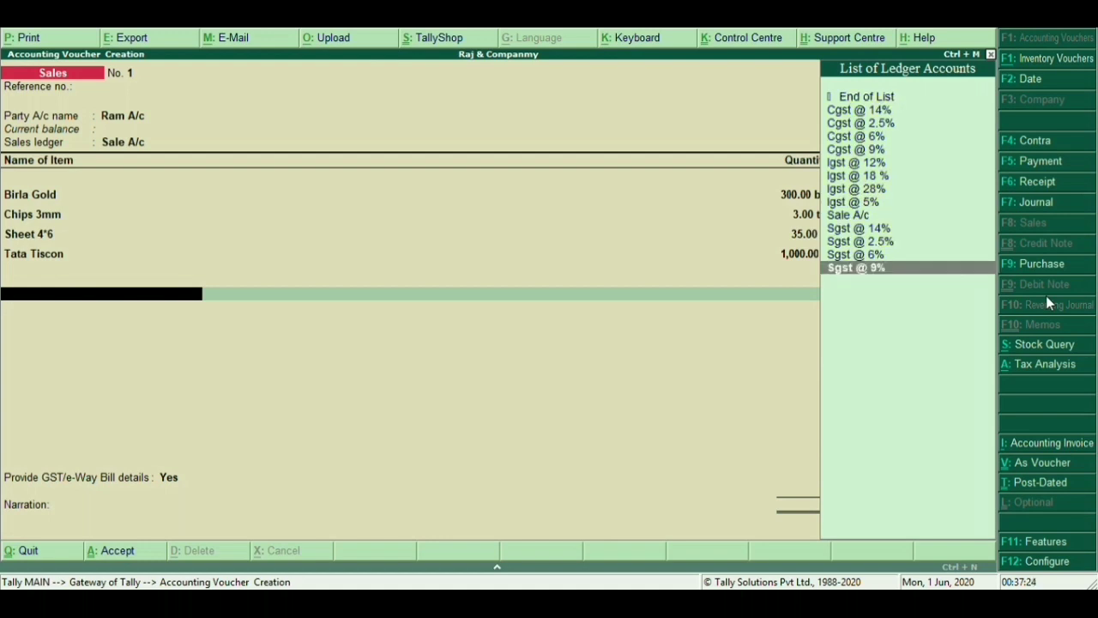
key(Up)
key(Return)
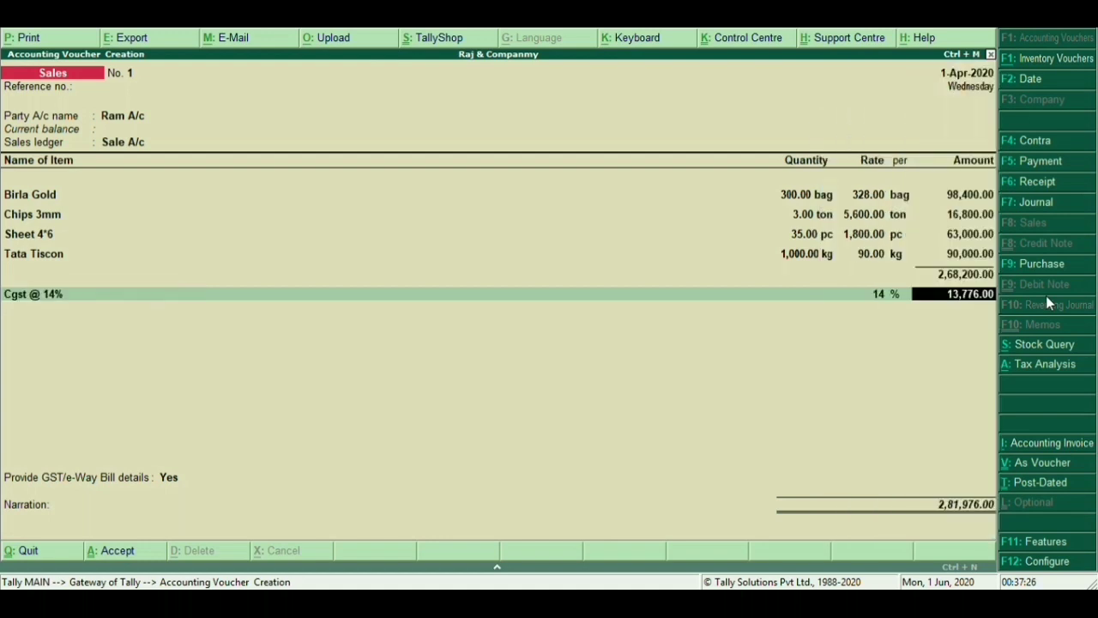
key(Return)
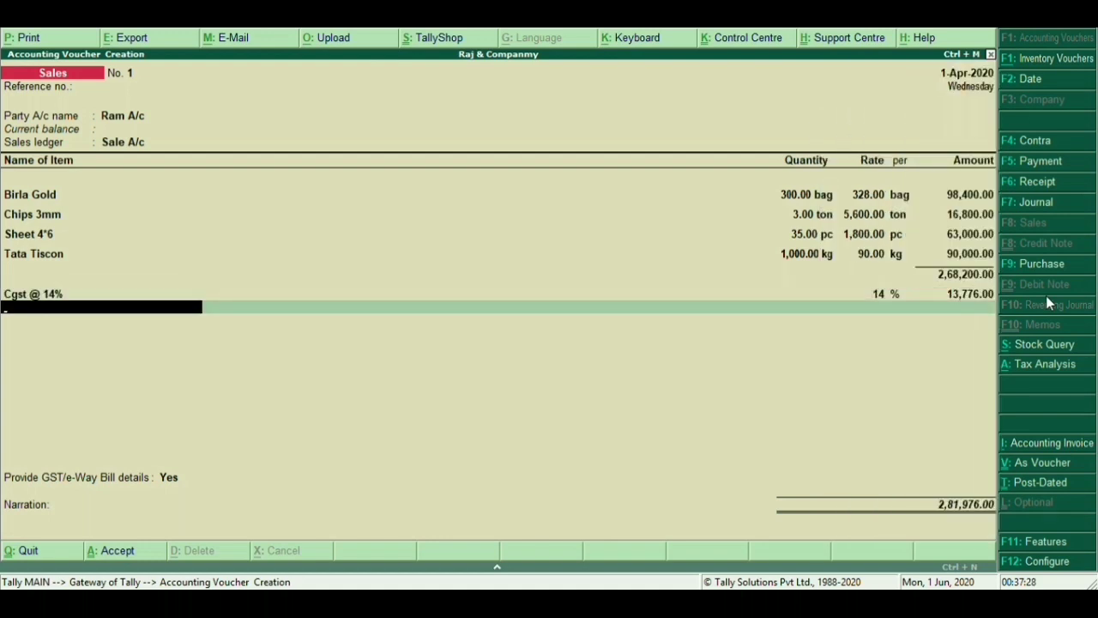
Add the Sgst @ 14% and Cgst @ 2.5% tax lines
key(Down)
key(Down)
key(Down)
key(Down)
key(Down)
key(Down)
key(Down)
key(Down)
key(Down)
key(Down)
key(Down)
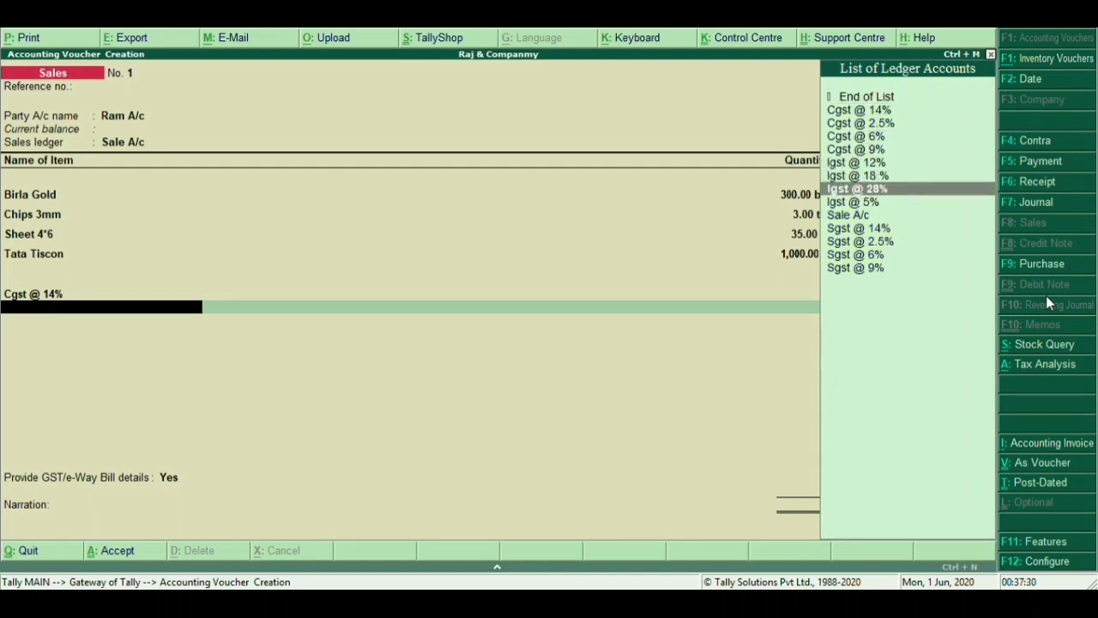
key(Up)
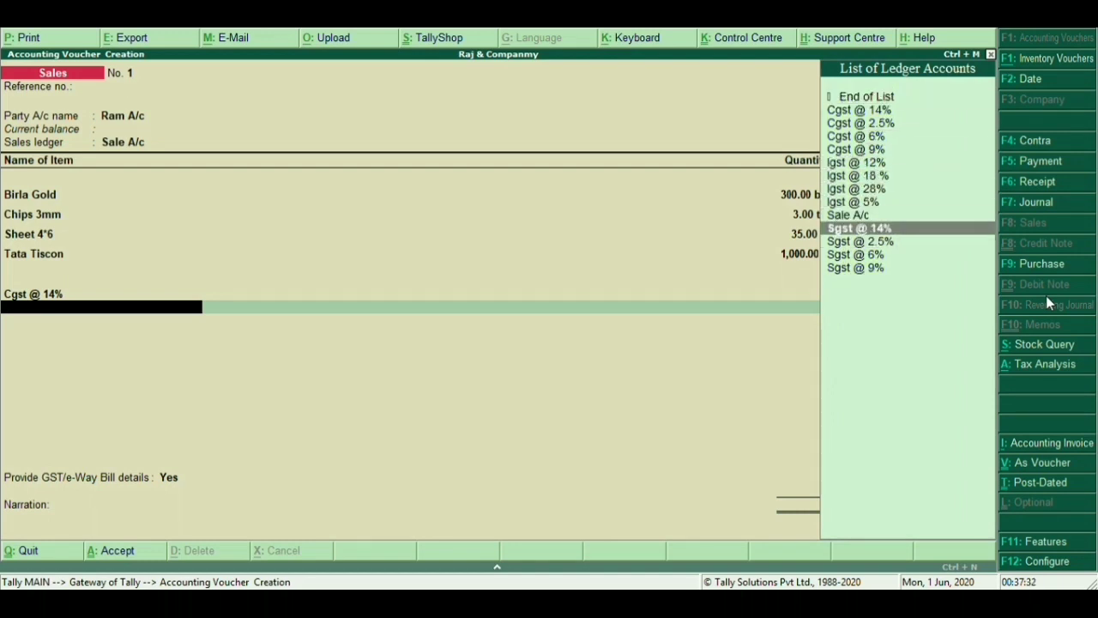
key(Return)
key(Return)
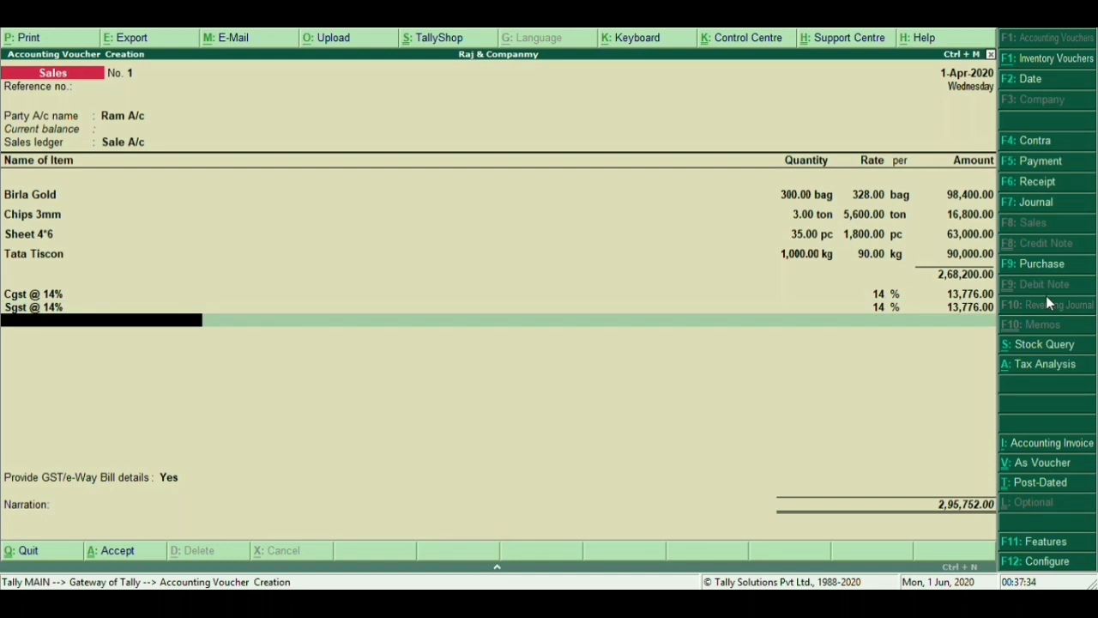
key(Down)
key(Down)
key(Down)
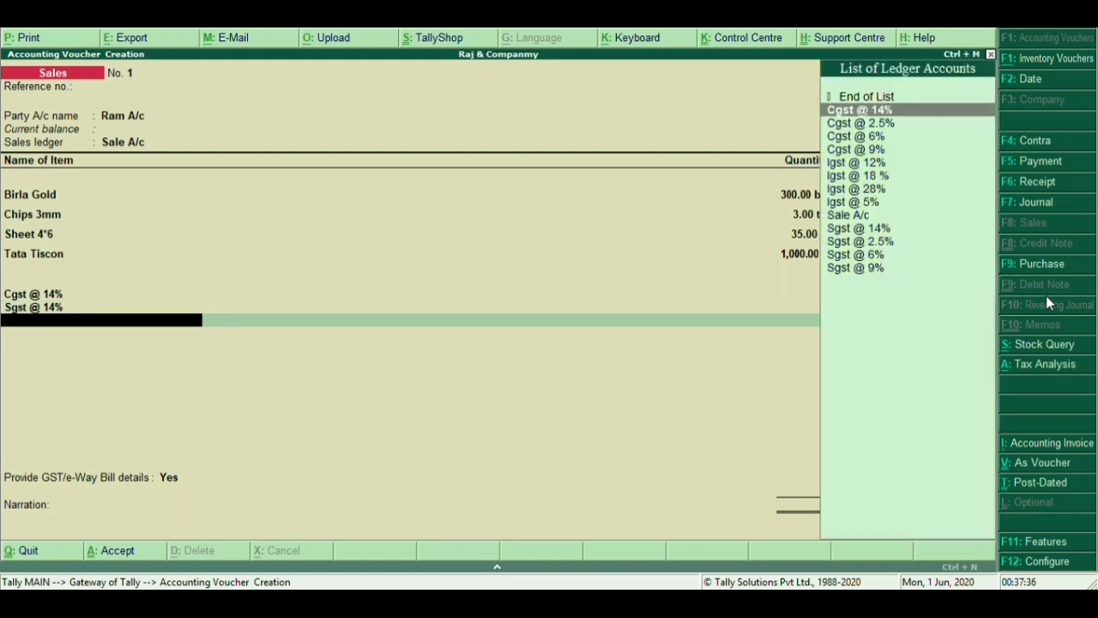
key(Up)
key(Return)
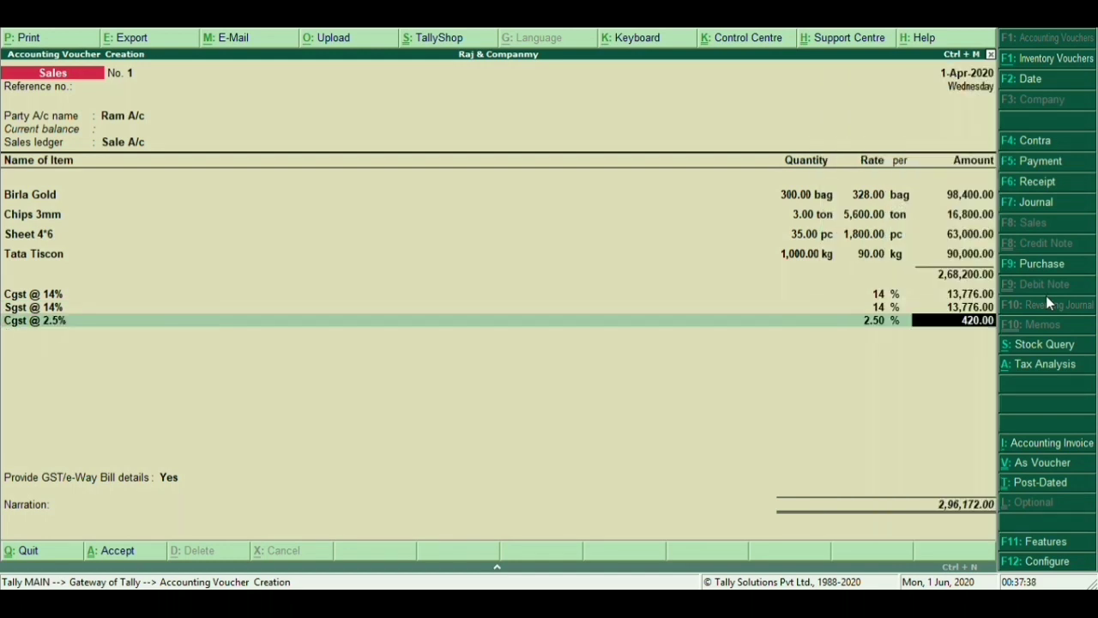
key(Return)
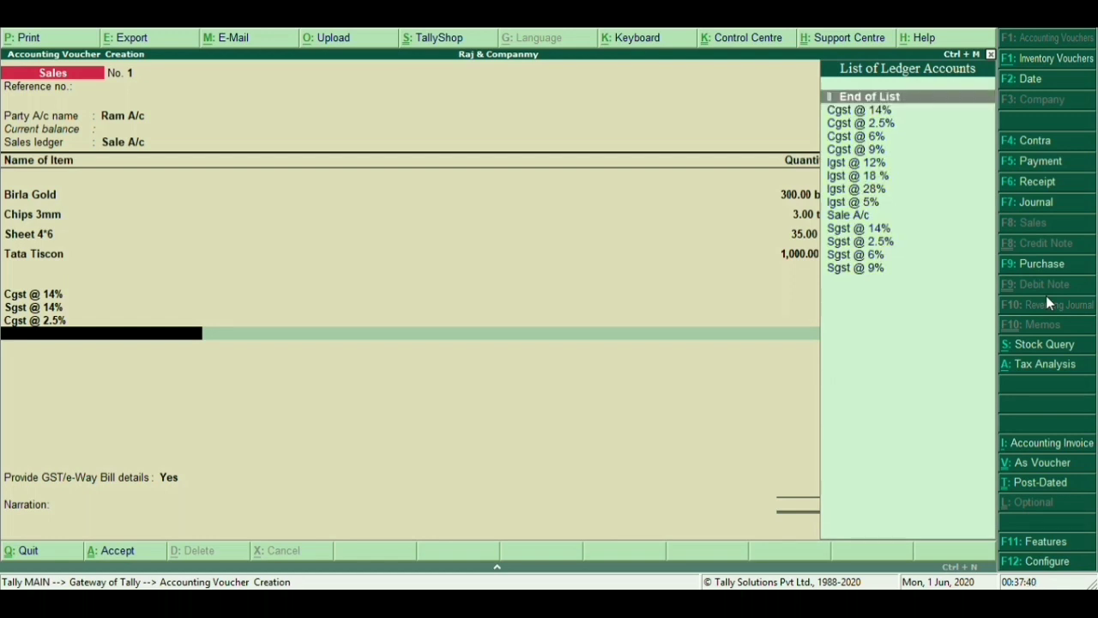
Add the Sgst @ 2.5% tax line with its 420.00 amount
key(Down)
key(Down)
key(Down)
key(Down)
key(Down)
key(Down)
key(Down)
key(Down)
key(Down)
key(Down)
key(Down)
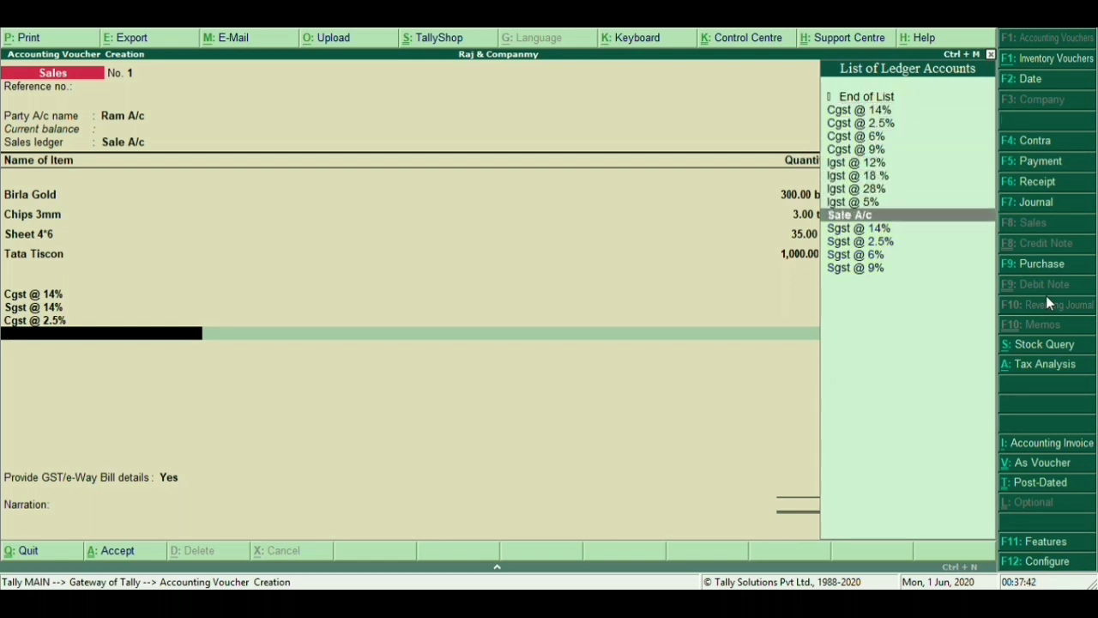
key(Return)
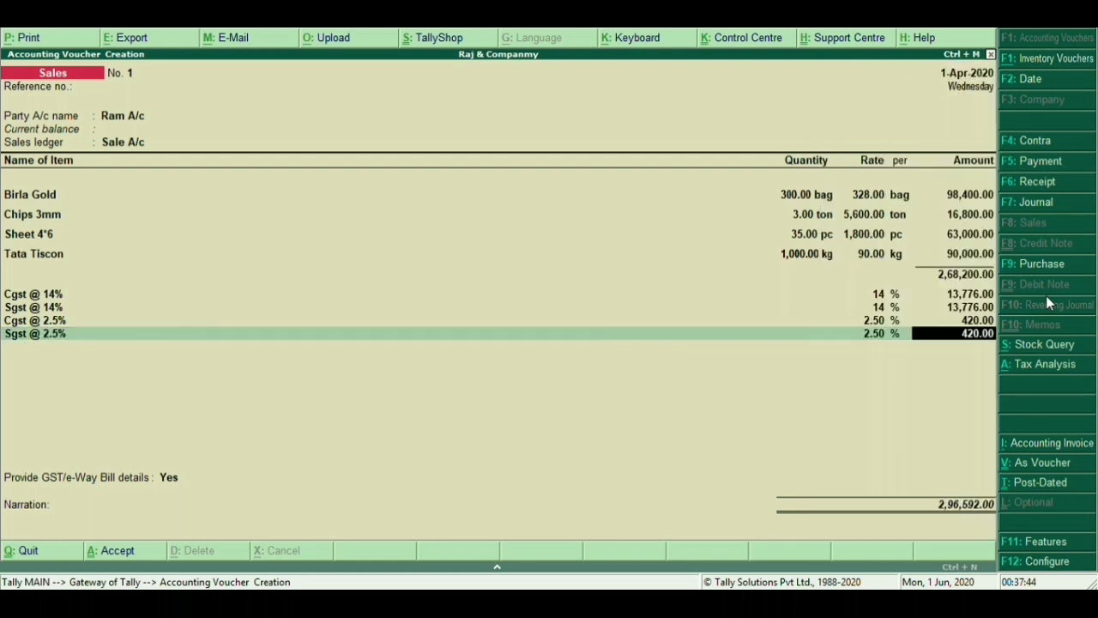
key(BackSpace)
key(BackSpace)
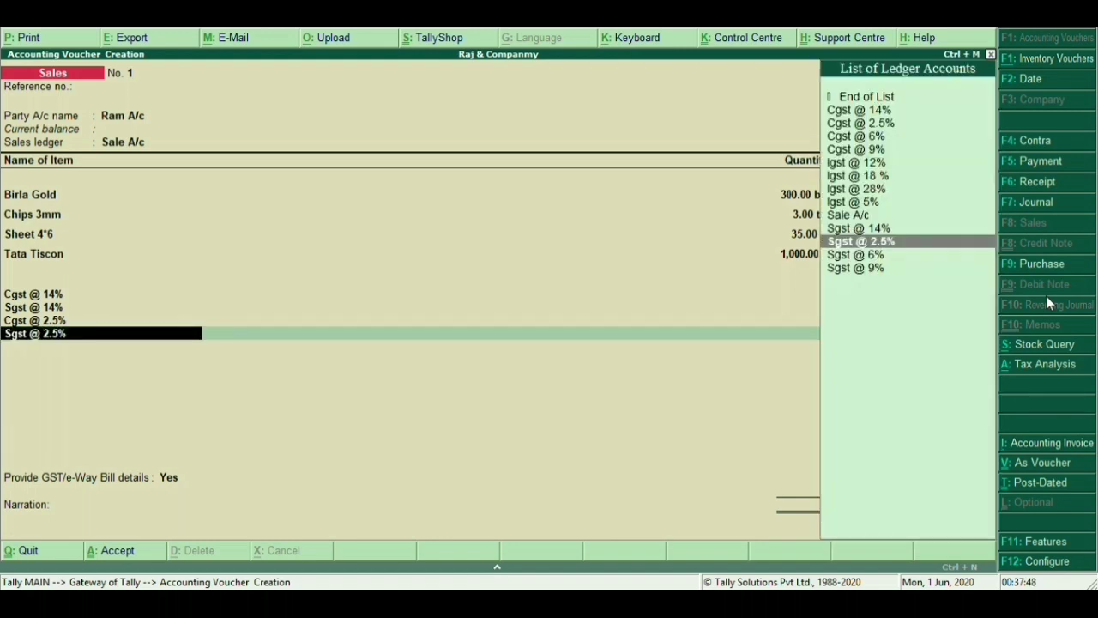
key(Return)
key(Return)
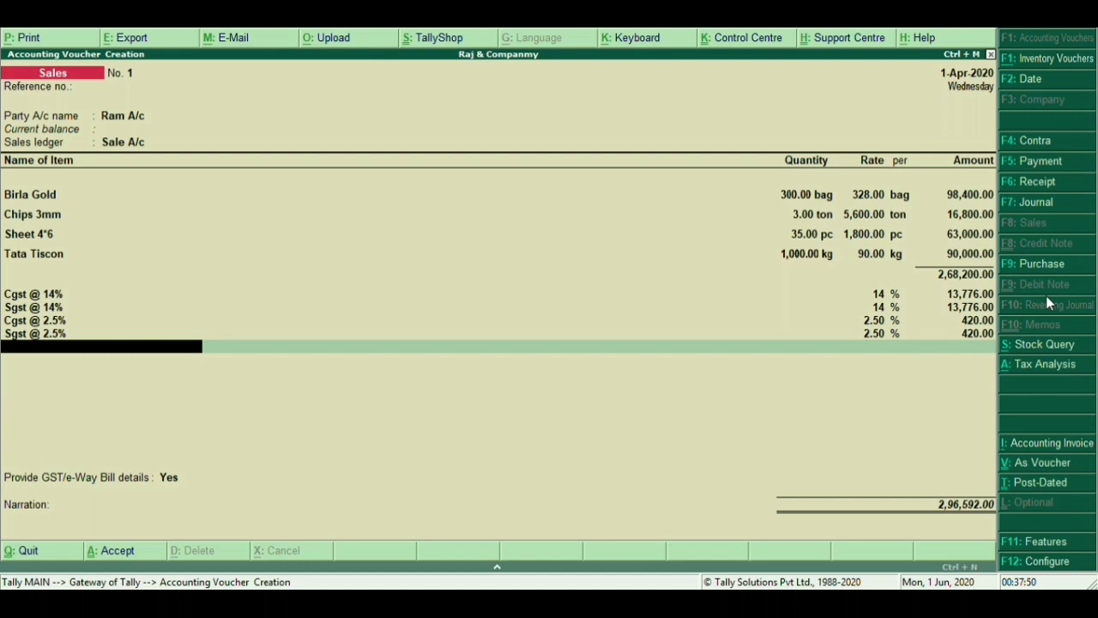
key(space)
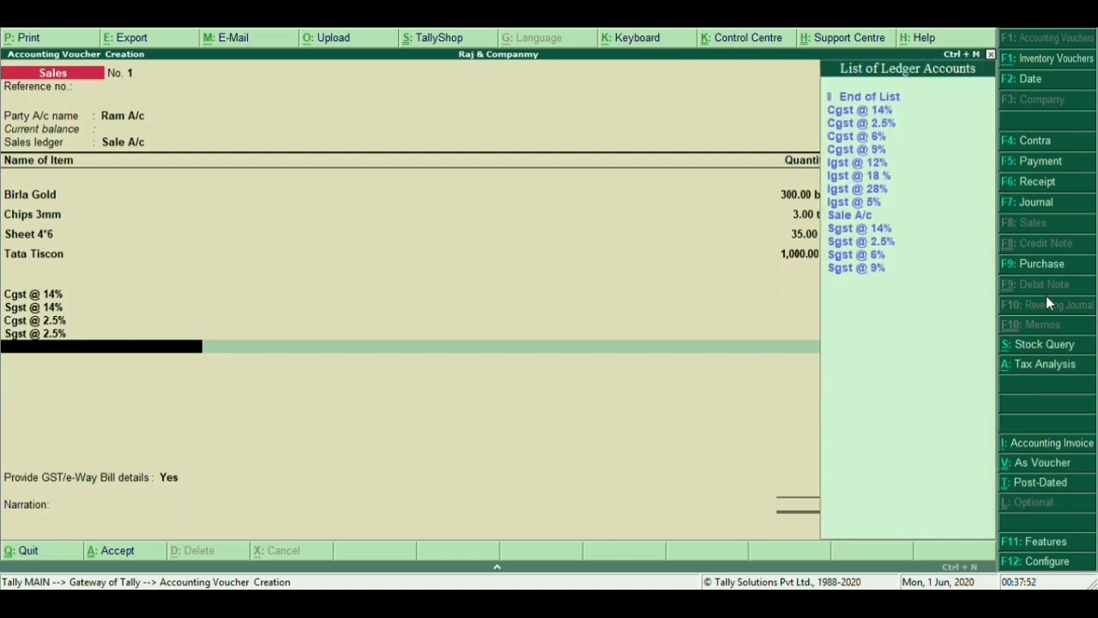
Add the Cgst @ 6% (3,780.00) and Sgst @ 6% tax lines
key(Down)
key(Down)
key(Down)
key(Down)
key(Down)
key(Down)
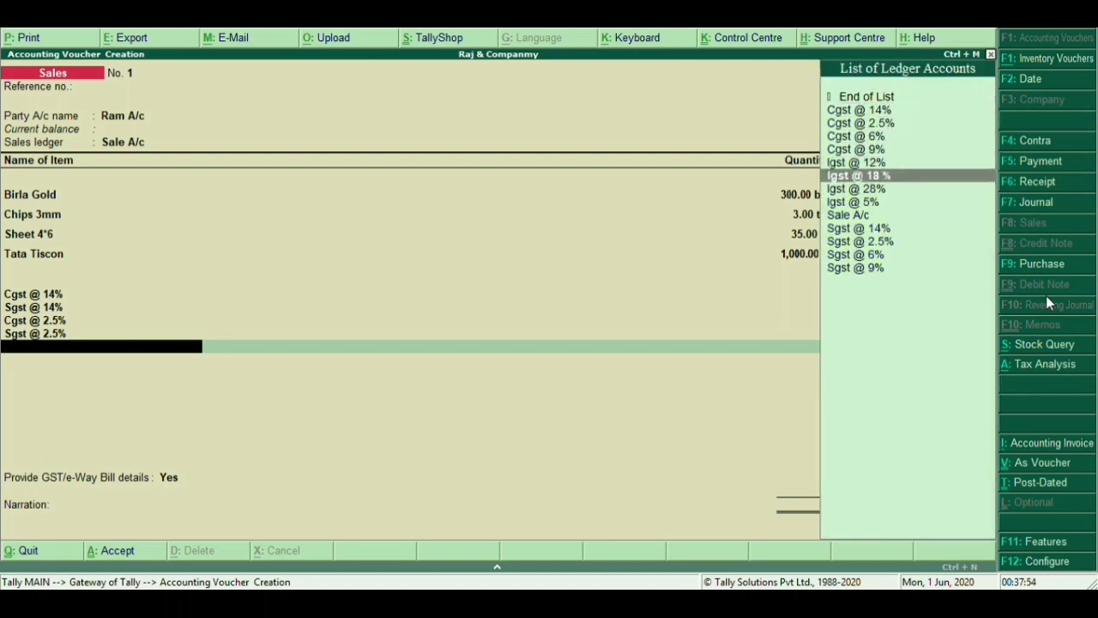
key(Up)
key(Up)
key(Up)
key(Up)
key(Up)
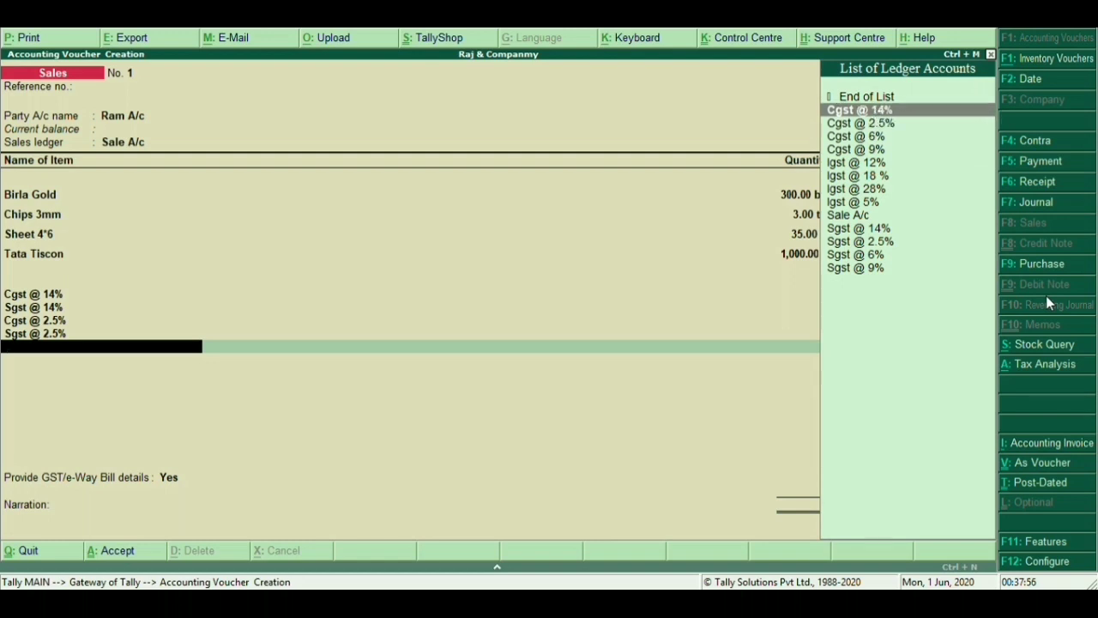
key(Down)
key(Down)
key(Return)
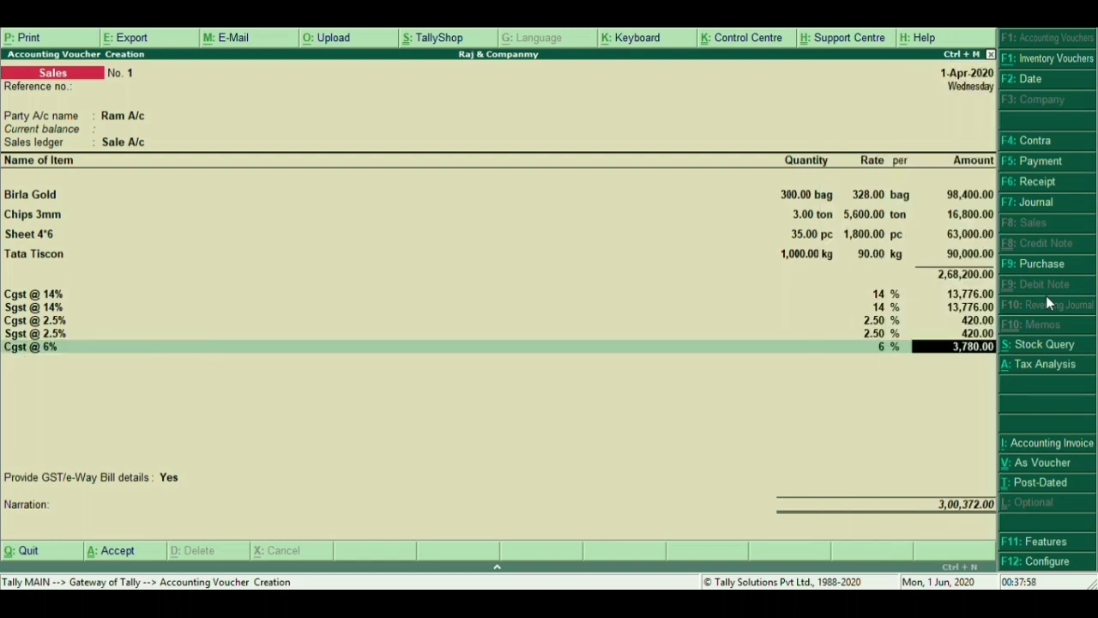
key(Return)
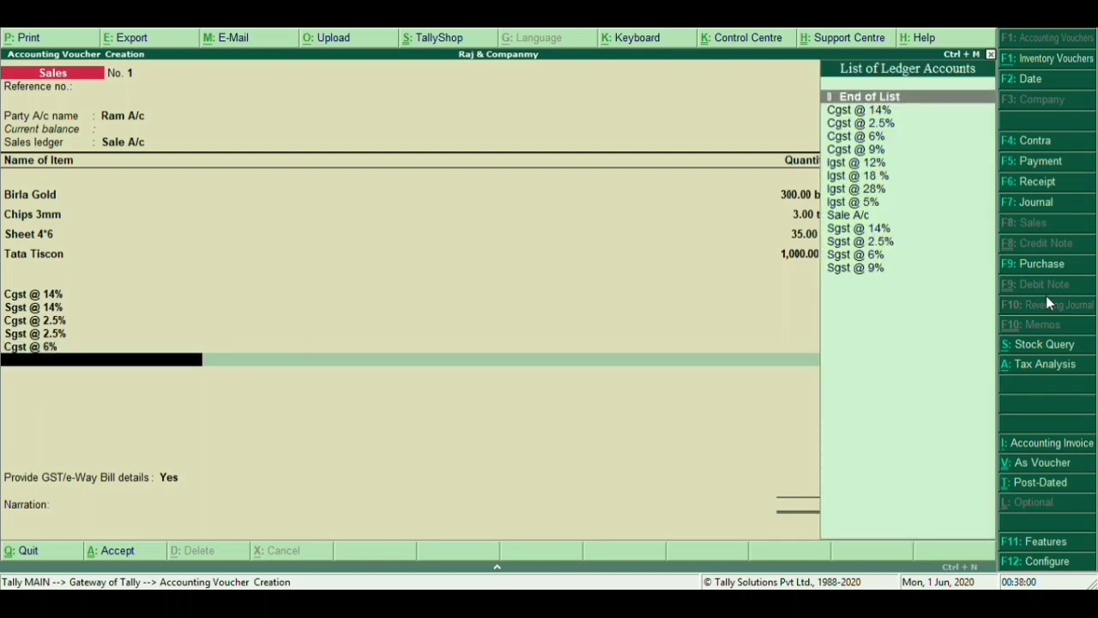
key(Down)
key(Down)
key(Down)
key(Down)
key(Down)
key(Down)
key(Down)
key(Down)
key(Down)
key(Down)
key(Down)
key(Down)
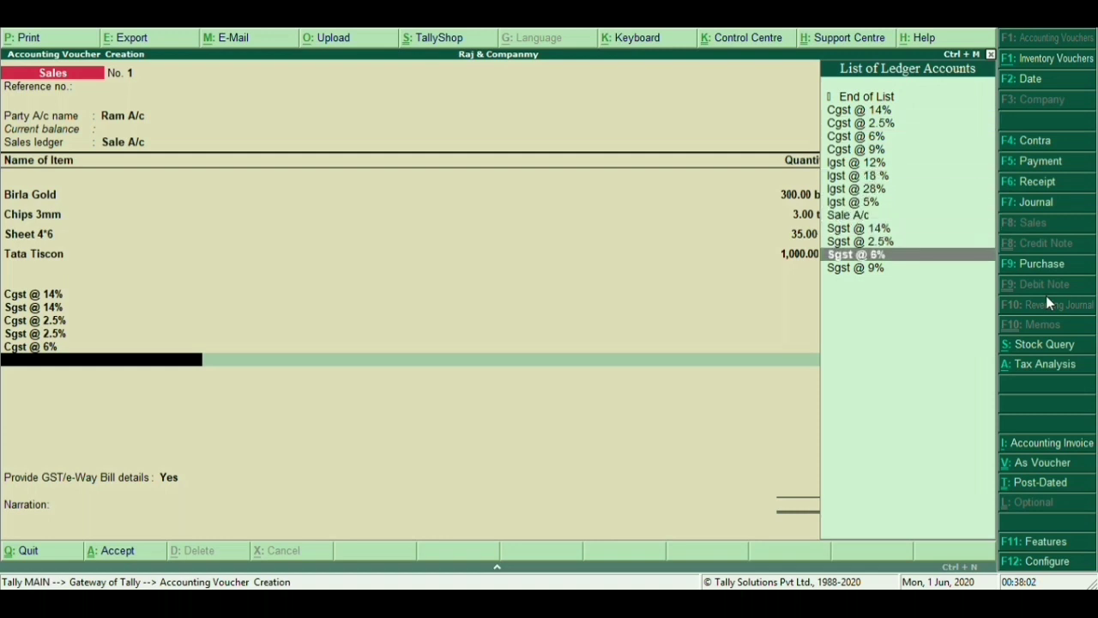
key(Return)
key(Return)
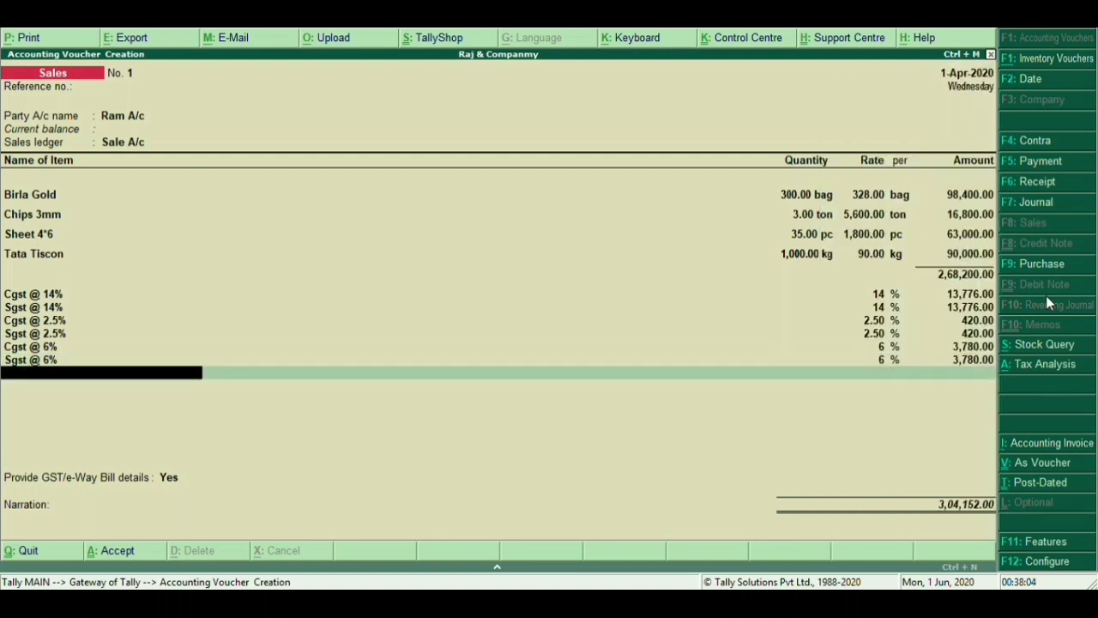
Add the Cgst @ 9% and Sgst @ 9% tax lines at 8,100.00 each
key(Down)
key(Down)
key(Down)
key(Down)
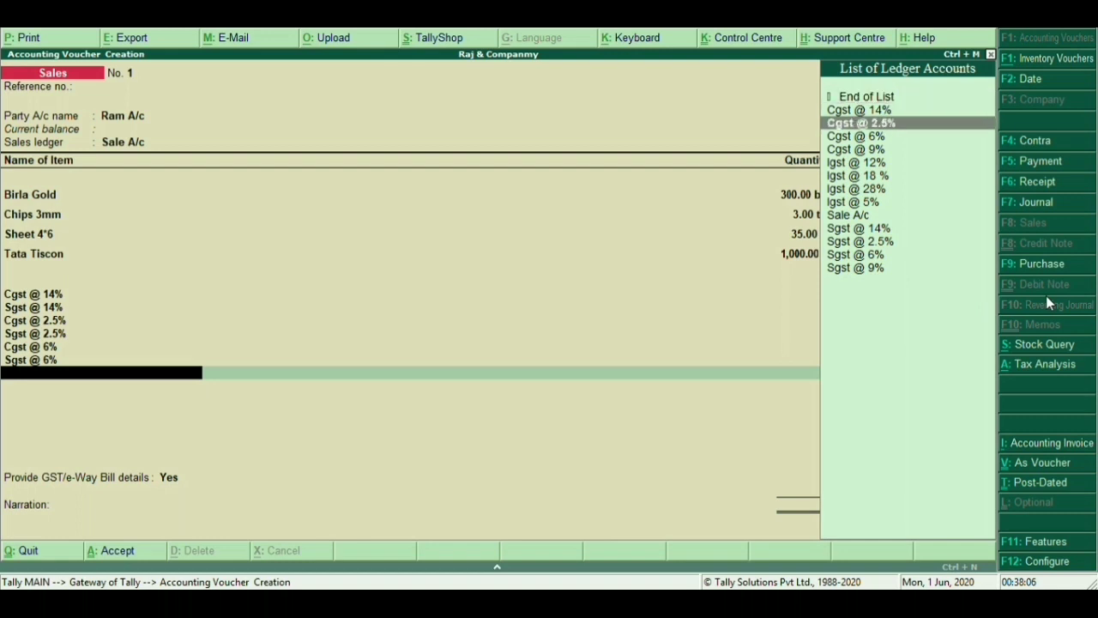
key(Return)
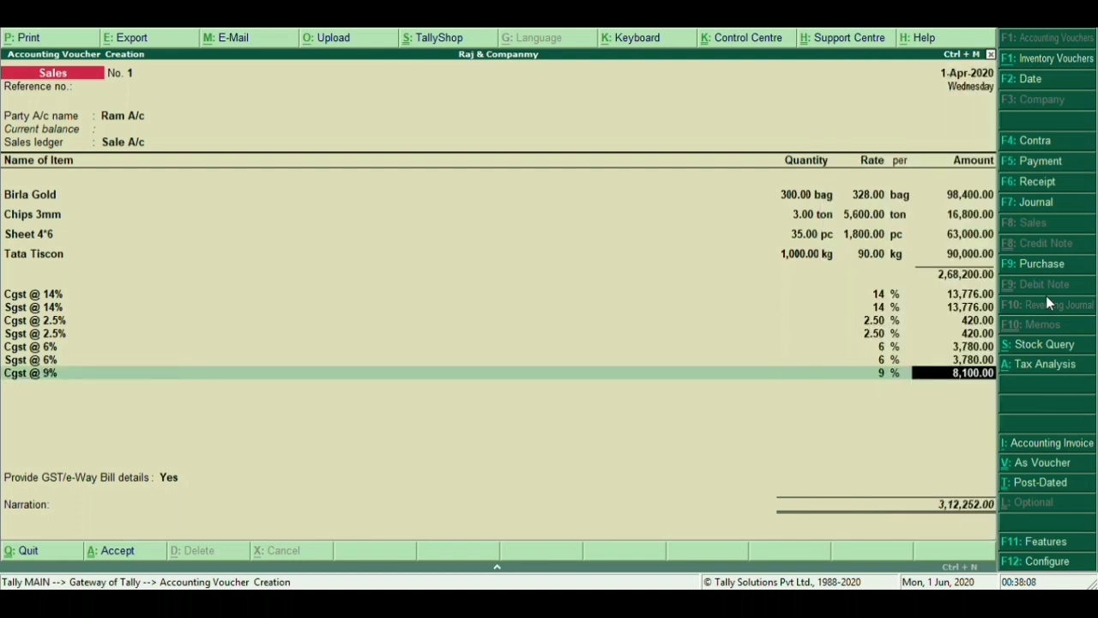
key(Return)
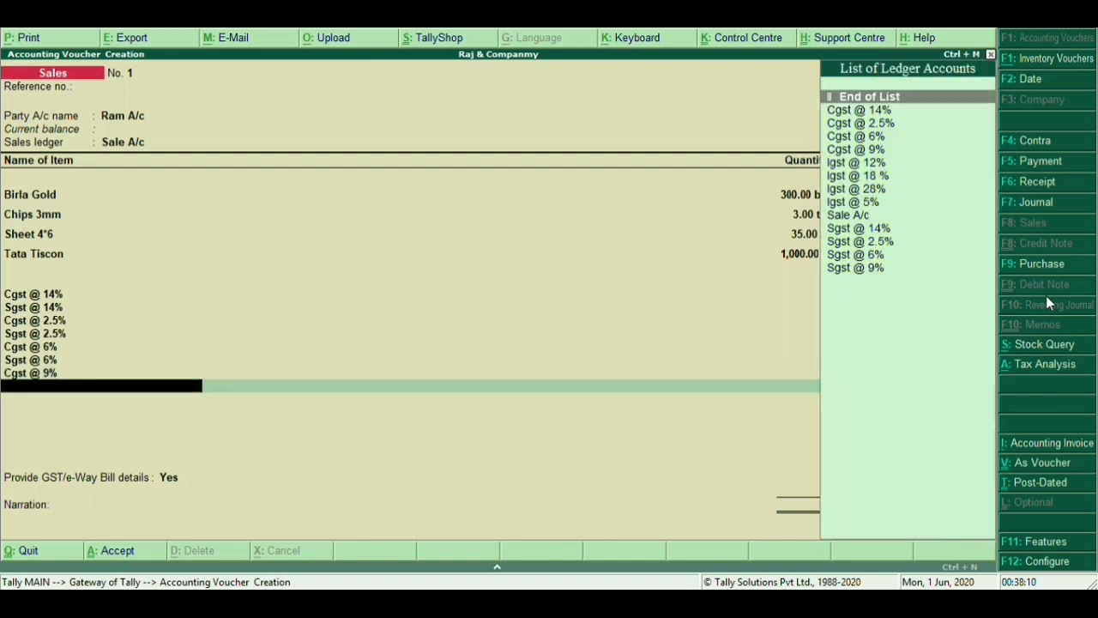
key(Down)
key(Down)
key(Down)
key(Down)
key(Down)
key(Down)
key(Down)
key(Down)
key(Down)
key(Down)
key(Down)
key(Down)
key(Down)
key(Return)
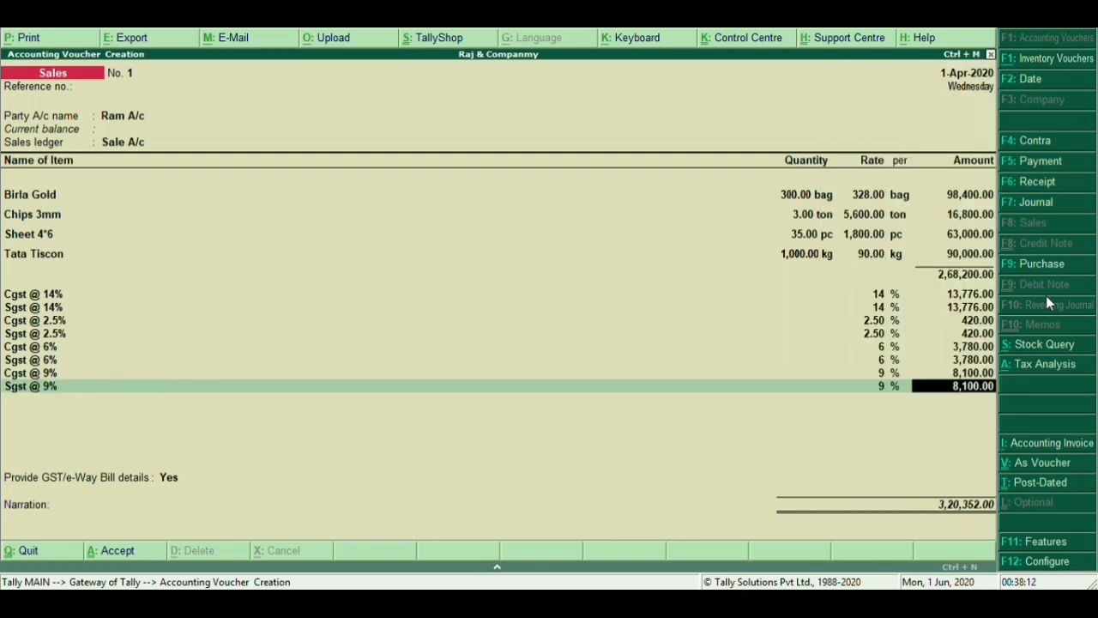
key(Return)
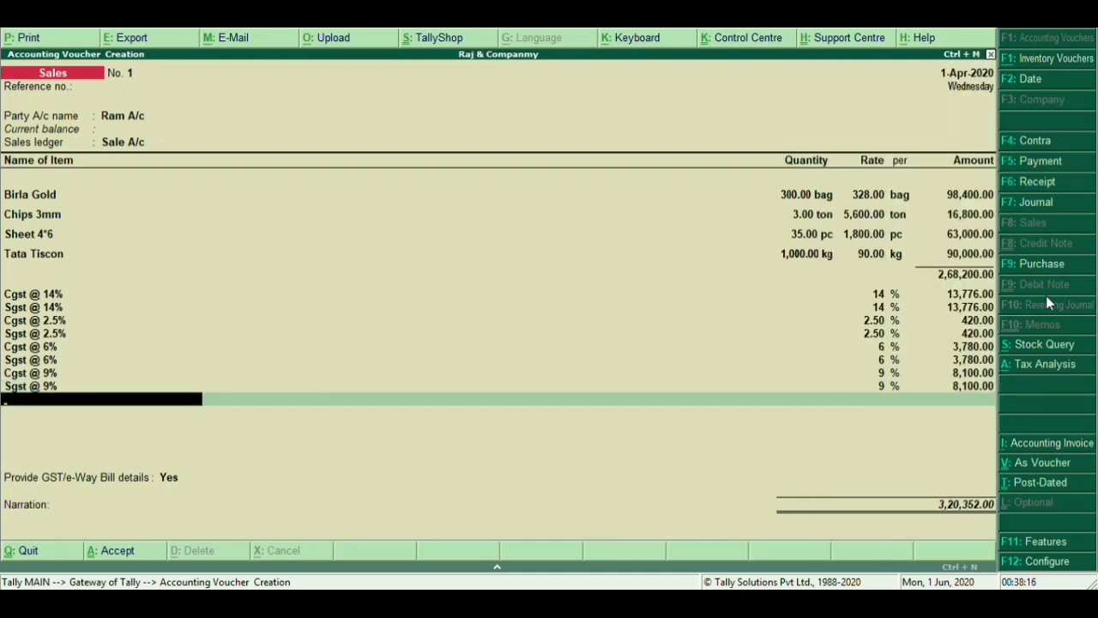
Set GST/e-Way Bill details to No, save, and preview the Tax Invoice enlarged
key(Return)
key(Up)
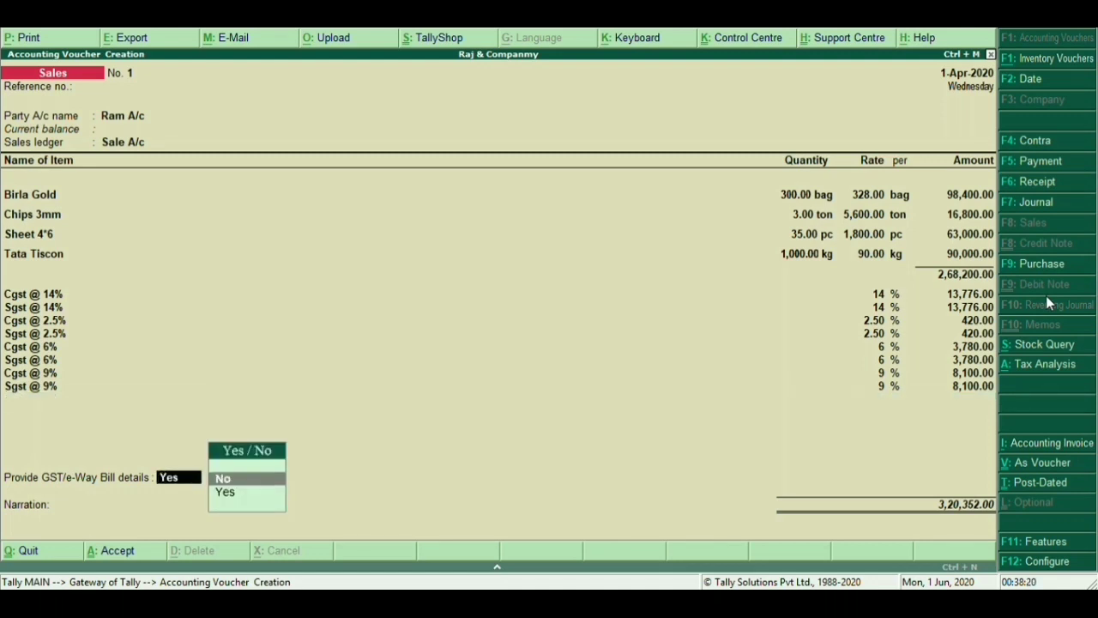
key(Return)
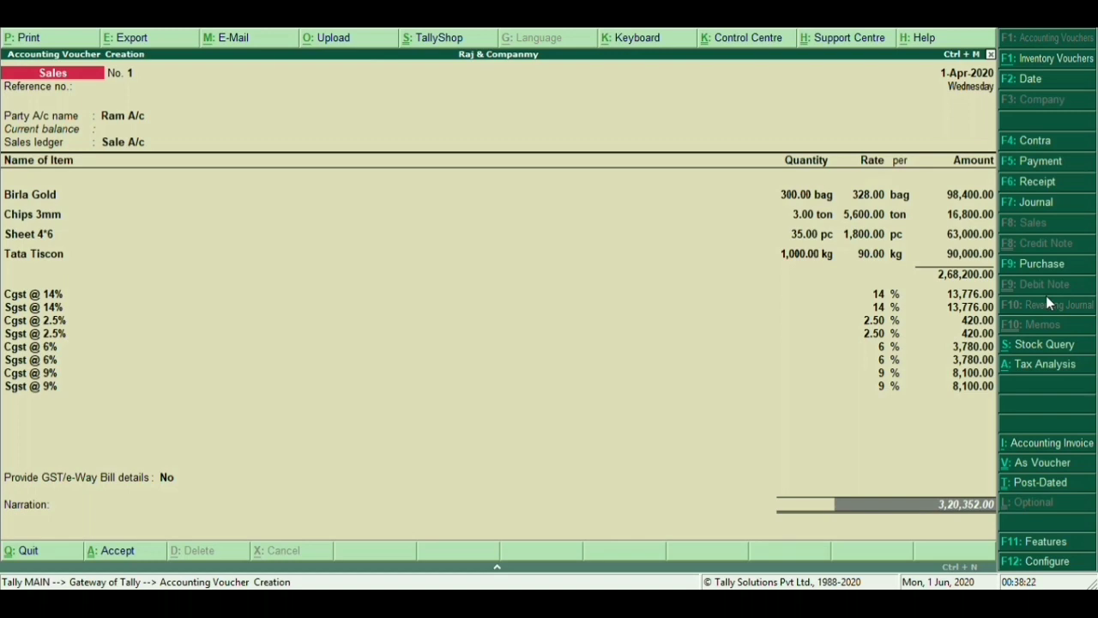
key(alt+p)
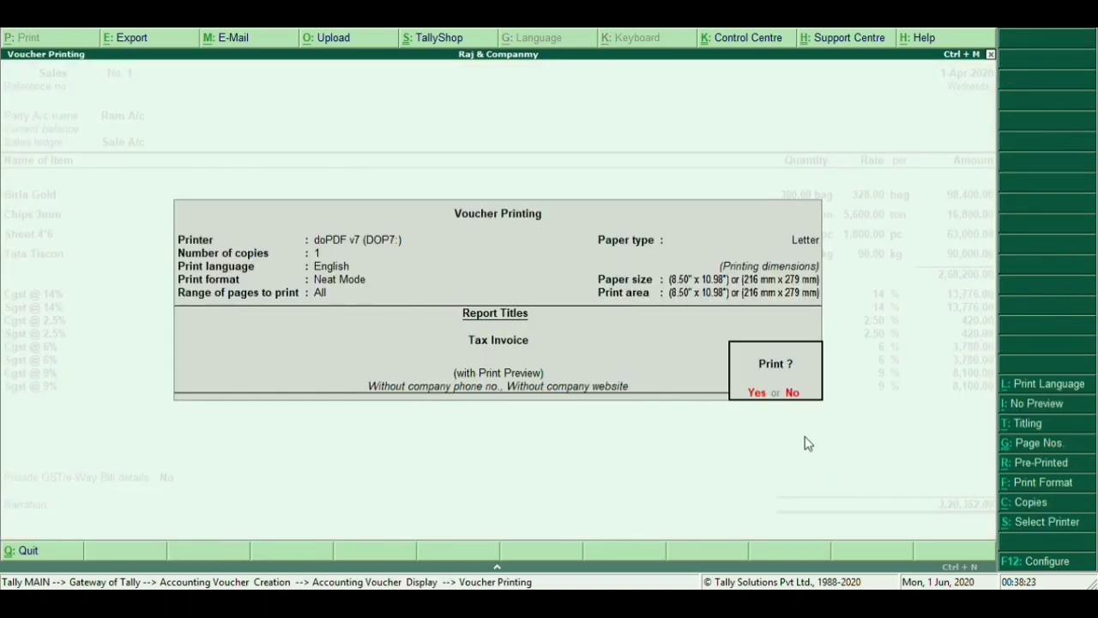
click(765, 397)
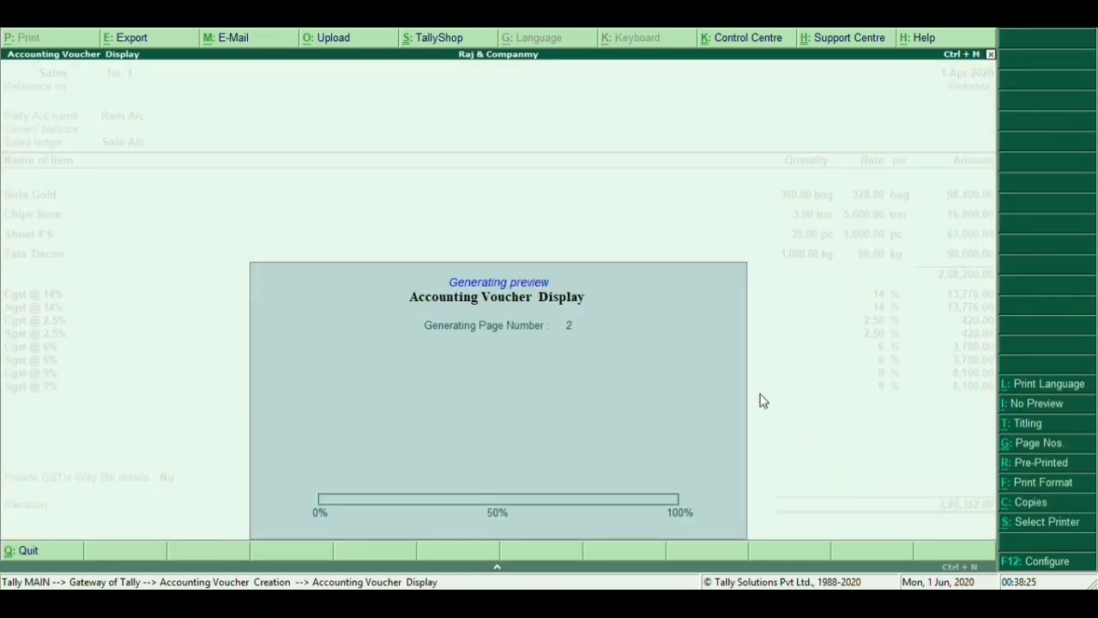
click(651, 513)
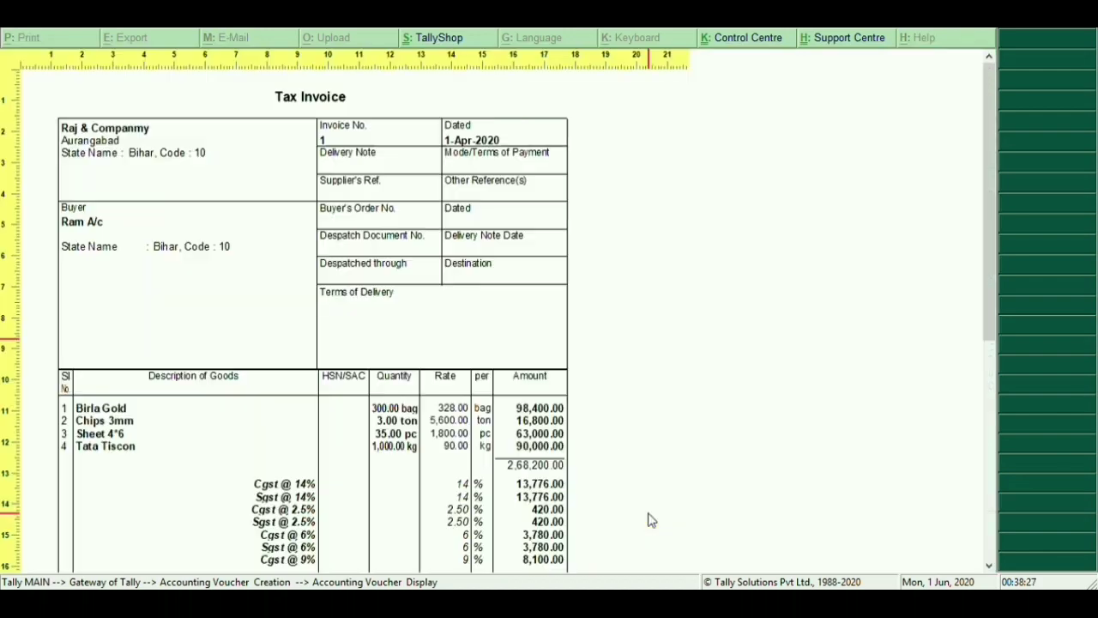
scroll(651, 513, down, 8)
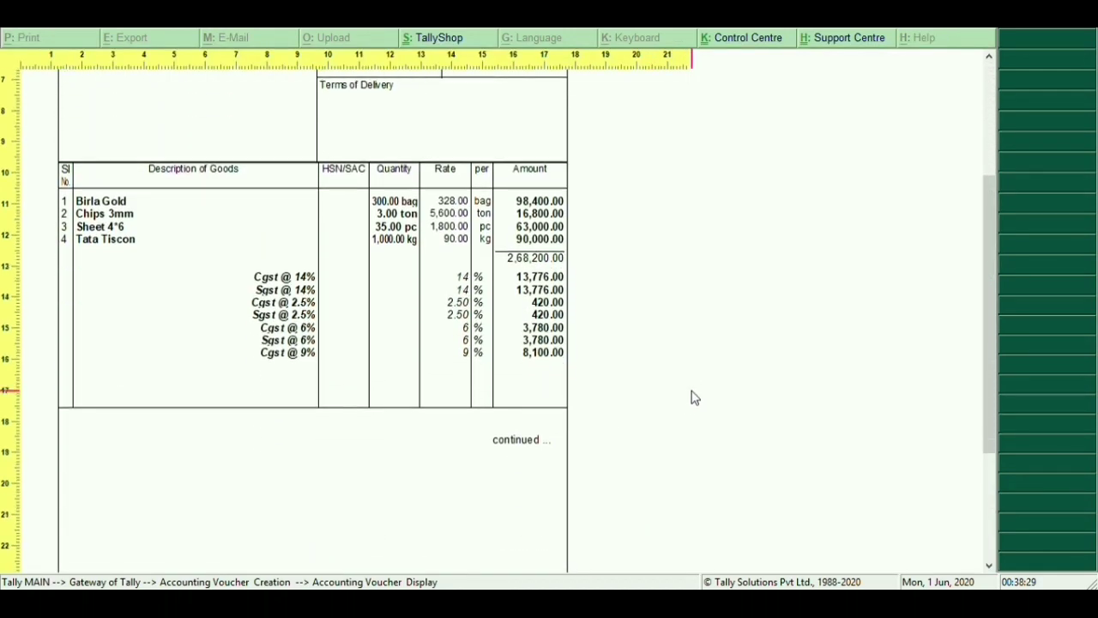
scroll(695, 395, down, 10)
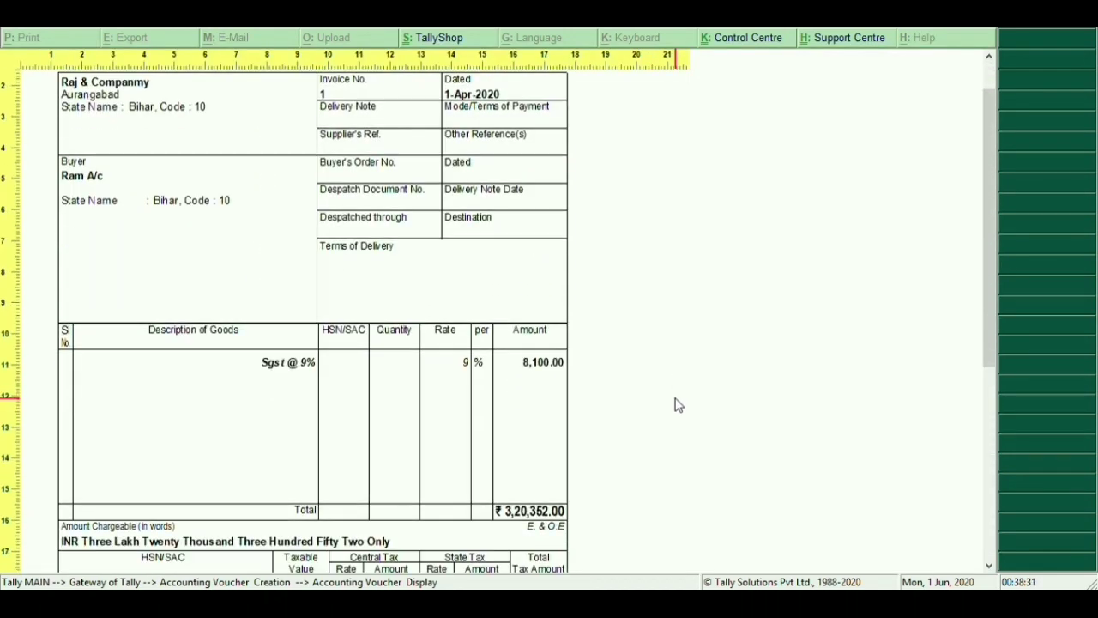
scroll(678, 403, down, 5)
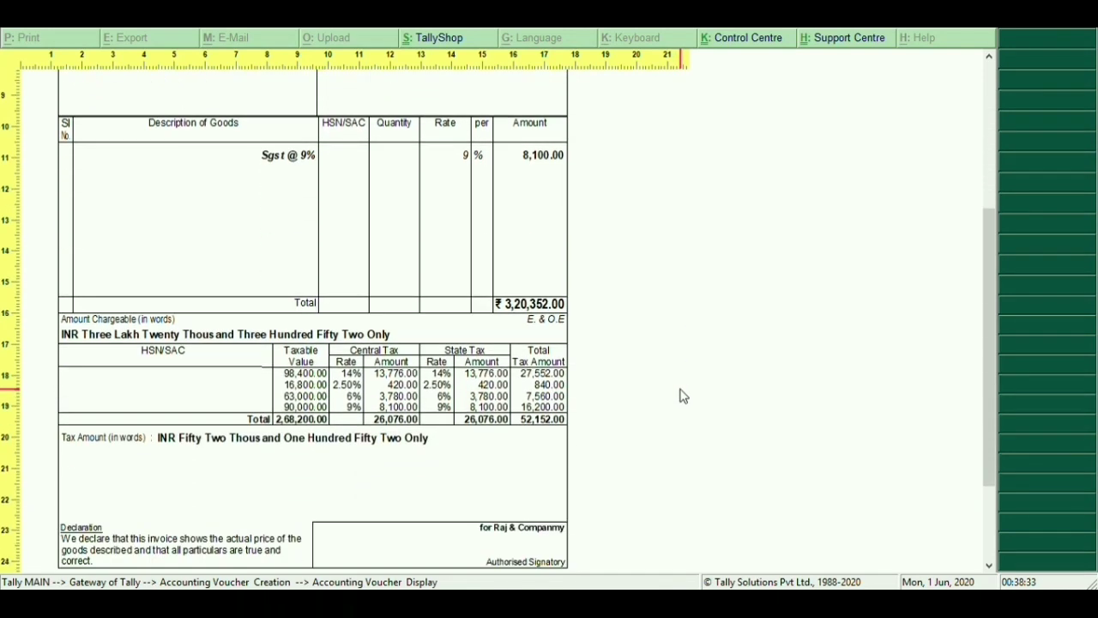
scroll(683, 395, down, 2)
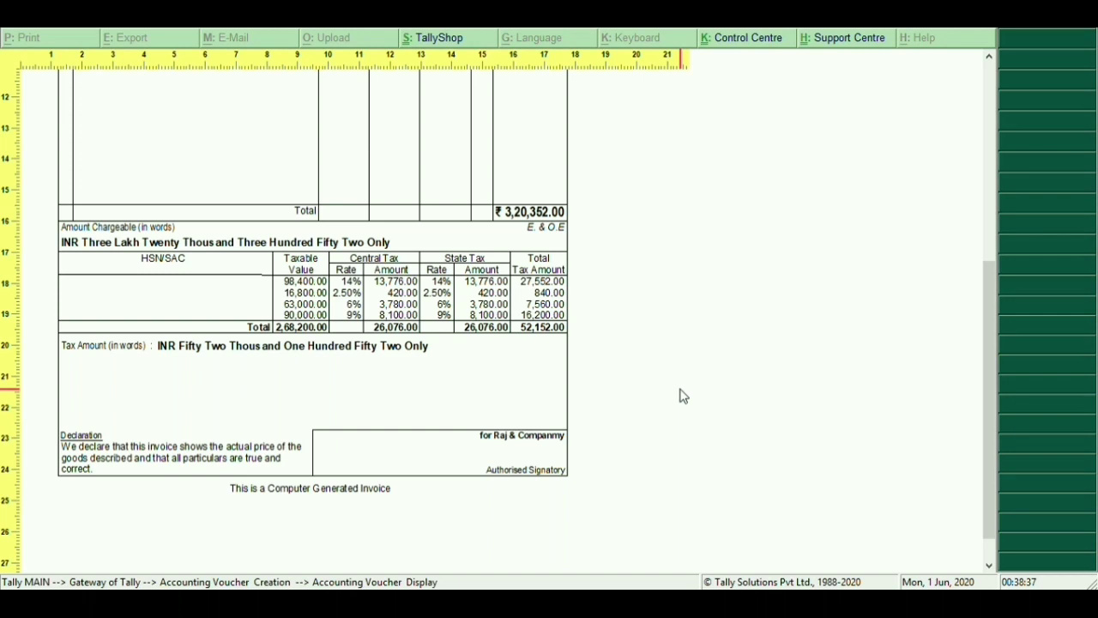
scroll(682, 394, down, 1)
scroll(676, 388, up, 3)
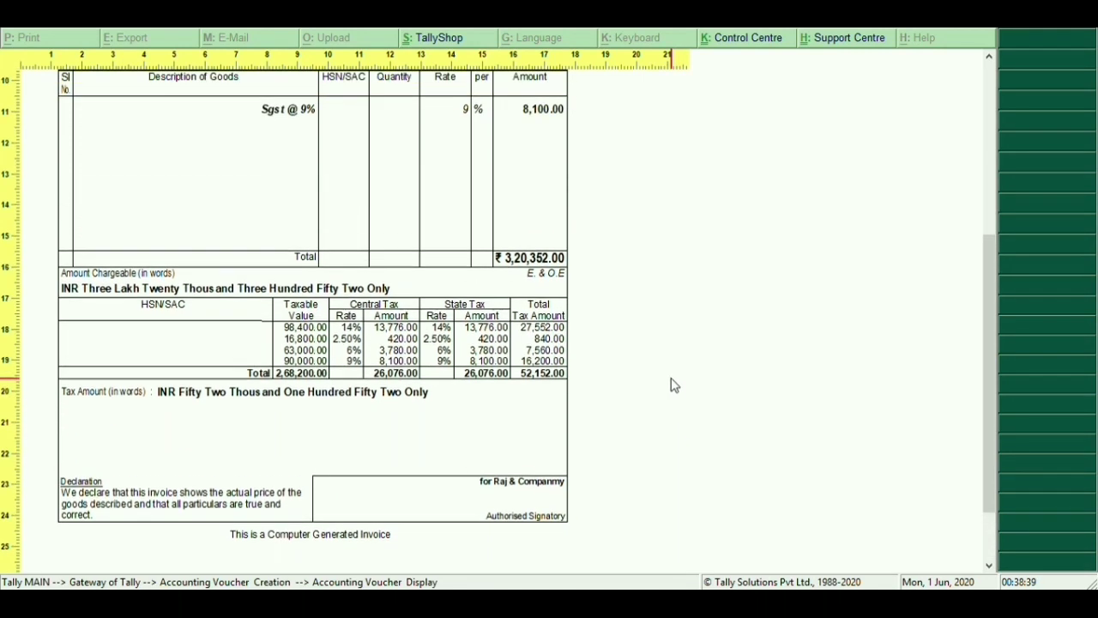
scroll(674, 386, up, 5)
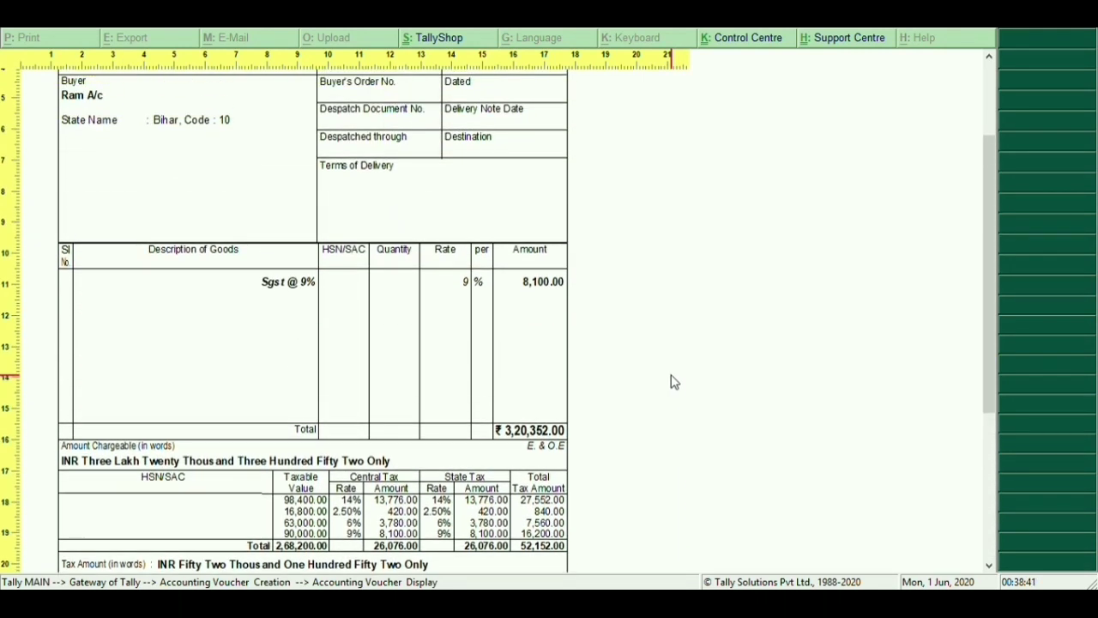
scroll(674, 383, up, 1)
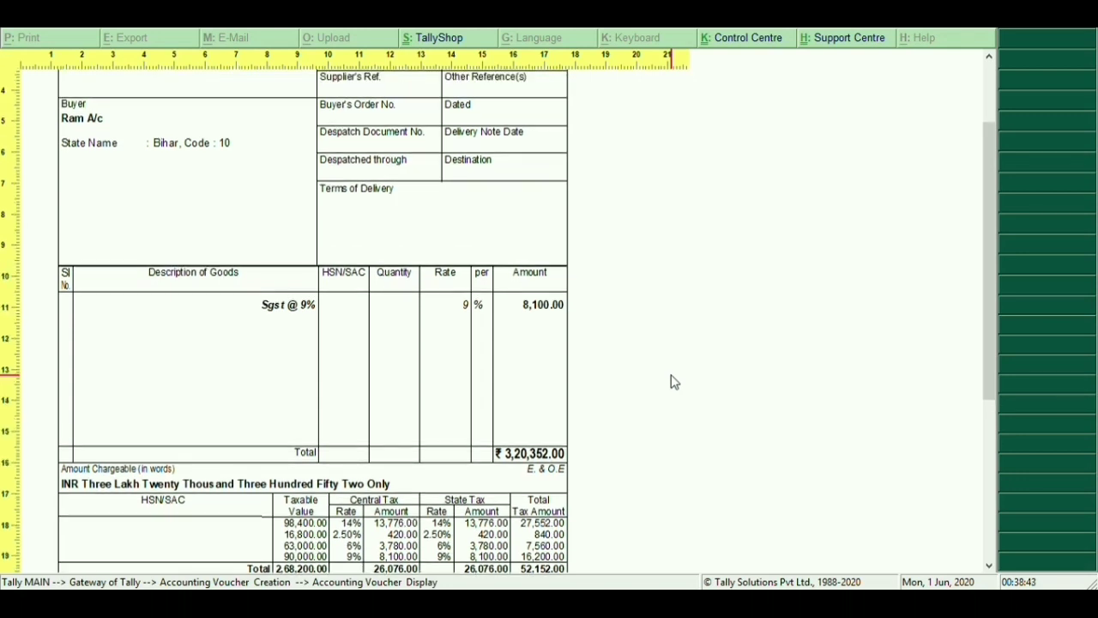
scroll(675, 383, up, 4)
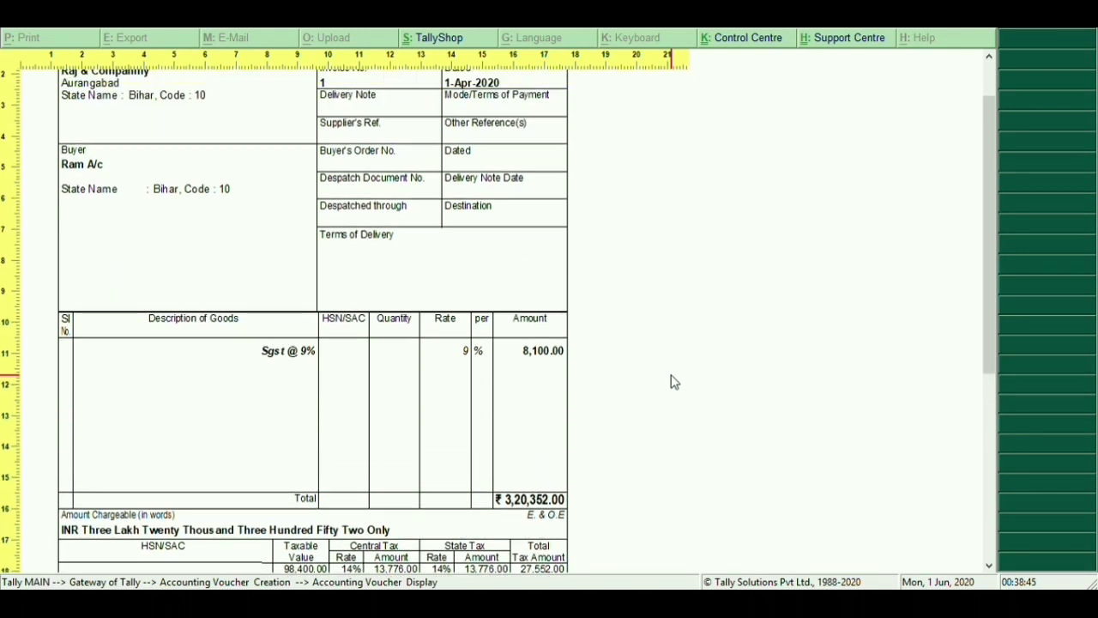
scroll(675, 383, up, 5)
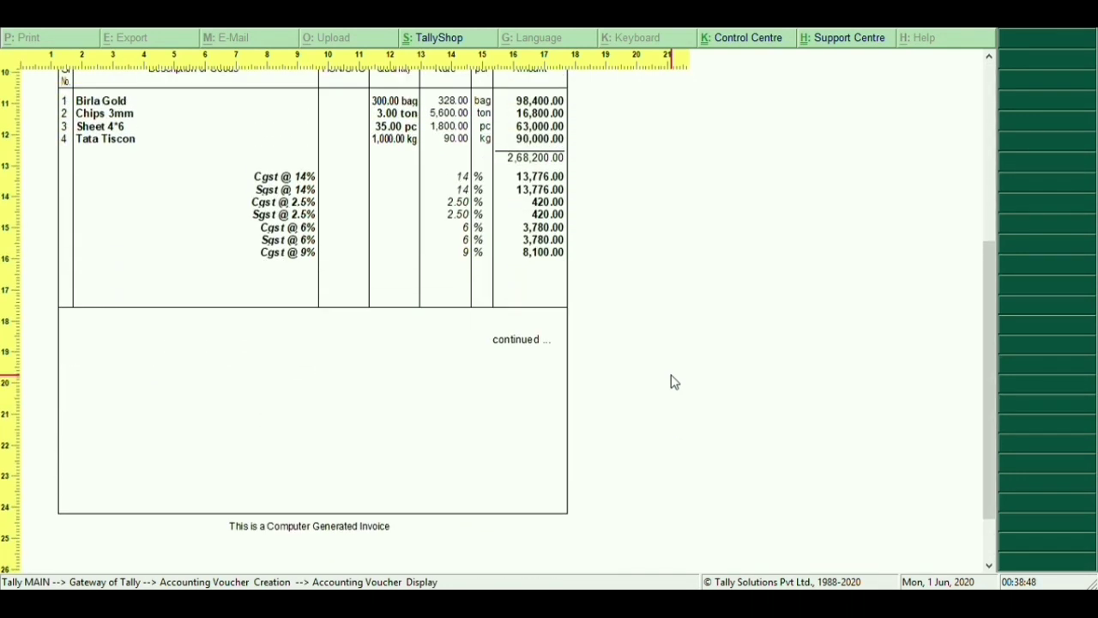
scroll(675, 383, up, 7)
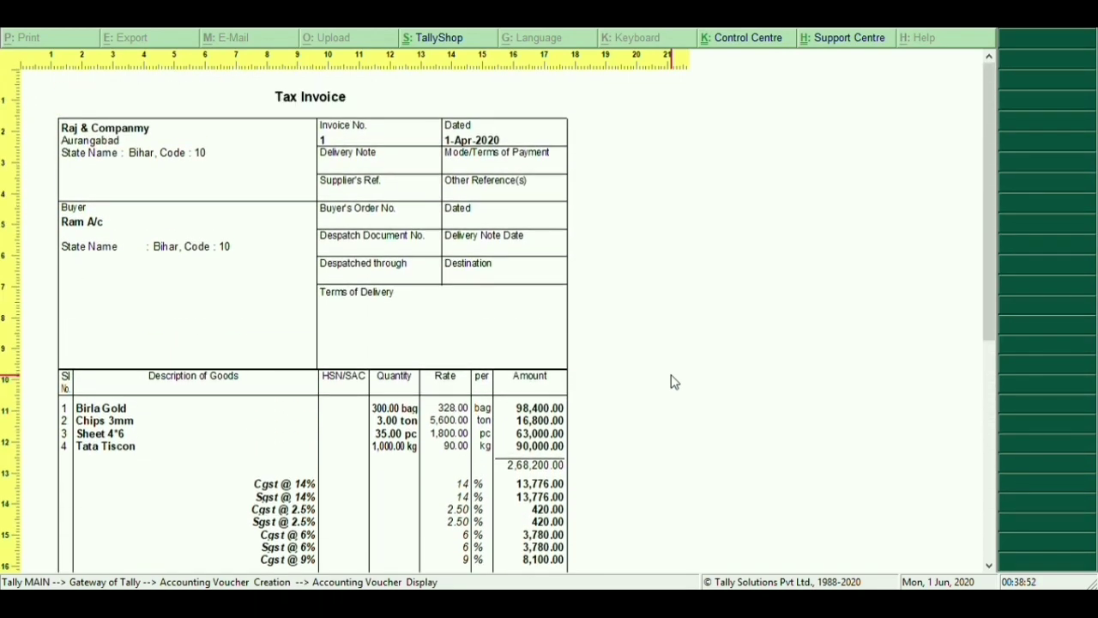
scroll(674, 377, down, 1)
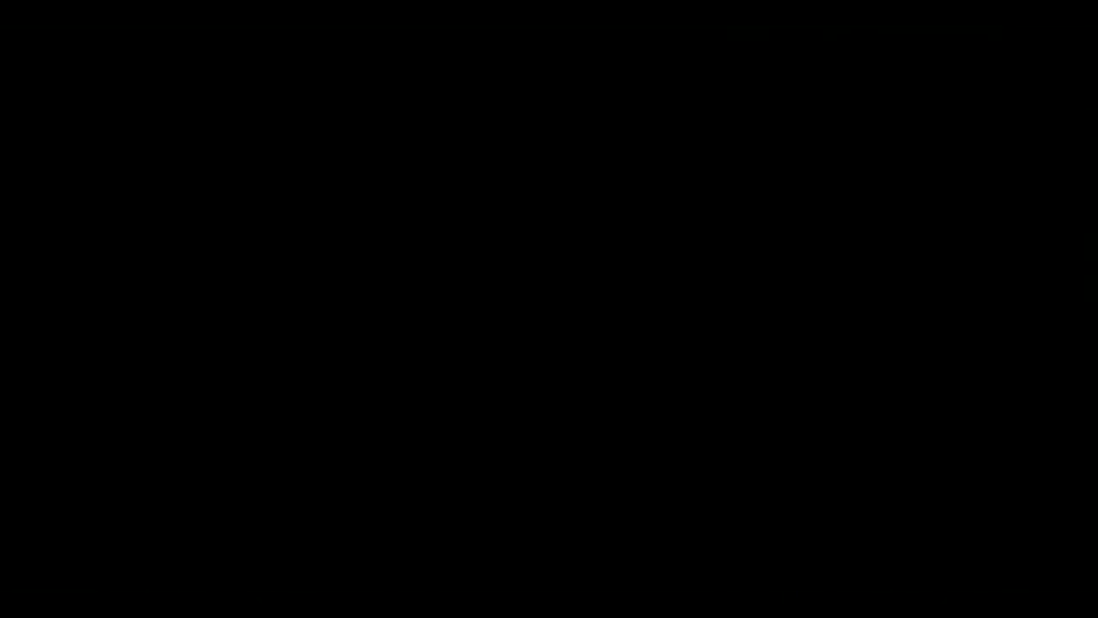